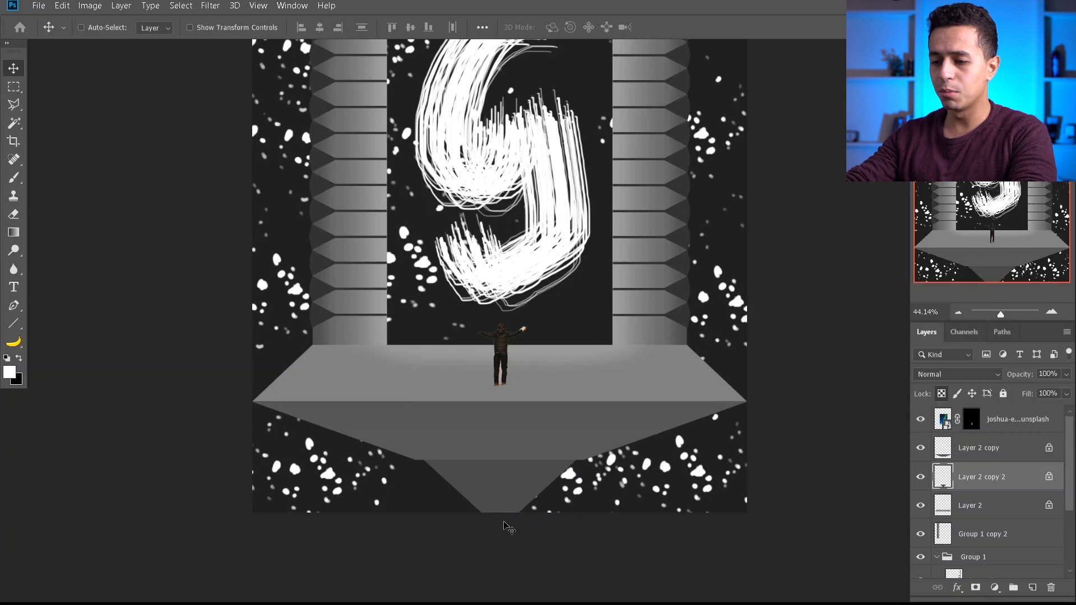
# Delete the white brush-painted shape and the small standing figure between the two pillars
pyautogui.scroll(5, 614, 77)
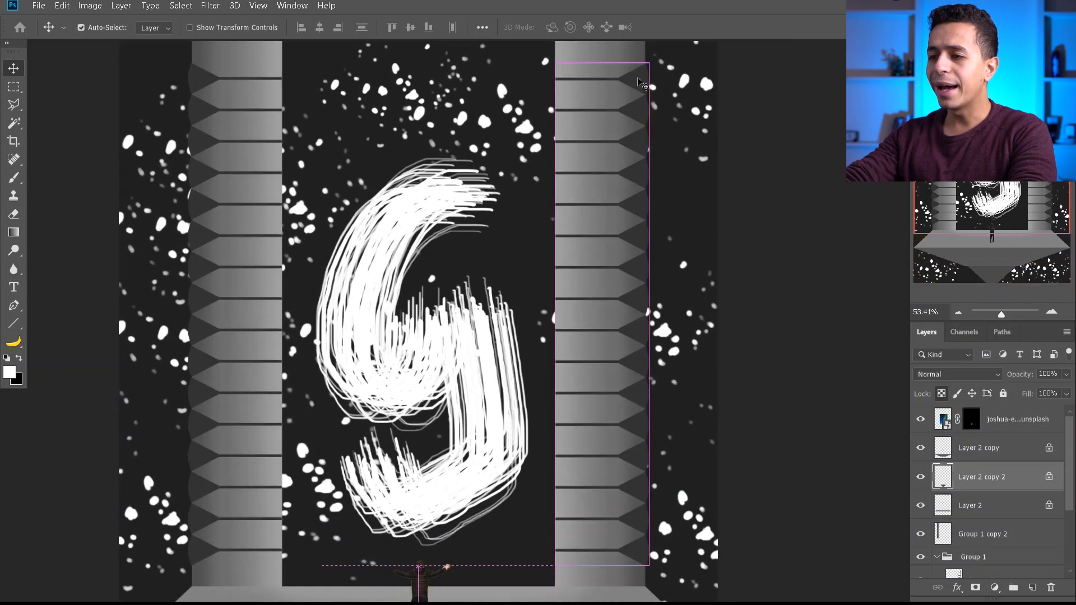
pyautogui.keyDown('ctrl'); pyautogui.click(642, 84); pyautogui.keyUp('ctrl')
pyautogui.scroll(-3, 612, 168)
pyautogui.keyDown('ctrl'); pyautogui.click(398, 327); pyautogui.keyUp('ctrl')
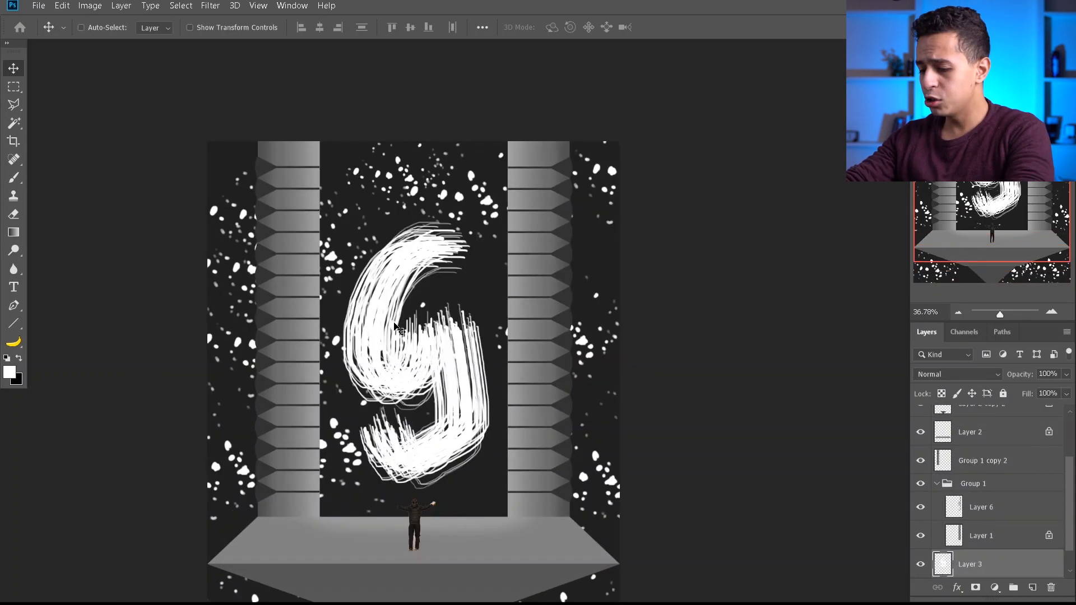
pyautogui.press('Delete')
pyautogui.scroll(-4, 443, 213)
pyautogui.scroll(2, 427, 443)
pyautogui.keyDown('ctrl'); pyautogui.click(425, 414); pyautogui.keyUp('ctrl')
pyautogui.press('Delete')
pyautogui.scroll(-2, 426, 435)
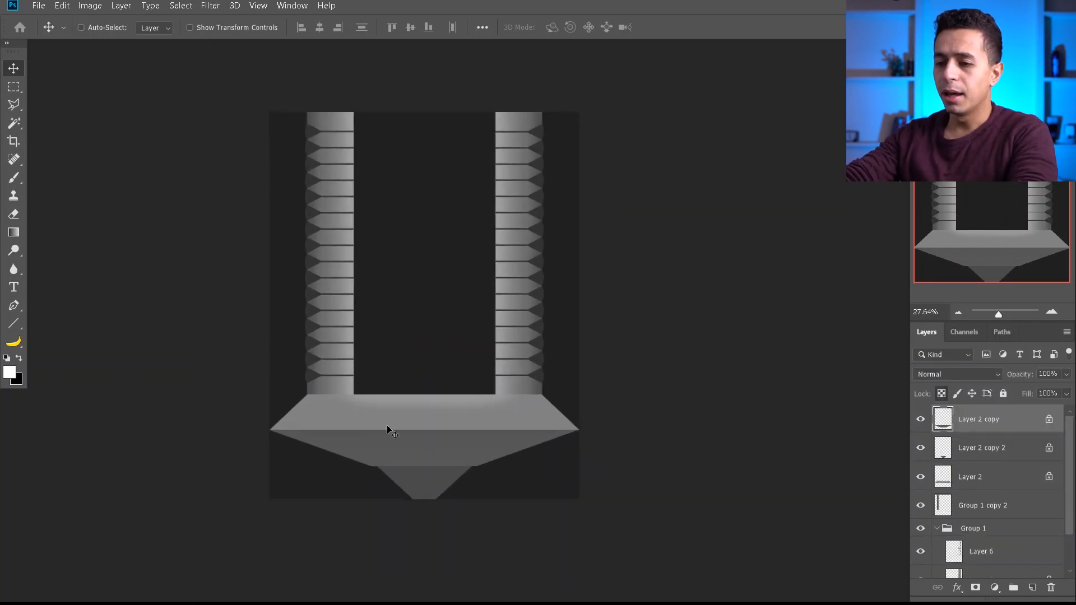
# Place the image scenic-view-of-night-sky-with-stars-1487009.jpg from the Sparkle folder into the composition
pyautogui.hotkey('alt', 'Tab')
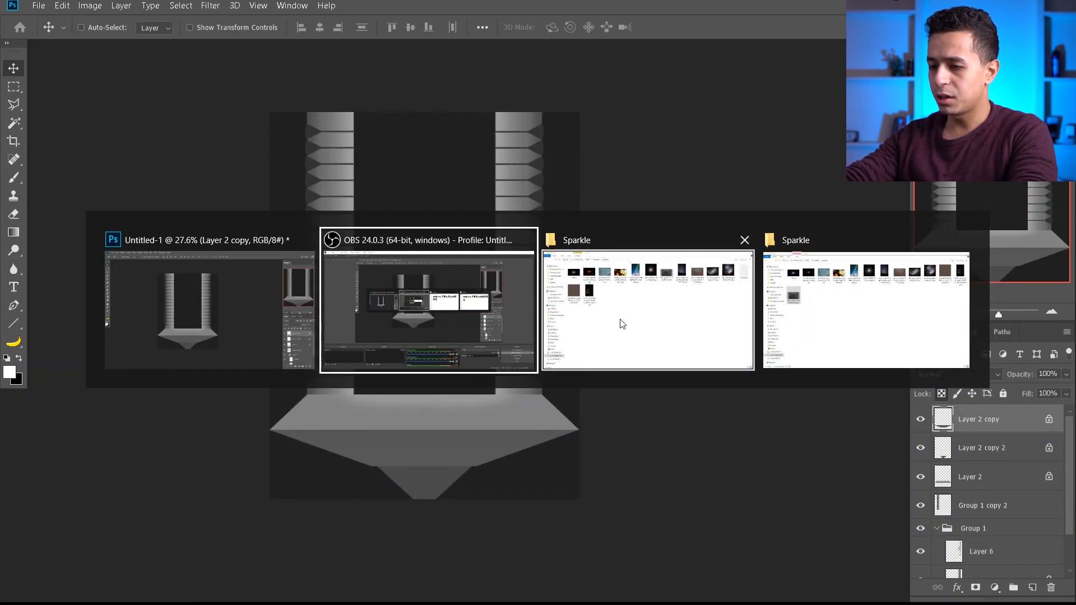
pyautogui.hotkey('alt', 'Tab')
pyautogui.click(639, 320)
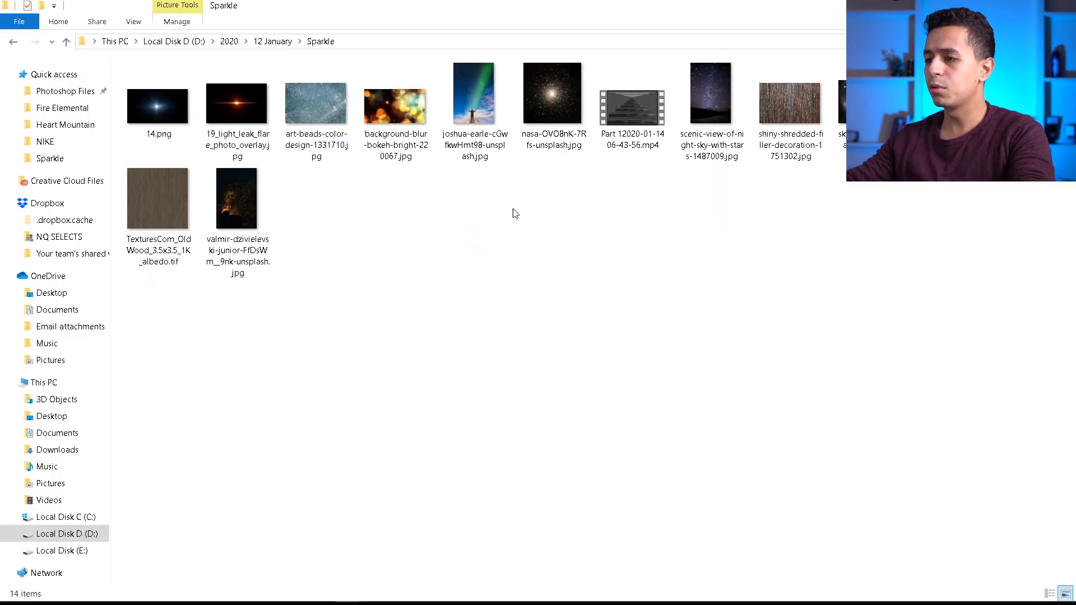
pyautogui.moveTo(711, 102); pyautogui.dragTo(408, 340)
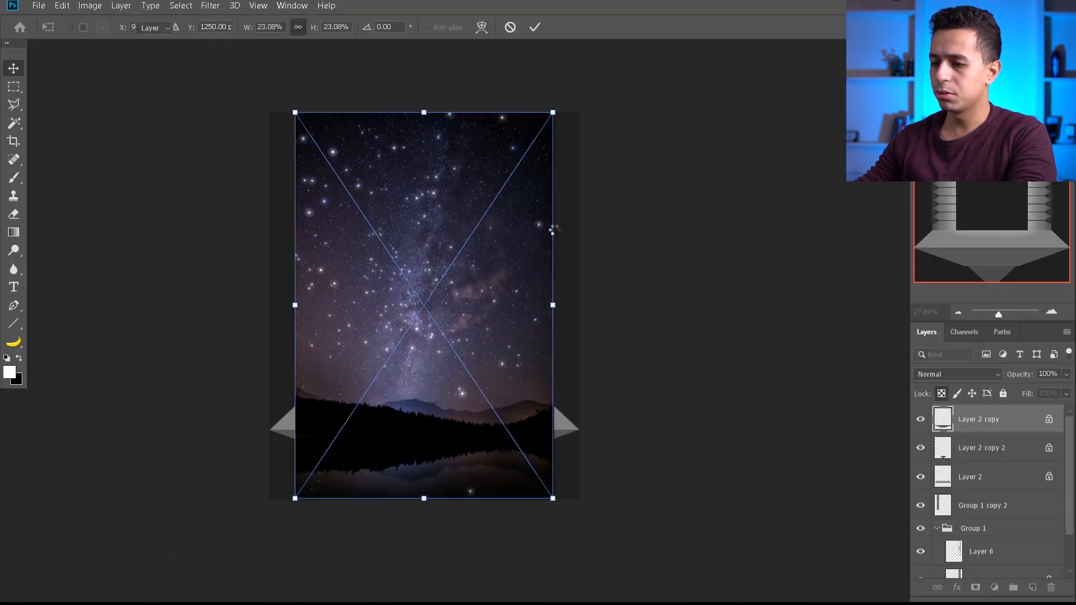
pyautogui.press('Return')
# Put the night-sky image behind the pillars and platform and stretch it to cover the whole canvas
pyautogui.moveTo(962, 416); pyautogui.dragTo(962, 533)
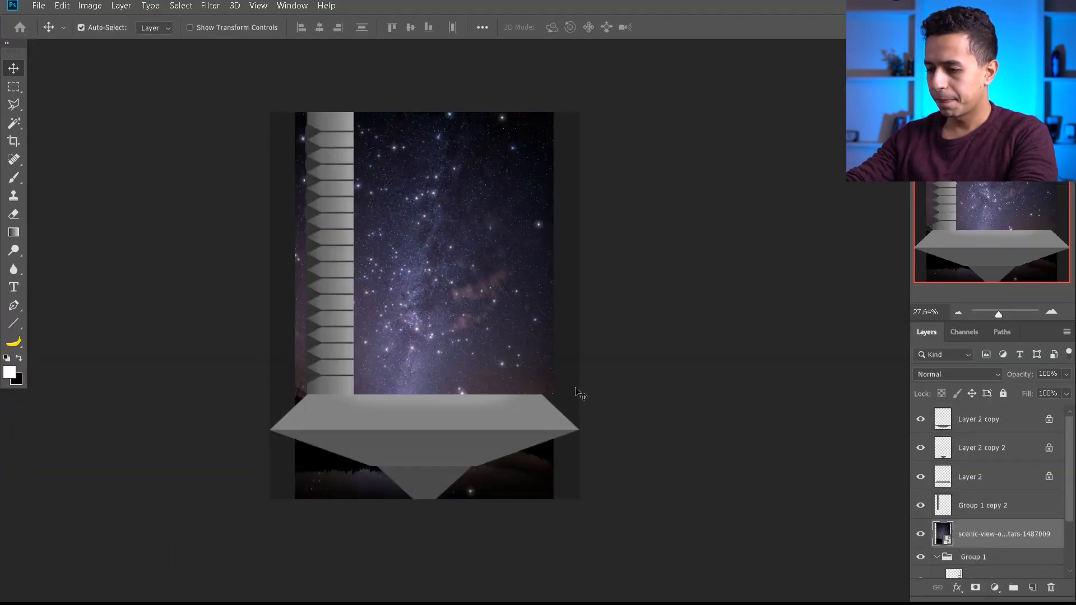
pyautogui.hotkey('ctrl', 't')
pyautogui.moveTo(558, 308); pyautogui.dragTo(580, 307)
pyautogui.moveTo(425, 499); pyautogui.dragTo(425, 552)
pyautogui.moveTo(578, 333); pyautogui.dragTo(609, 331)
pyautogui.moveTo(390, 471); pyautogui.dragTo(472, 489)
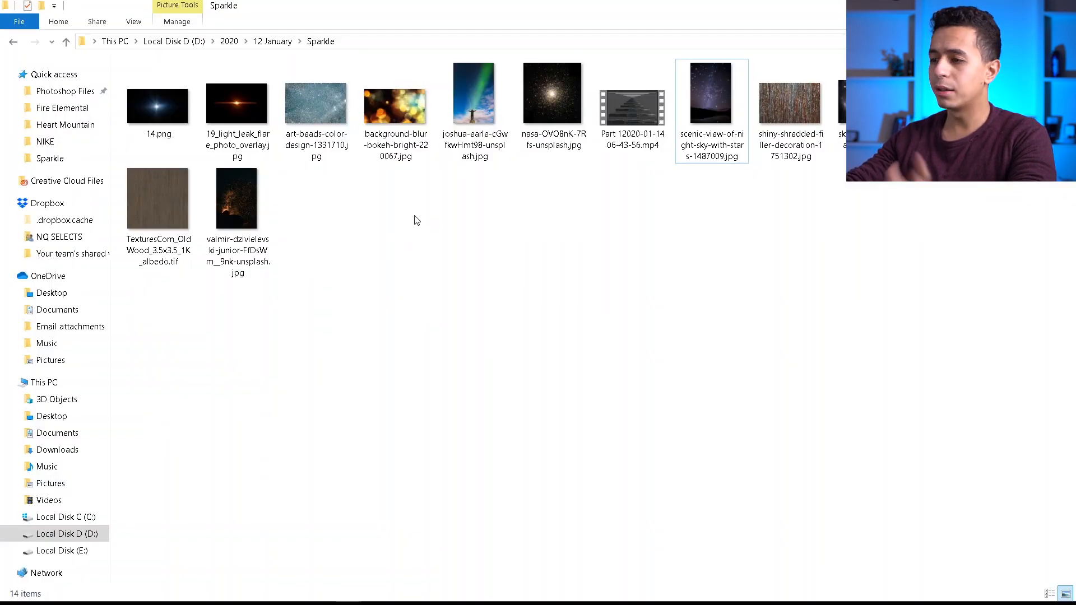
# Place the sky-space-dark-galaxy-2162 image from the Sparkle folder into the composition
pyautogui.moveTo(949, 107); pyautogui.dragTo(91, 593)
pyautogui.moveTo(152, 537); pyautogui.dragTo(153, 537)
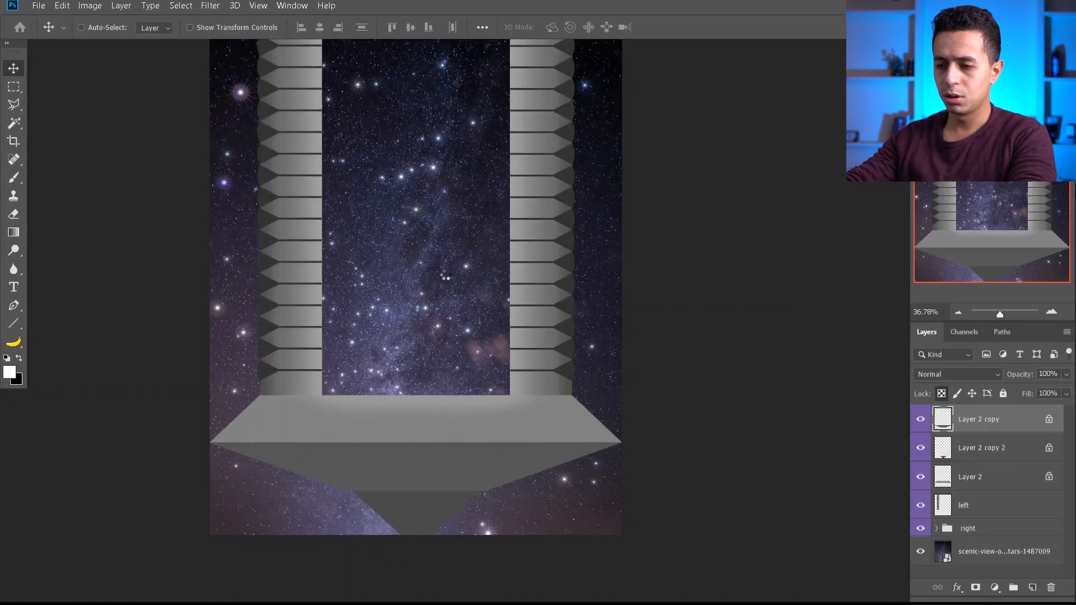
pyautogui.press('Return')
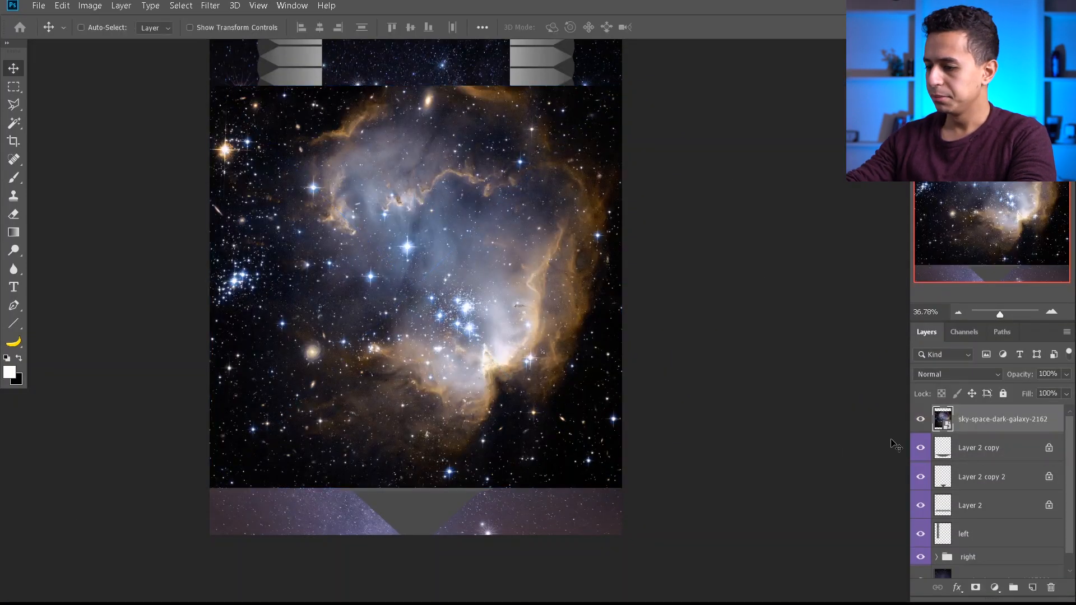
# Set the galaxy layer's blend mode to Overlay and move it below the pillars, directly above the night-sky layer
pyautogui.click(948, 379)
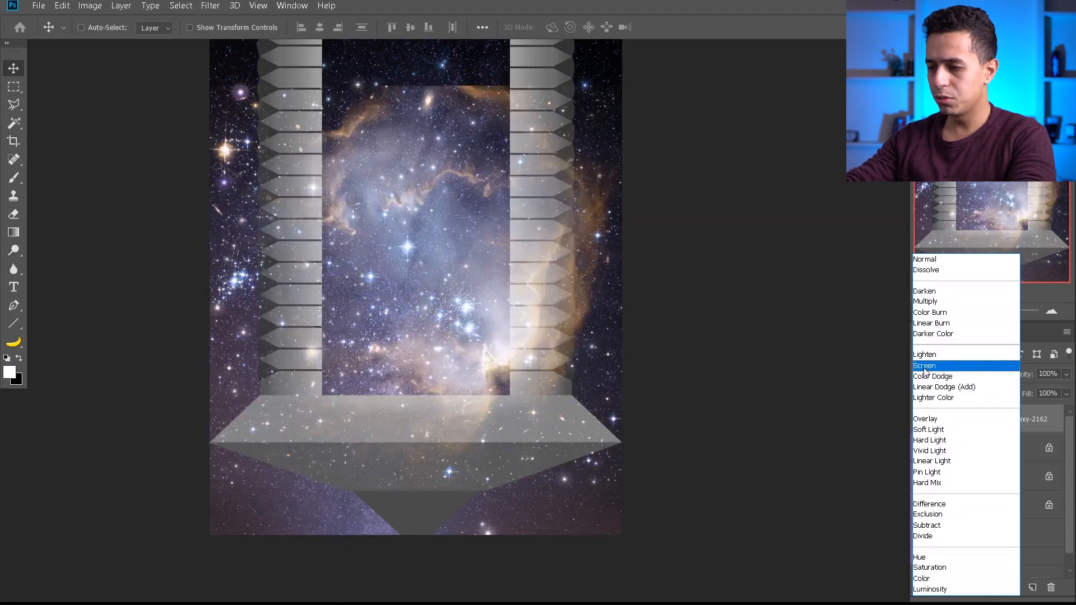
pyautogui.click(928, 419)
pyautogui.scroll(-1, 975, 512)
pyautogui.moveTo(966, 413); pyautogui.dragTo(995, 555)
pyautogui.scroll(-2, 445, 184)
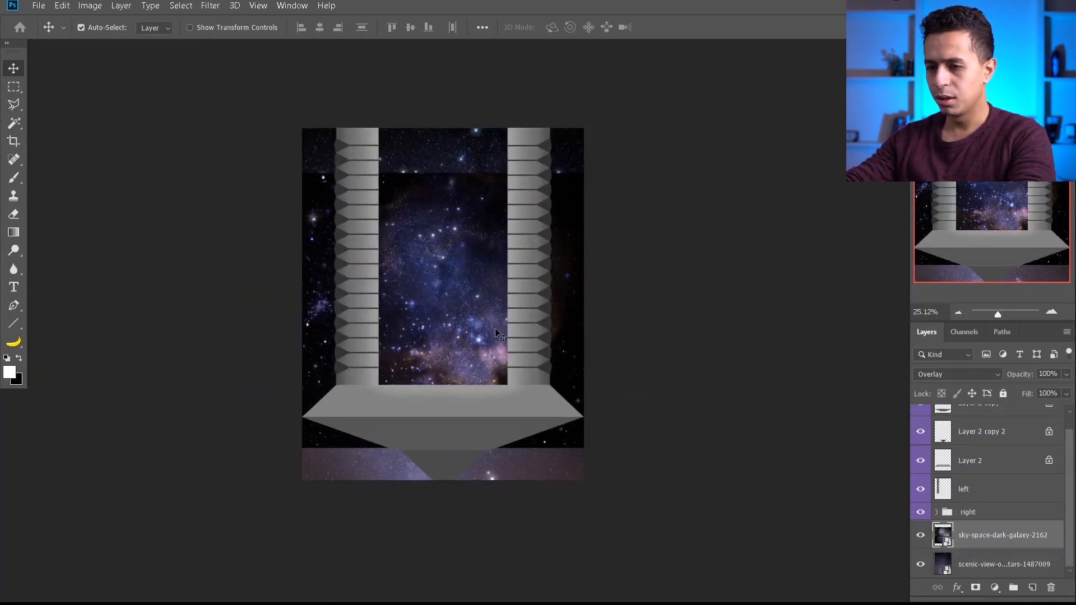
# Stretch the galaxy image to about 26.72% width and 34.78% height to cover the canvas, and set its blend mode to Normal
pyautogui.hotkey('ctrl', 't')
pyautogui.moveTo(442, 173); pyautogui.dragTo(444, 128)
pyautogui.moveTo(449, 492); pyautogui.dragTo(444, 484)
pyautogui.moveTo(583, 310)
pyautogui.mouseDown()
pyautogui.moveTo(694, 302)
pyautogui.moveTo(590, 301)
pyautogui.mouseUp()
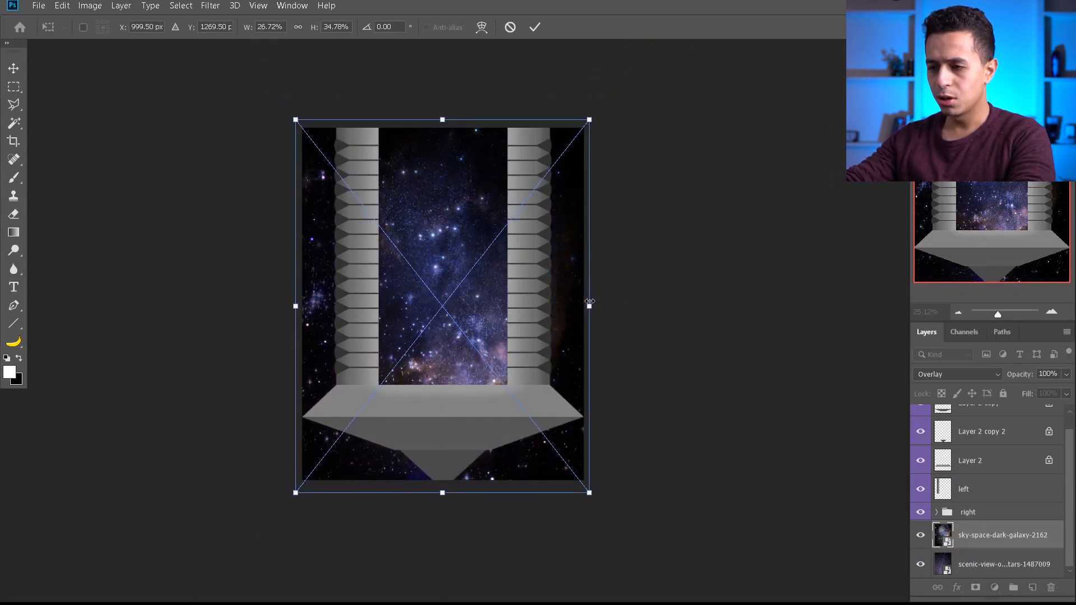
pyautogui.click(928, 378)
pyautogui.click(936, 254)
pyautogui.press('Return')
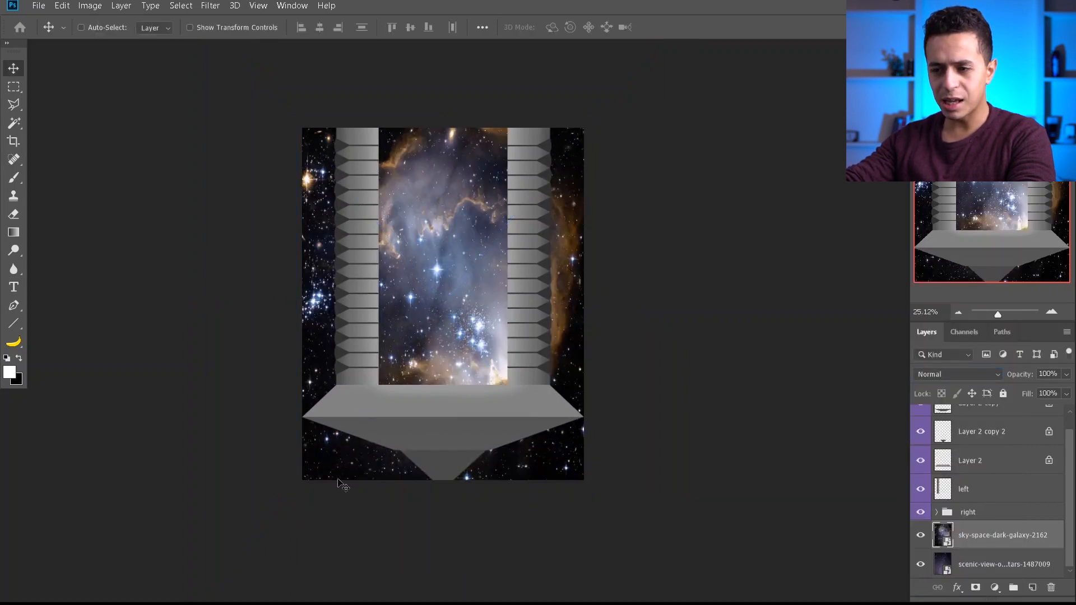
# Set the galaxy layer to Soft Light and enlarge it beyond the canvas to about 40.87% width and 54.86% height
pyautogui.click(965, 374)
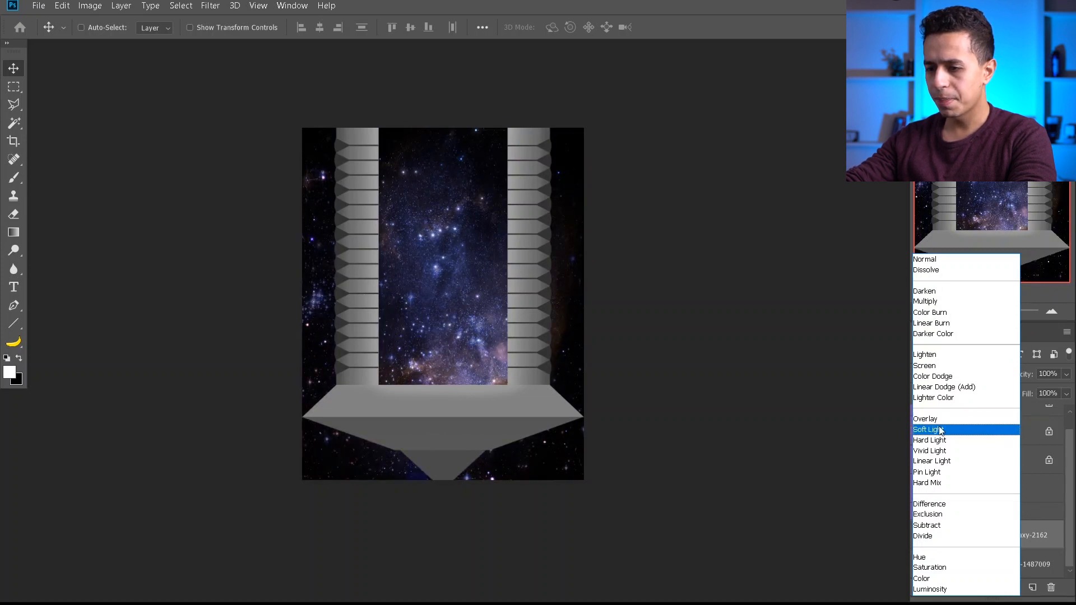
pyautogui.click(942, 431)
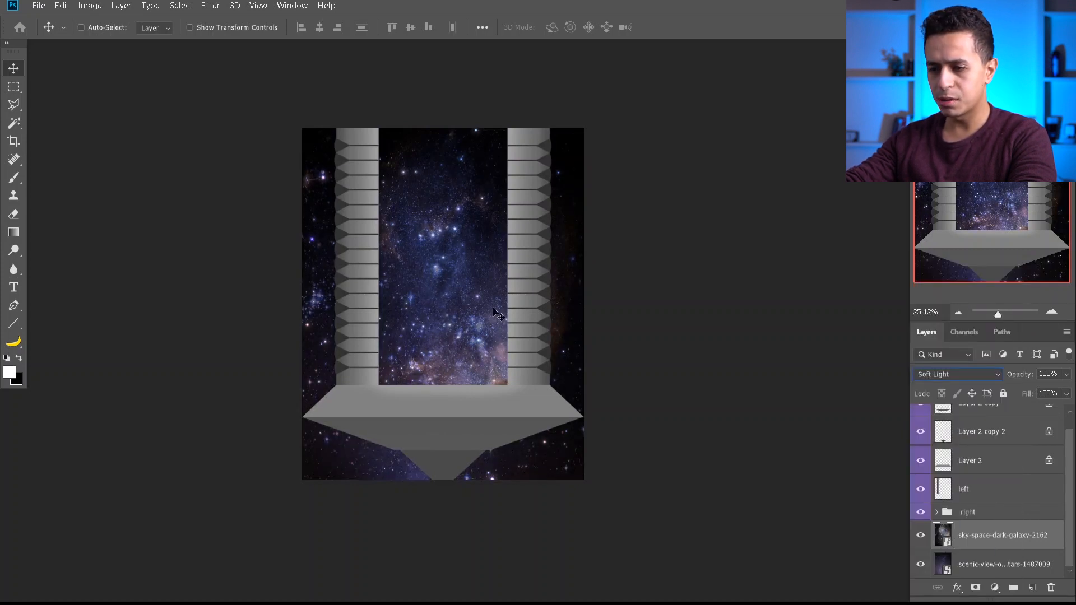
pyautogui.hotkey('ctrl', 't')
pyautogui.moveTo(443, 119); pyautogui.dragTo(442, 108)
pyautogui.moveTo(596, 306); pyautogui.dragTo(668, 302)
pyautogui.moveTo(616, 367); pyautogui.dragTo(611, 350)
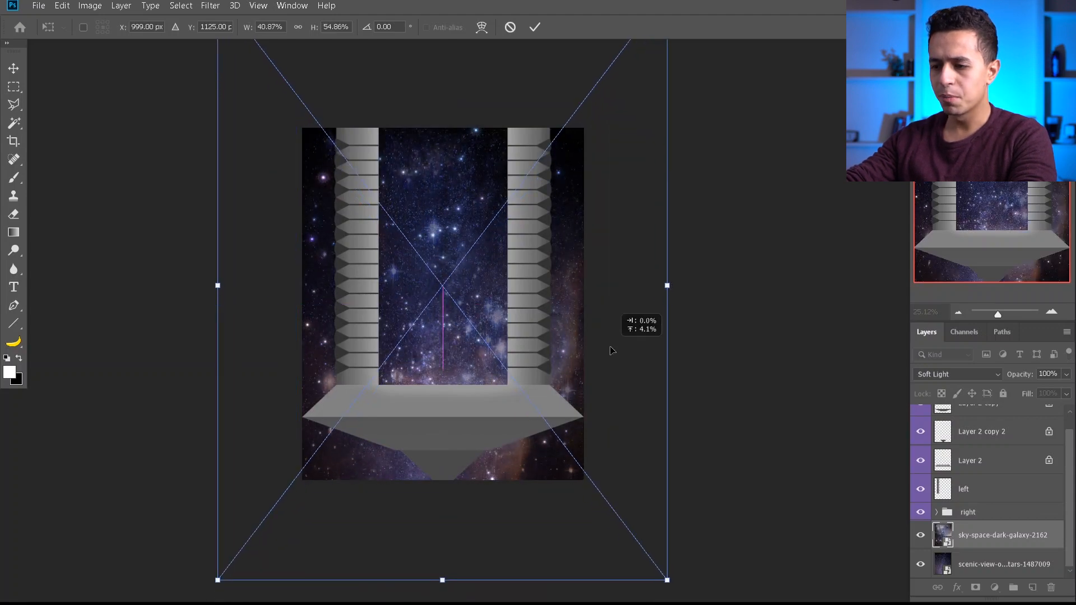
pyautogui.press('Return')
pyautogui.scroll(3, 454, 342)
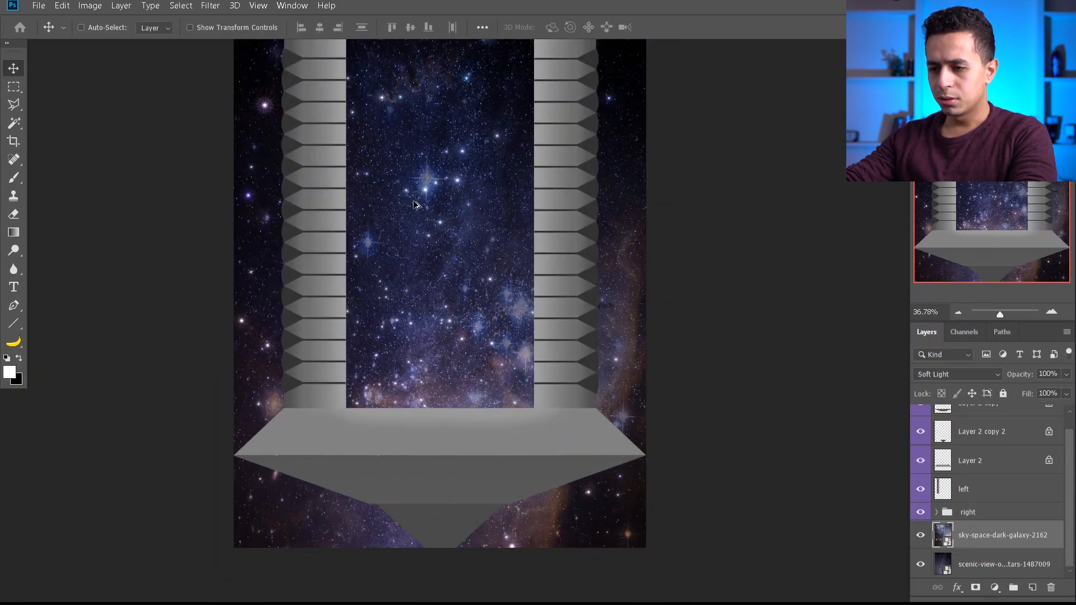
# Change the galaxy layer's blend mode to Screen
pyautogui.scroll(3, 418, 218)
pyautogui.scroll(-2, 423, 188)
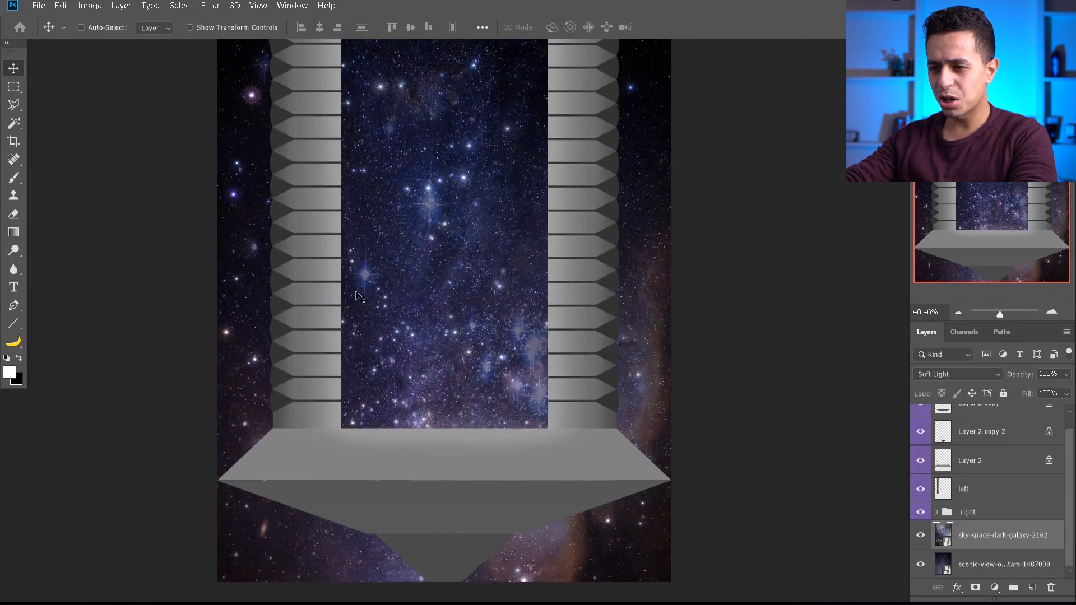
pyautogui.click(978, 374)
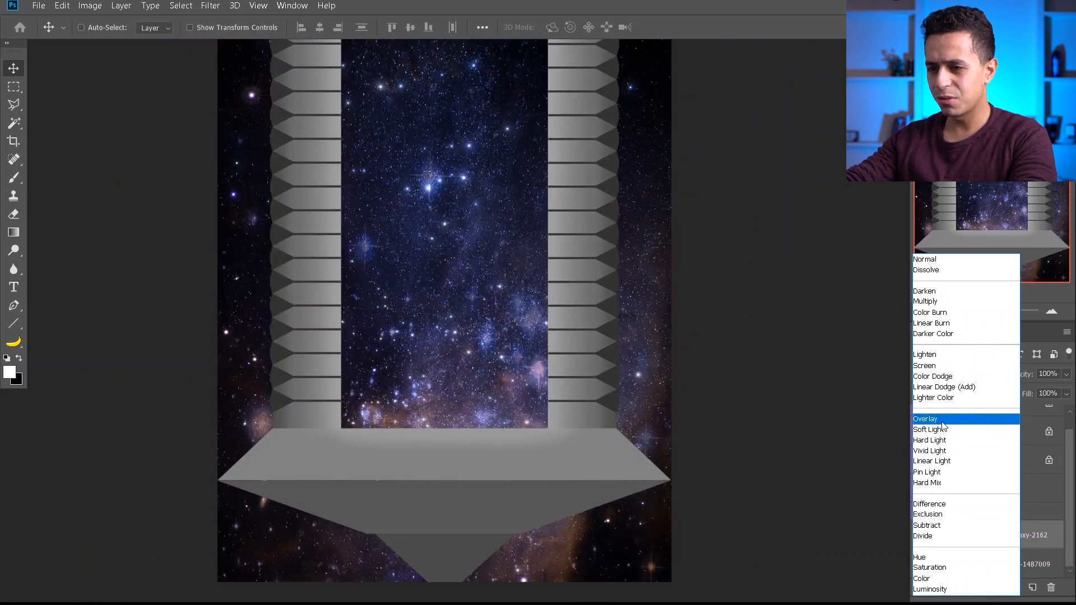
pyautogui.click(942, 365)
pyautogui.scroll(-2, 392, 213)
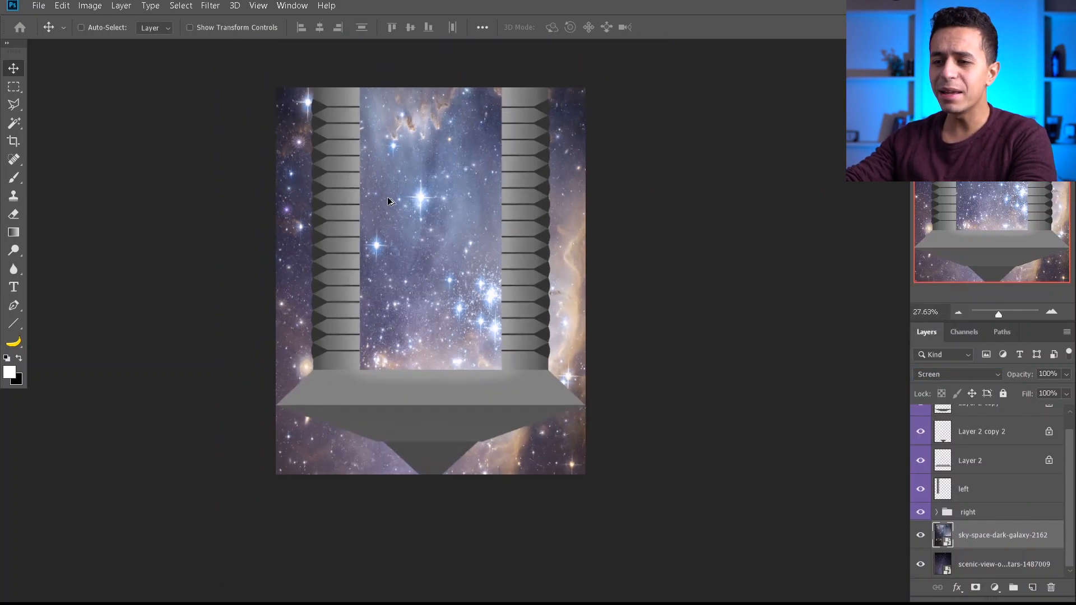
# Add a Curves adjustment directly above the night-sky layer and pull its curve down to darken the stars background
pyautogui.click(978, 566)
pyautogui.click(995, 587)
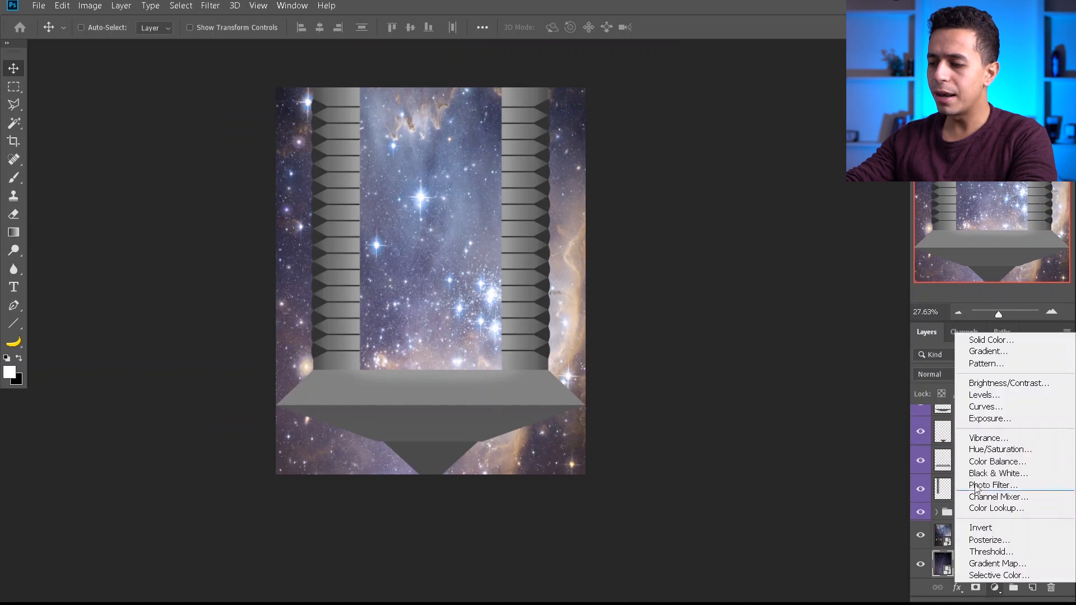
pyautogui.click(1005, 410)
pyautogui.moveTo(795, 248); pyautogui.dragTo(682, 284)
pyautogui.moveTo(657, 415); pyautogui.dragTo(669, 442)
pyautogui.click(750, 266)
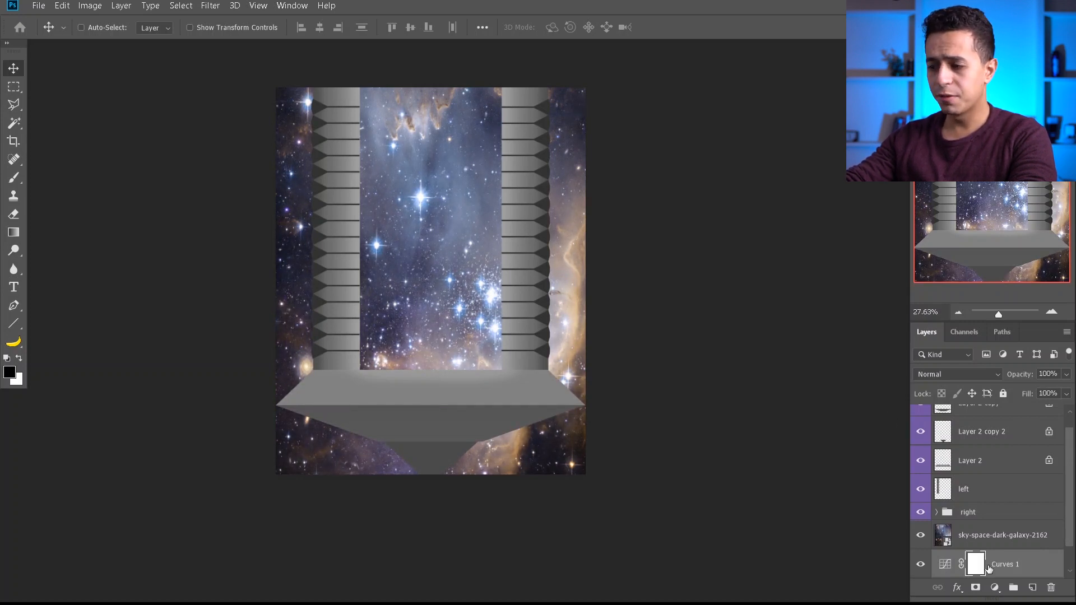
# Lower the galaxy layer's opacity to 63% and clip a Curves adjustment to it that brightens the highlights and keeps the original black point
pyautogui.click(981, 539)
pyautogui.moveTo(1020, 375); pyautogui.dragTo(1016, 375)
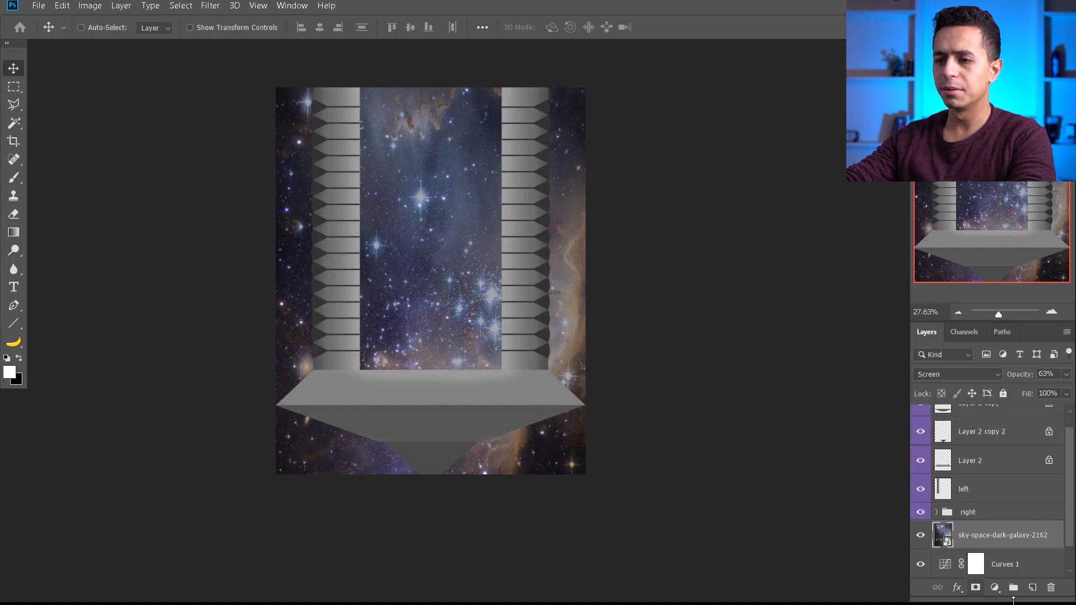
pyautogui.click(995, 590)
pyautogui.click(1001, 416)
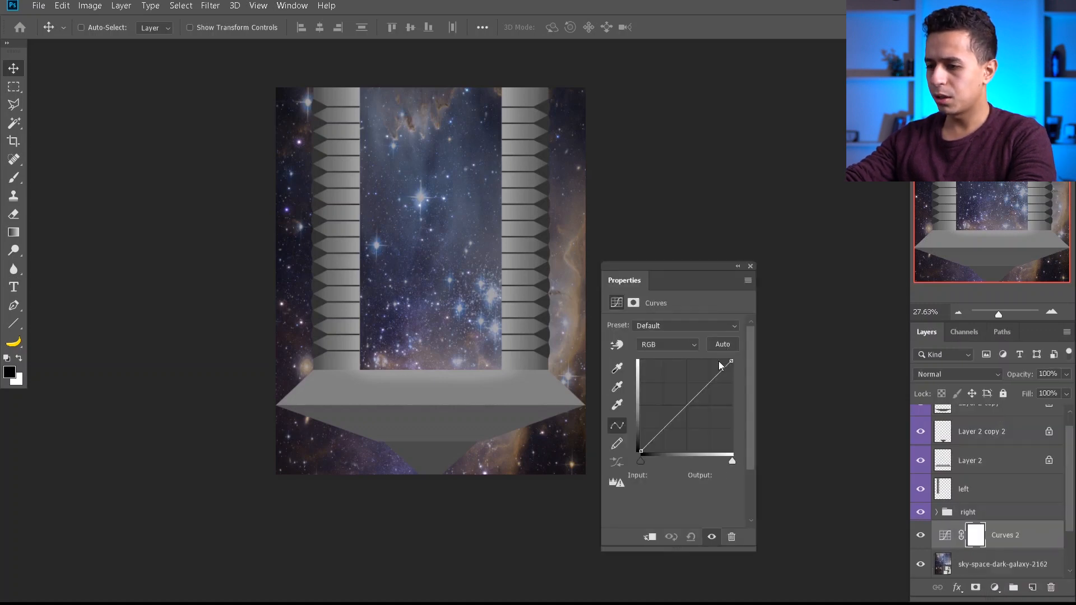
pyautogui.moveTo(712, 353); pyautogui.dragTo(722, 353)
pyautogui.moveTo(641, 462); pyautogui.dragTo(646, 462)
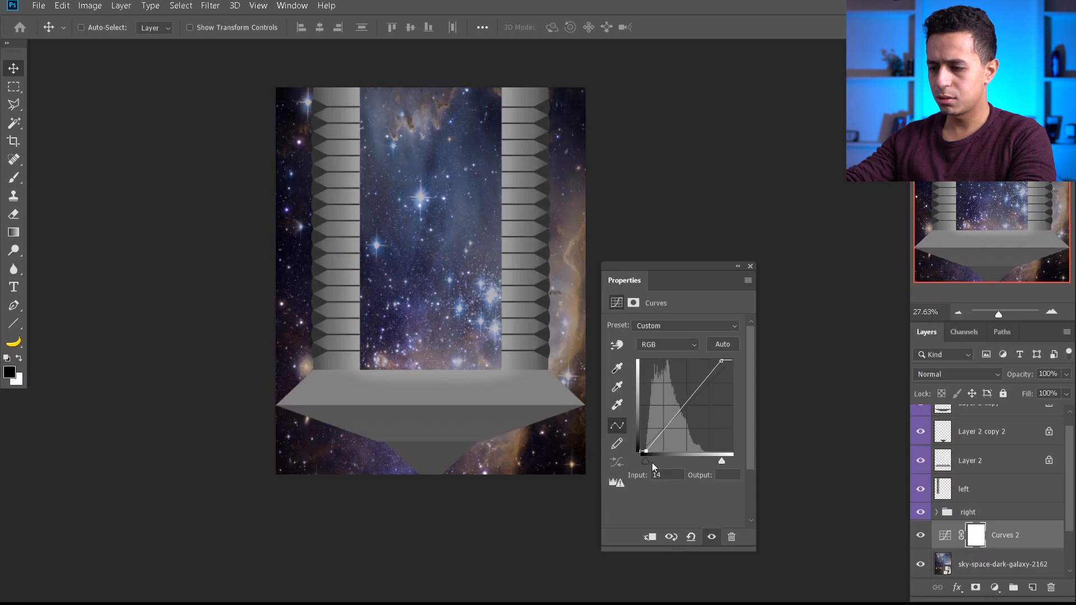
pyautogui.click(652, 537)
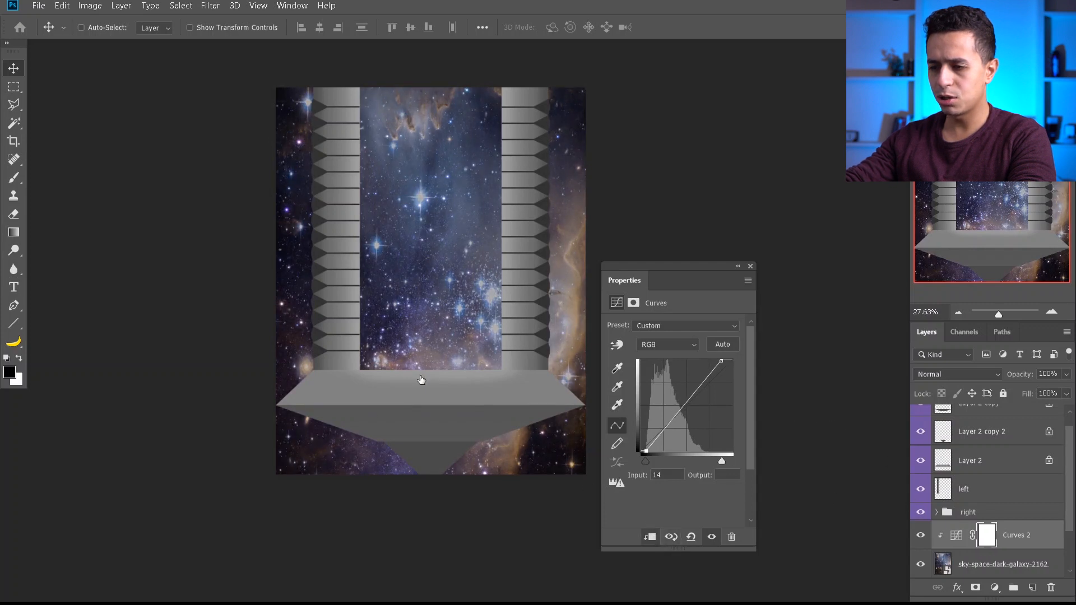
pyautogui.moveTo(646, 462); pyautogui.dragTo(640, 467)
pyautogui.click(750, 267)
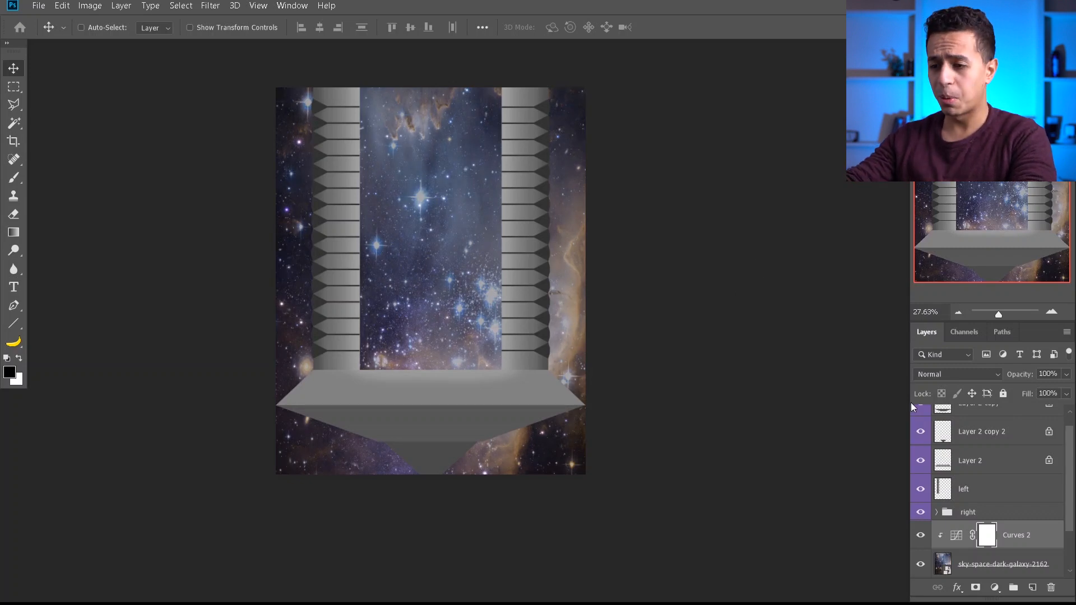
pyautogui.scroll(-1, 1005, 518)
pyautogui.click(998, 537)
pyautogui.press('x')
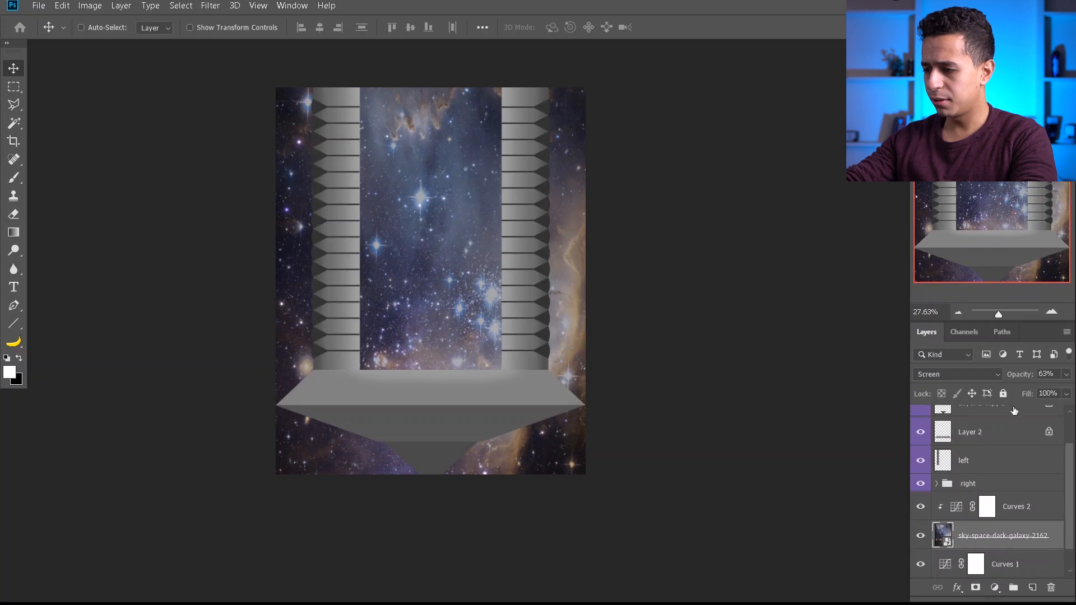
pyautogui.scroll(-1, 995, 455)
pyautogui.scroll(2, 980, 483)
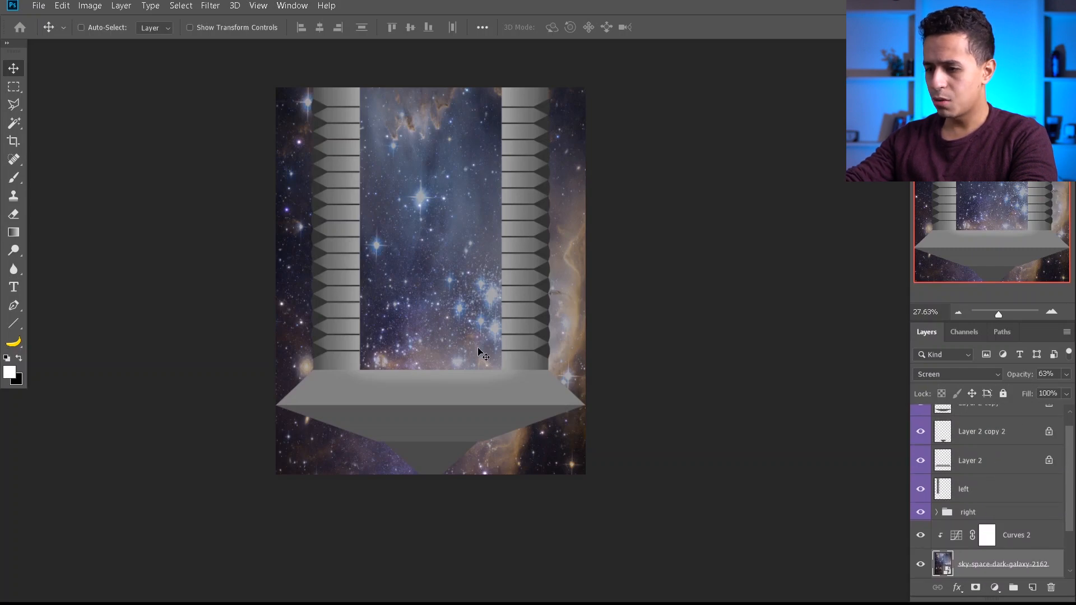
pyautogui.scroll(1, 380, 295)
# Place the wood texture TexturesCom_OldWood_3.5x3.5_1K_albedo.tif from the Sparkle folder and position its layer between the right pillar group and Curves 2
pyautogui.hotkey('alt', 'Tab')
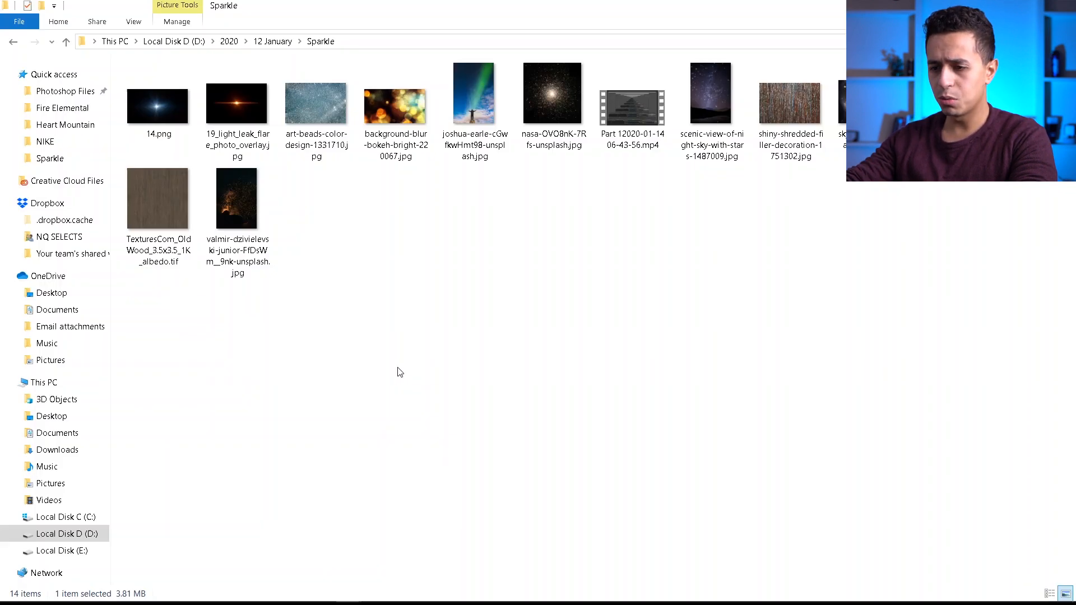
pyautogui.moveTo(158, 199); pyautogui.dragTo(466, 287)
pyautogui.press('Return')
pyautogui.moveTo(986, 562); pyautogui.dragTo(984, 524)
pyautogui.scroll(-2, 981, 516)
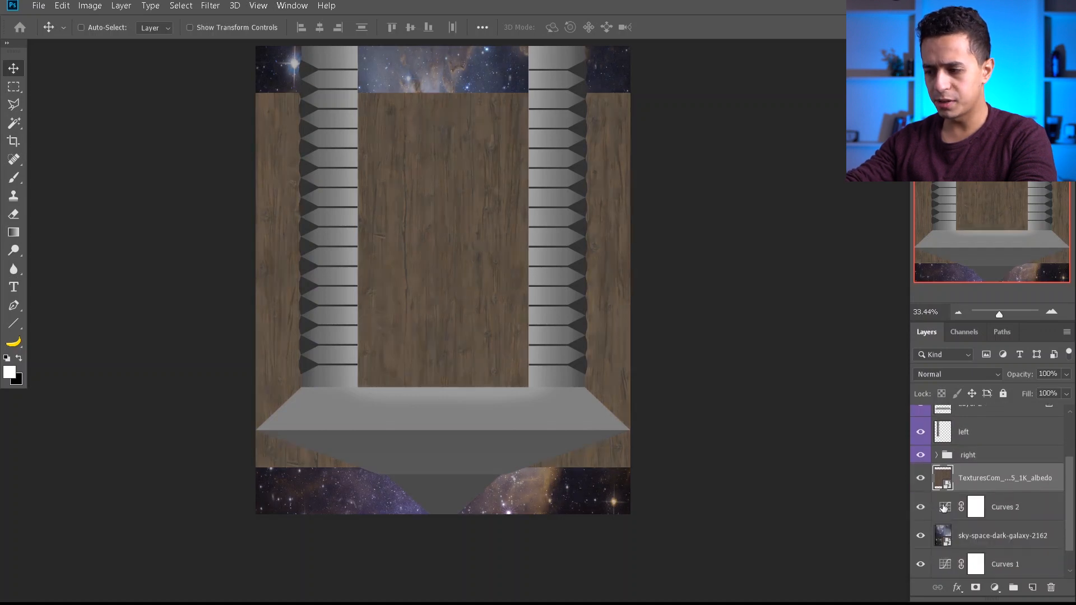
# Clip the Curves 2 adjustment to the galaxy layer again
pyautogui.scroll(-1, 961, 511)
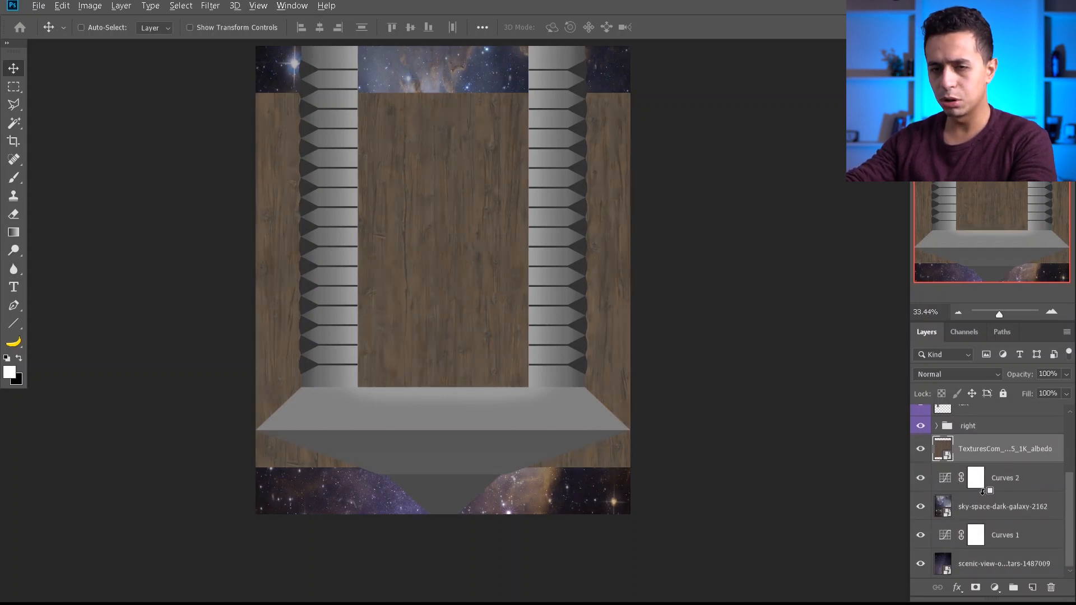
pyautogui.keyDown('alt'); pyautogui.click(982, 491); pyautogui.keyUp('alt')
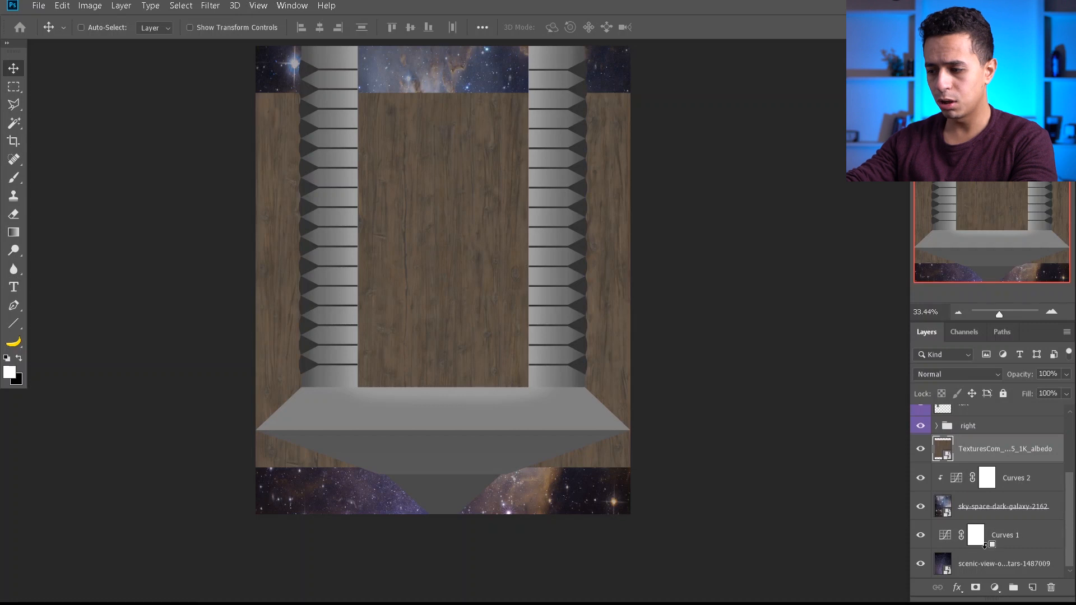
pyautogui.scroll(3, 982, 524)
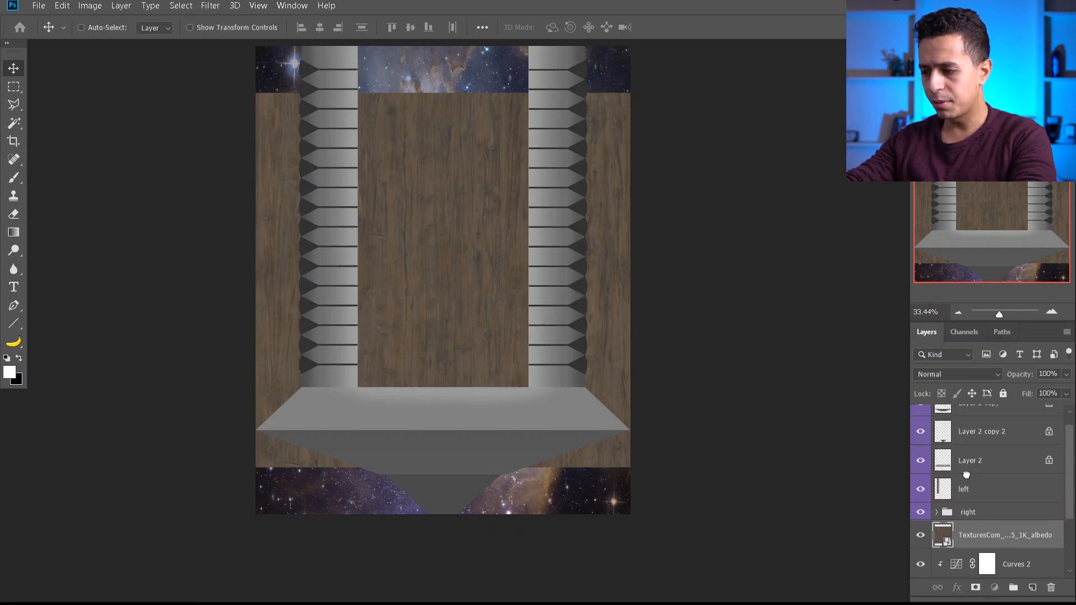
# Move the wood texture directly above the left pillar layer, clip it to that layer, and scale it down over the pillar
pyautogui.moveTo(966, 475); pyautogui.dragTo(966, 476)
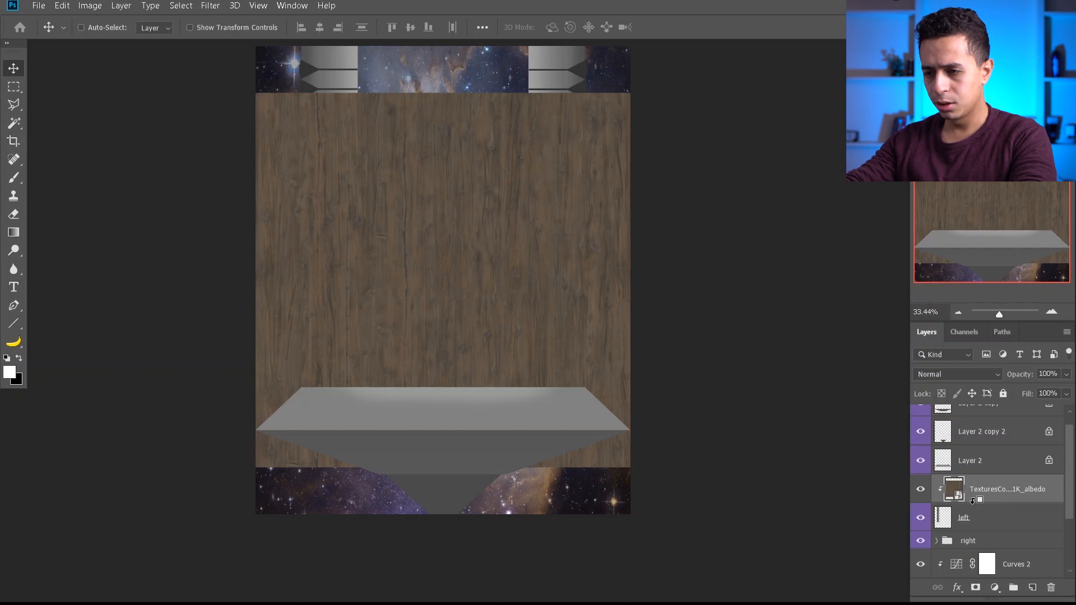
pyautogui.keyDown('alt'); pyautogui.click(973, 499); pyautogui.keyUp('alt')
pyautogui.hotkey('ctrl', 't')
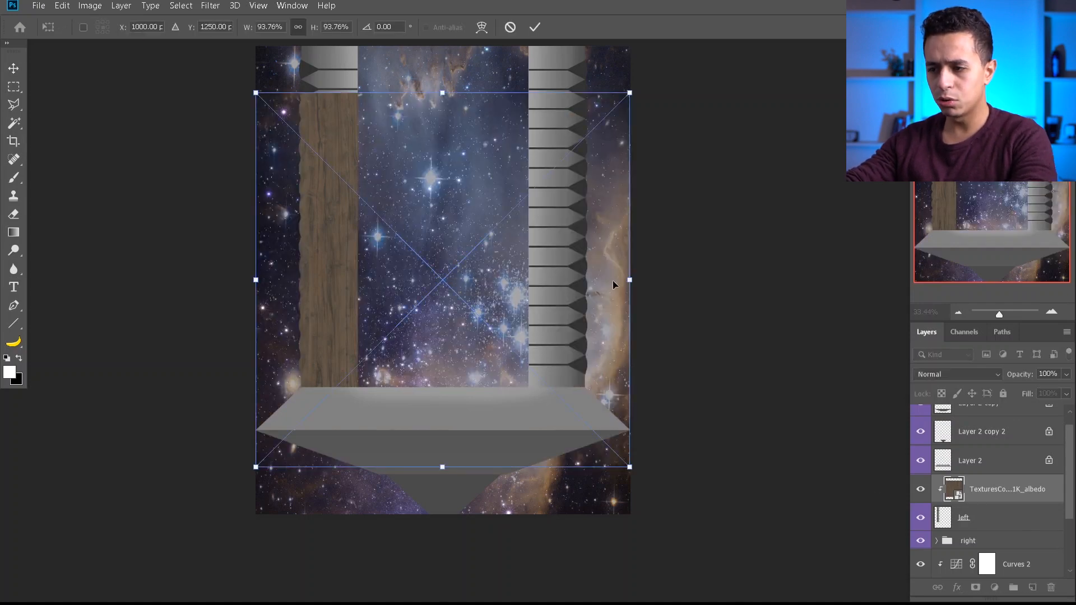
pyautogui.moveTo(629, 280); pyautogui.dragTo(404, 279)
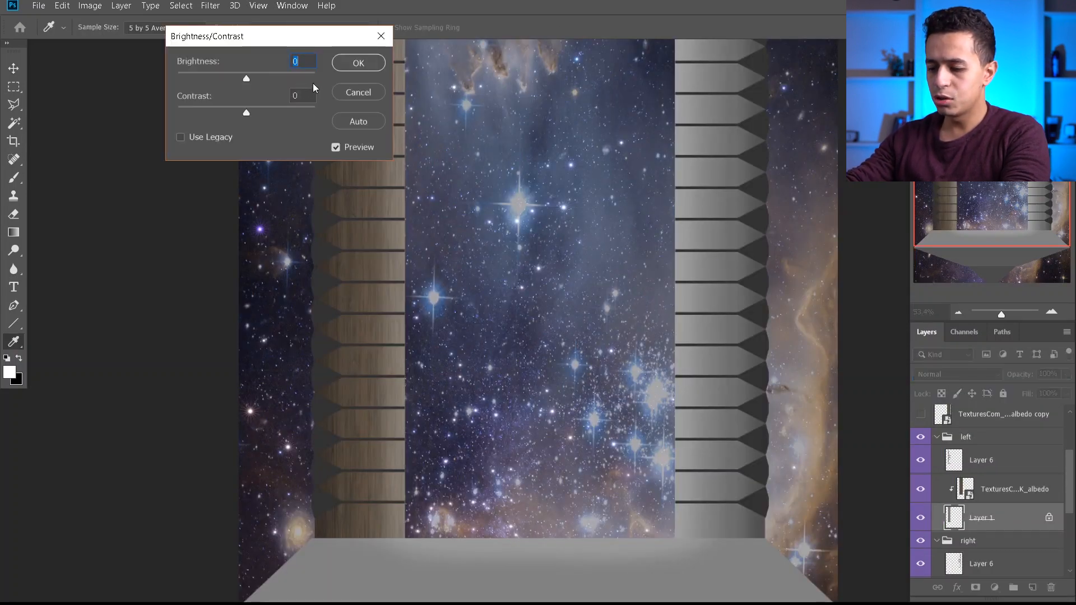
# Darken the left pillar's base layer, Layer 1, by lowering its brightness with a Brightness/Contrast adjustment
pyautogui.write('-50')
pyautogui.press('BackSpace')
pyautogui.write('30')
pyautogui.press('Return')
pyautogui.press('v')
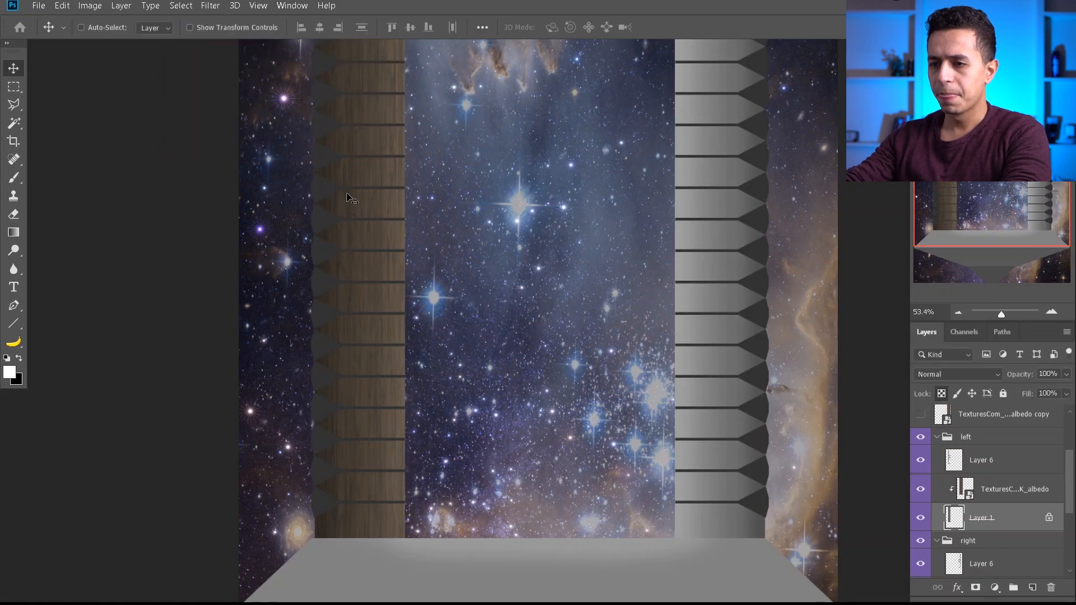
# Place the shiny-shred…1751302 texture image in the left group directly above Layer 6, the pillar's dark spike shapes
pyautogui.scroll(5, 347, 194)
pyautogui.scroll(-5, 346, 136)
pyautogui.scroll(4, 317, 393)
pyautogui.scroll(3, 325, 427)
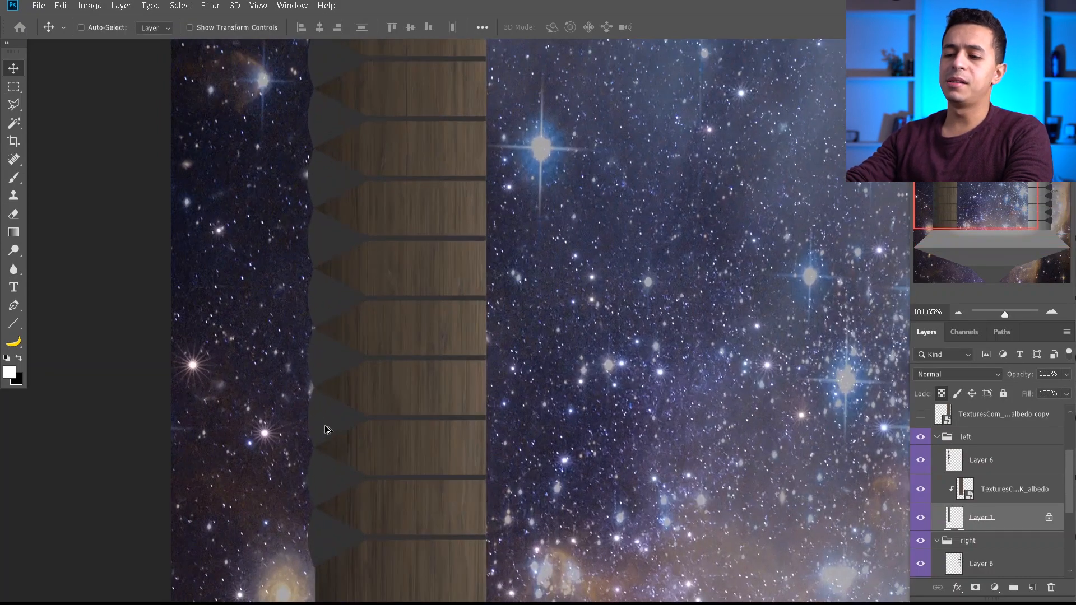
pyautogui.keyDown('ctrl'); pyautogui.click(326, 413); pyautogui.keyUp('ctrl')
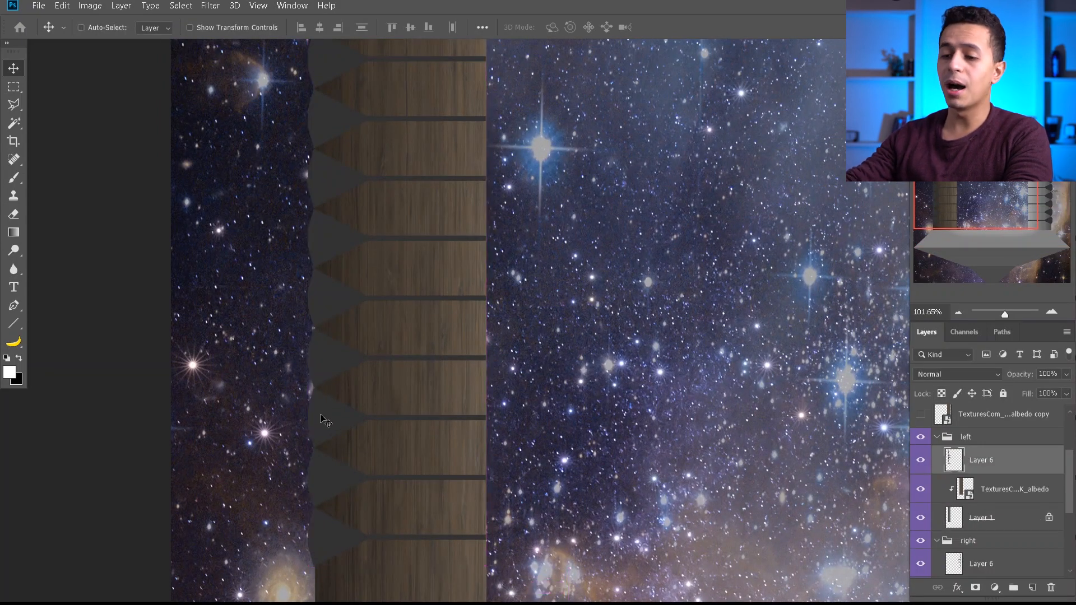
pyautogui.scroll(-5, 411, 317)
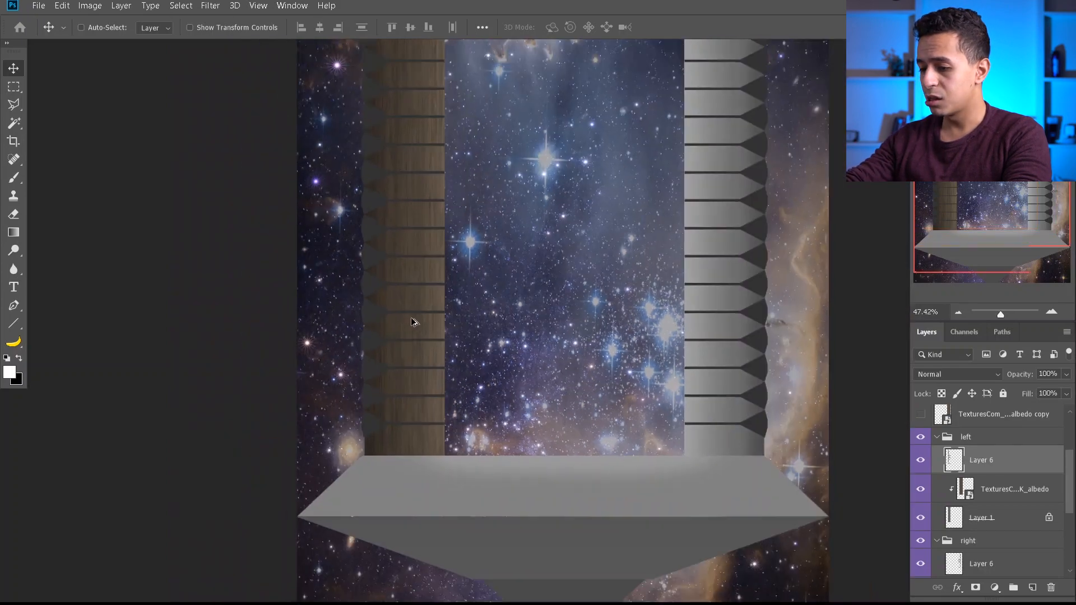
pyautogui.hotkey('alt', 'Tab')
pyautogui.click(561, 192)
pyautogui.moveTo(789, 103); pyautogui.dragTo(572, 275)
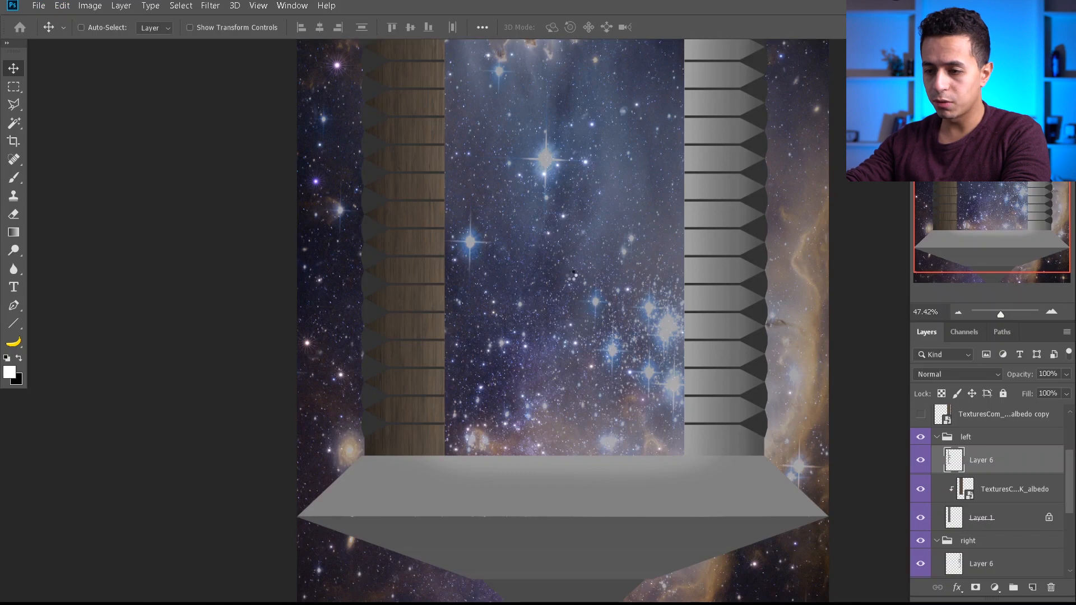
# Rotate the shiny texture to -90° and position it over the left pillar at about X 675 px, Y 936.5 px
pyautogui.scroll(-5, 468, 290)
pyautogui.moveTo(539, 203); pyautogui.dragTo(305, 250)
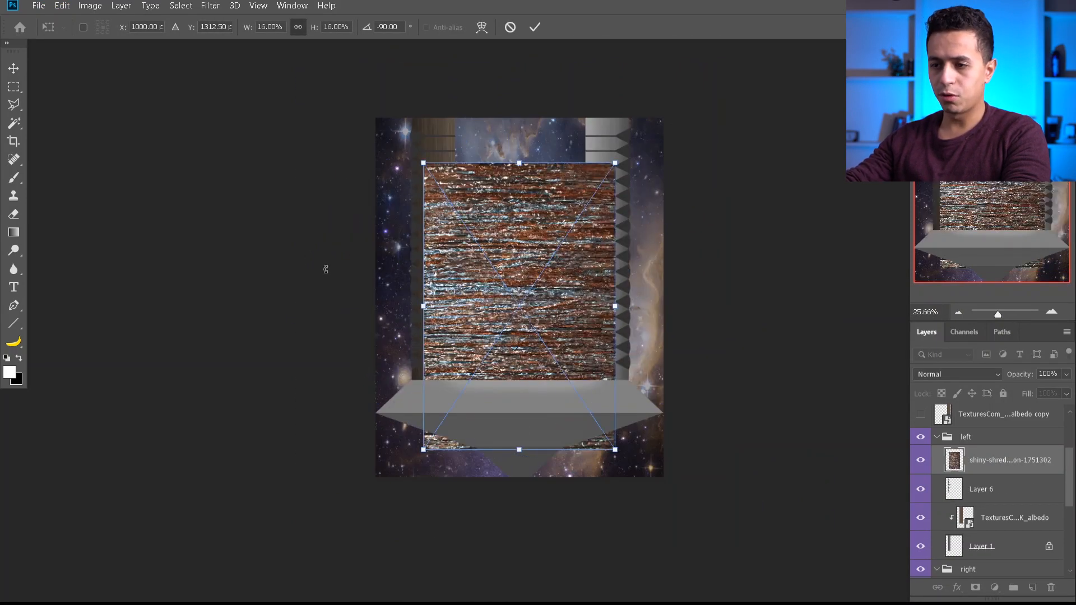
pyautogui.moveTo(510, 267); pyautogui.dragTo(463, 212)
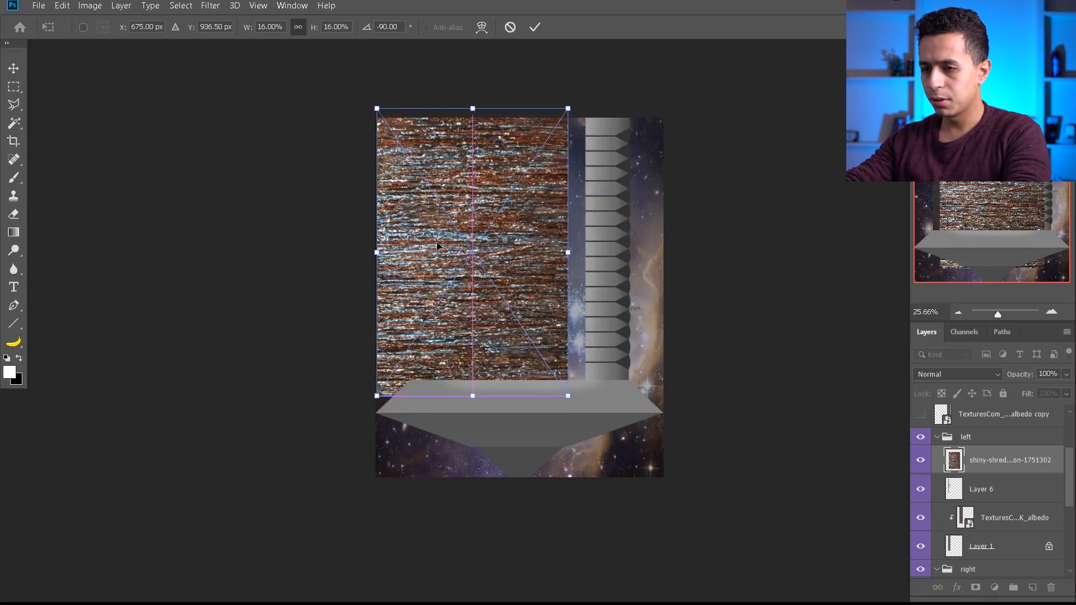
pyautogui.press('Return')
# Clip the shiny texture to Layer 6 and set its blend mode to Overlay
pyautogui.keyDown('alt'); pyautogui.click(989, 476); pyautogui.keyUp('alt')
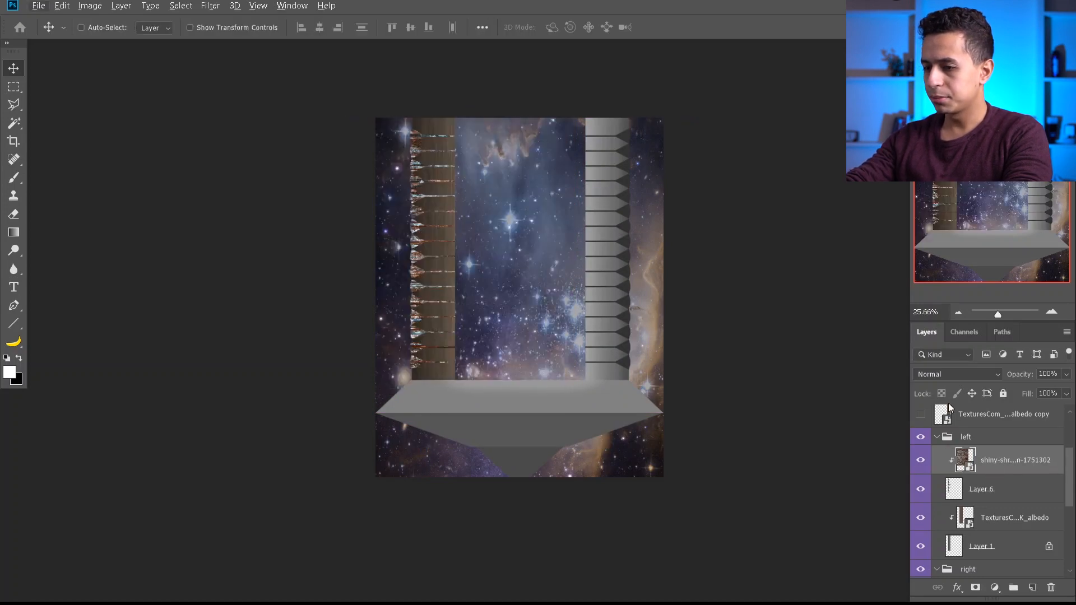
pyautogui.click(934, 374)
pyautogui.click(927, 425)
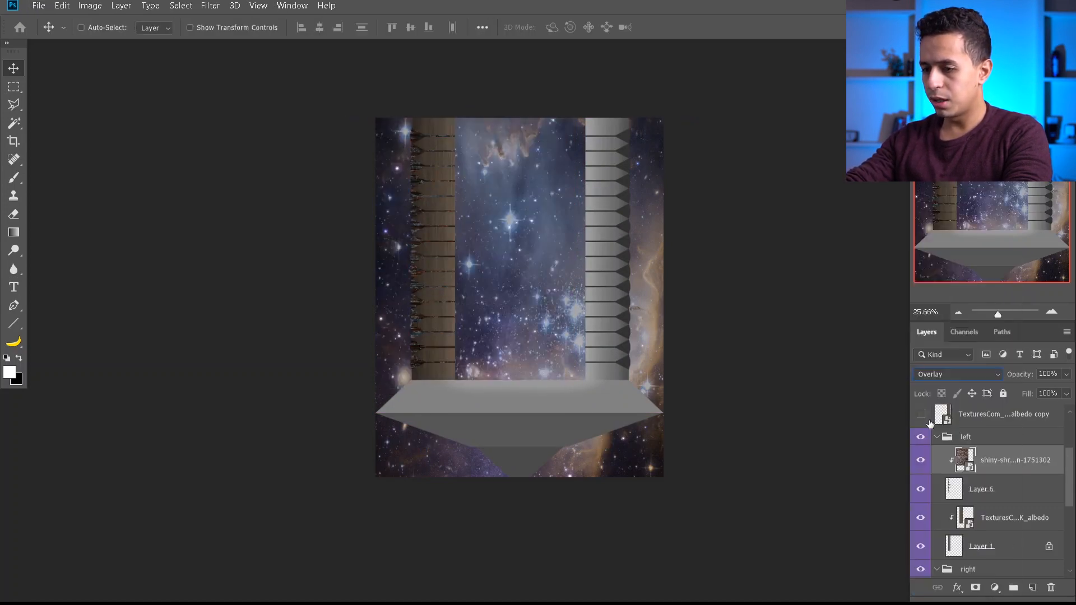
# Brighten Layer 6 beneath the shiny texture with a Brightness/Contrast adjustment
pyautogui.scroll(12, 467, 311)
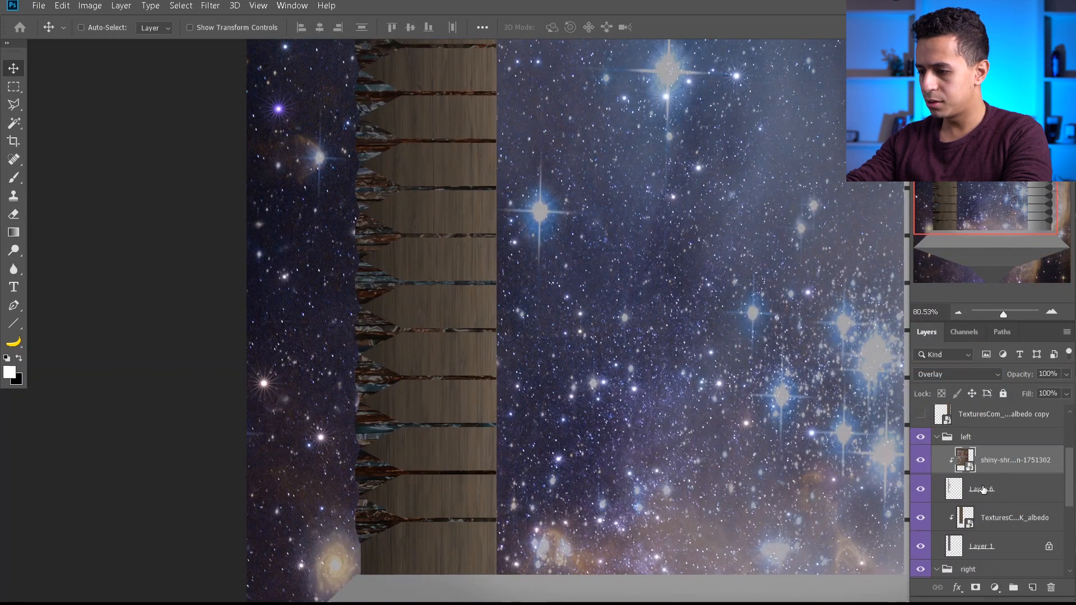
pyautogui.click(981, 488)
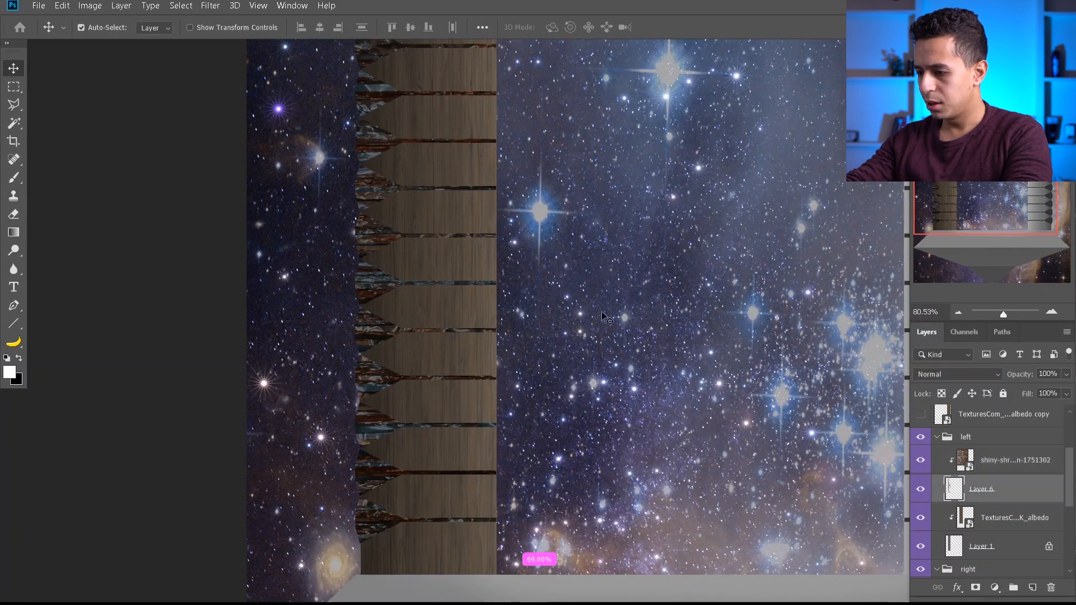
pyautogui.hotkey('alt', 'i')
pyautogui.press('a')
pyautogui.press('c')
pyautogui.moveTo(247, 78); pyautogui.dragTo(280, 79)
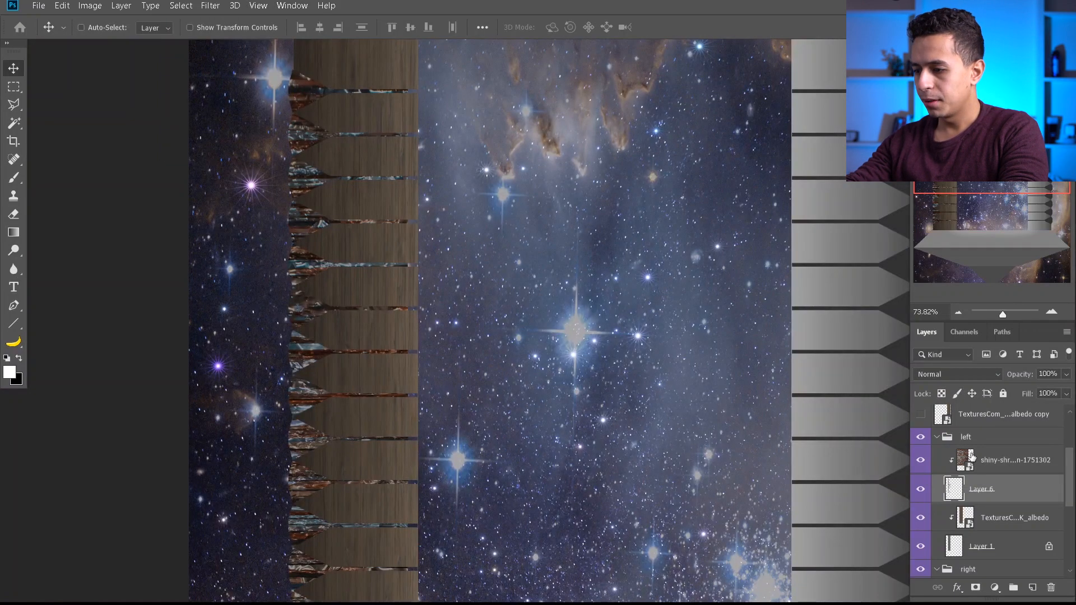
pyautogui.click(973, 458)
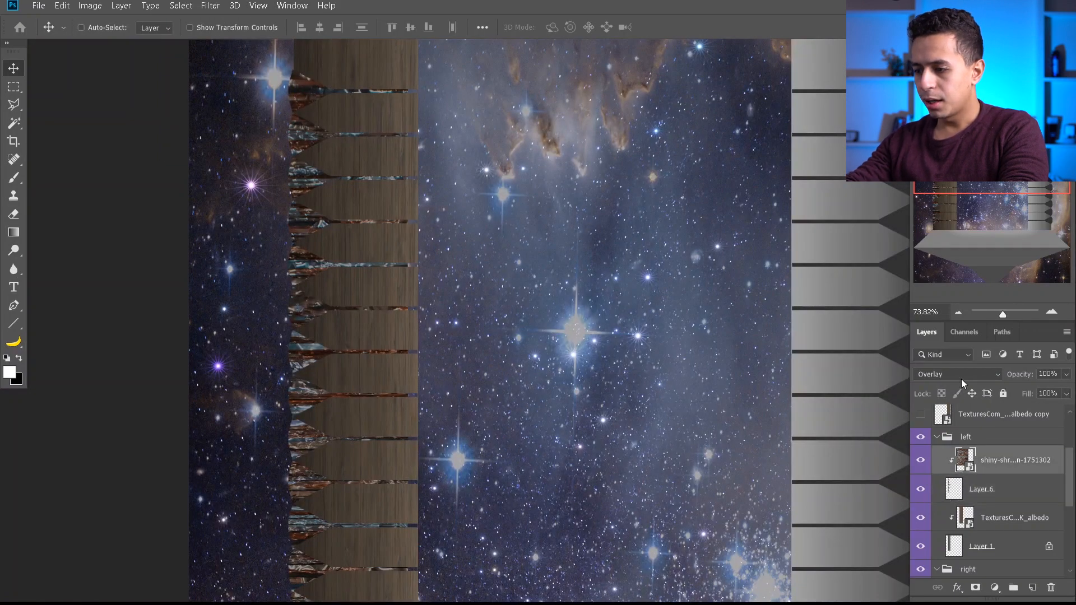
pyautogui.scroll(-2, 333, 198)
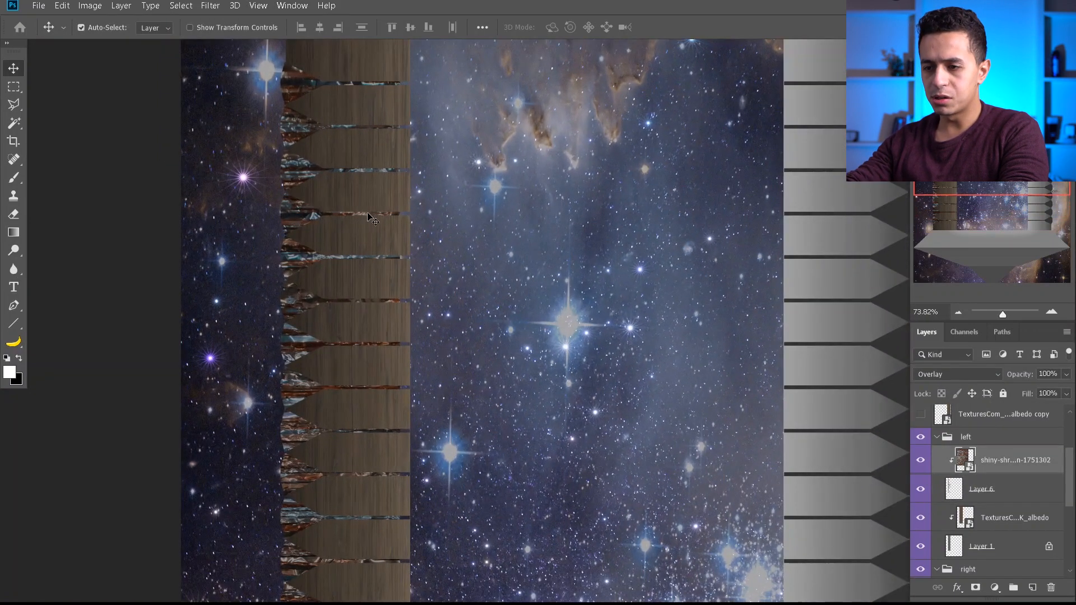
pyautogui.moveTo(455, 181); pyautogui.dragTo(433, 177)
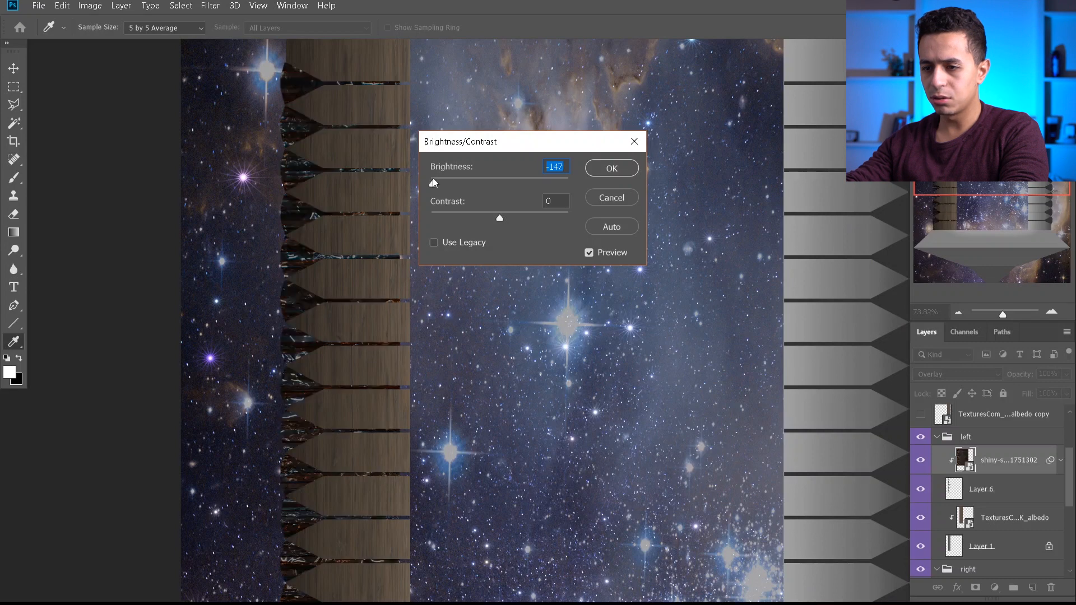
pyautogui.click(610, 201)
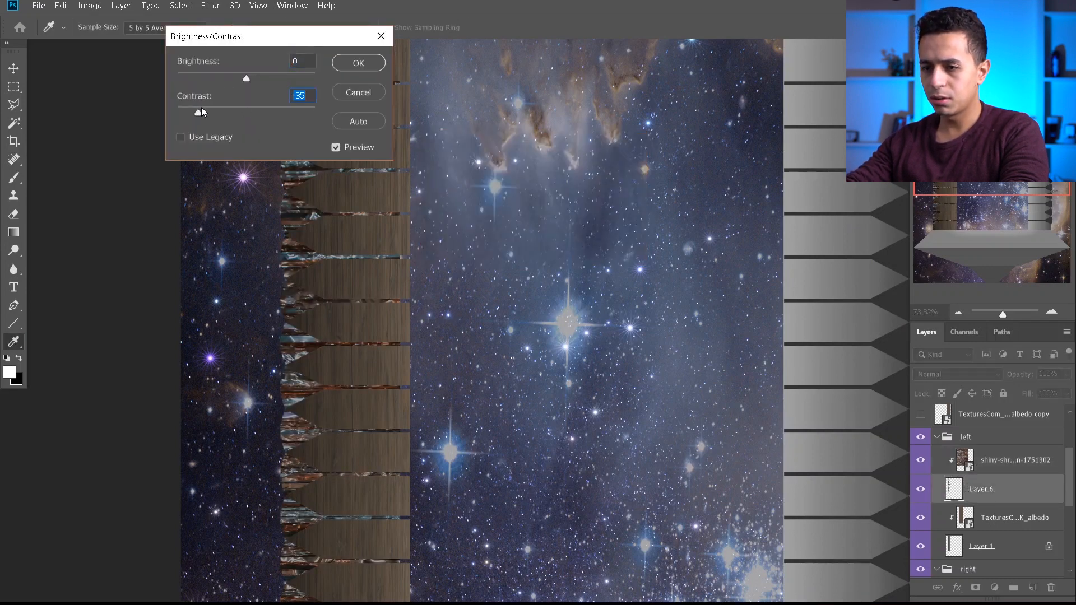
# Darken Layer 6 with Brightness/Contrast at brightness -121 and contrast -35, and reduce its brightness a little more in a second pass
pyautogui.click(192, 77)
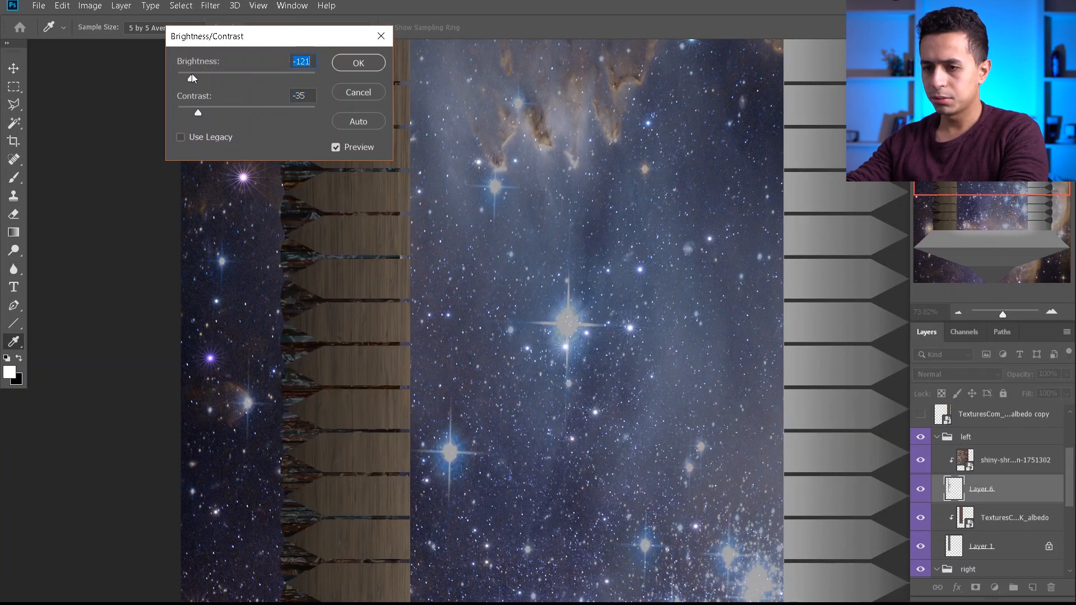
pyautogui.click(358, 63)
pyautogui.scroll(-2, 392, 143)
pyautogui.hotkey('ctrl', 'alt', 'b')
pyautogui.moveTo(247, 77); pyautogui.dragTo(222, 76)
pyautogui.click(358, 63)
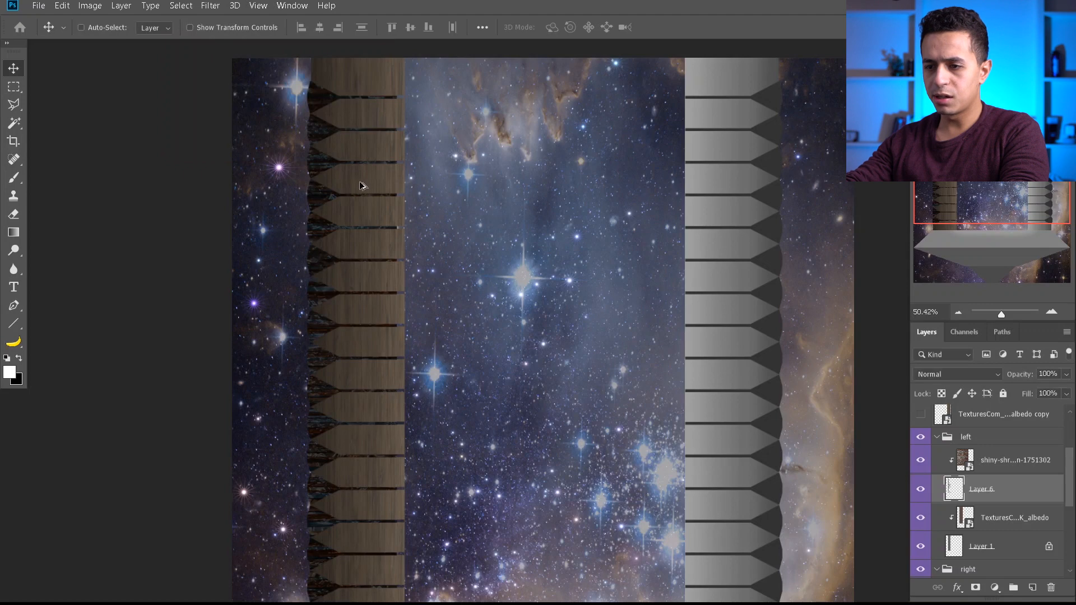
pyautogui.scroll(-3, 381, 403)
pyautogui.scroll(2, 375, 416)
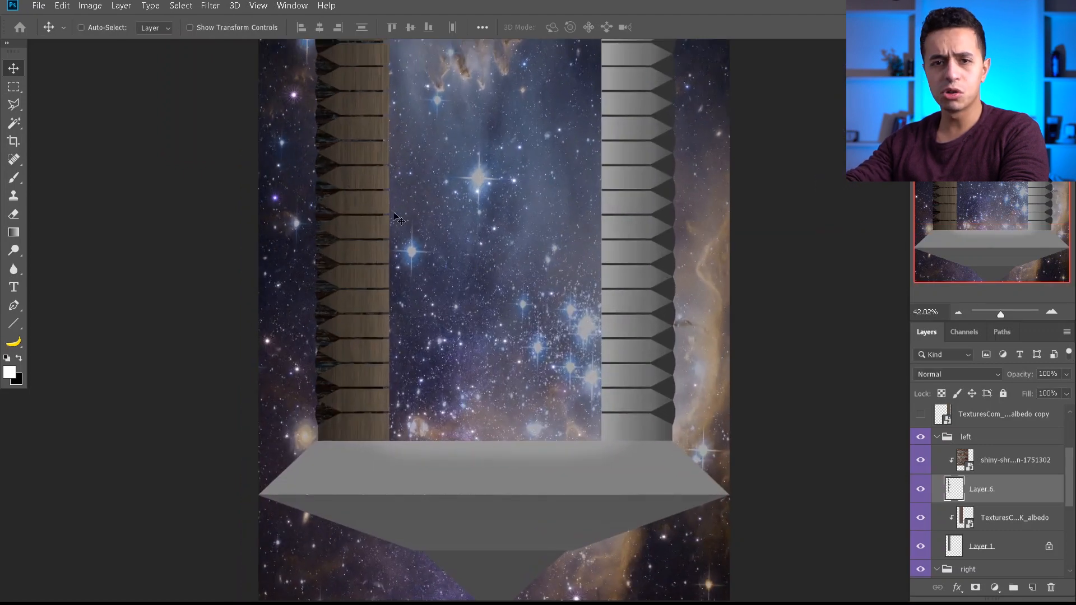
pyautogui.hotkey('ctrl', 'z')
pyautogui.hotkey('ctrl', 'shift', 'z')
# Try darkening the left pillar's Layer 1 with a Brightness/Contrast adjustment at brightness -44
pyautogui.click(976, 544)
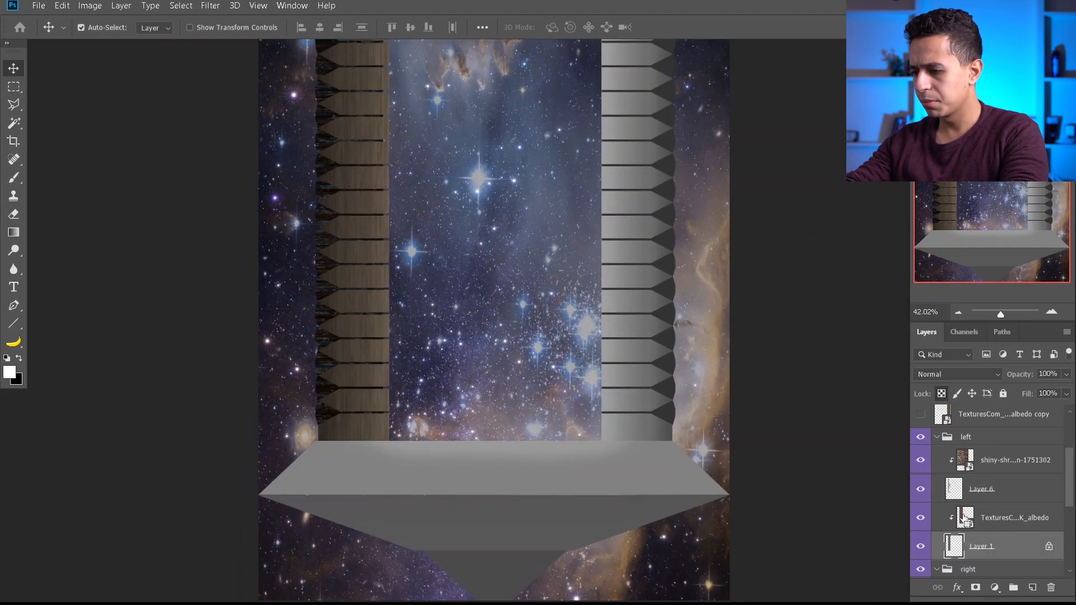
pyautogui.hotkey('ctrl', 'b')
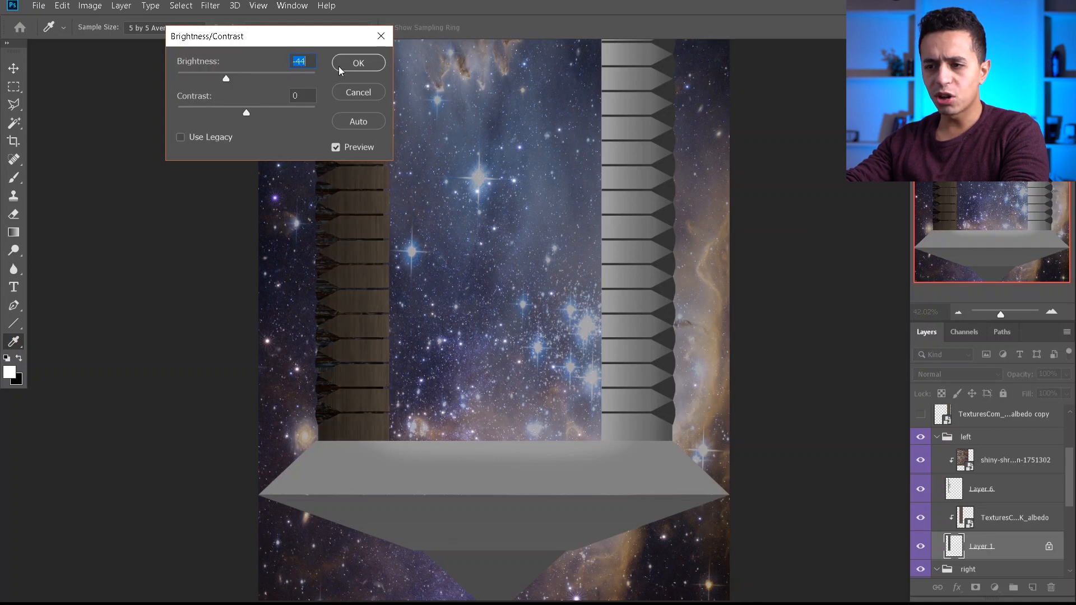
pyautogui.click(355, 62)
pyautogui.press('v')
# Toggle the visibility of the left pillar's wood texture and Layer 1 to compare the pillar's shading with and without them
pyautogui.click(924, 527)
pyautogui.click(922, 549)
pyautogui.click(922, 548)
pyautogui.click(923, 548)
pyautogui.click(922, 549)
pyautogui.click(921, 522)
pyautogui.click(919, 546)
pyautogui.click(920, 547)
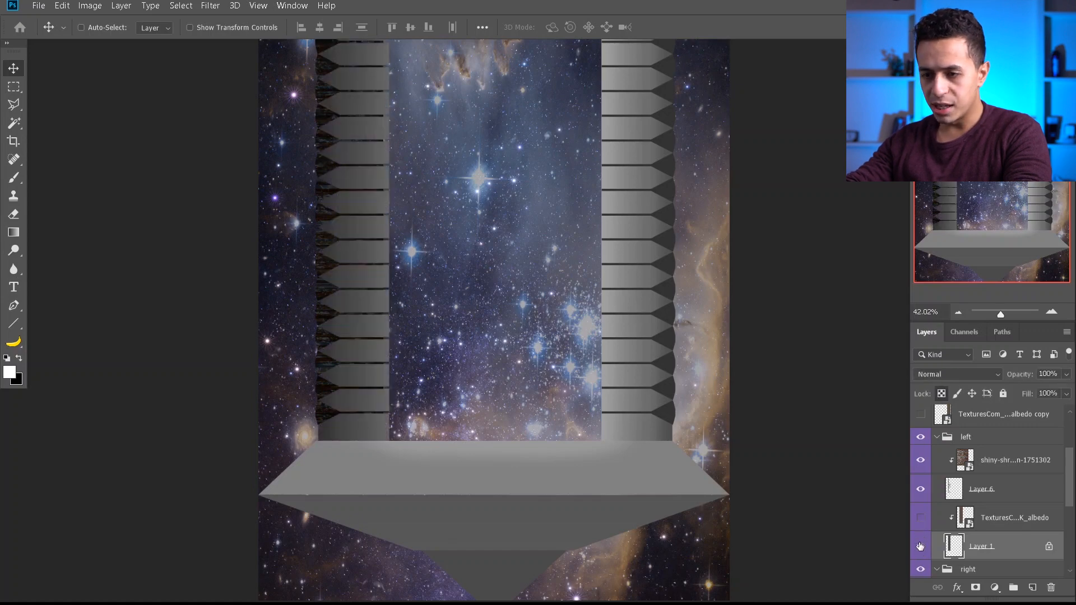
# Undo the last brightness adjustment on Layer 1 and restore the visibility of the wood texture
pyautogui.hotkey('ctrl', 'z')
pyautogui.hotkey('ctrl', 'z')
pyautogui.hotkey('ctrl', 'z')
pyautogui.hotkey('ctrl', 'z')
pyautogui.hotkey('ctrl', 'z')
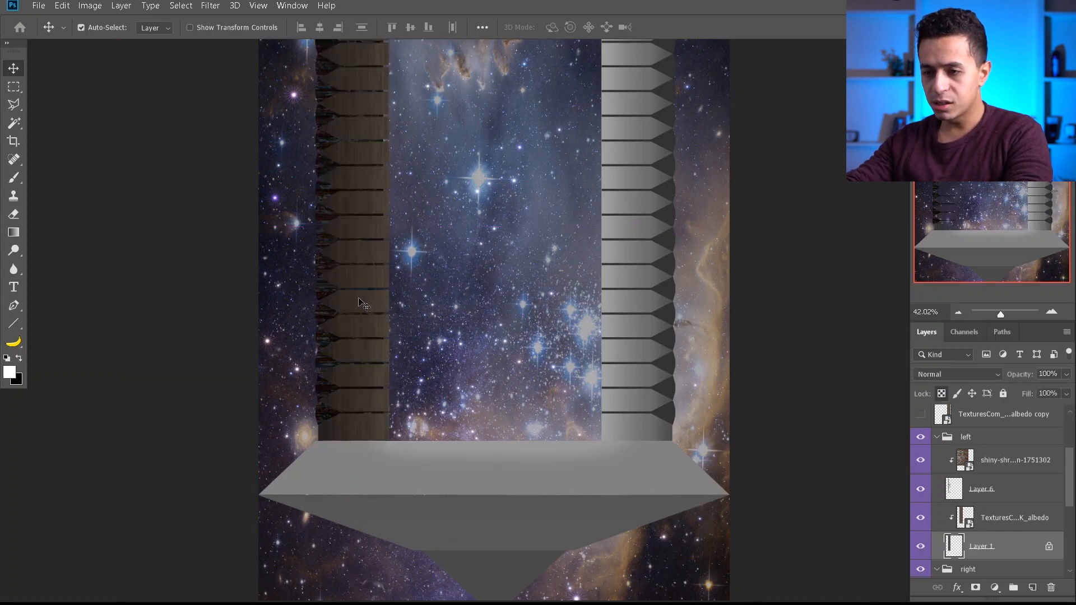
pyautogui.hotkey('ctrl', 'z')
pyautogui.hotkey('ctrl', 'shift', 'z')
pyautogui.hotkey('ctrl', 'shift', 'z')
pyautogui.hotkey('ctrl', 'z')
pyautogui.hotkey('ctrl', 'z')
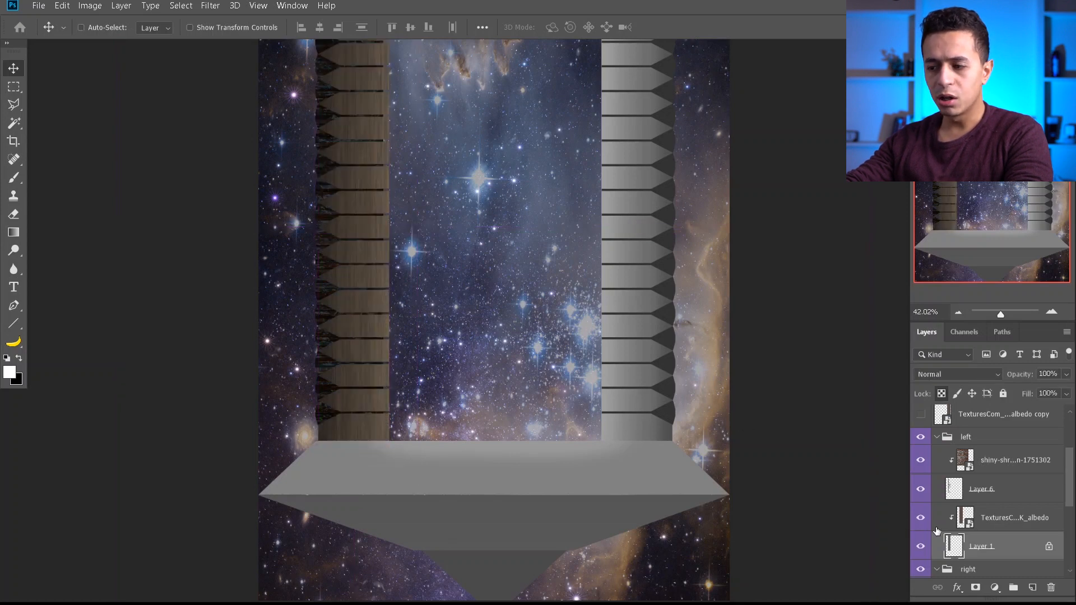
# Darken the left pillar's Layer 1 with a Brightness/Contrast adjustment at brightness -50
pyautogui.hotkey('alt', 'i')
pyautogui.press('j')
pyautogui.press('c')
pyautogui.write('-50')
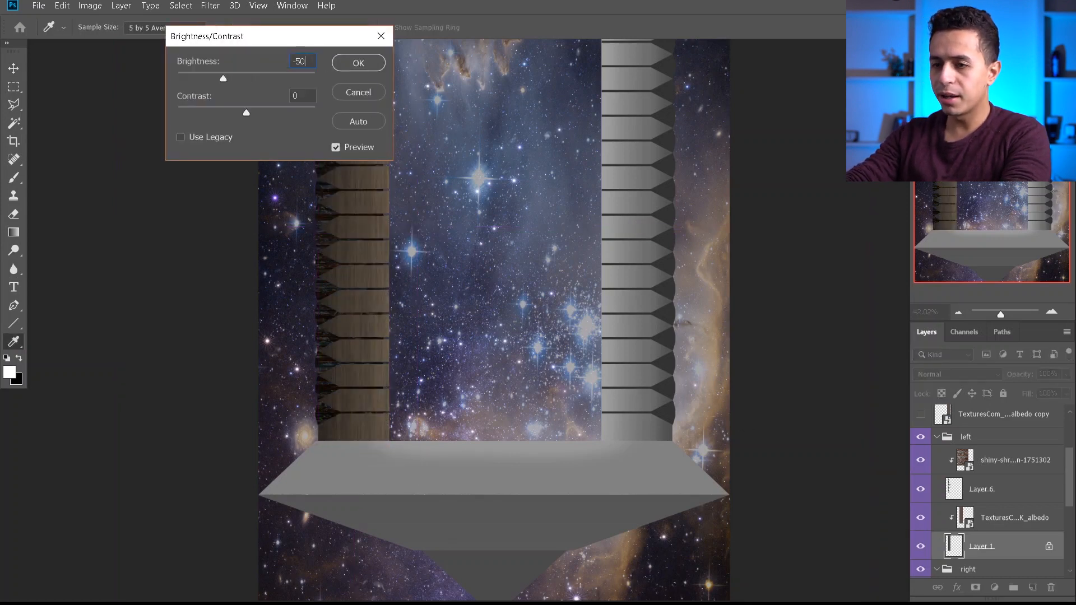
pyautogui.press('Return')
pyautogui.press('v')
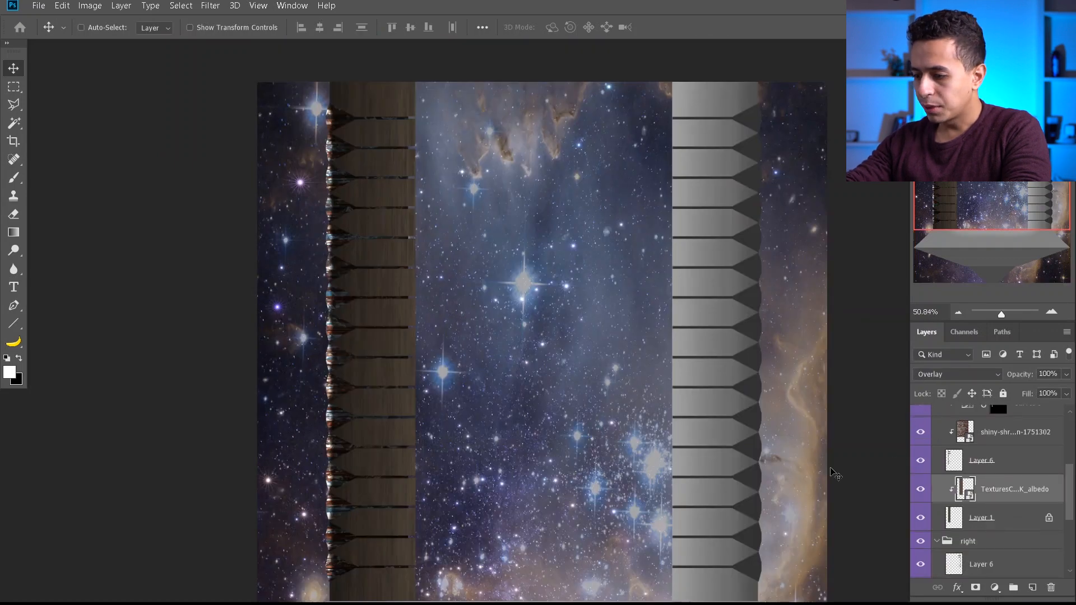
# Add a new layer clipped above the left pillar's wood texture and set the foreground colour to cyan #67eff1
pyautogui.click(1032, 589)
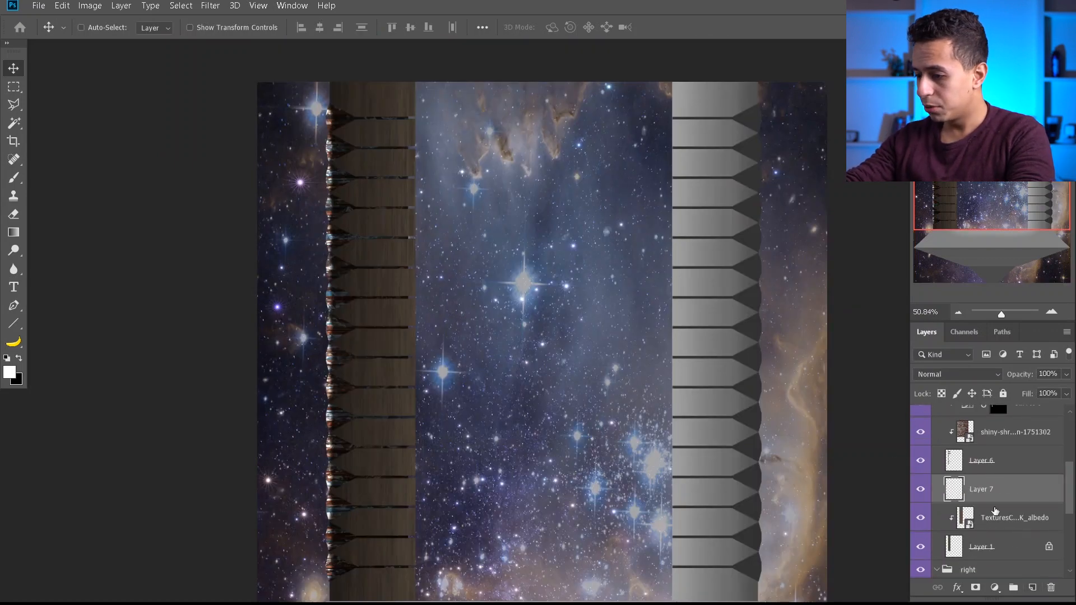
pyautogui.keyDown('alt'); pyautogui.click(990, 502); pyautogui.keyUp('alt')
pyautogui.click(9, 373)
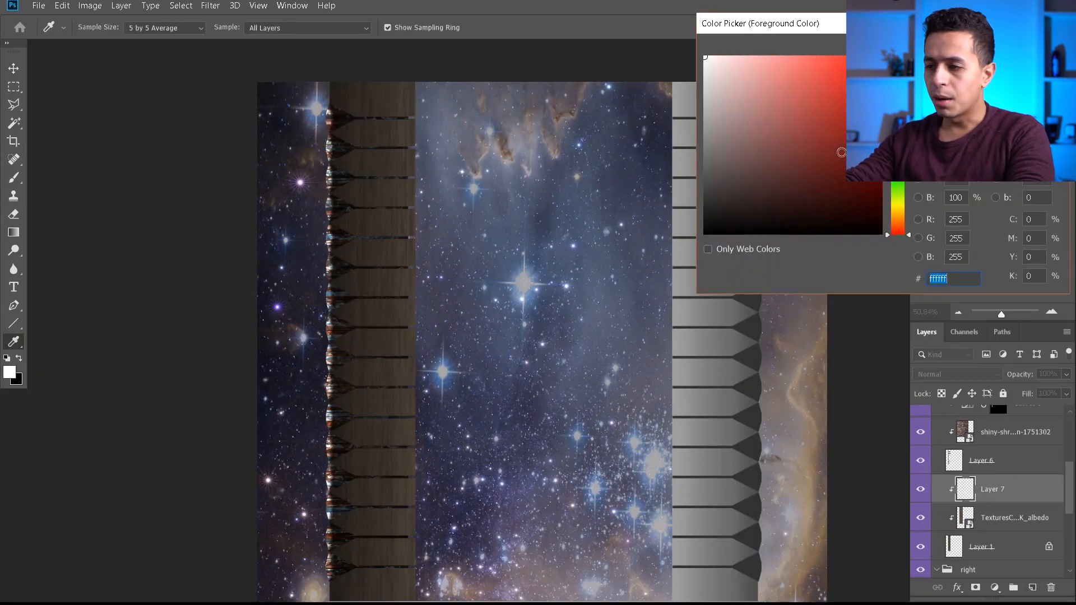
pyautogui.click(898, 147)
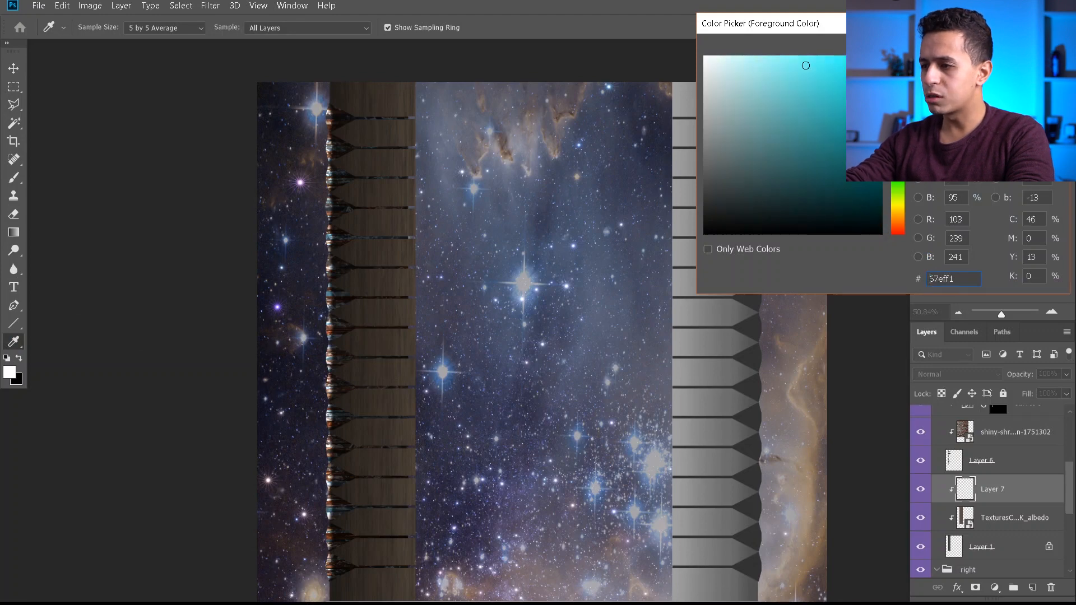
pyautogui.press('Return')
# Paint a soft cyan glow down the left pillar's inner edge with a large brush of size 483 at 10% opacity
pyautogui.press('b')
pyautogui.moveTo(442, 177); pyautogui.dragTo(450, 178)
pyautogui.moveTo(455, 89); pyautogui.dragTo(450, 402)
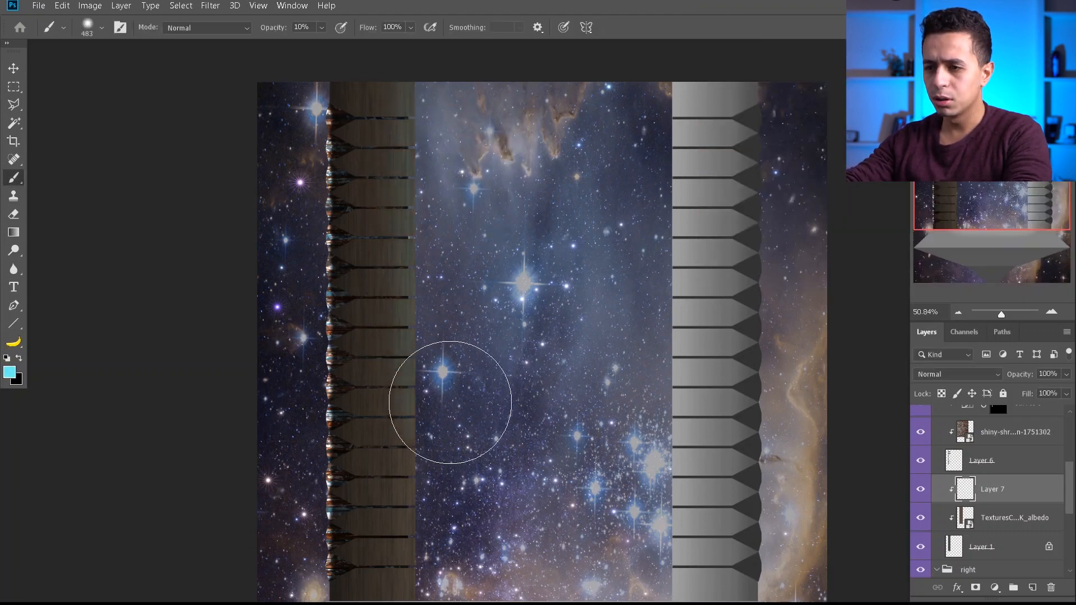
pyautogui.scroll(-3, 450, 402)
pyautogui.scroll(2, 454, 493)
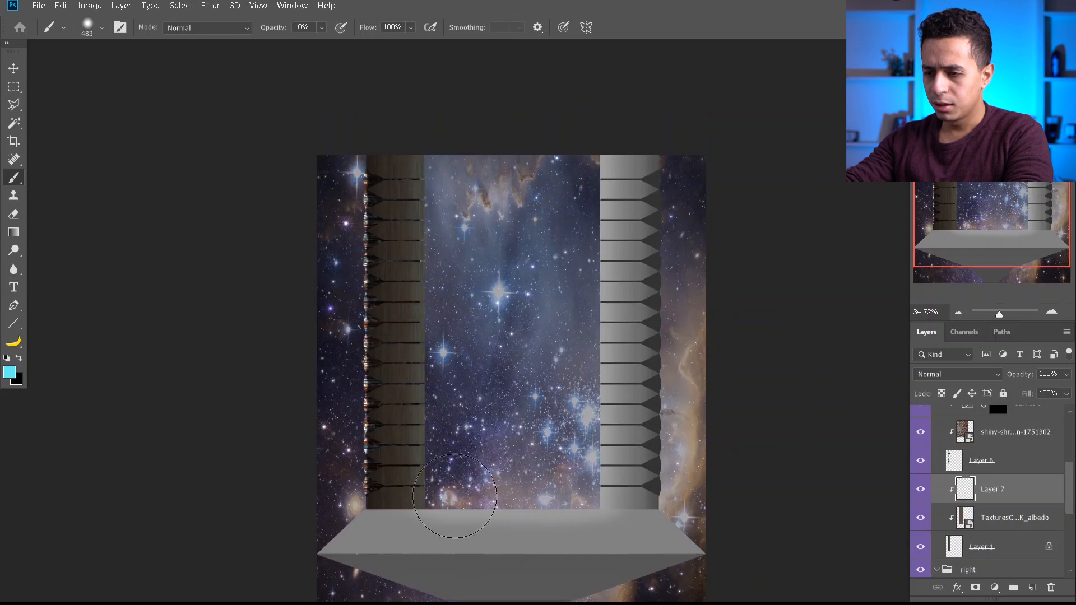
pyautogui.scroll(-1, 443, 392)
pyautogui.scroll(-3, 442, 336)
pyautogui.moveTo(460, 140); pyautogui.dragTo(439, 143)
pyautogui.hotkey('ctrl', 'z')
pyautogui.scroll(1, 452, 77)
pyautogui.moveTo(451, 79); pyautogui.dragTo(459, 493)
pyautogui.moveTo(462, 385); pyautogui.dragTo(436, 393)
# Set the foreground colour to pale cyan #a8feff and paint a narrower highlight down the left pillar's inner edge with brush sizes 133 and 73
pyautogui.click(6, 376)
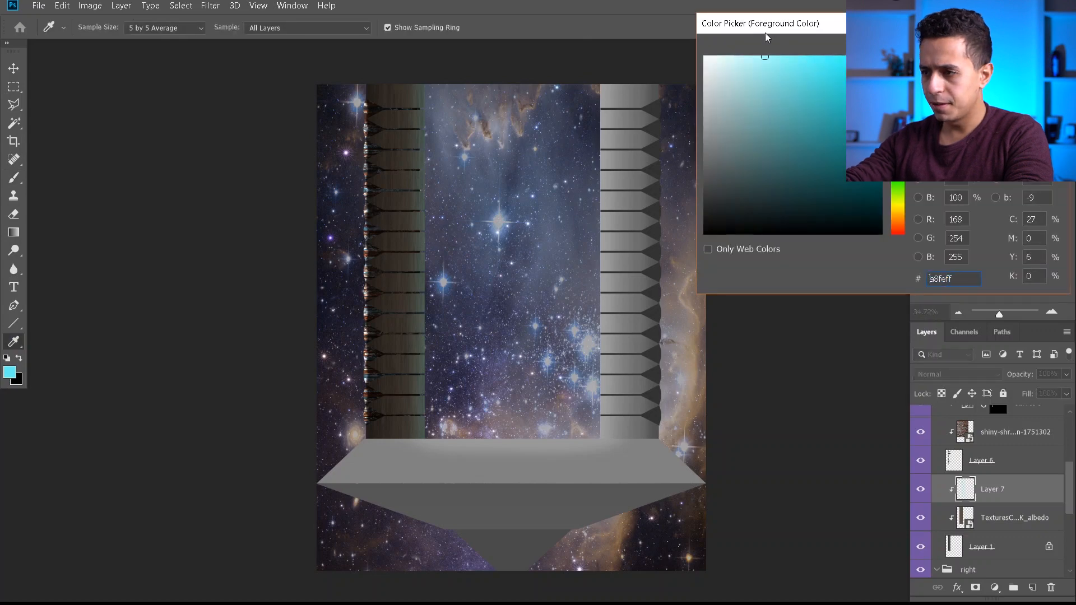
pyautogui.press('Return')
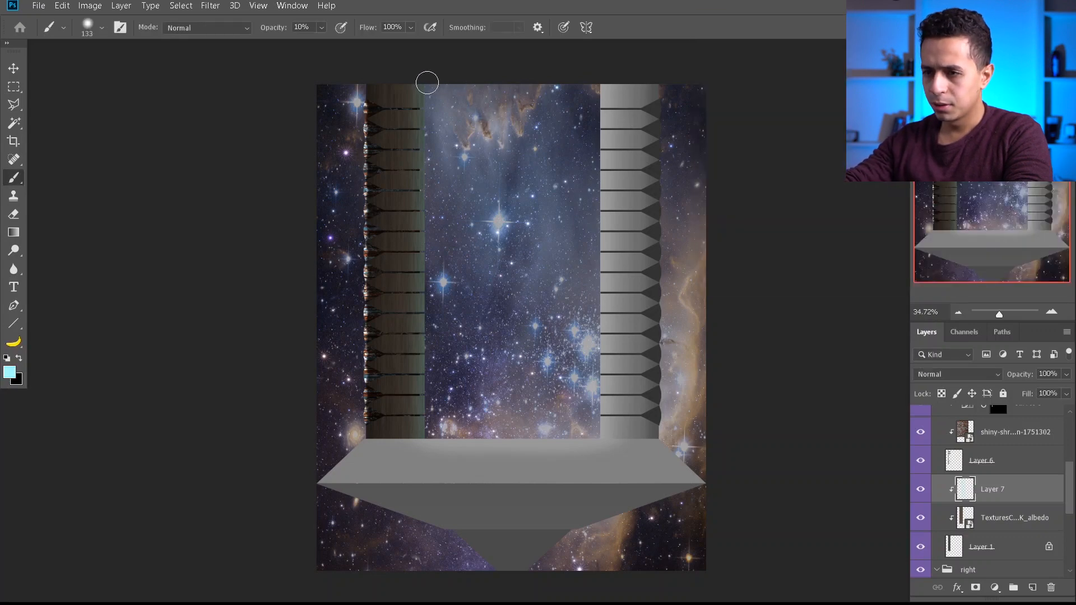
pyautogui.scroll(3, 452, 208)
pyautogui.scroll(-2, 445, 596)
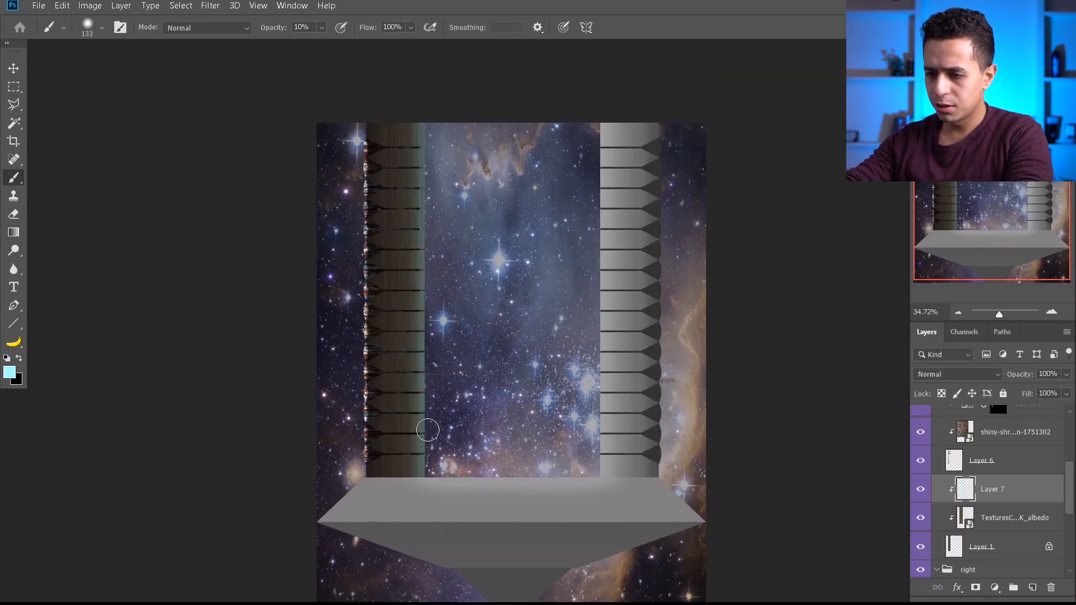
pyautogui.press('[')
pyautogui.press('[')
pyautogui.press('[')
pyautogui.press('[')
pyautogui.press('[')
pyautogui.press('[')
pyautogui.scroll(1, 447, 448)
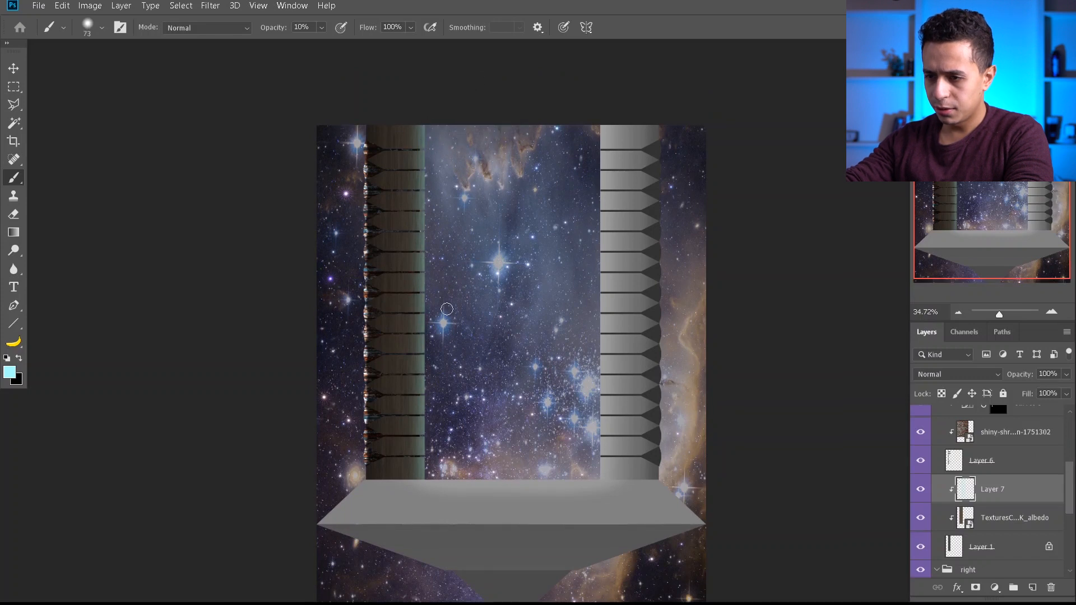
# Change the blend mode of the cyan glow on Layer 7 to Screen
pyautogui.click(956, 374)
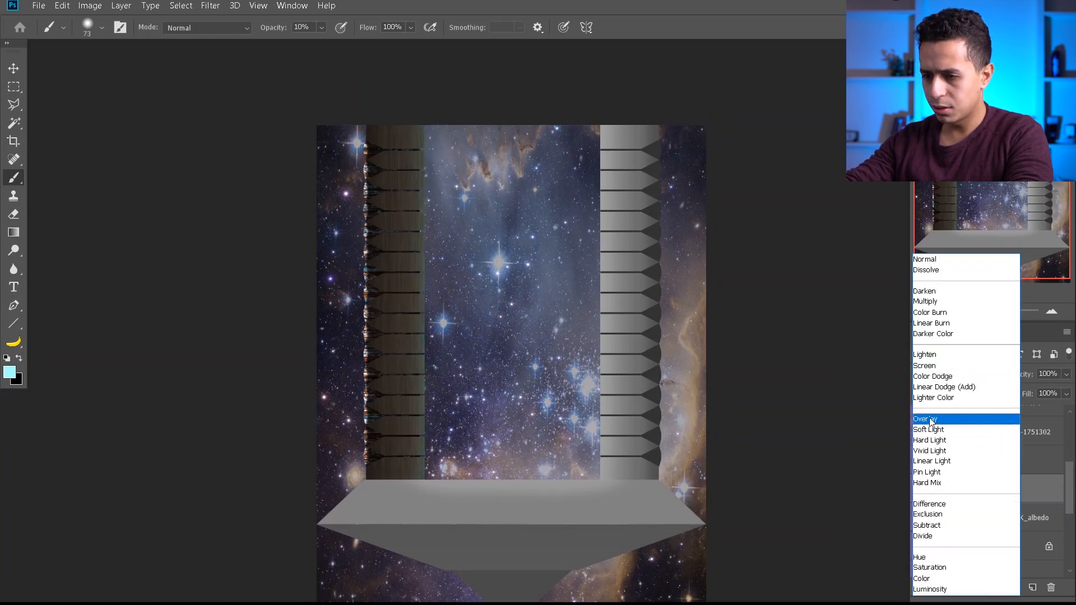
pyautogui.click(923, 366)
pyautogui.click(997, 509)
pyautogui.click(1001, 493)
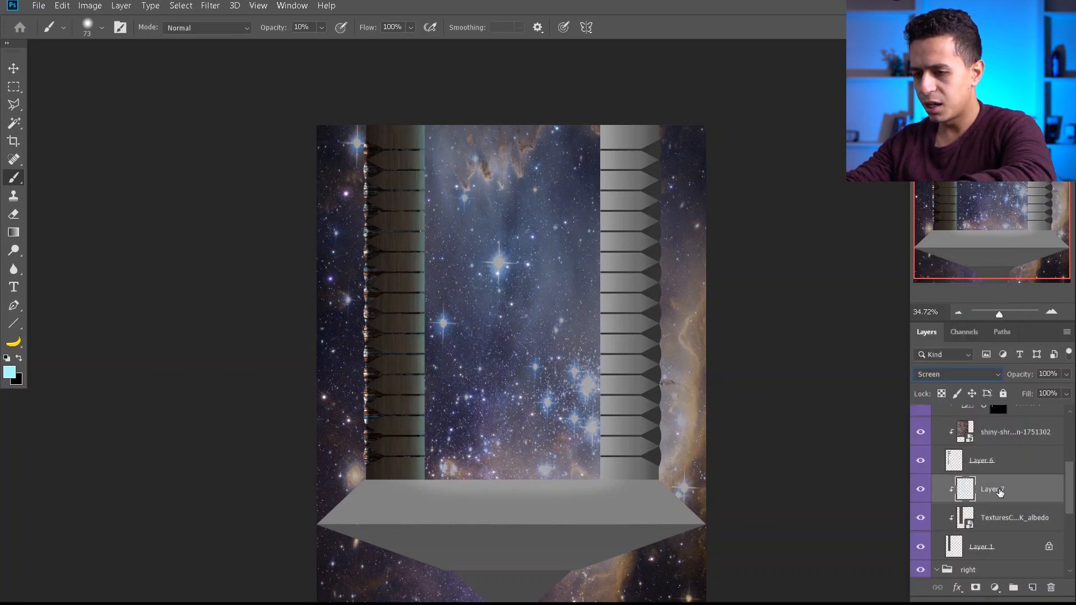
# Duplicate the Layer 7 glow, set the copy's blend mode to Overlay and clip it to the left pillar
pyautogui.hotkey('ctrl', 'j')
pyautogui.click(957, 372)
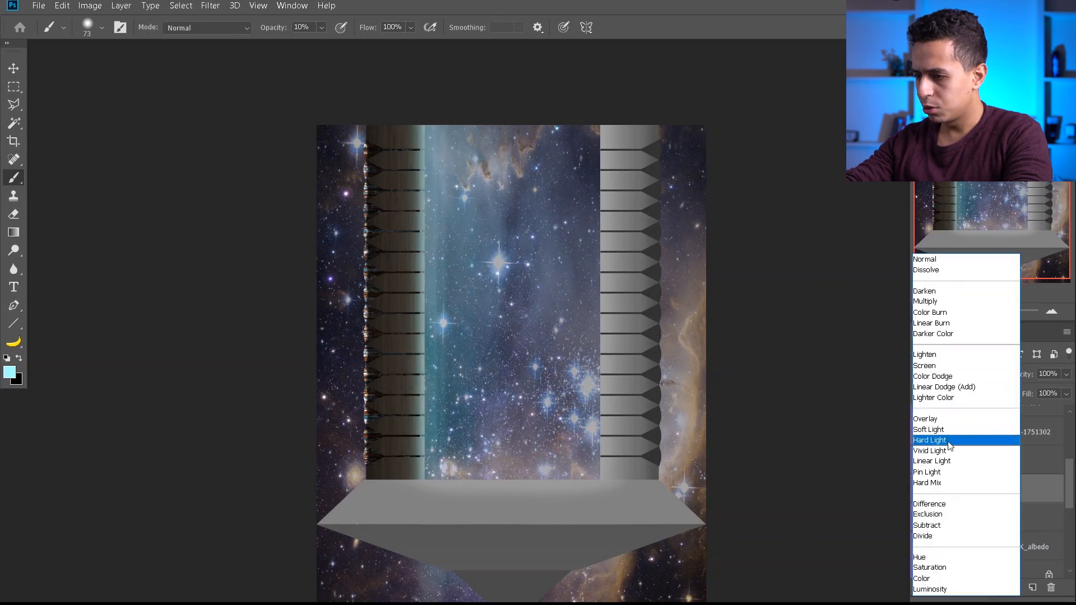
pyautogui.click(944, 420)
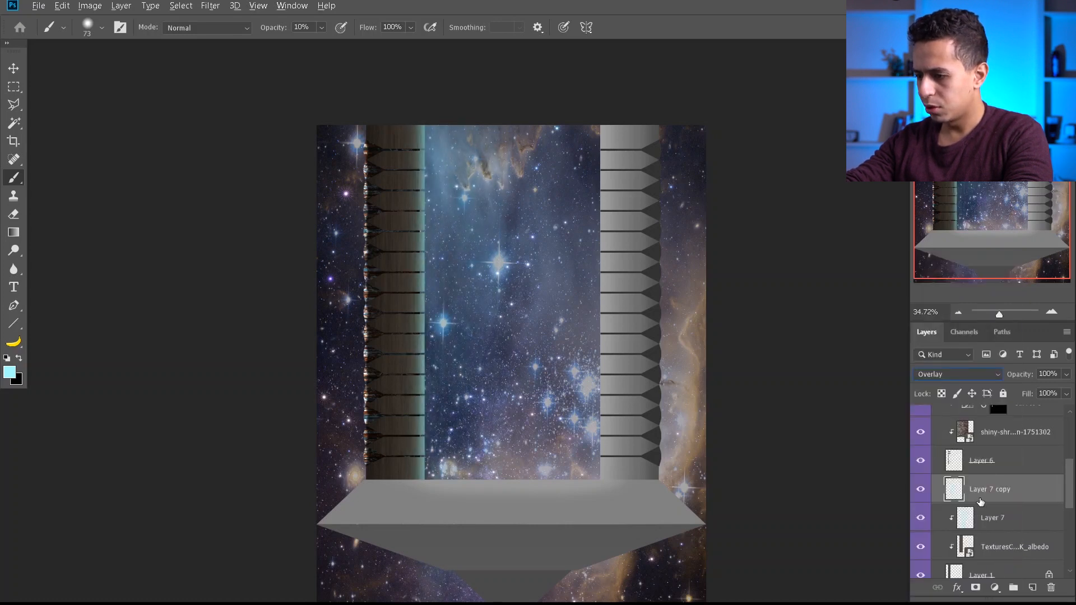
pyautogui.keyDown('alt'); pyautogui.click(980, 499); pyautogui.keyUp('alt')
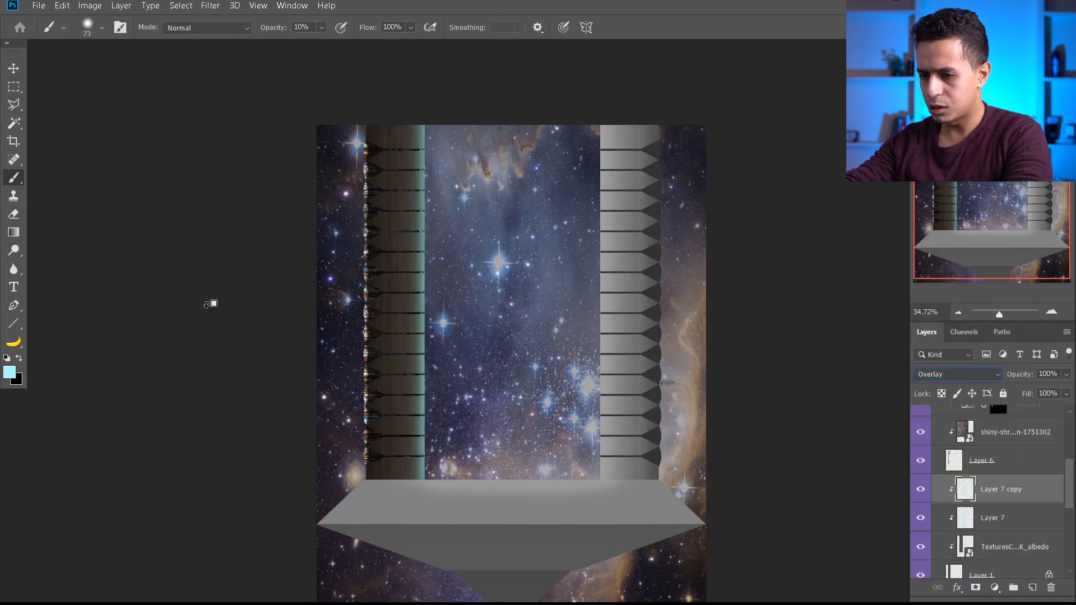
pyautogui.click(14, 67)
pyautogui.scroll(2, 744, 356)
pyautogui.scroll(-3, 744, 356)
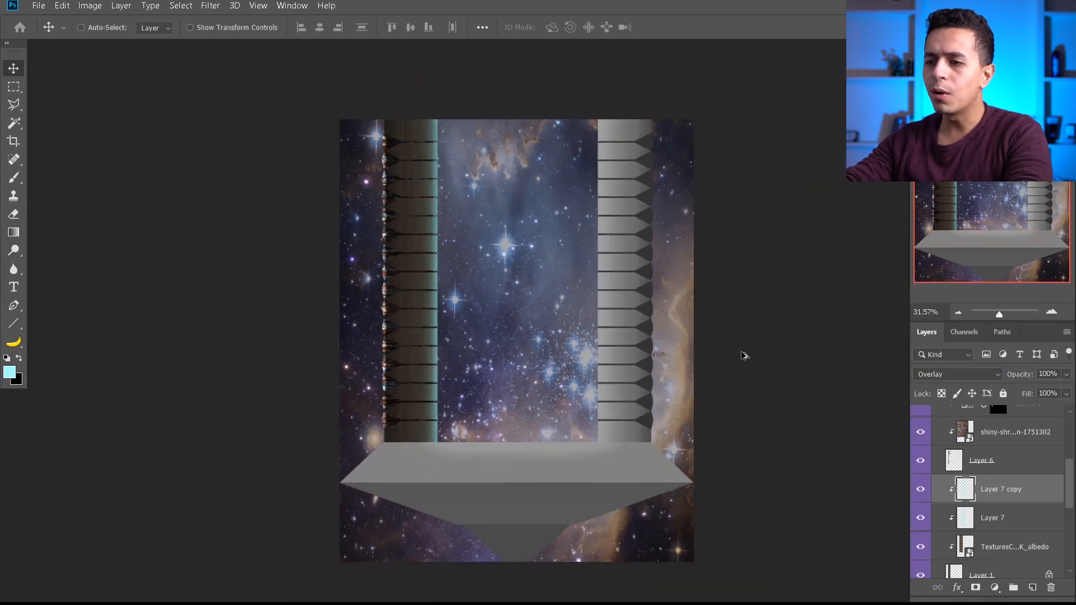
# Desaturate the left pillar's wood texture with a Hue/Saturation adjustment at saturation -47
pyautogui.scroll(-3, 983, 476)
pyautogui.click(991, 469)
pyautogui.scroll(5, 413, 307)
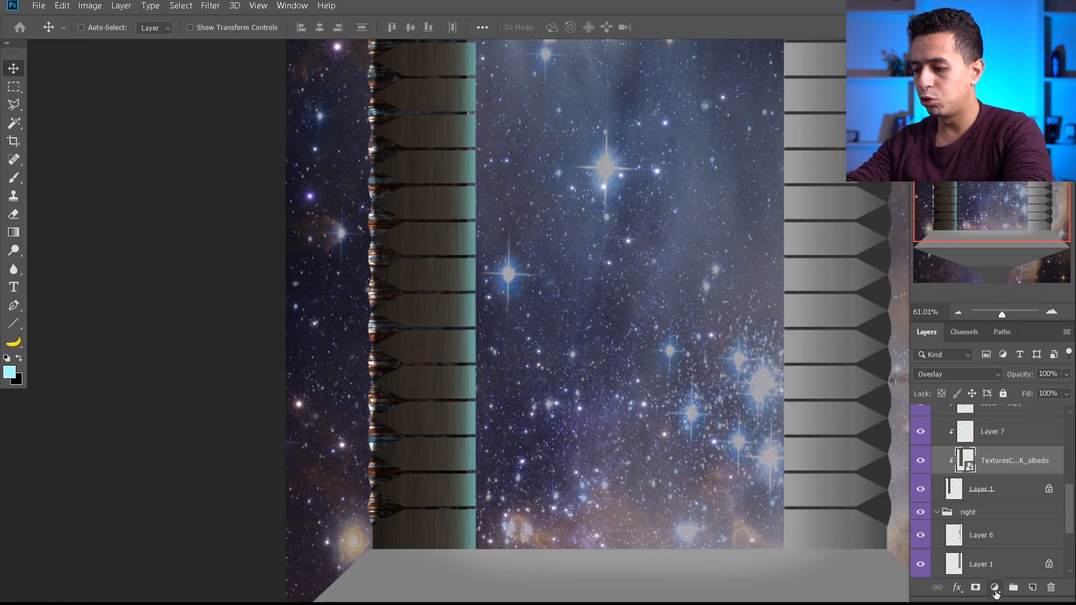
pyautogui.hotkey('ctrl', 'u')
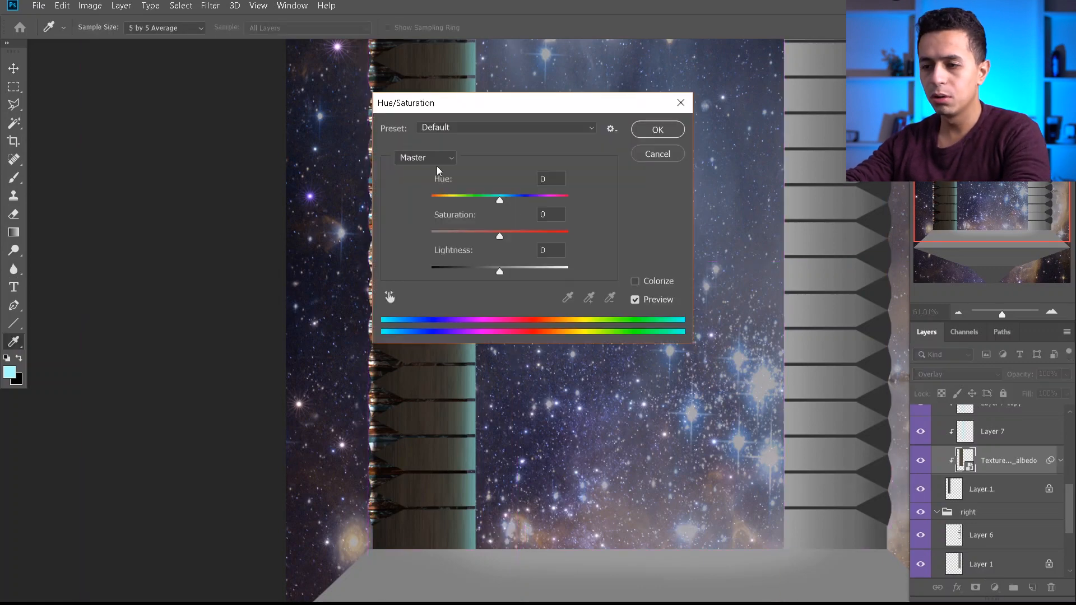
pyautogui.moveTo(445, 103); pyautogui.dragTo(571, 61)
pyautogui.click(624, 185)
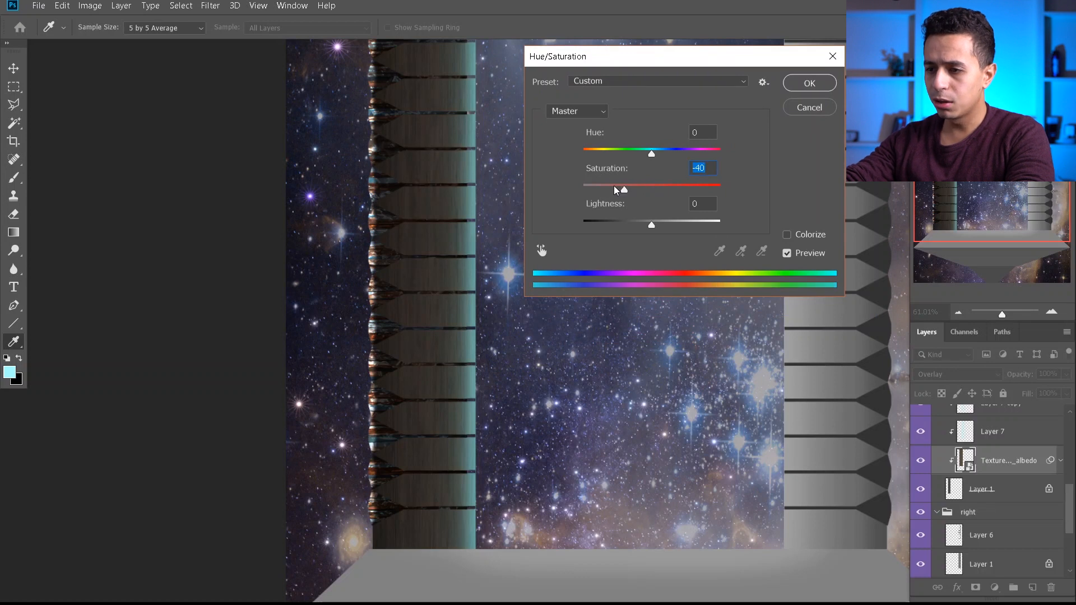
pyautogui.click(615, 187)
pyautogui.moveTo(615, 189); pyautogui.dragTo(620, 191)
pyautogui.moveTo(650, 224)
pyautogui.mouseDown()
pyautogui.moveTo(633, 223)
pyautogui.moveTo(649, 224)
pyautogui.mouseUp()
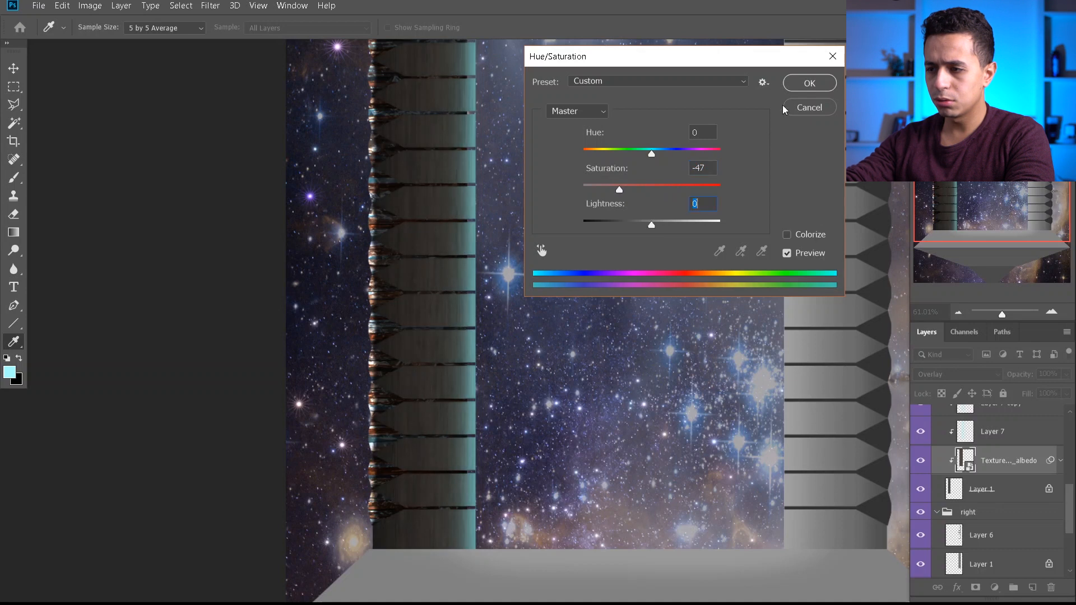
pyautogui.click(795, 85)
pyautogui.press('v')
# Adjust the left pillar's Layer 1 with Brightness/Contrast at brightness -6 and contrast 13
pyautogui.scroll(-1, 993, 508)
pyautogui.click(986, 503)
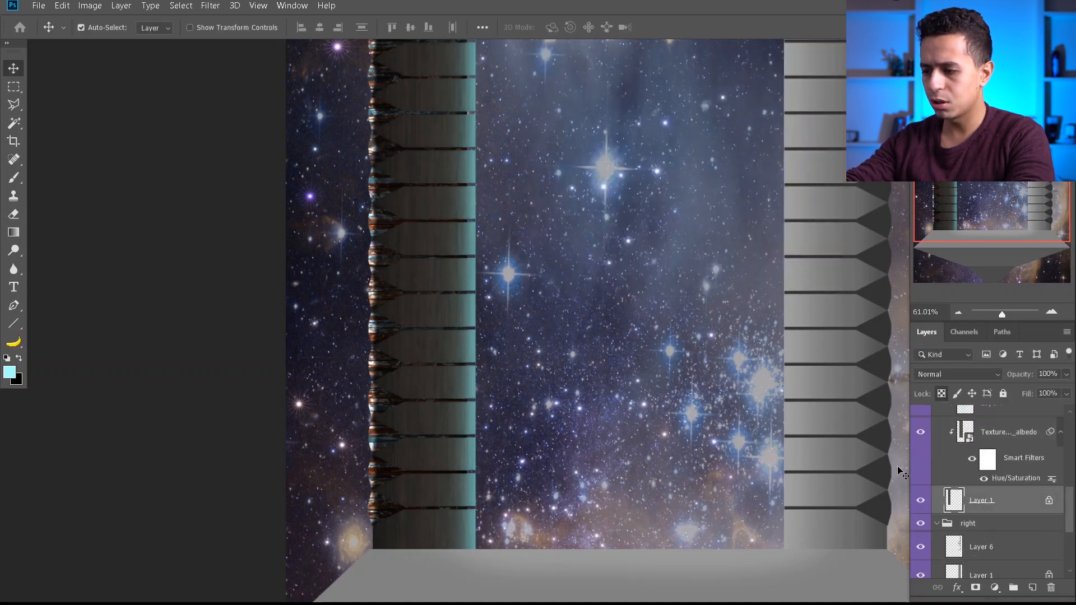
pyautogui.hotkey('ctrl', 'alt', 'b')
pyautogui.moveTo(277, 113); pyautogui.dragTo(262, 113)
pyautogui.moveTo(239, 73); pyautogui.dragTo(243, 75)
pyautogui.moveTo(261, 112); pyautogui.dragTo(255, 109)
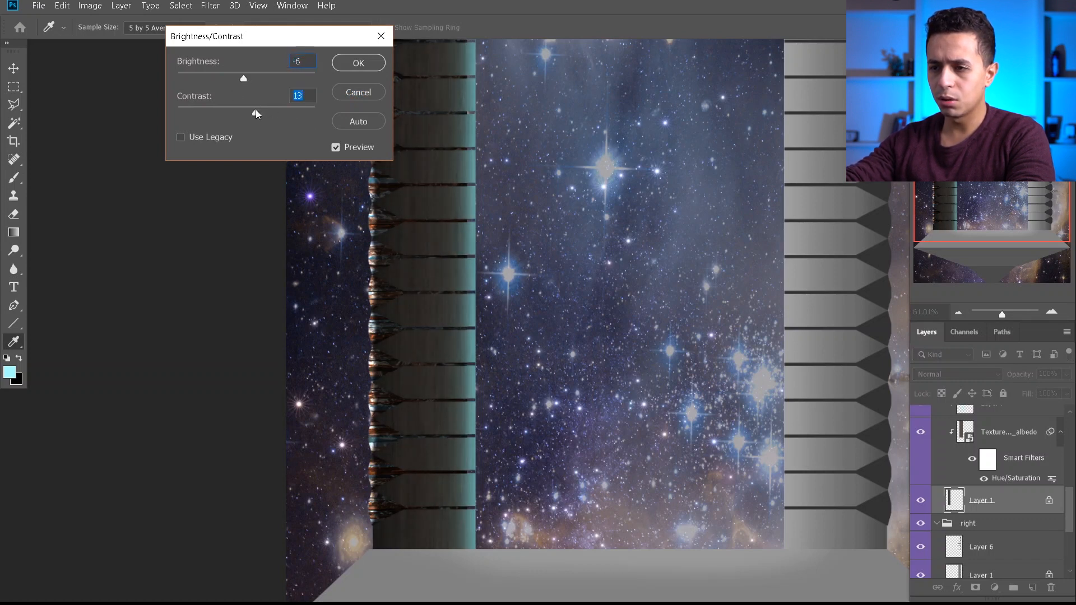
pyautogui.click(358, 66)
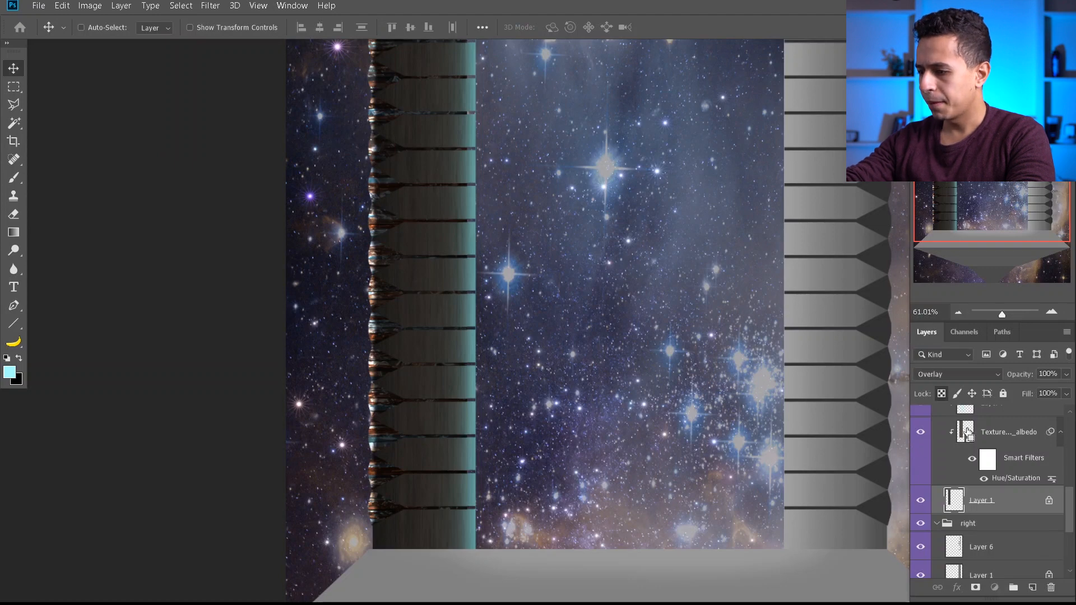
# Increase the wood texture's contrast with Curves, moving the black point to input 34 and the white point to input 211
pyautogui.click(967, 432)
pyautogui.hotkey('ctrl', 'm')
pyautogui.moveTo(654, 279); pyautogui.dragTo(665, 278)
pyautogui.moveTo(832, 90); pyautogui.dragTo(800, 85)
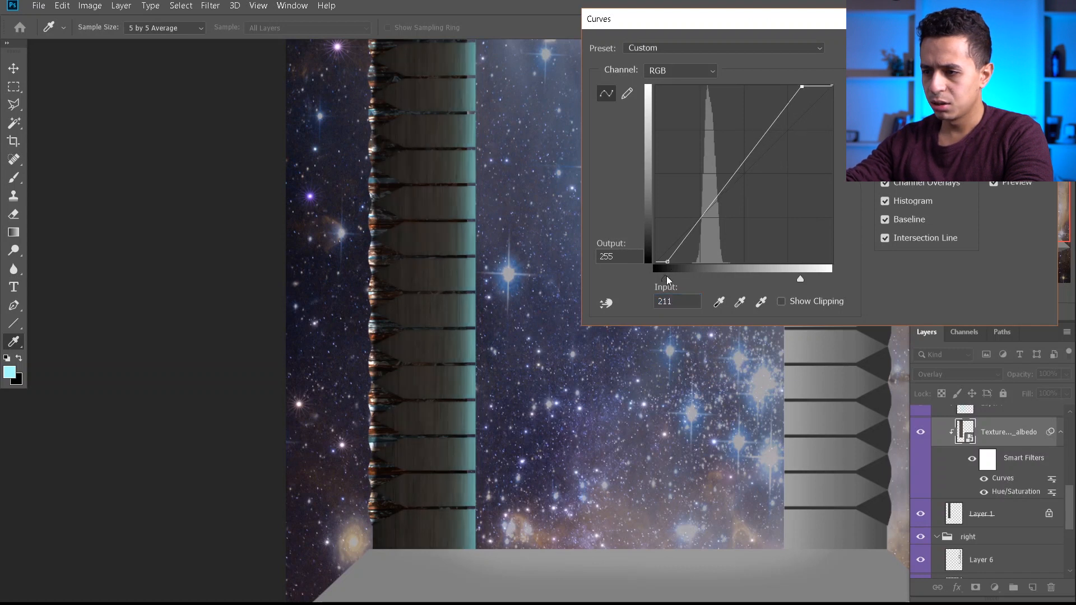
pyautogui.moveTo(668, 280); pyautogui.dragTo(683, 282)
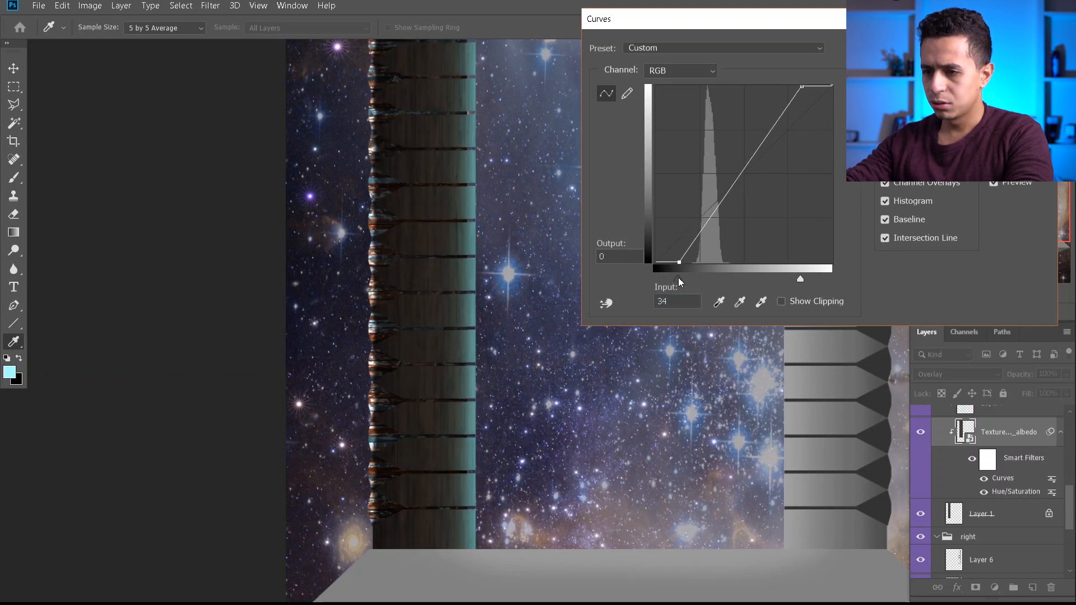
pyautogui.press('Return')
pyautogui.press('v')
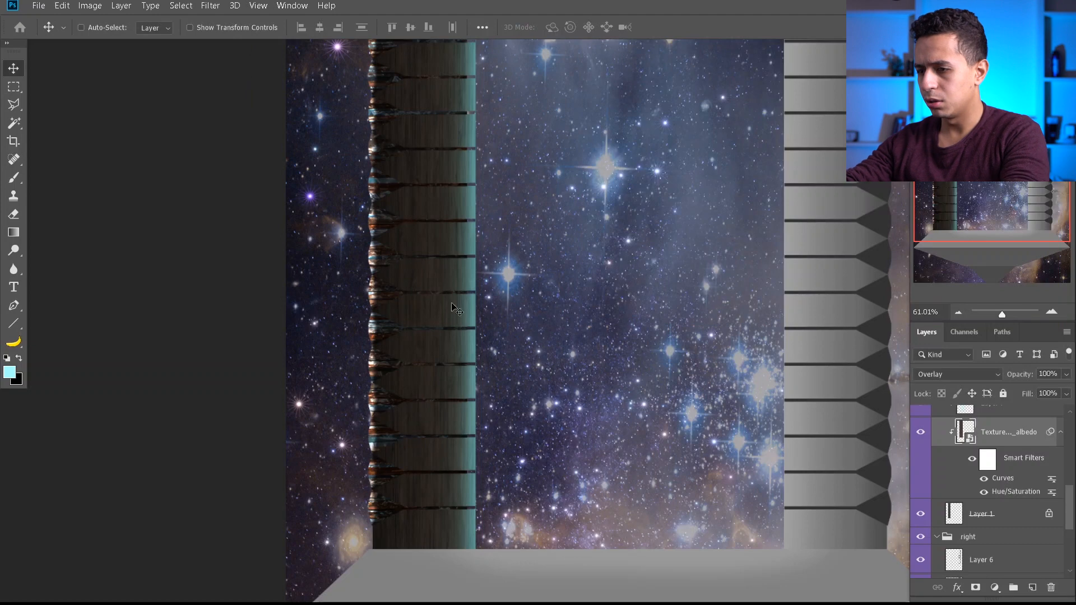
# Soften the left pillar's cyan edge glow by setting the opacity of Layer 7 copy to 66%
pyautogui.hotkey('ctrl', '0')
pyautogui.scroll(3, 998, 500)
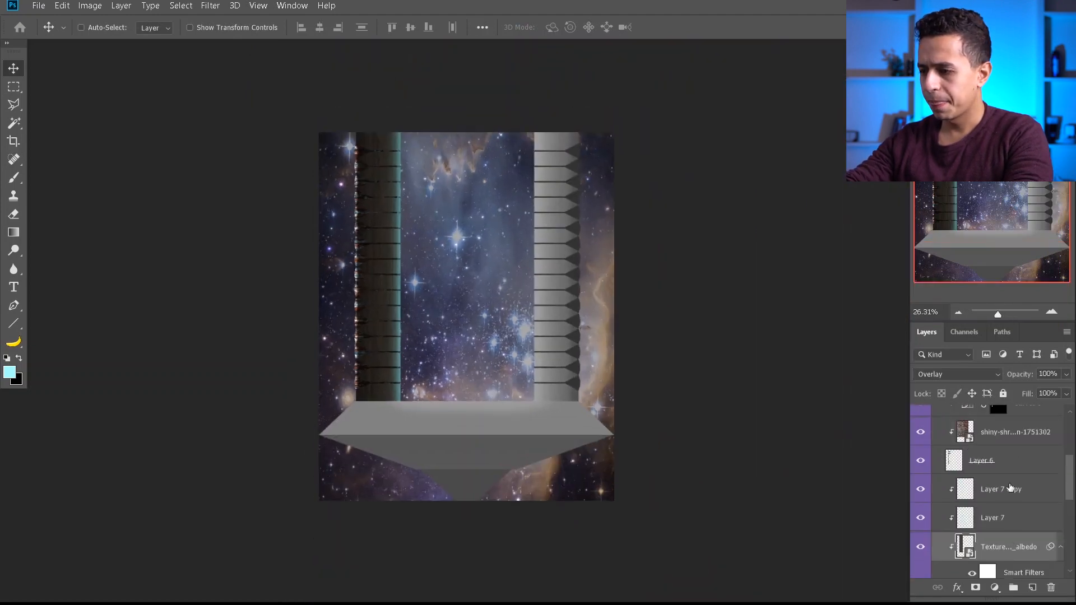
pyautogui.scroll(-1, 1002, 531)
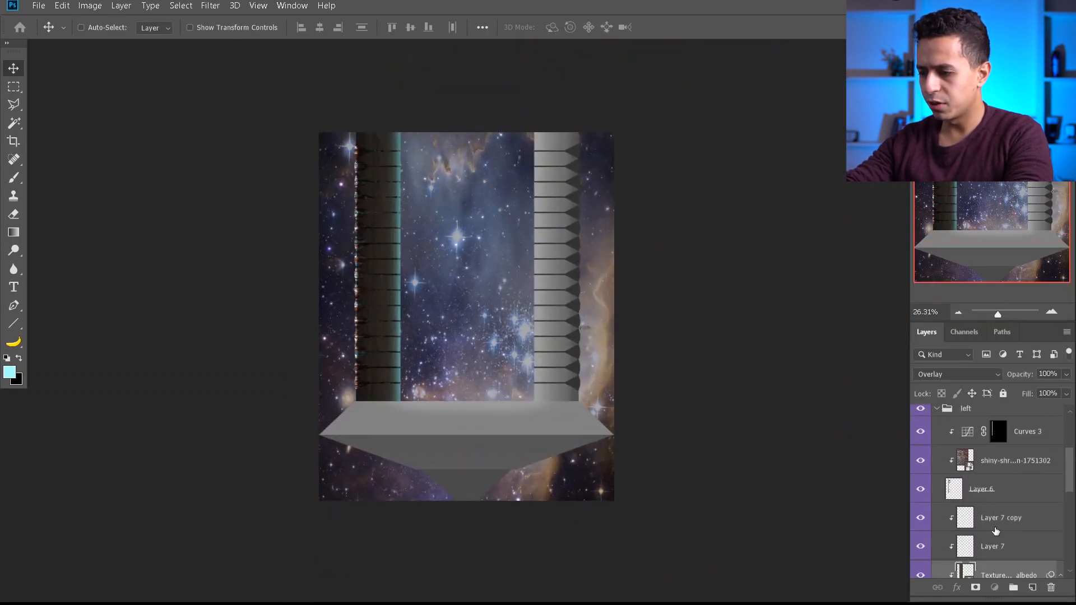
pyautogui.click(1002, 552)
pyautogui.press('6')
pyautogui.press('6')
pyautogui.click(999, 519)
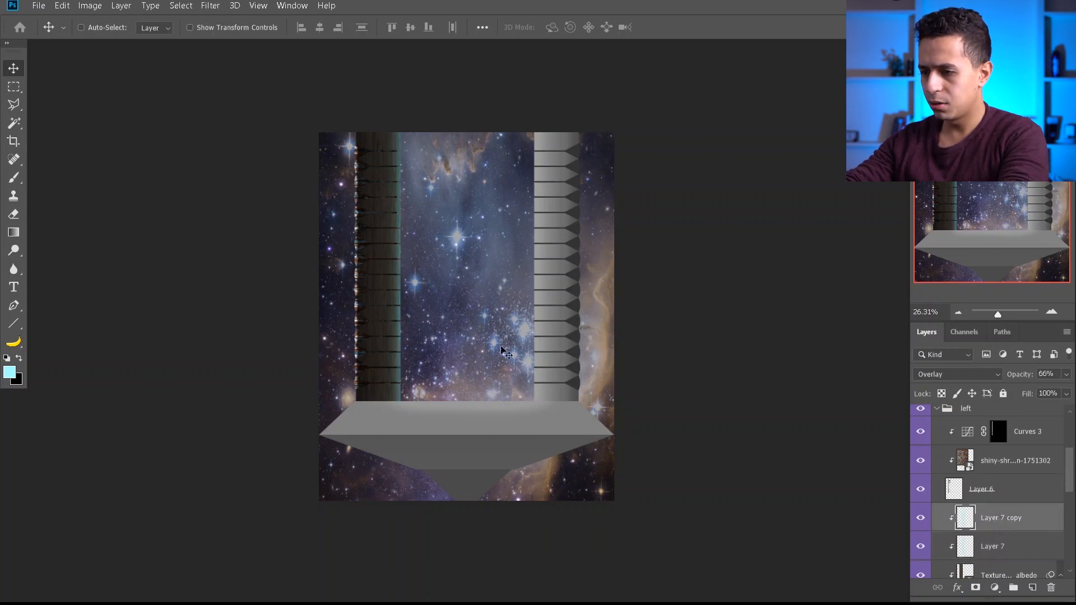
# Duplicate the textured left pillar group and delete the plain grey right pillar group
pyautogui.scroll(1, 502, 350)
pyautogui.scroll(1, 946, 437)
pyautogui.click(946, 438)
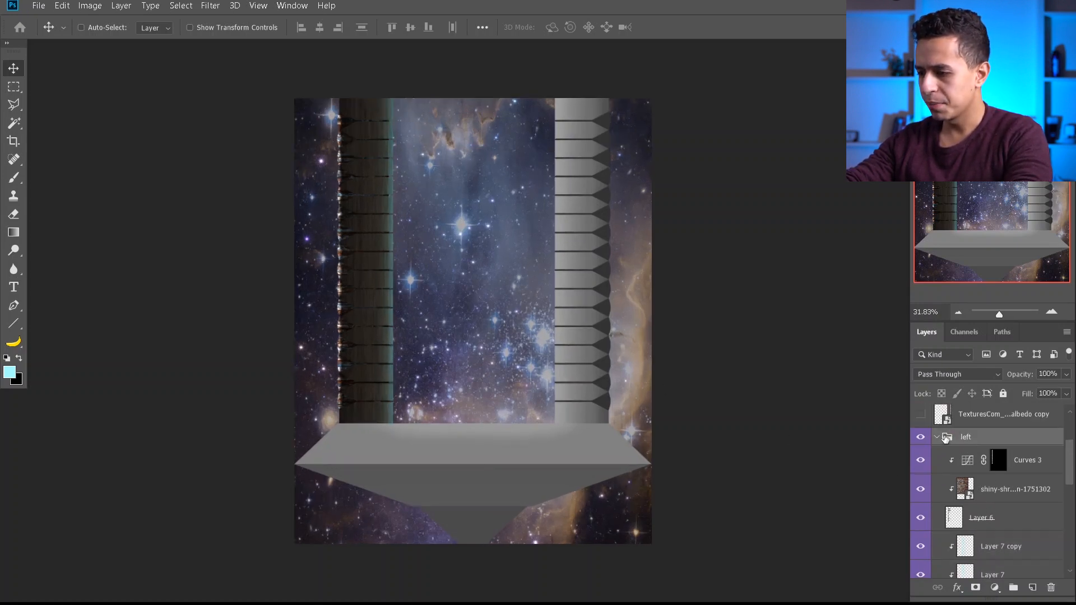
pyautogui.click(937, 437)
pyautogui.hotkey('ctrl', 'j')
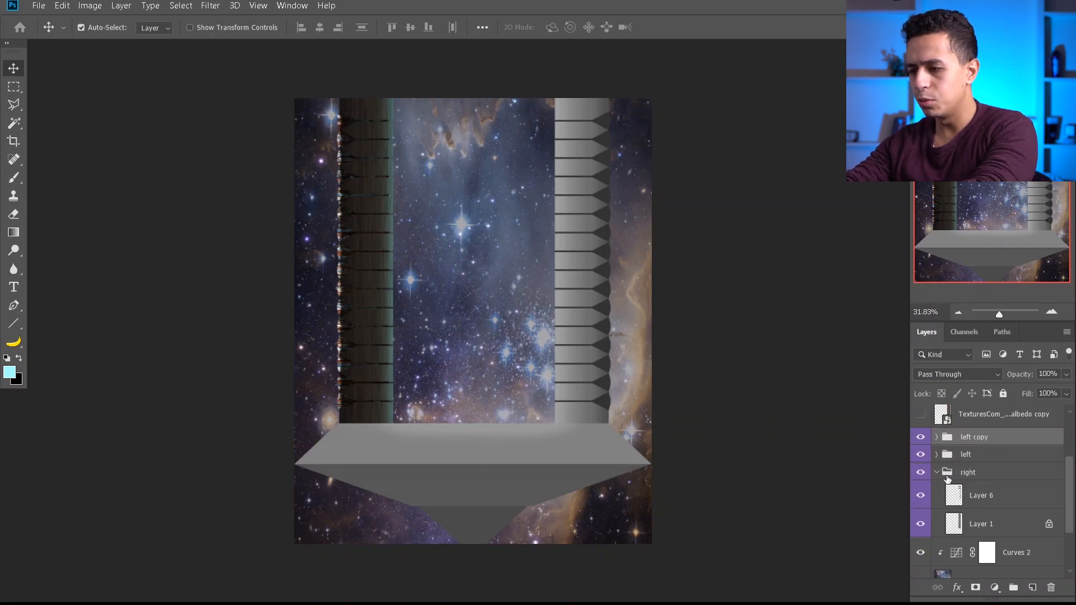
pyautogui.click(966, 473)
pyautogui.press('Delete')
# Move the left copy group over to the right side of the scene and flip it horizontally
pyautogui.click(974, 437)
pyautogui.moveTo(412, 303); pyautogui.dragTo(630, 323)
pyautogui.hotkey('ctrl', 't')
pyautogui.rightClick(585, 267)
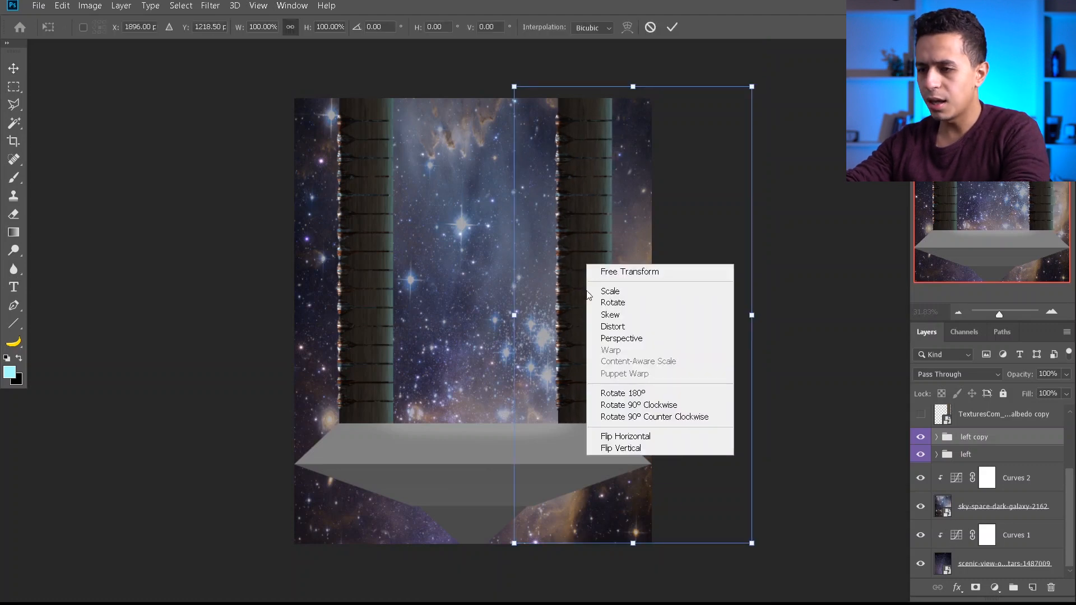
pyautogui.click(611, 438)
pyautogui.press('Return')
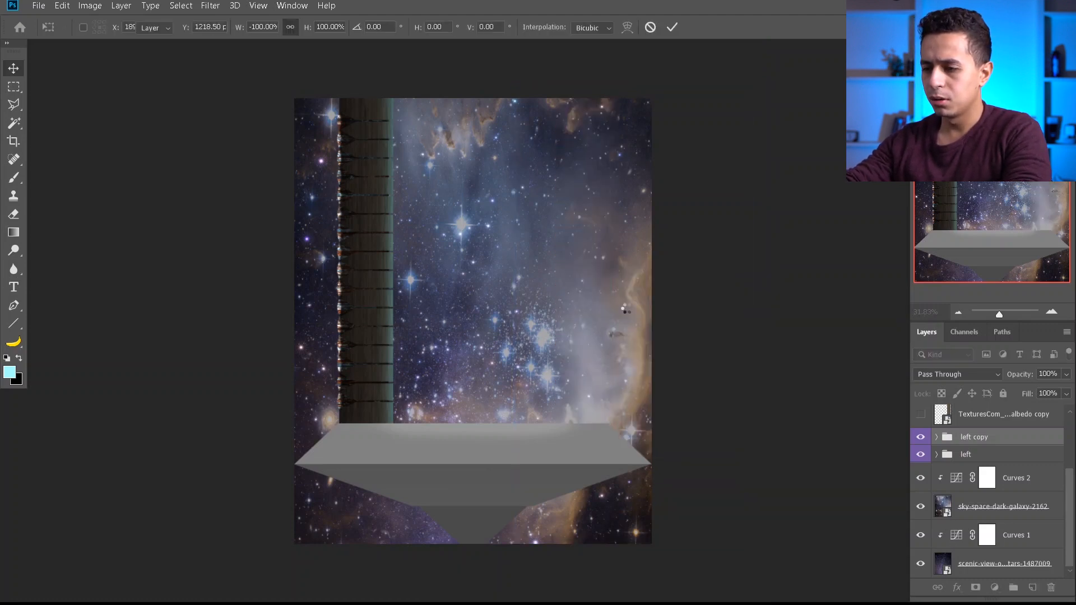
# Align the mirrored pillar's base with the right back corner of the platform
pyautogui.moveTo(589, 306); pyautogui.dragTo(483, 306)
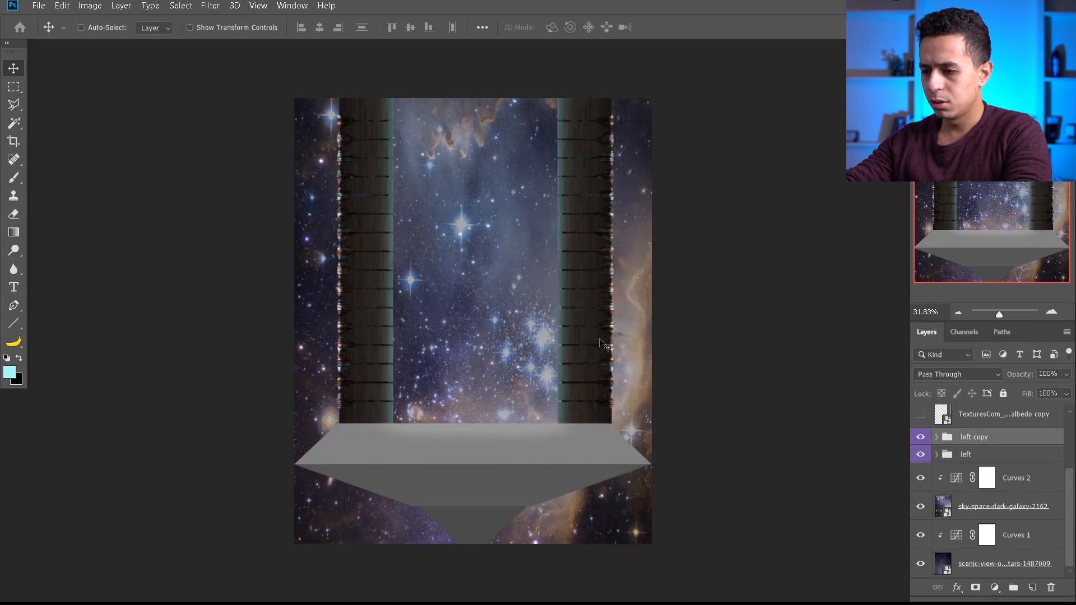
pyautogui.scroll(5, 627, 445)
pyautogui.scroll(6, 599, 474)
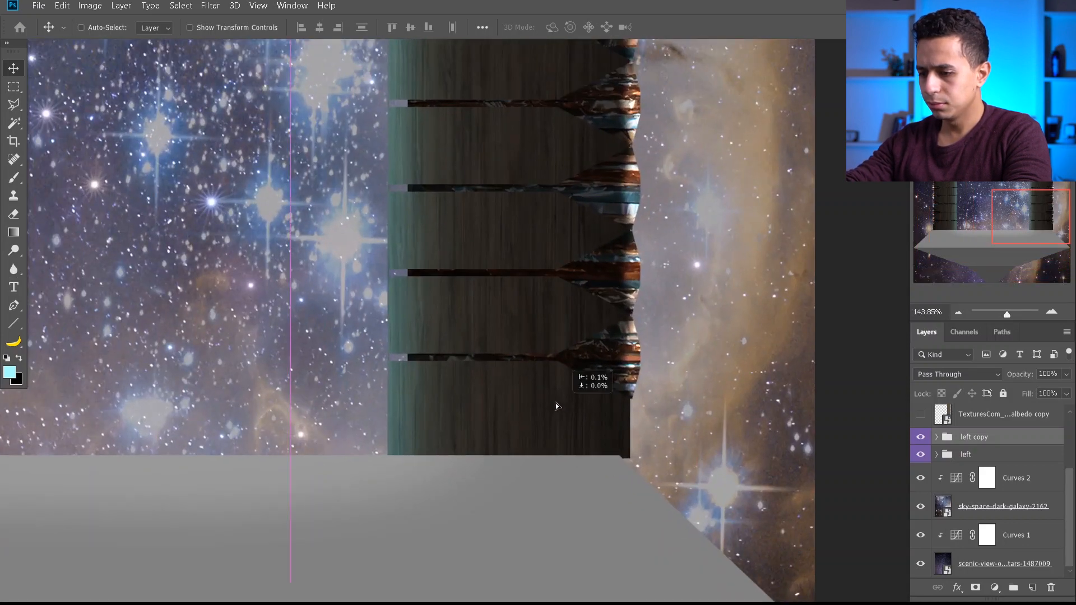
pyautogui.scroll(-5, 645, 374)
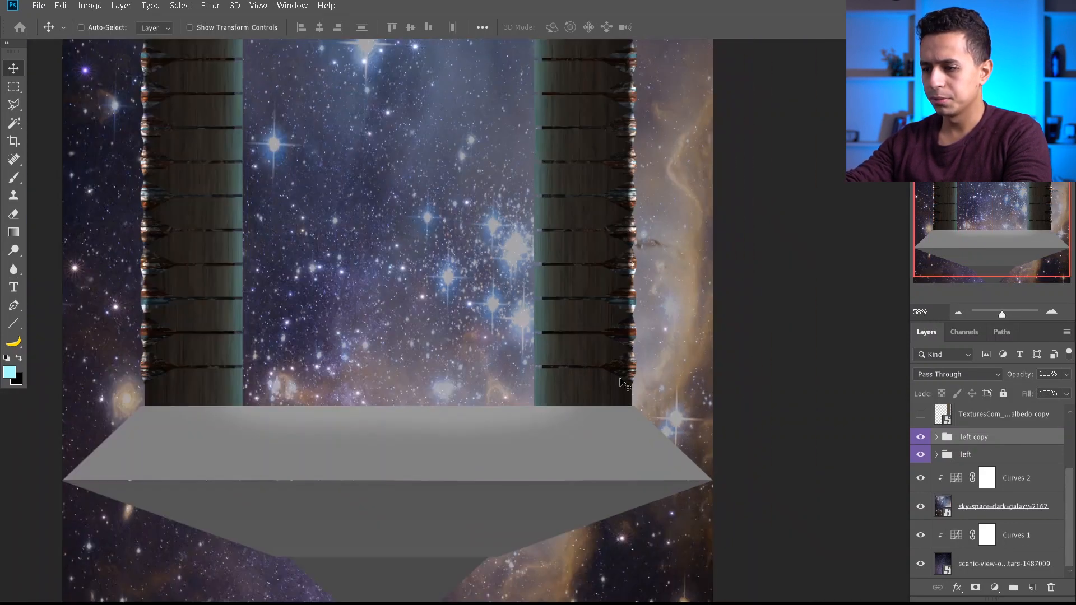
# Place the TexturesCom wood albedo image from the texture folder as a new layer beneath Layer 2 copy
pyautogui.hotkey('alt', 'Tab')
pyautogui.moveTo(165, 207); pyautogui.dragTo(412, 456)
pyautogui.press('Return')
pyautogui.hotkey('ctrl', 't')
pyautogui.moveTo(532, 88); pyautogui.dragTo(774, 308)
pyautogui.moveTo(528, 106); pyautogui.dragTo(526, 392)
pyautogui.moveTo(701, 402); pyautogui.dragTo(667, 393)
pyautogui.moveTo(708, 471); pyautogui.dragTo(740, 469)
pyautogui.moveTo(526, 470); pyautogui.dragTo(526, 434)
pyautogui.moveTo(707, 434); pyautogui.dragTo(706, 411)
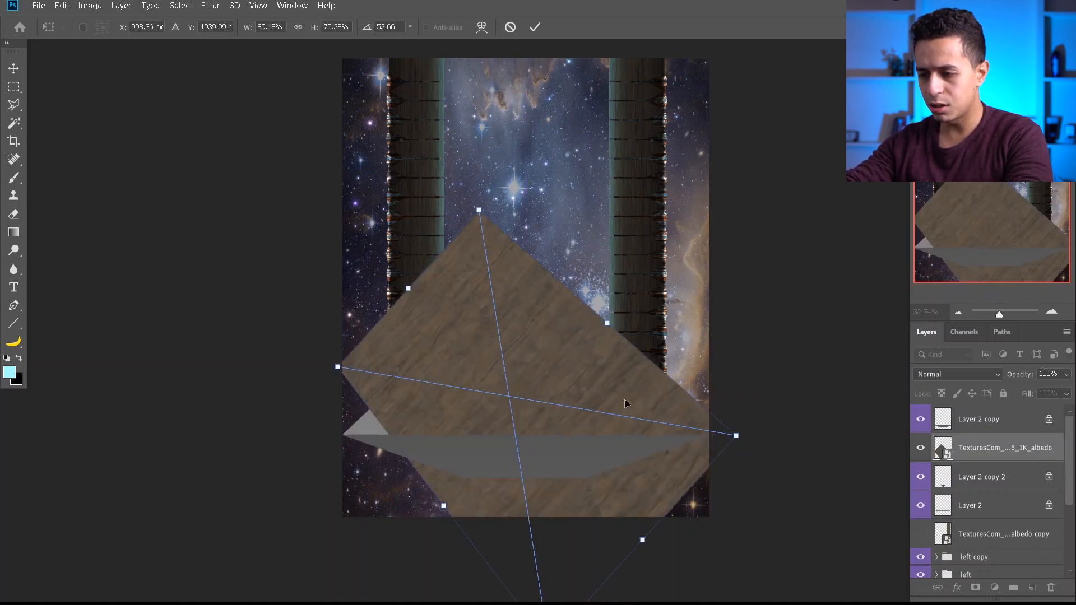
pyautogui.press('Escape')
# Scale and perspective-distort the wood albedo texture so it lies flat over the platform's top surface
pyautogui.hotkey('ctrl', 't')
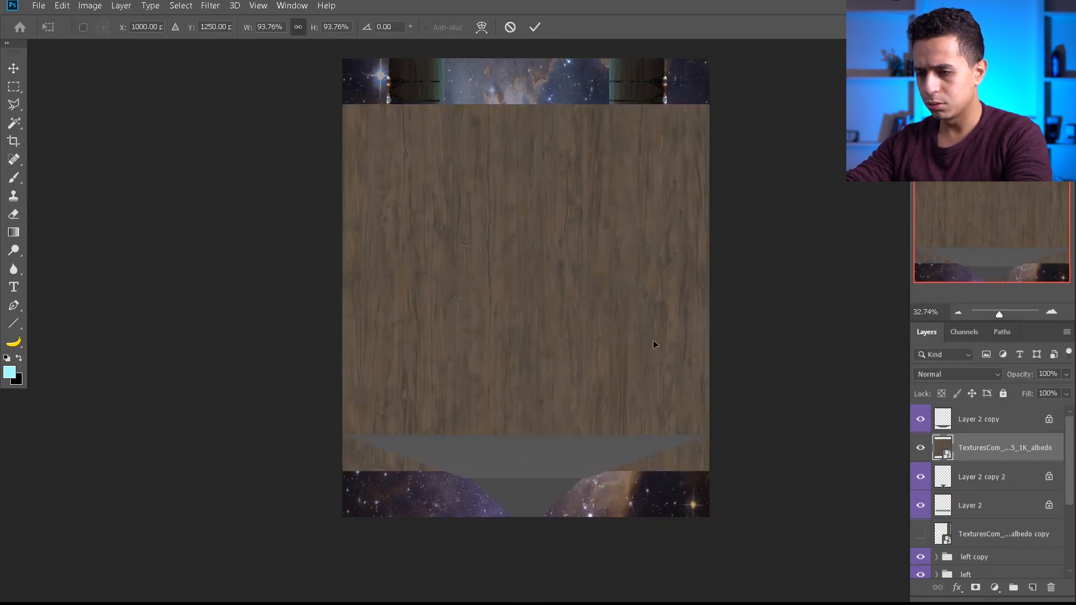
pyautogui.moveTo(525, 104); pyautogui.dragTo(516, 402)
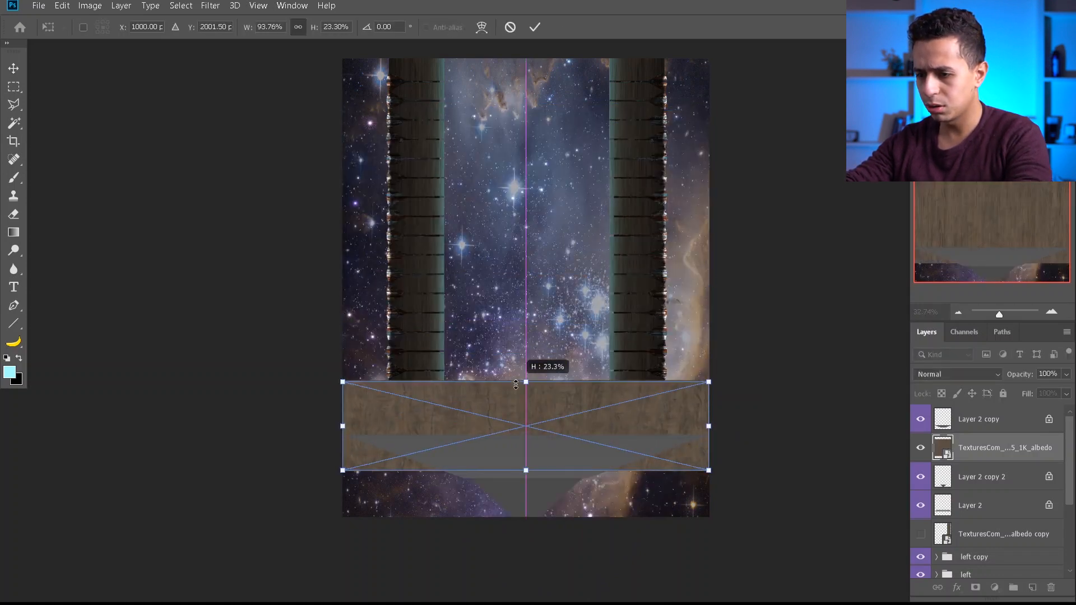
pyautogui.moveTo(710, 426); pyautogui.dragTo(727, 424)
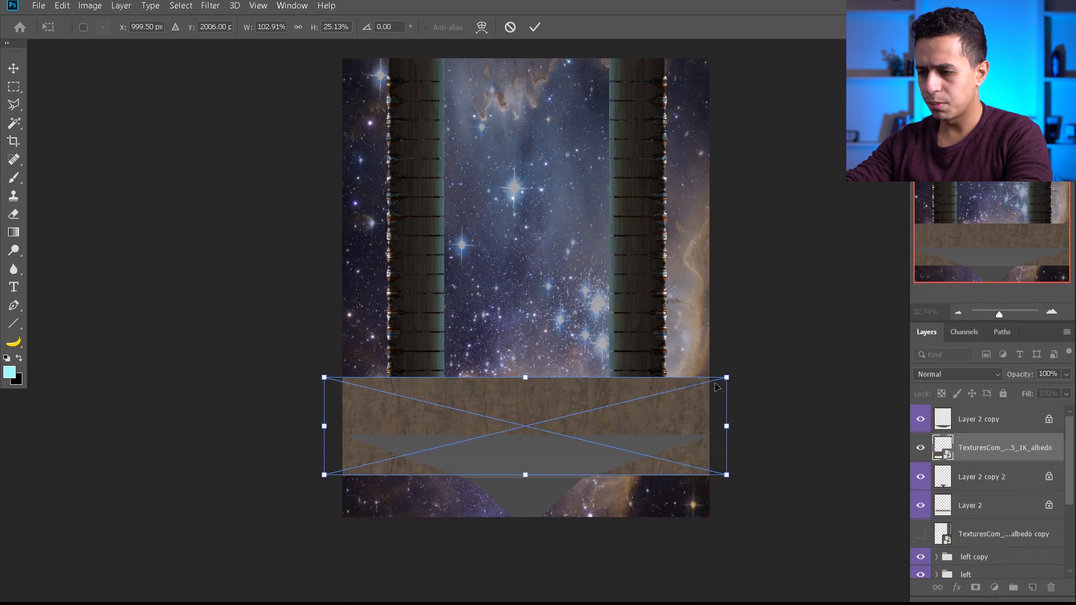
pyautogui.moveTo(727, 377); pyautogui.dragTo(596, 399)
pyautogui.moveTo(661, 426); pyautogui.dragTo(723, 425)
pyautogui.moveTo(626, 377); pyautogui.dragTo(674, 378)
pyautogui.moveTo(725, 420); pyautogui.dragTo(690, 425)
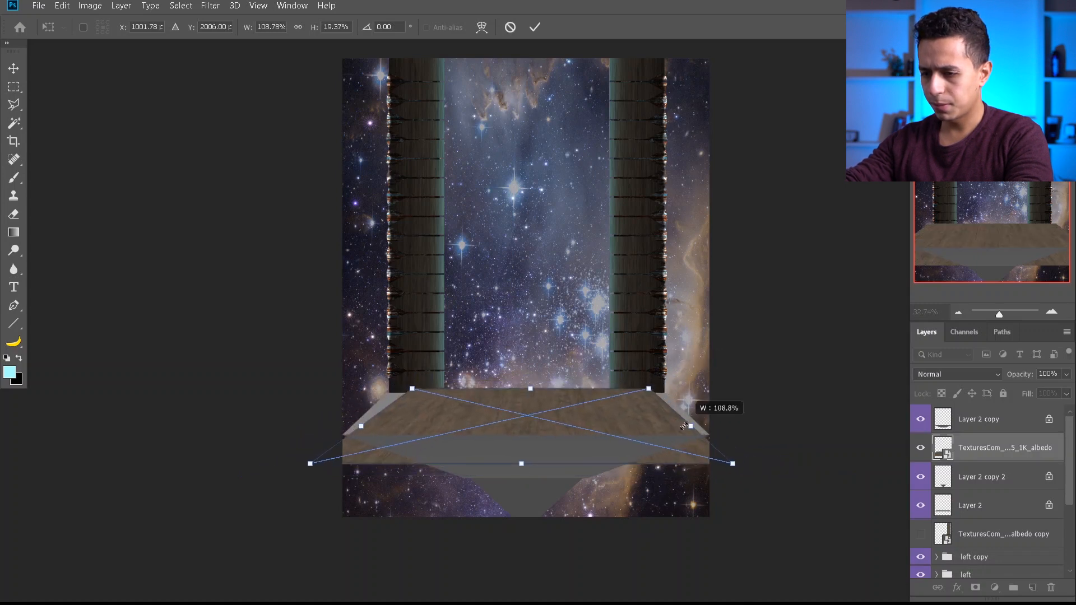
pyautogui.moveTo(649, 389); pyautogui.dragTo(653, 413)
pyautogui.moveTo(533, 385); pyautogui.dragTo(533, 387)
pyautogui.press('Return')
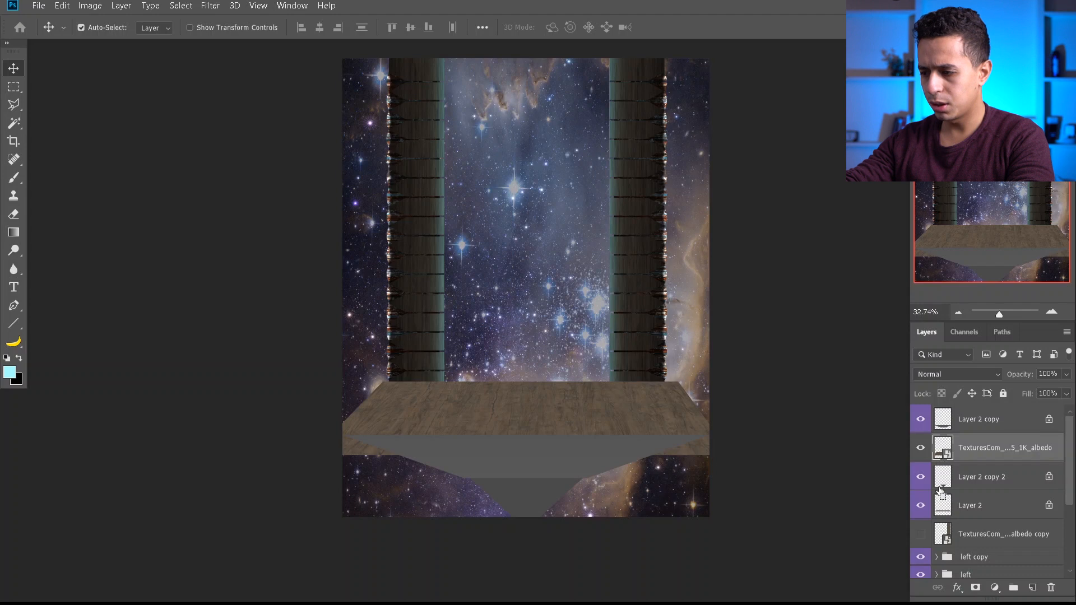
pyautogui.keyDown('ctrl'); pyautogui.click(943, 426); pyautogui.keyUp('ctrl')
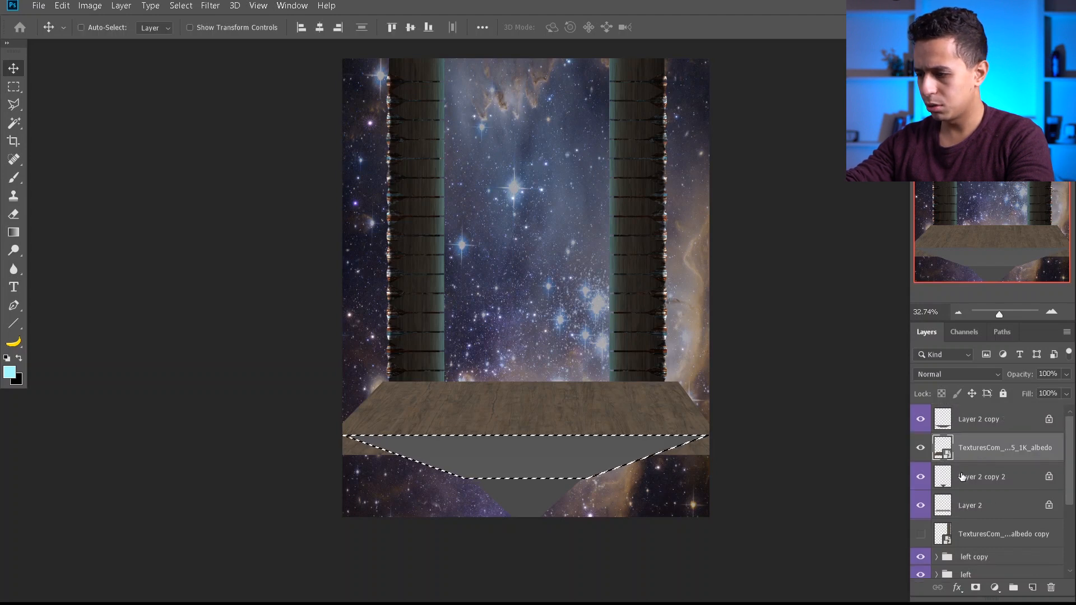
pyautogui.keyDown('ctrl'); pyautogui.click(948, 506); pyautogui.keyUp('ctrl')
pyautogui.keyDown('ctrl'); pyautogui.click(947, 484); pyautogui.keyUp('ctrl')
pyautogui.keyDown('ctrl'); pyautogui.click(948, 509); pyautogui.keyUp('ctrl')
pyautogui.click(976, 588)
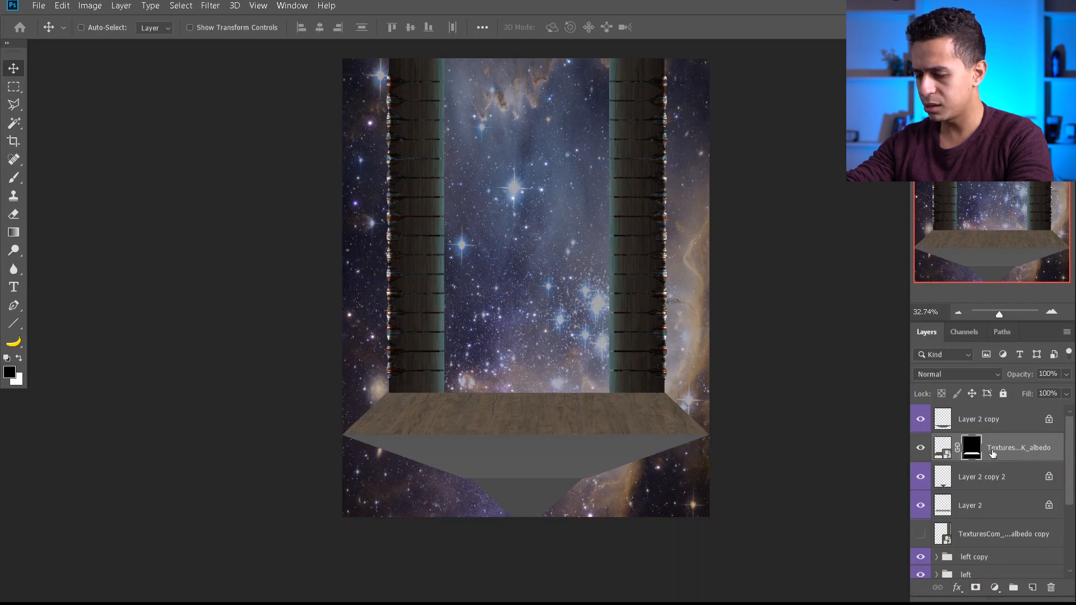
pyautogui.hotkey('ctrl', 'z')
# Place the wood texture directly above Layer 2, clip it to that layer and set its blend mode to Overlay
pyautogui.moveTo(994, 457); pyautogui.dragTo(984, 487)
pyautogui.hotkey('ctrl', 'd')
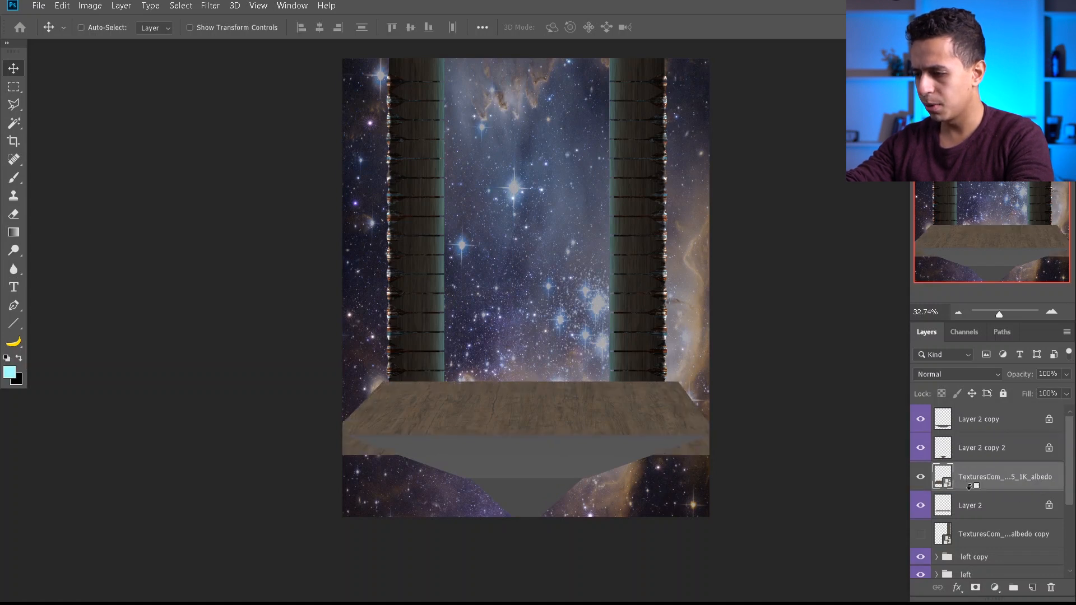
pyautogui.keyDown('alt'); pyautogui.click(968, 486); pyautogui.keyUp('alt')
pyautogui.click(956, 375)
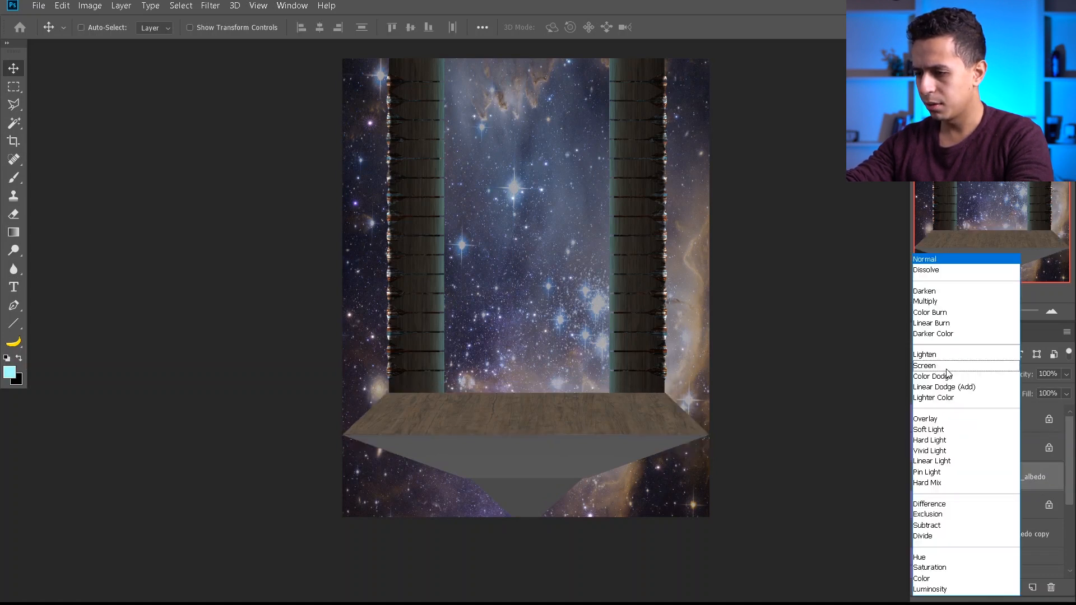
pyautogui.click(934, 420)
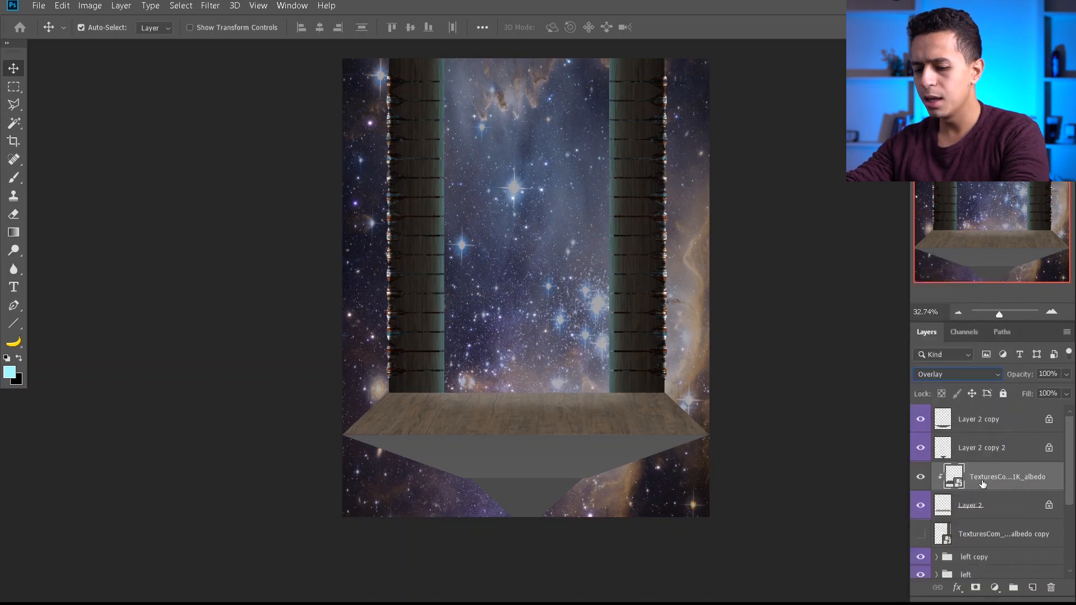
# Apply Curves to the platform's wood texture, moving the black and white points inward for stronger contrast
pyautogui.hotkey('ctrl', 'm')
pyautogui.moveTo(652, 278); pyautogui.dragTo(684, 277)
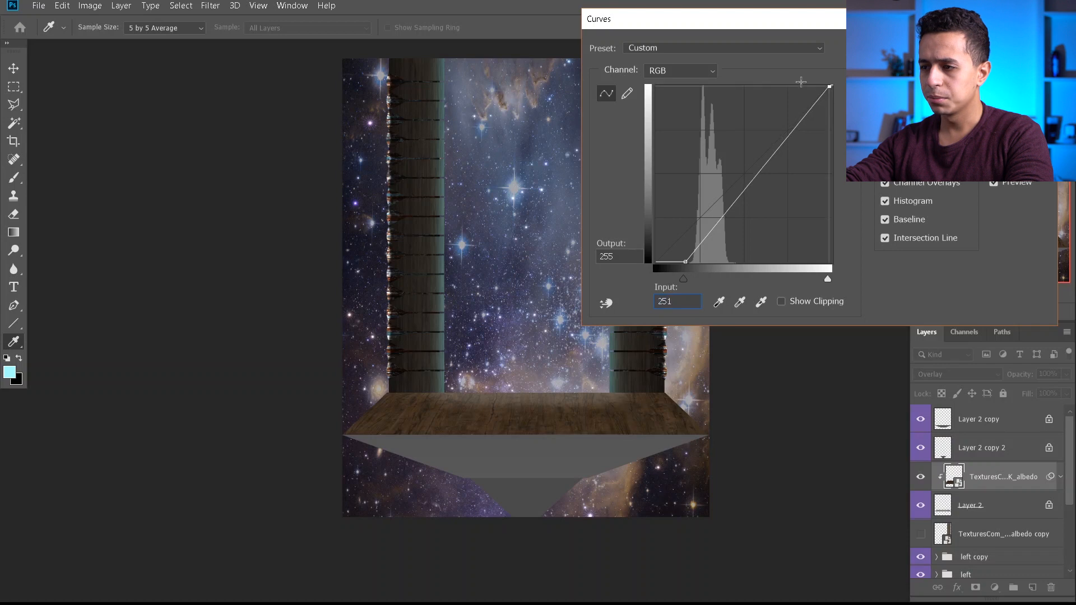
pyautogui.moveTo(832, 86); pyautogui.dragTo(793, 85)
pyautogui.press('Return')
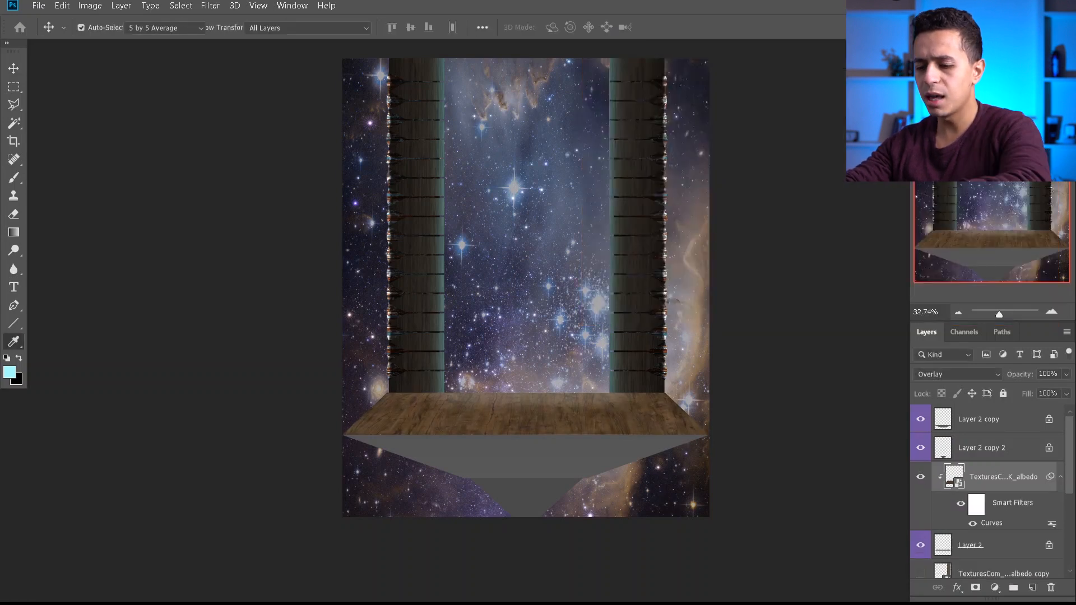
# Apply Hue/Saturation to the platform's wood texture with Saturation at -61
pyautogui.hotkey('ctrl', 'u')
pyautogui.moveTo(652, 185); pyautogui.dragTo(610, 192)
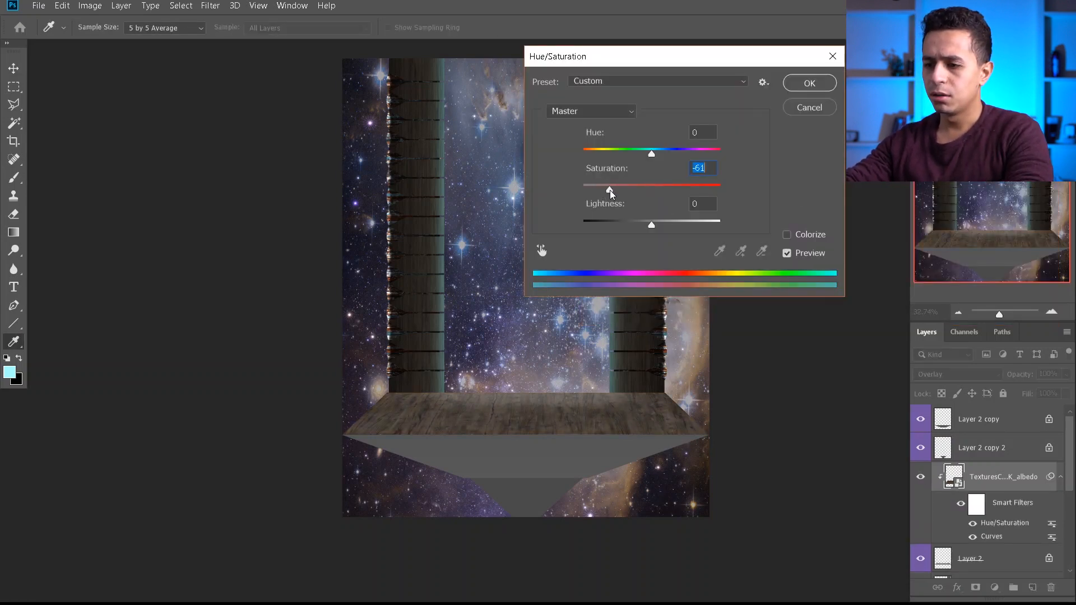
pyautogui.press('Return')
# Darken the platform's wood texture with a second Curves filter, using points near input 242, output 207 and input 74, output 46
pyautogui.scroll(2, 470, 422)
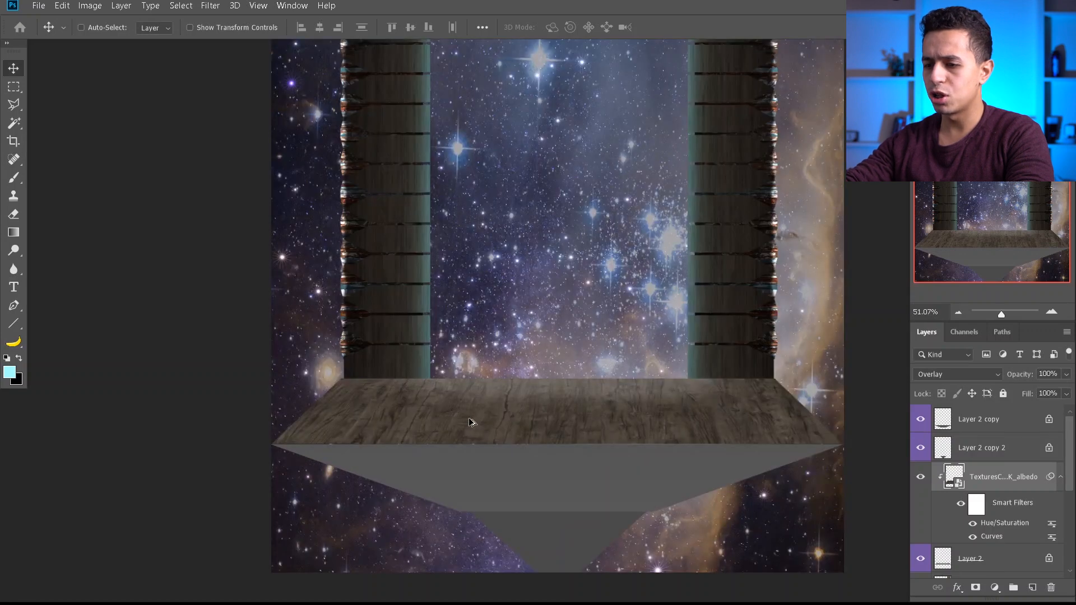
pyautogui.hotkey('ctrl', 'm')
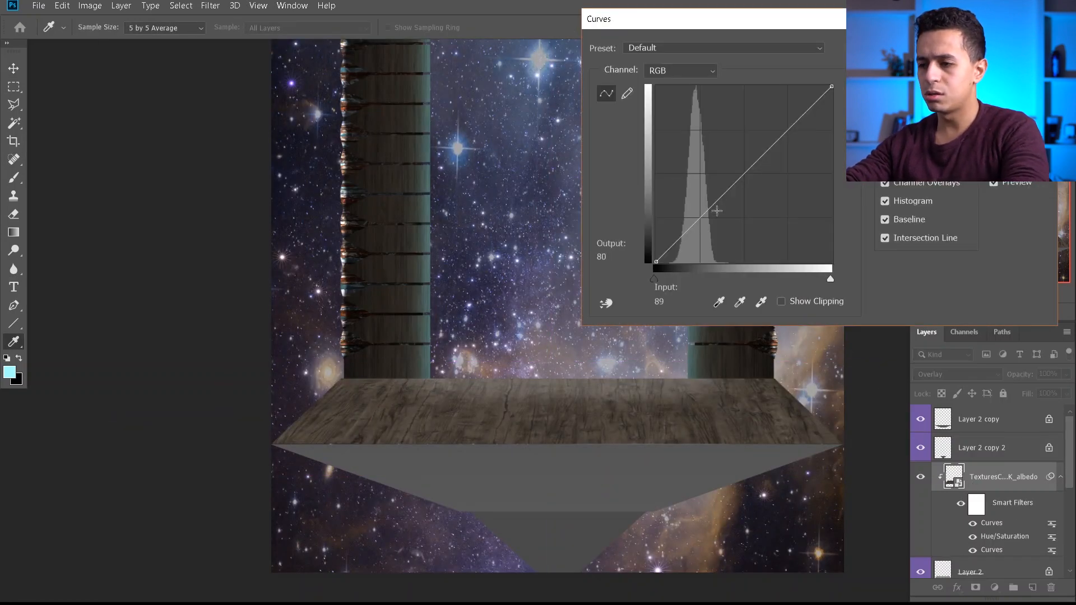
pyautogui.moveTo(716, 202); pyautogui.dragTo(716, 220)
pyautogui.moveTo(830, 91); pyautogui.dragTo(823, 120)
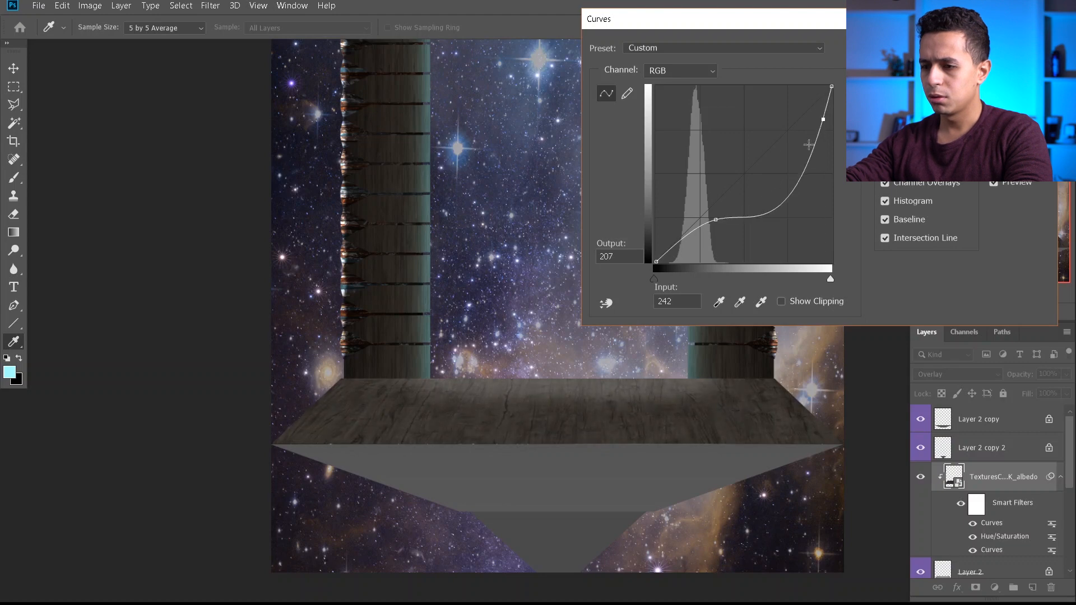
pyautogui.moveTo(716, 221); pyautogui.dragTo(706, 234)
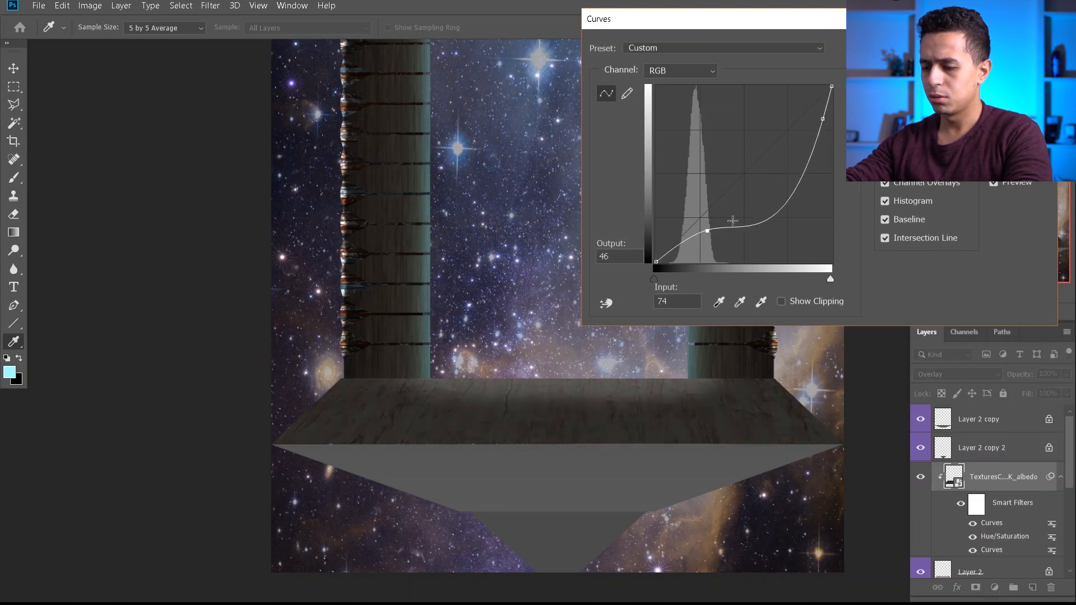
pyautogui.press('Return')
pyautogui.scroll(-3, 480, 390)
pyautogui.scroll(2, 494, 387)
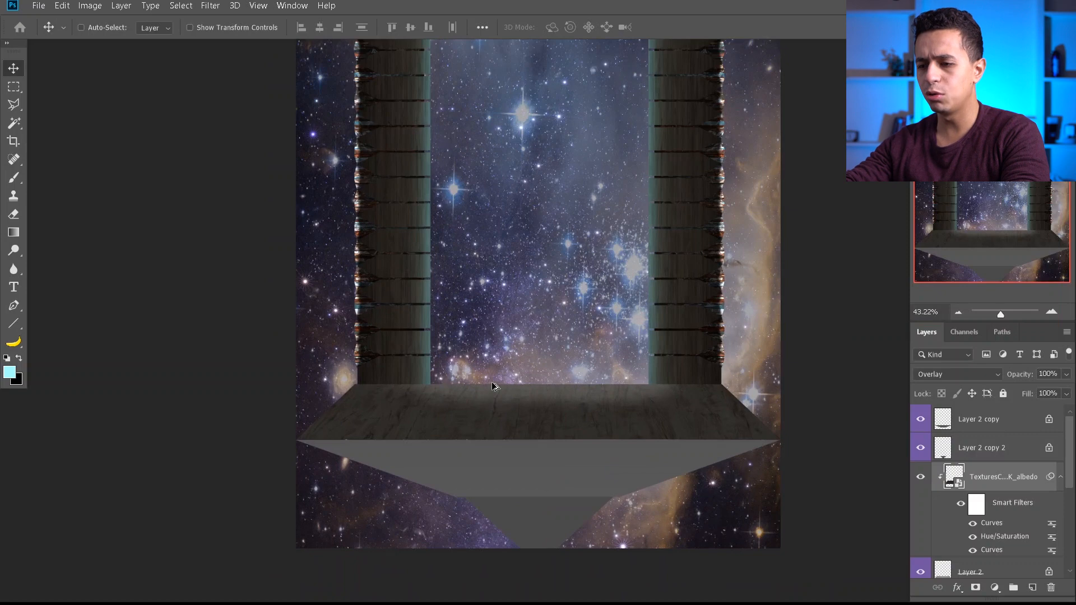
pyautogui.scroll(-2, 497, 387)
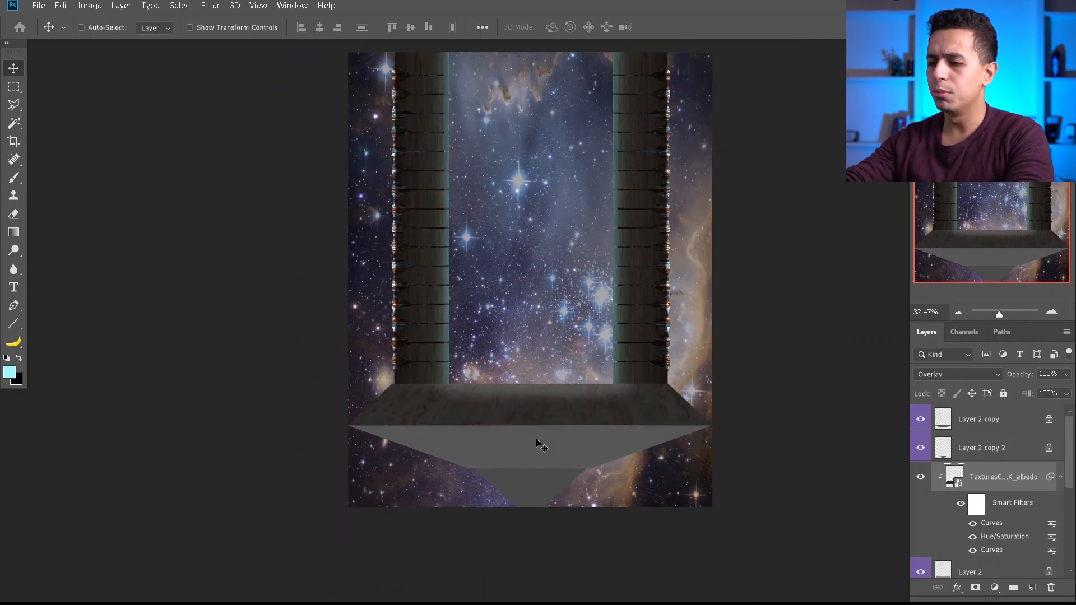
# Duplicate the platform's wood texture downward and flip the copy vertically
pyautogui.scroll(1, 540, 445)
pyautogui.moveTo(558, 404); pyautogui.dragTo(581, 457)
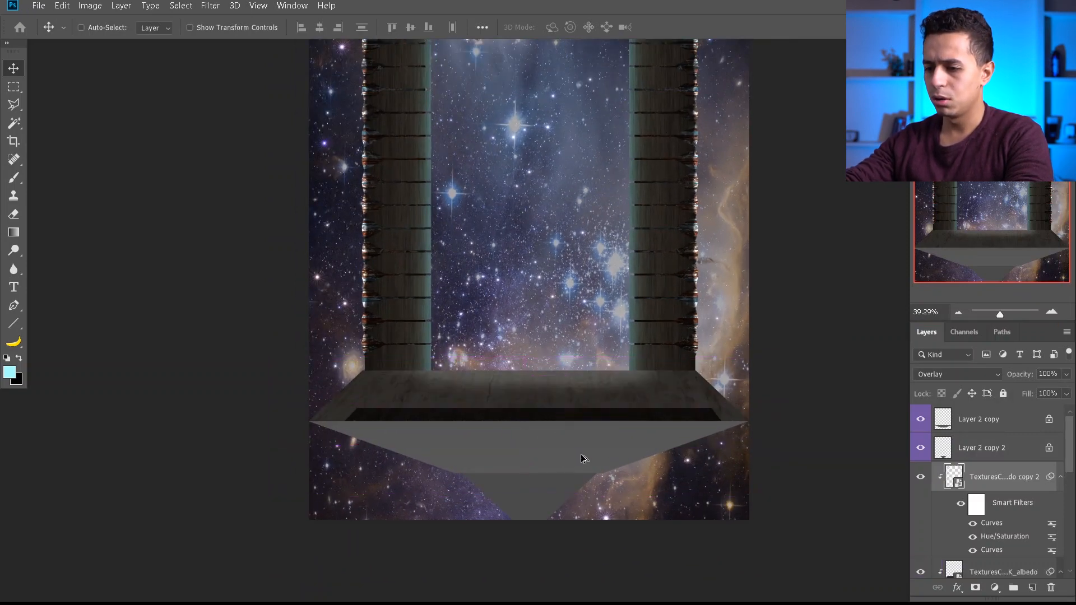
pyautogui.hotkey('ctrl', 't')
pyautogui.rightClick(566, 422)
pyautogui.click(627, 540)
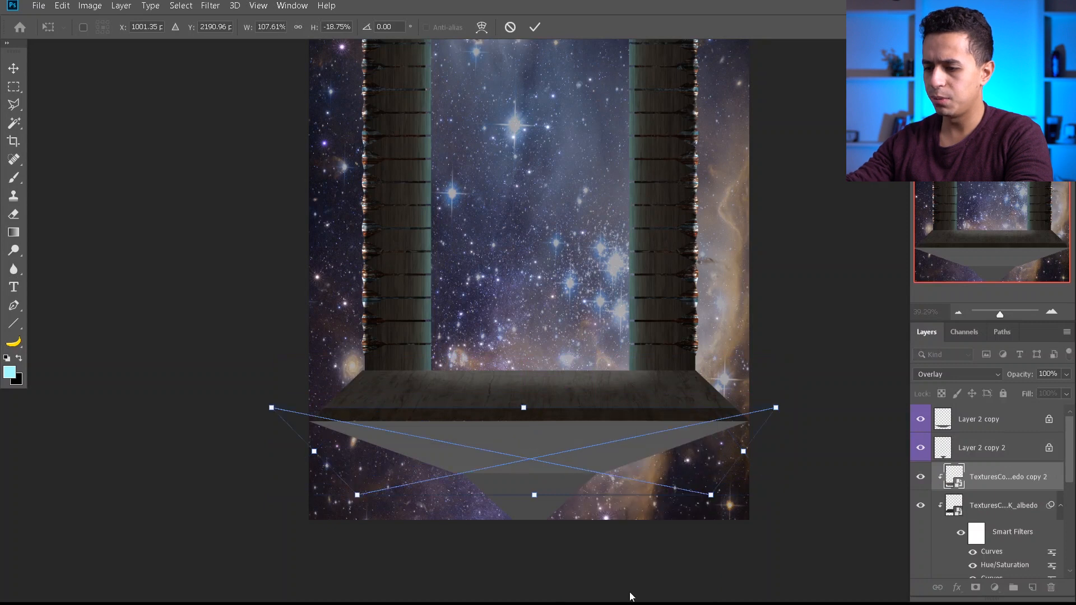
pyautogui.press('Return')
# Clip the flipped wood copy to Layer 2 copy 2 and fit it over the platform's bottom wedge
pyautogui.moveTo(993, 483); pyautogui.dragTo(981, 436)
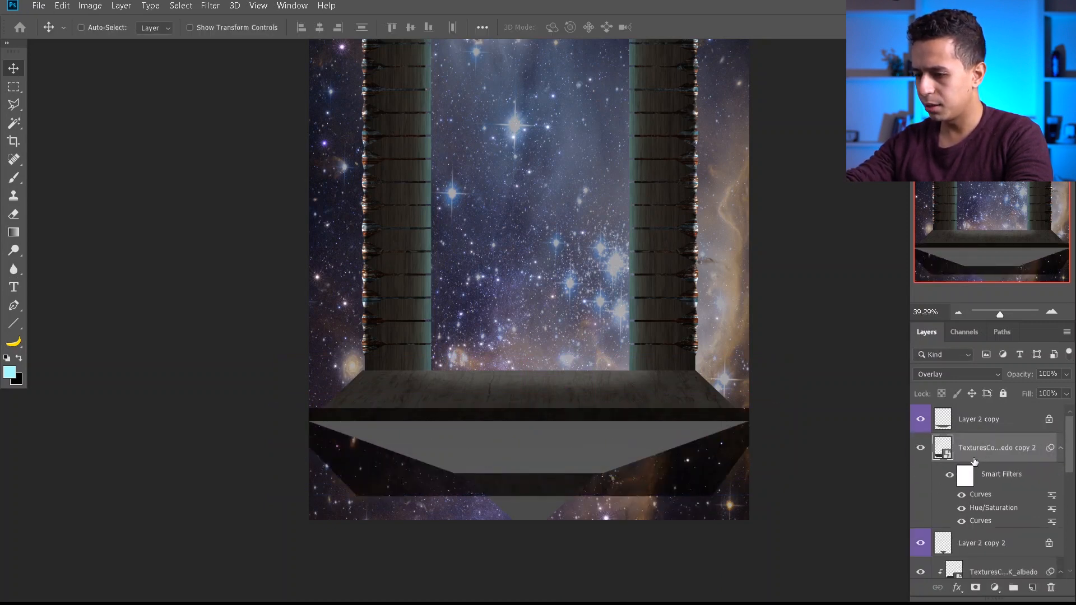
pyautogui.hotkey('ctrl', 'j')
pyautogui.hotkey('ctrl', 'z')
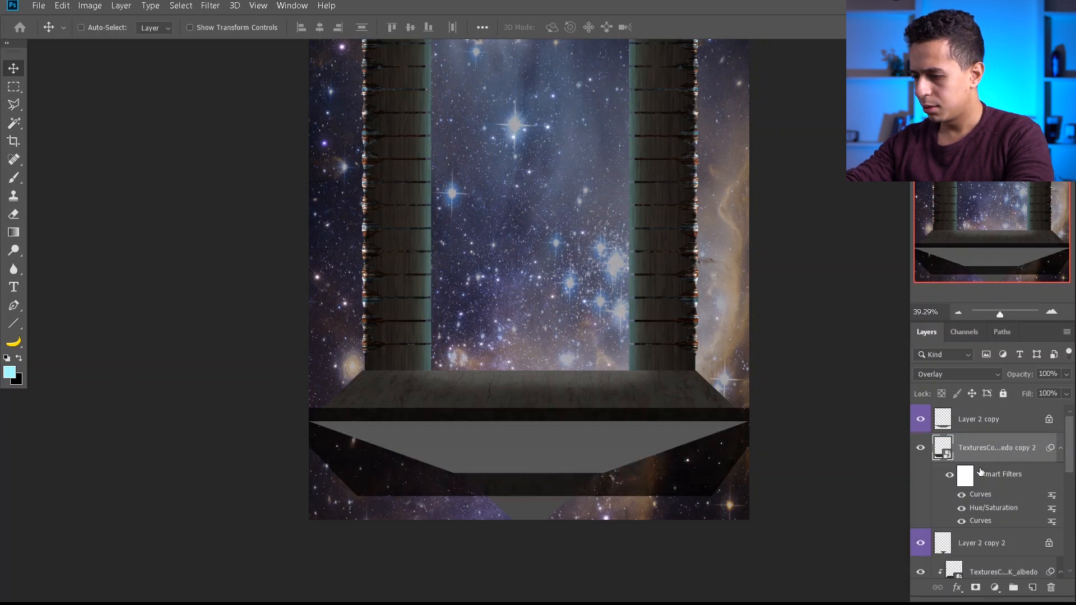
pyautogui.keyDown('alt'); pyautogui.click(985, 522); pyautogui.keyUp('alt')
pyautogui.moveTo(589, 527); pyautogui.dragTo(592, 555)
pyautogui.hotkey('ctrl', 't')
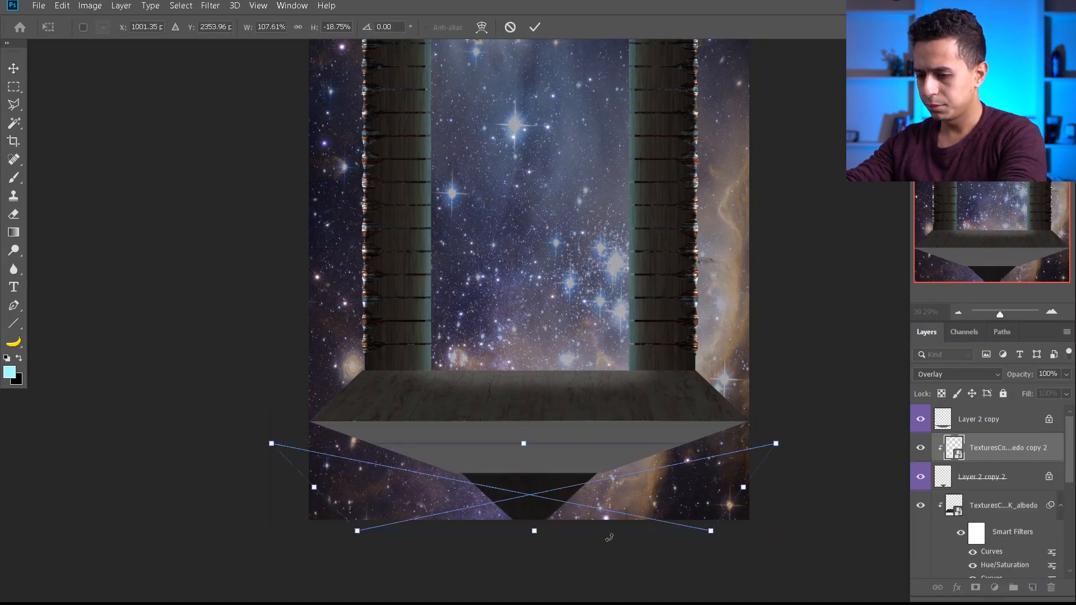
pyautogui.moveTo(709, 529); pyautogui.dragTo(668, 530)
pyautogui.press('Return')
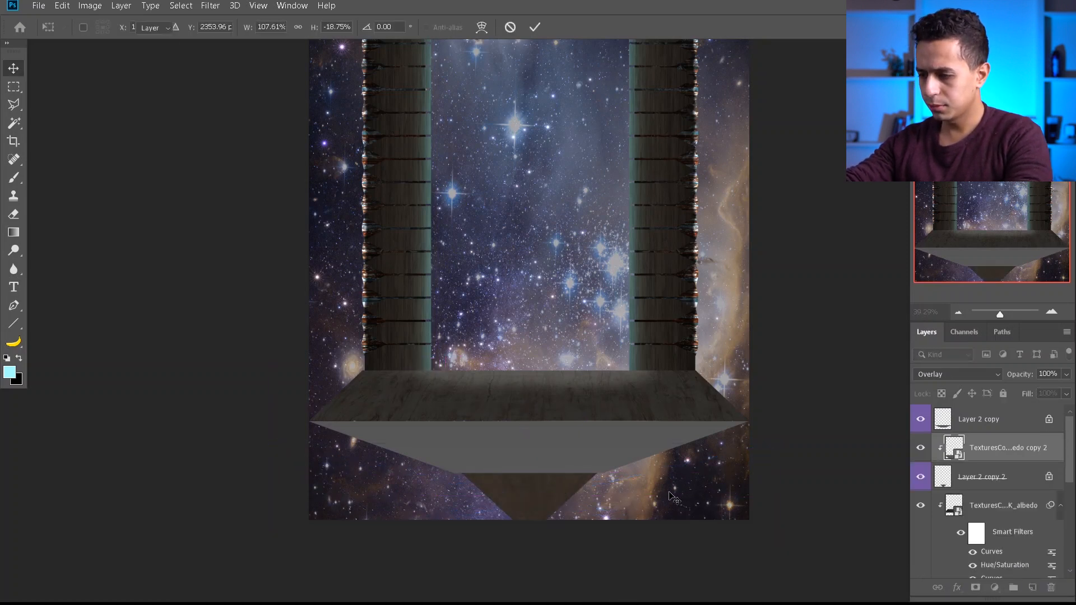
# Duplicate the flipped wood texture, clip it to Layer 2 copy and position it over the platform's slanted front face
pyautogui.moveTo(990, 449); pyautogui.dragTo(986, 413)
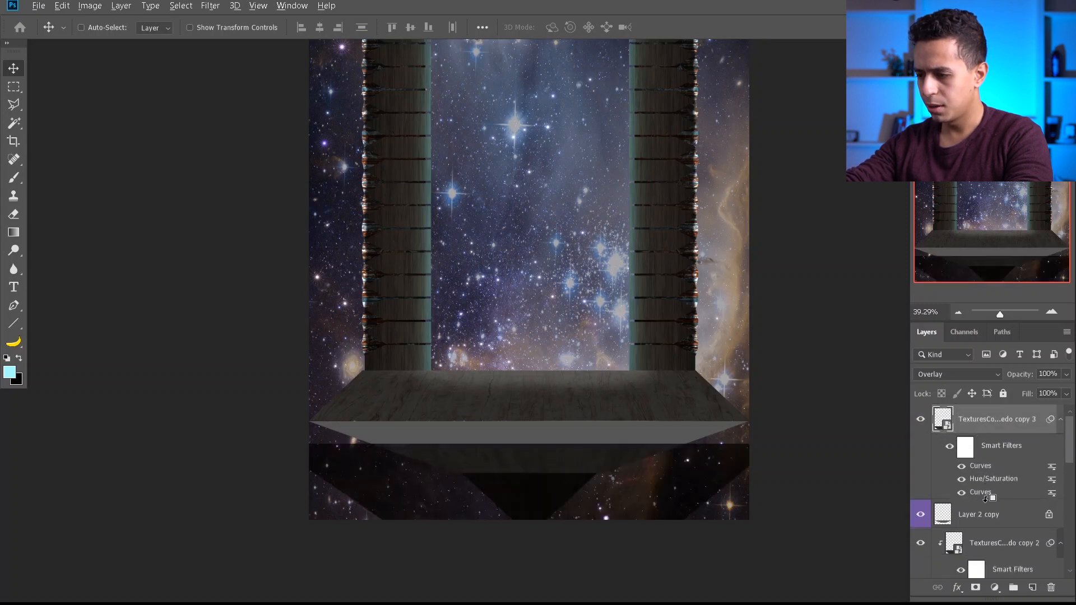
pyautogui.keyDown('alt'); pyautogui.click(986, 498); pyautogui.keyUp('alt')
pyautogui.moveTo(675, 522); pyautogui.dragTo(712, 488)
pyautogui.hotkey('ctrl', 't')
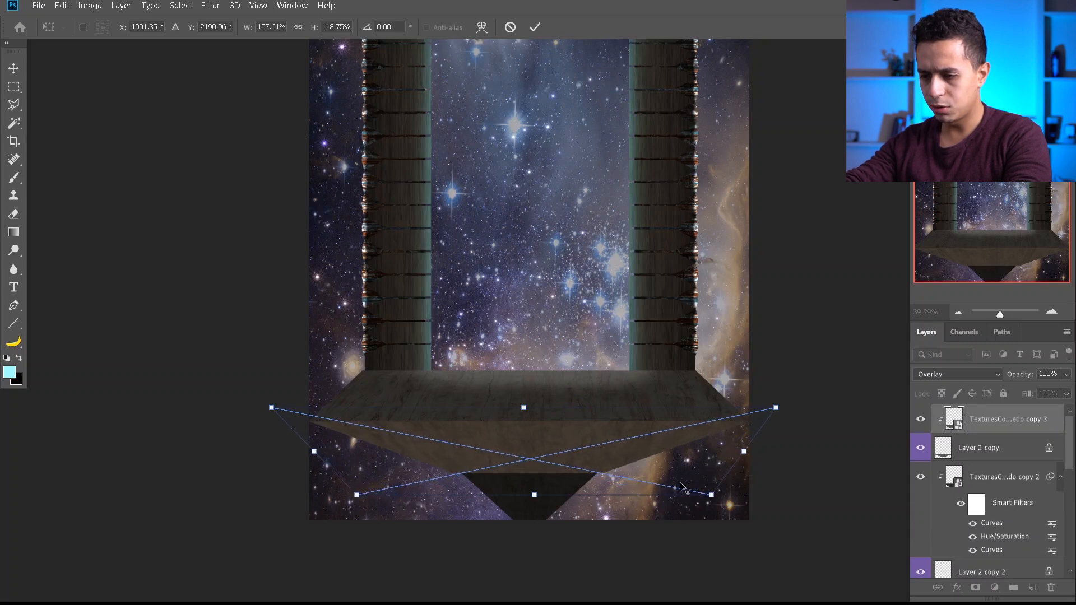
pyautogui.press('Return')
# Apply a Brightness/Contrast filter to the wood texture on the platform's slanted front face
pyautogui.scroll(-3, 536, 468)
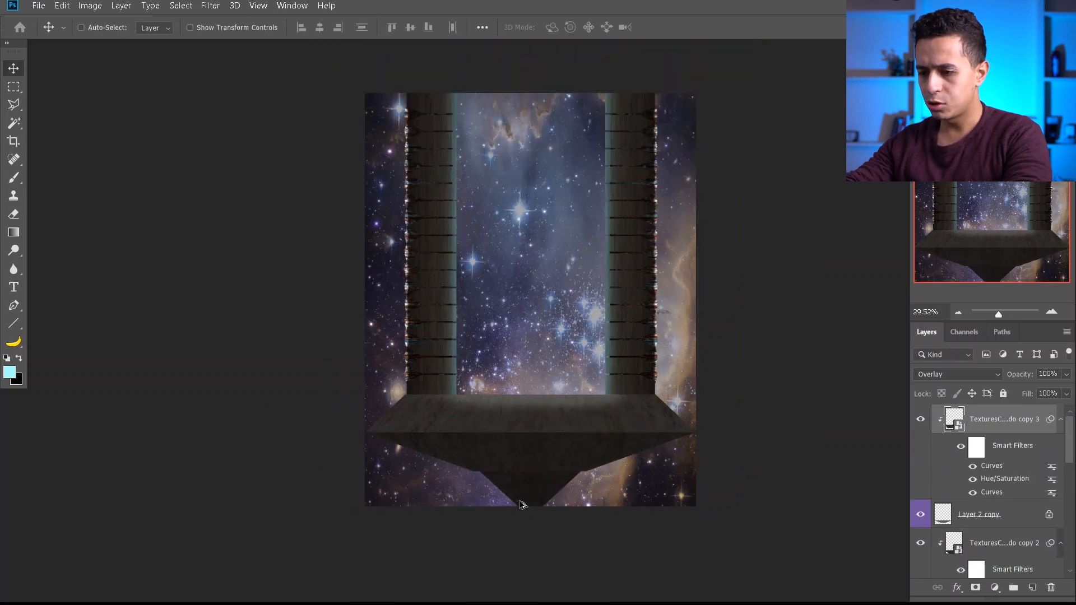
pyautogui.scroll(3, 518, 509)
pyautogui.hotkey('ctrl', 'b')
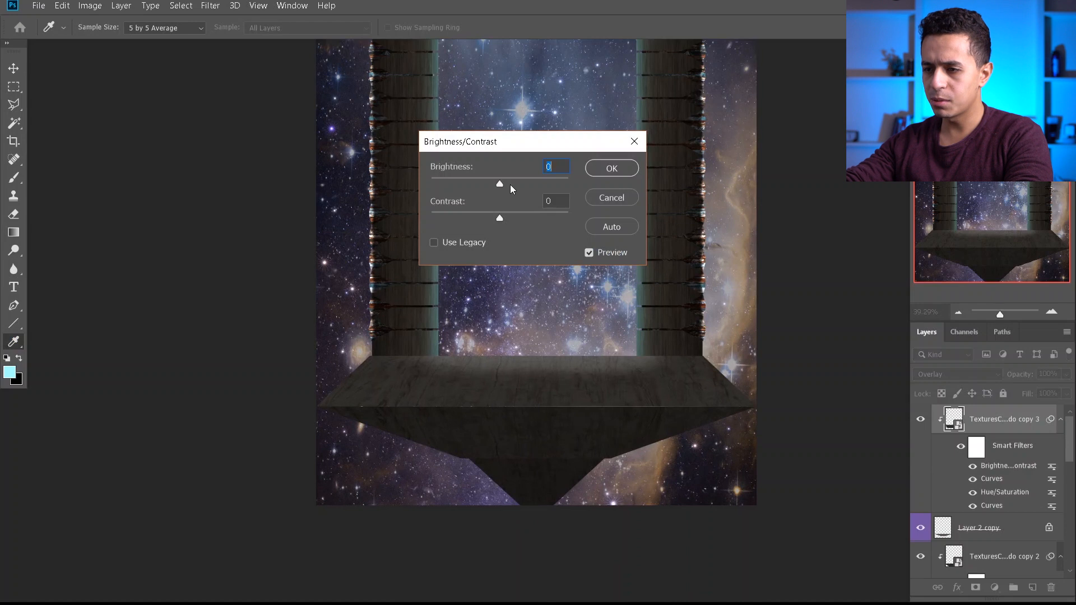
pyautogui.click(607, 169)
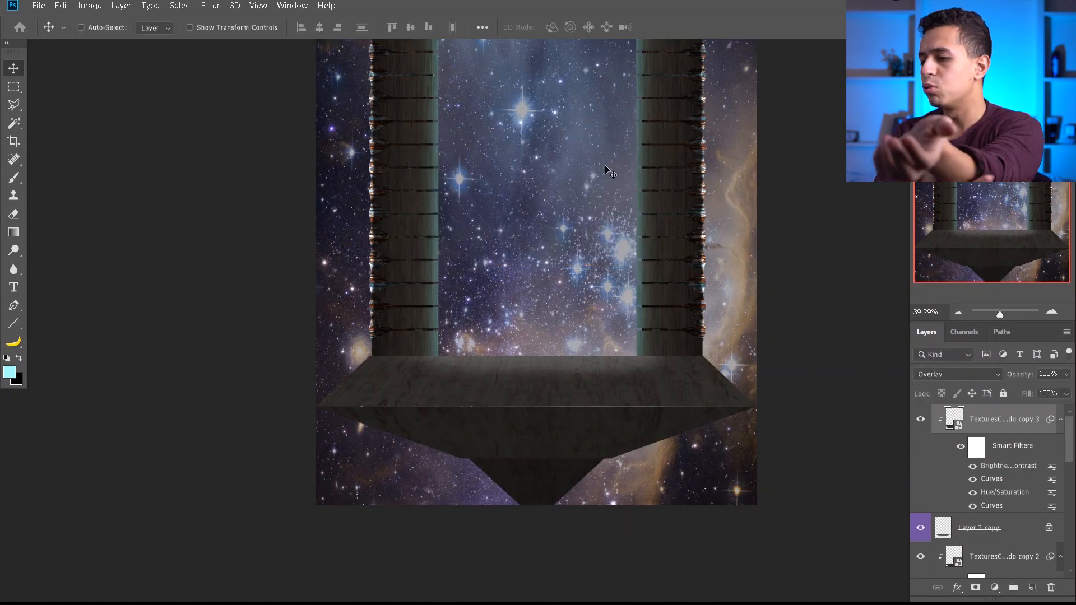
# Place shiny-shredded-filler-decoration-1751302.jpg from the Sparkle folder as a new layer on top
pyautogui.hotkey('alt', 'Tab')
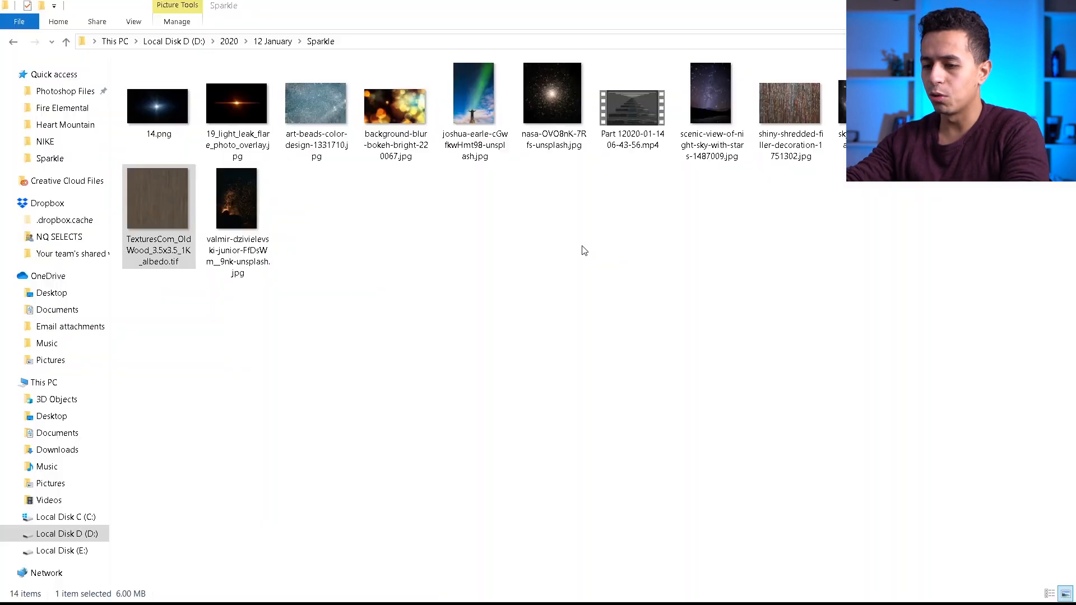
pyautogui.click(680, 296)
pyautogui.moveTo(790, 107); pyautogui.dragTo(430, 475)
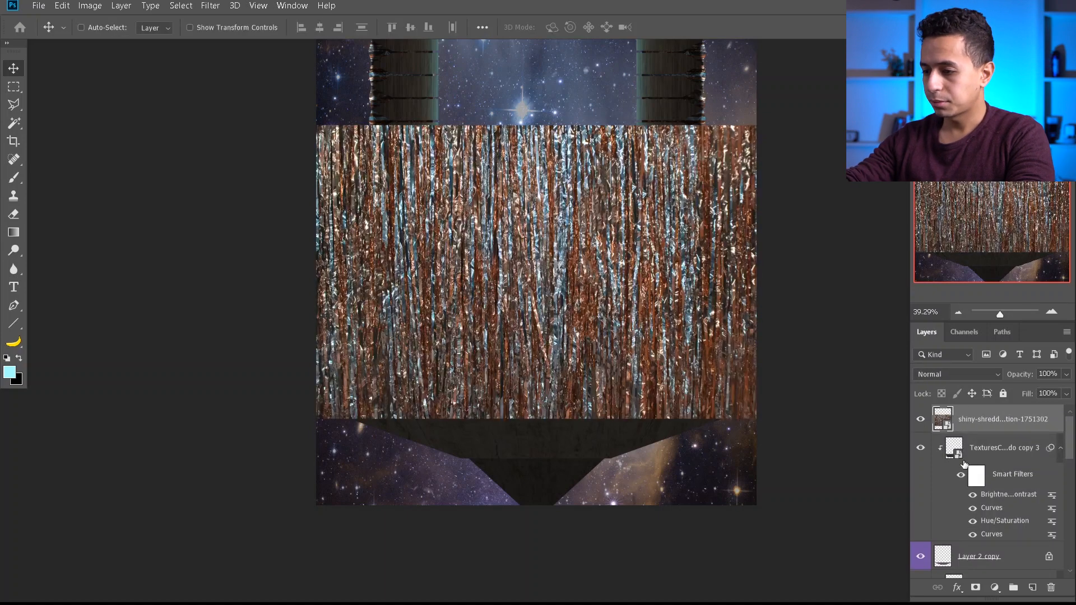
# Mask the shiny shredded-filler layer to the combined shapes of Layer 2 copy, Layer 2 copy 2 and Layer 2
pyautogui.keyDown('ctrl'); pyautogui.click(956, 455); pyautogui.keyUp('ctrl')
pyautogui.keyDown('ctrl'); pyautogui.click(946, 556); pyautogui.keyUp('ctrl')
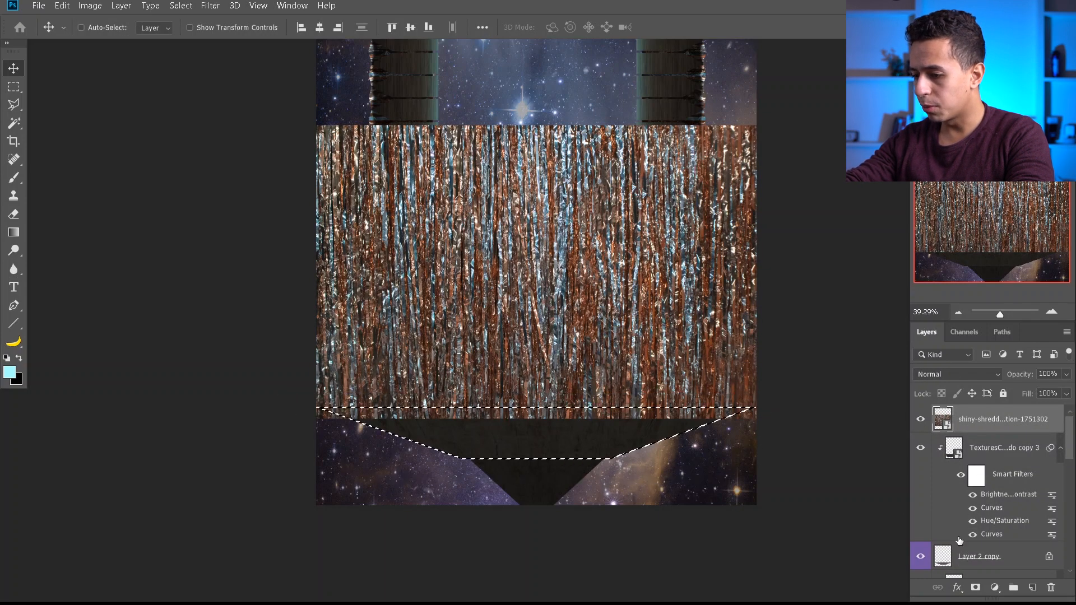
pyautogui.scroll(-3, 962, 540)
pyautogui.keyDown('ctrl'); pyautogui.keyDown('shift'); pyautogui.click(946, 542); pyautogui.keyUp('shift'); pyautogui.keyUp('ctrl')
pyautogui.scroll(-4, 969, 495)
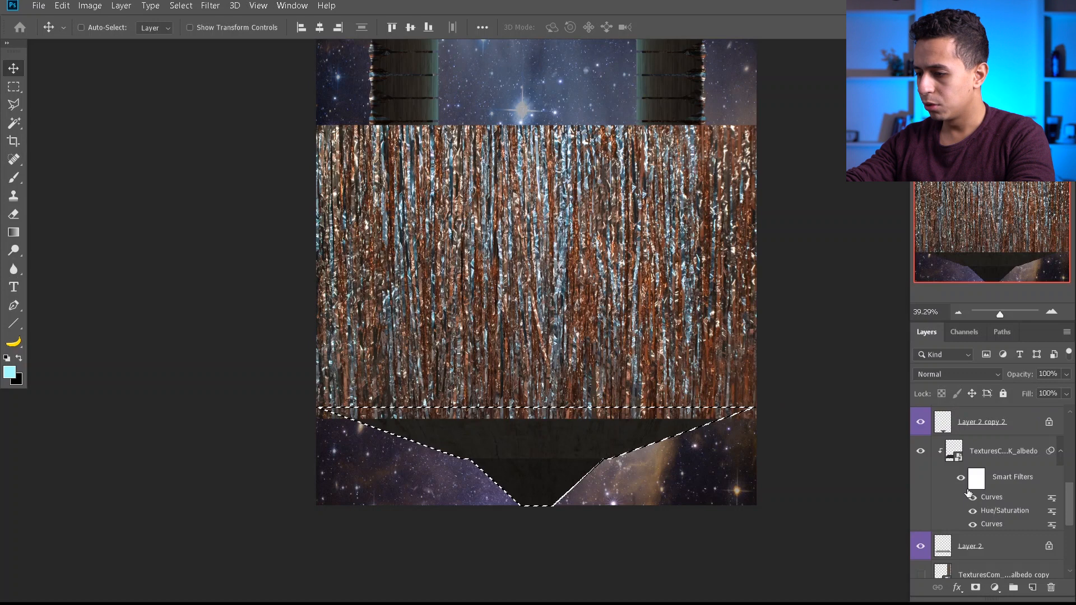
pyautogui.scroll(9, 968, 494)
pyautogui.scroll(-2, 965, 496)
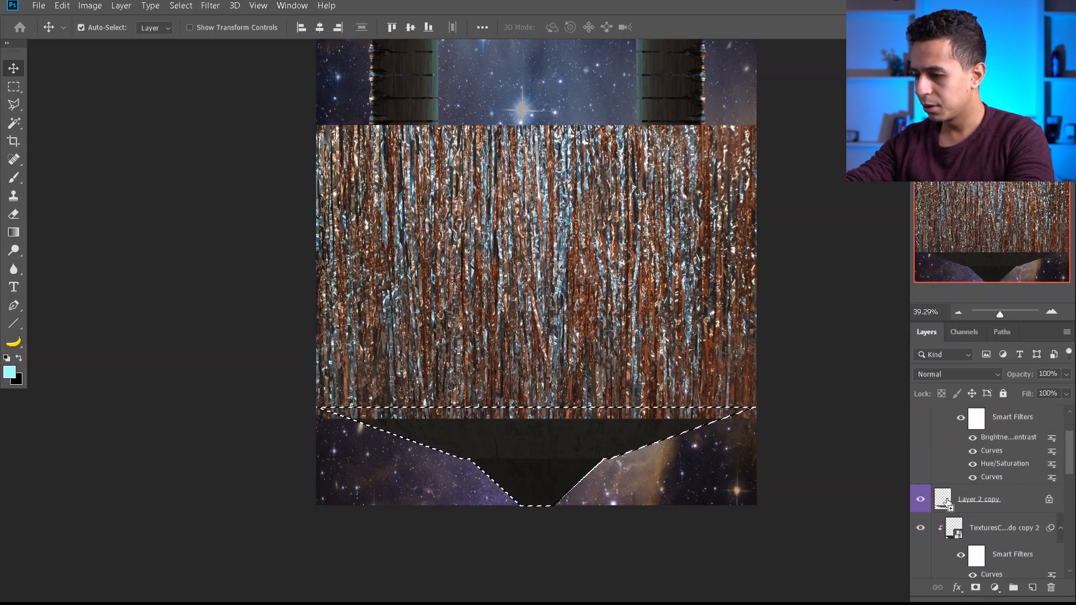
pyautogui.scroll(-3, 947, 503)
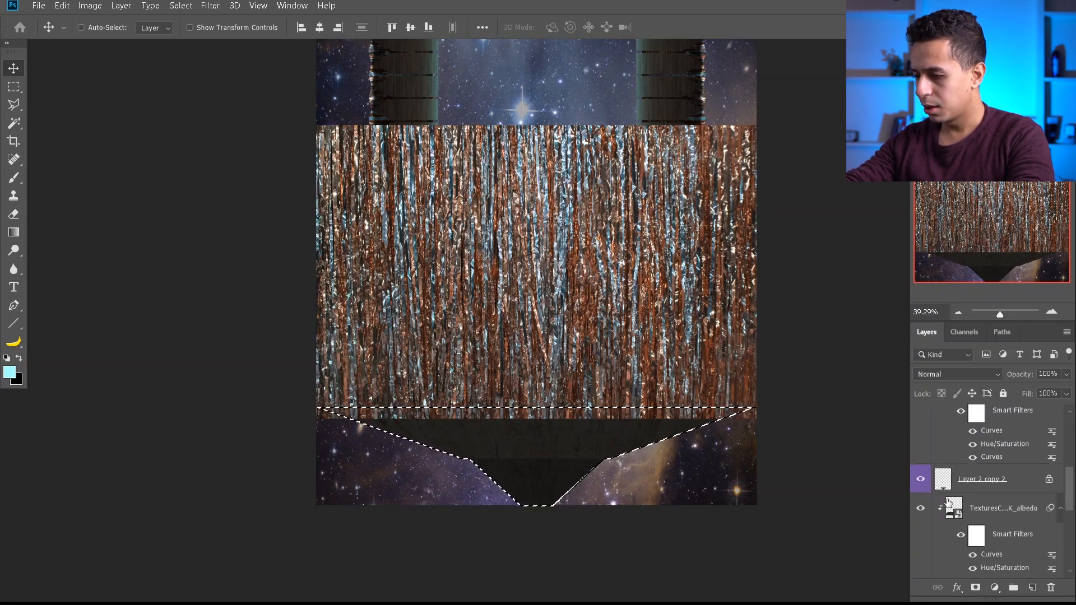
pyautogui.scroll(-2, 949, 476)
pyautogui.keyDown('ctrl'); pyautogui.keyDown('shift'); pyautogui.click(942, 530); pyautogui.keyUp('shift'); pyautogui.keyUp('ctrl')
pyautogui.scroll(5, 956, 507)
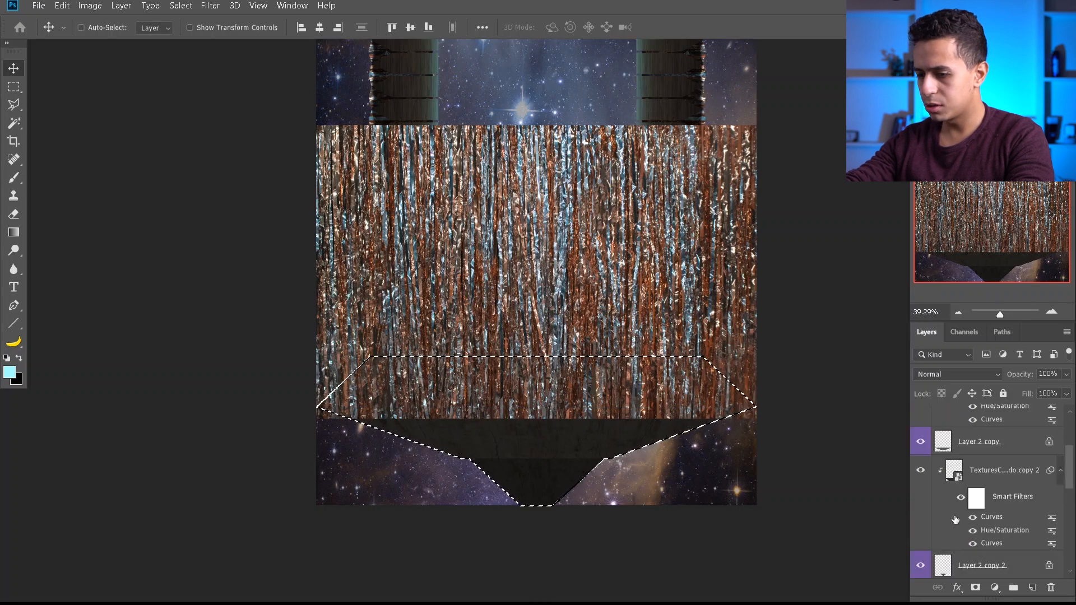
pyautogui.click(976, 587)
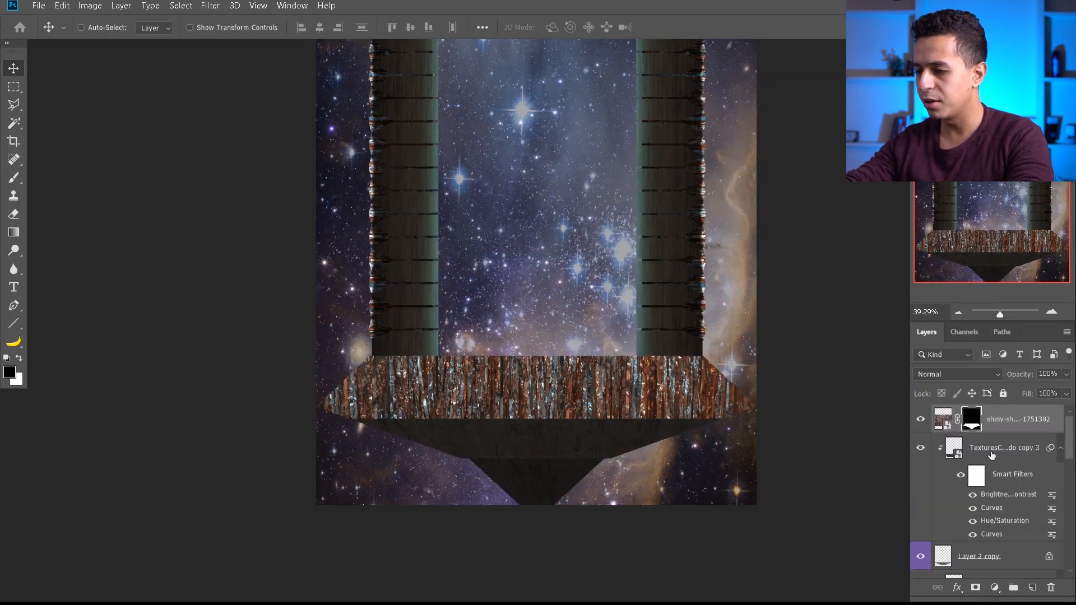
pyautogui.moveTo(630, 386); pyautogui.dragTo(630, 407)
pyautogui.hotkey('ctrl', 'z')
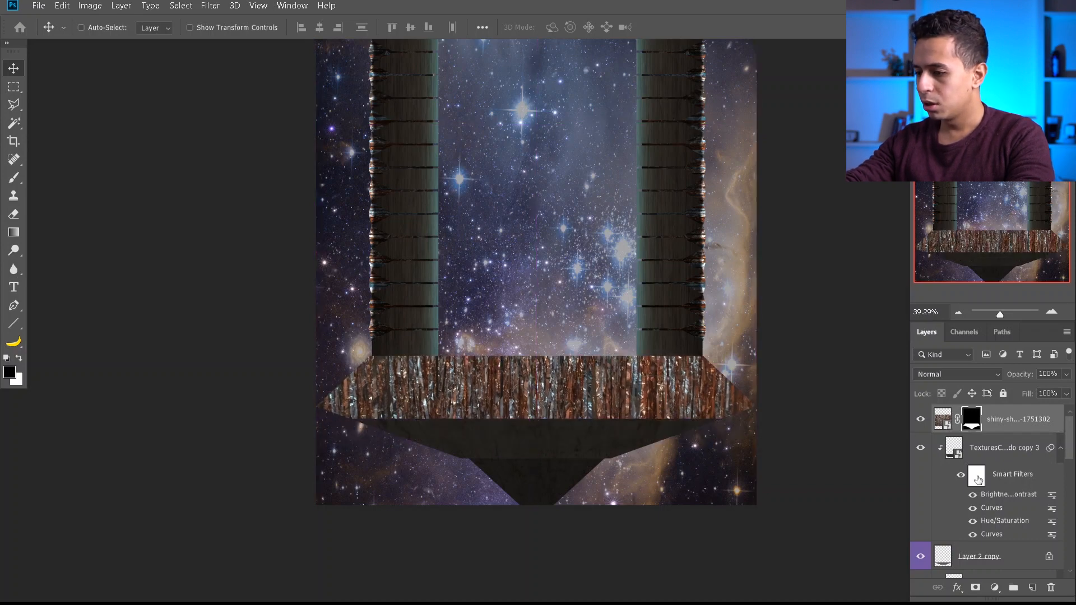
pyautogui.scroll(-5, 978, 478)
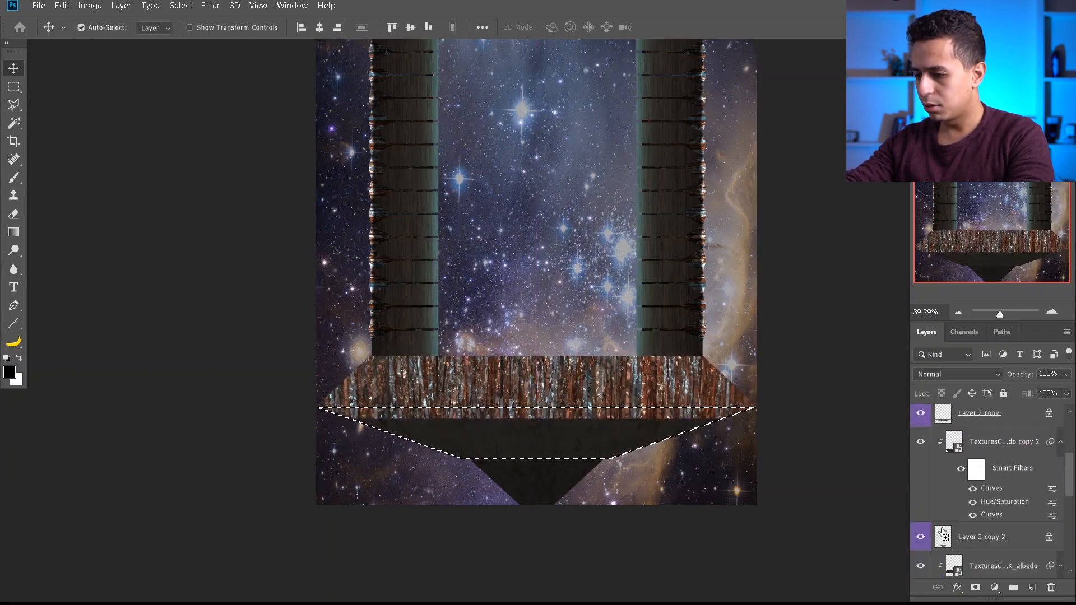
pyautogui.scroll(5, 943, 537)
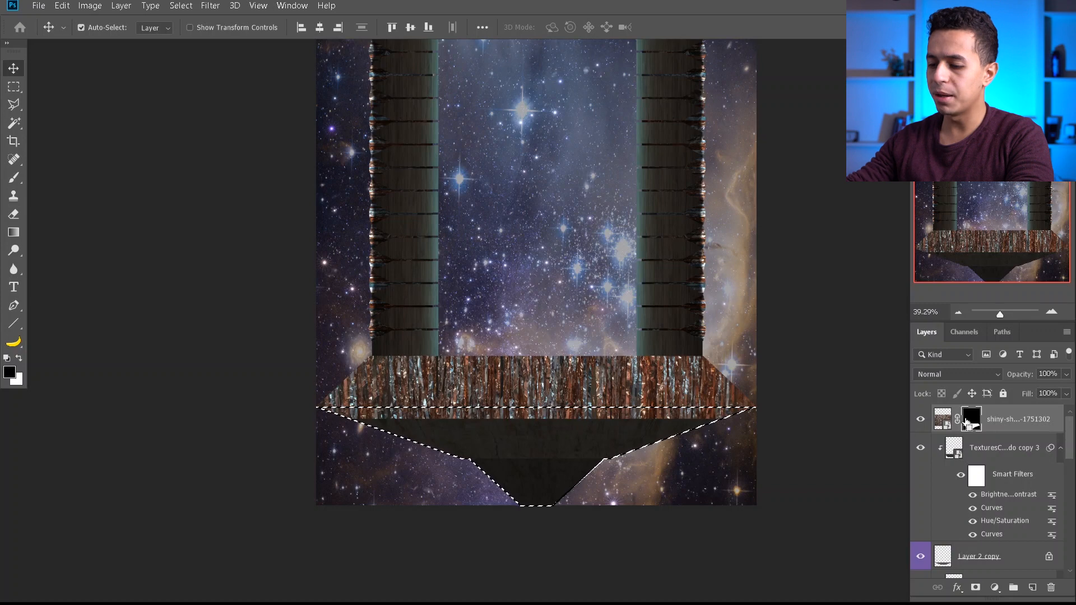
pyautogui.hotkey('ctrl', 'd')
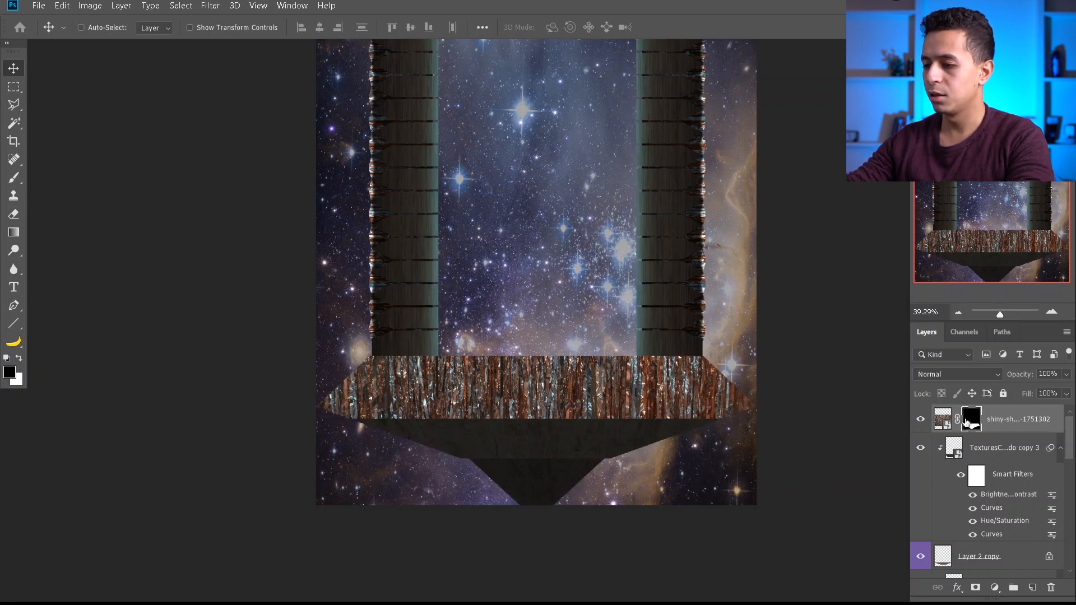
# Set the shiny layer to Overlay and move its image, unlinked from the mask, down over the whole platform
pyautogui.click(958, 372)
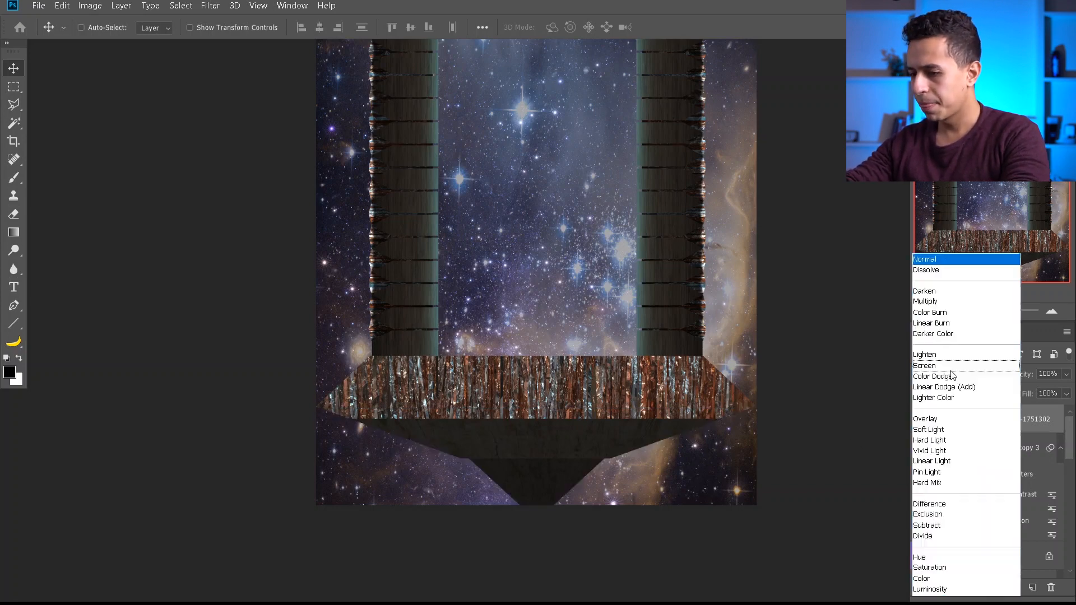
pyautogui.click(940, 421)
pyautogui.click(957, 420)
pyautogui.click(943, 418)
pyautogui.hotkey('ctrl', 't')
pyautogui.moveTo(662, 325); pyautogui.dragTo(662, 411)
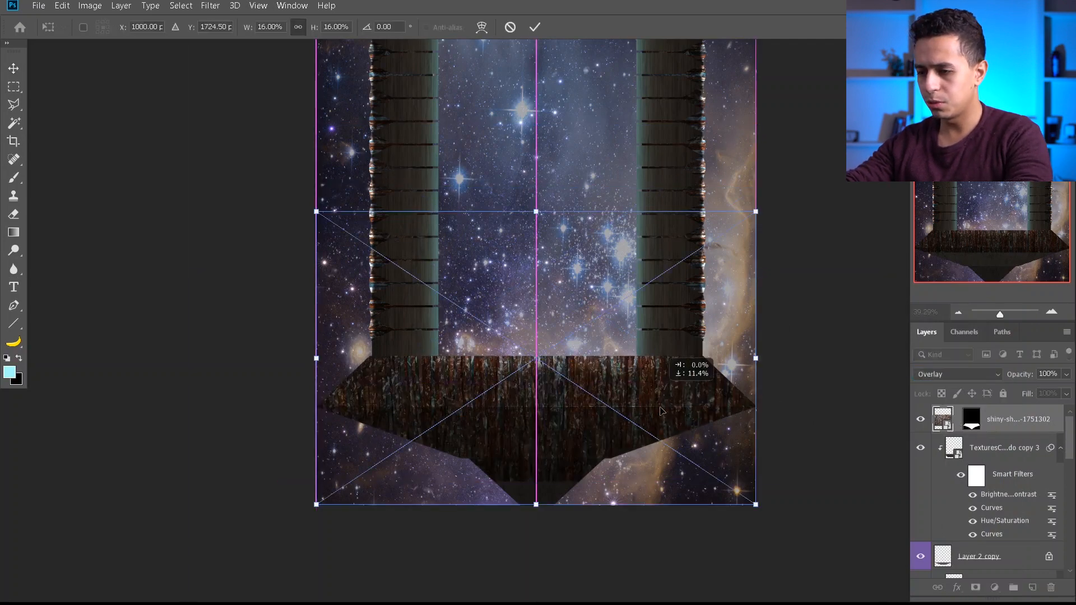
pyautogui.press('Return')
# Change the shiny layer's blend mode to Color Dodge
pyautogui.scroll(2, 546, 448)
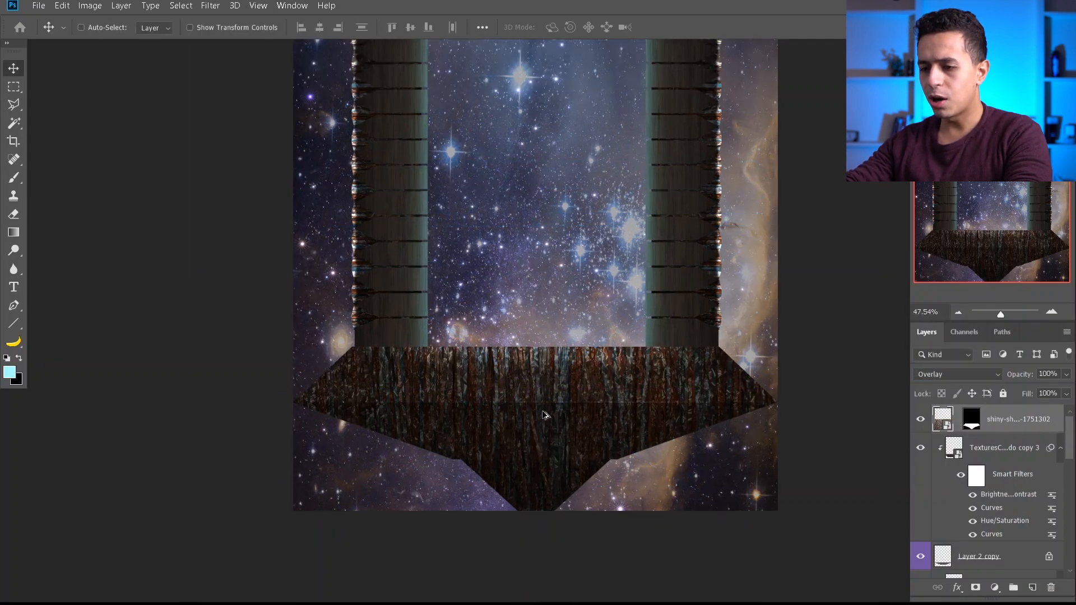
pyautogui.click(973, 372)
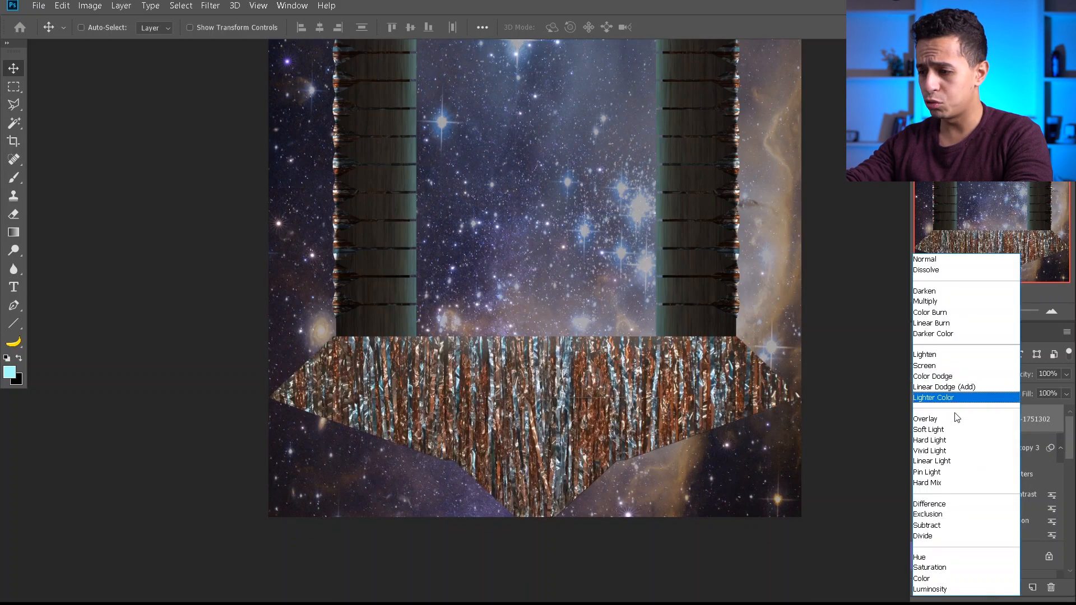
pyautogui.click(936, 377)
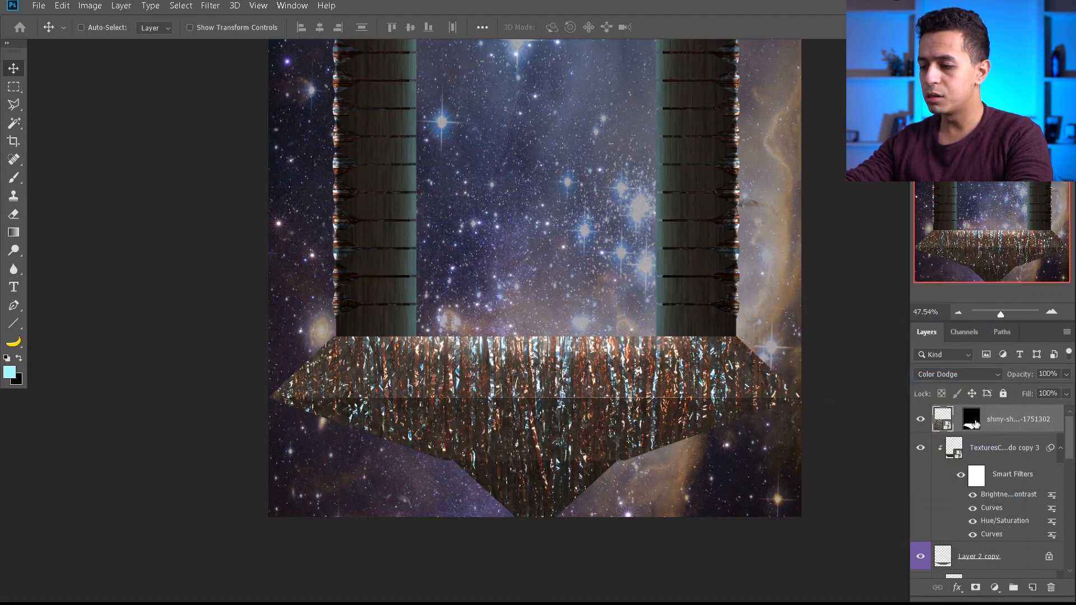
# Put the shiny layer in a new group and hide it with a black group mask
pyautogui.hotkey('ctrl', 'g')
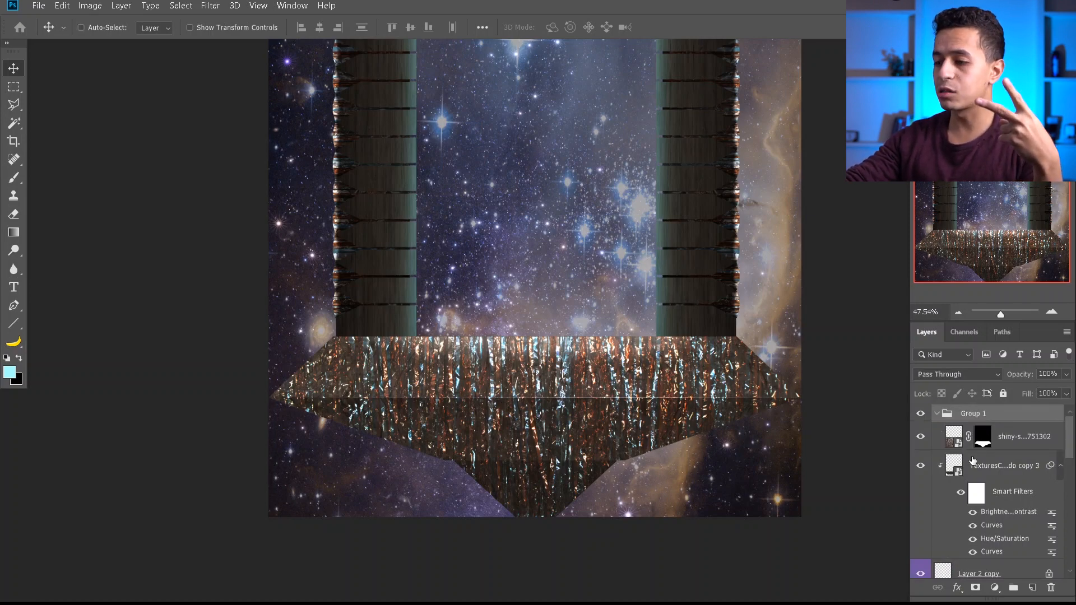
pyautogui.click(976, 590)
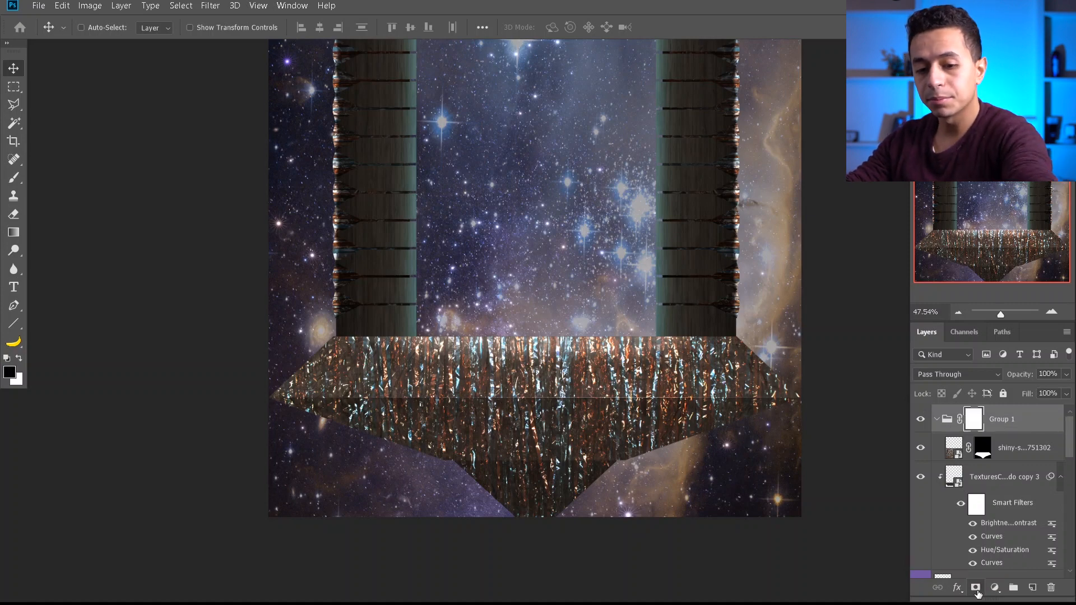
pyautogui.hotkey('ctrl', 'i')
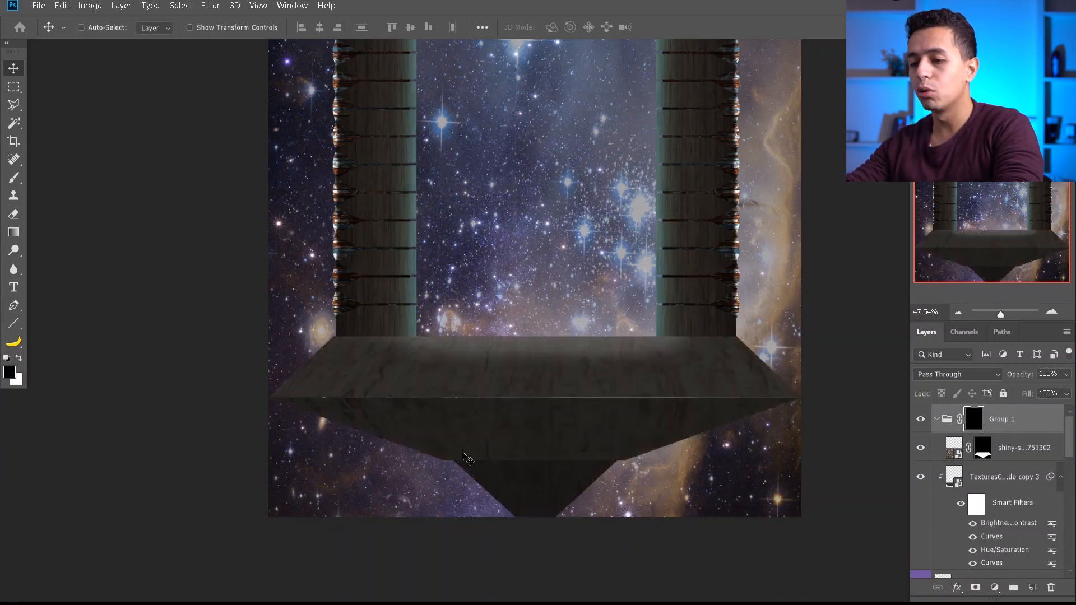
# Paint white on the Group 1 mask with a dust brush at 10% opacity to reveal sparkle across the platform's top face
pyautogui.press('b')
pyautogui.rightClick(493, 266)
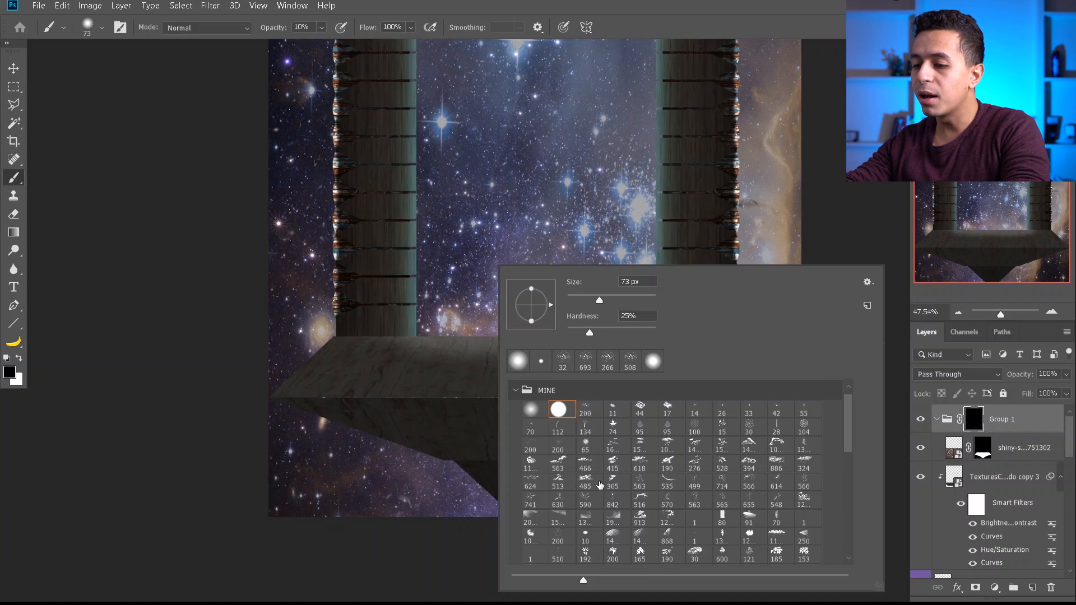
pyautogui.scroll(-5, 600, 486)
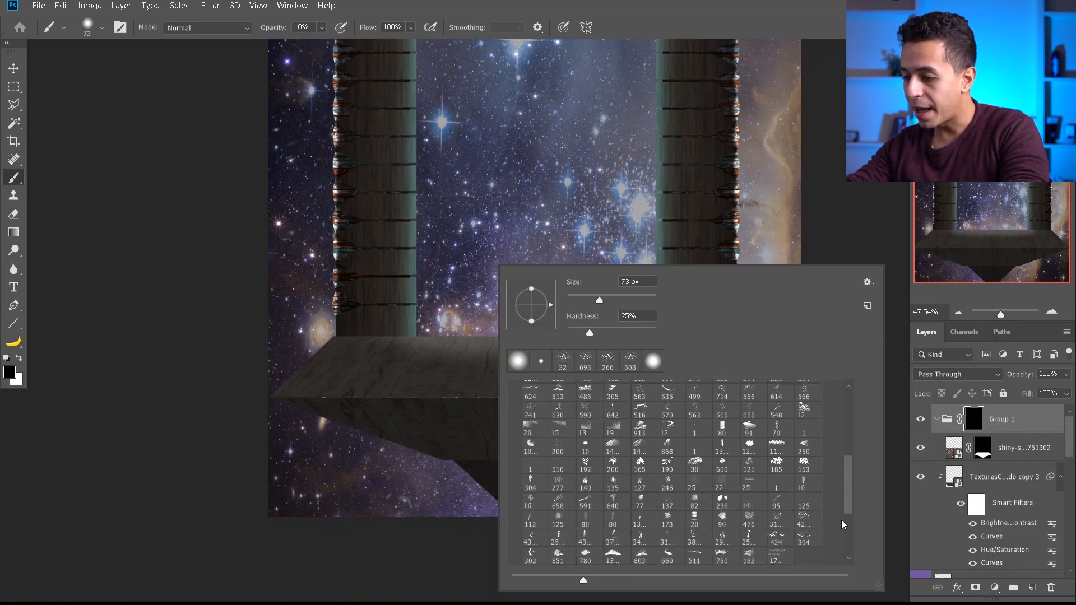
pyautogui.scroll(-6, 844, 527)
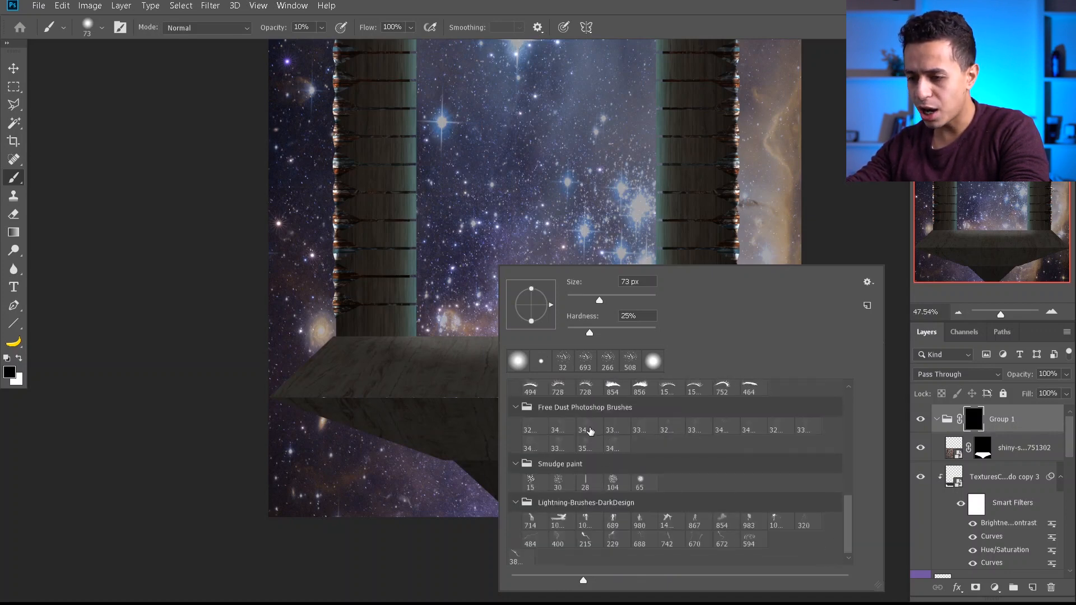
pyautogui.click(269, 330)
pyautogui.moveTo(370, 359); pyautogui.dragTo(233, 363)
pyautogui.press('x')
pyautogui.moveTo(516, 336); pyautogui.dragTo(359, 347)
pyautogui.moveTo(481, 374); pyautogui.dragTo(413, 378)
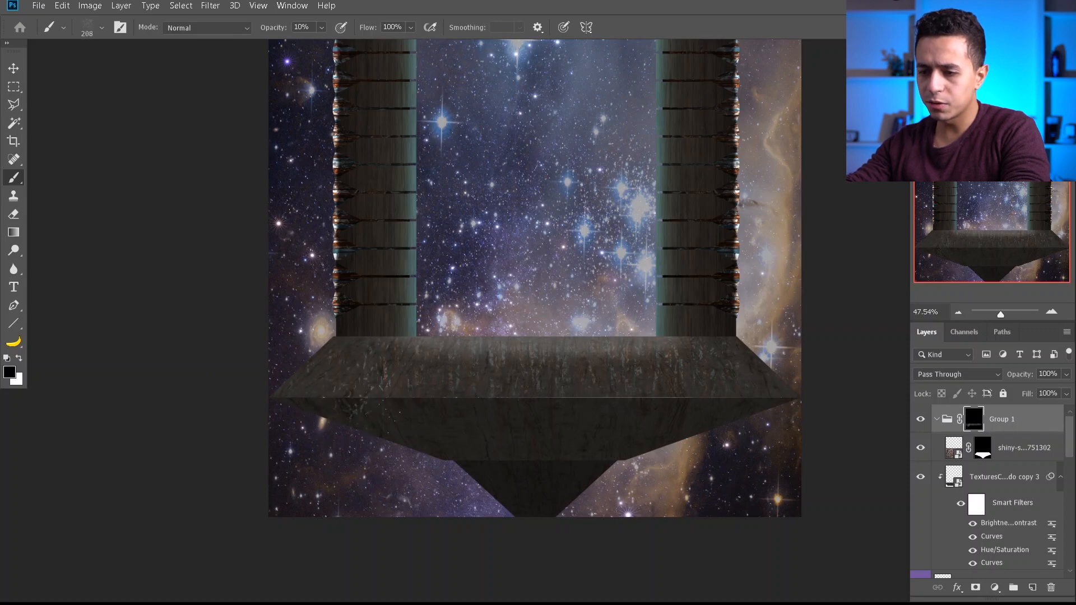
# Switch to the Sparkle folder in File Explorer and place the sky-space-dark-galaxy-2150 image in the composite as the top layer
pyautogui.hotkey('alt', 'Tab')
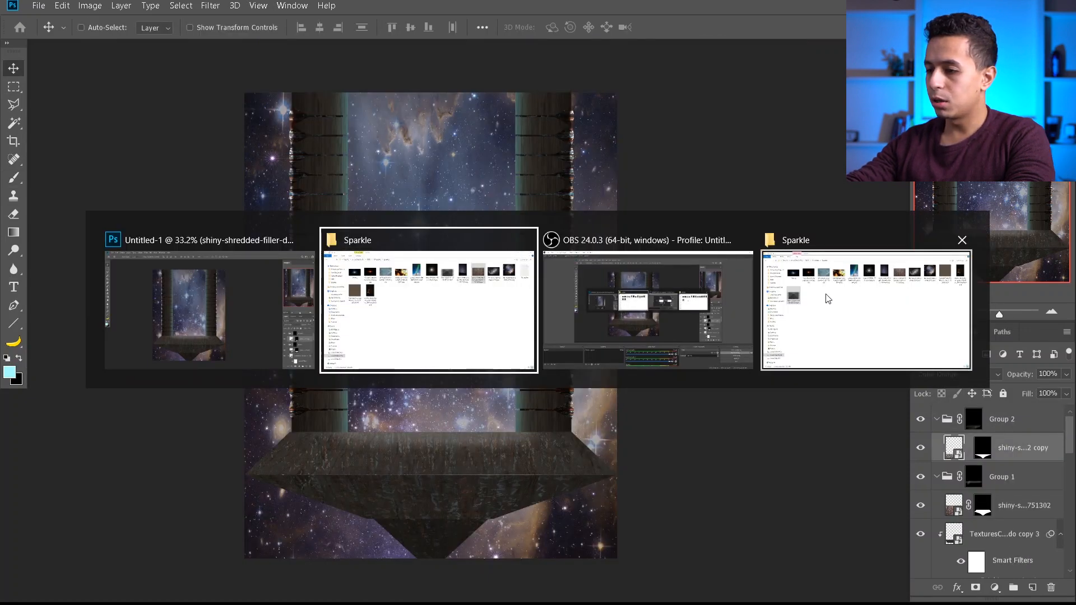
pyautogui.click(957, 240)
pyautogui.click(627, 295)
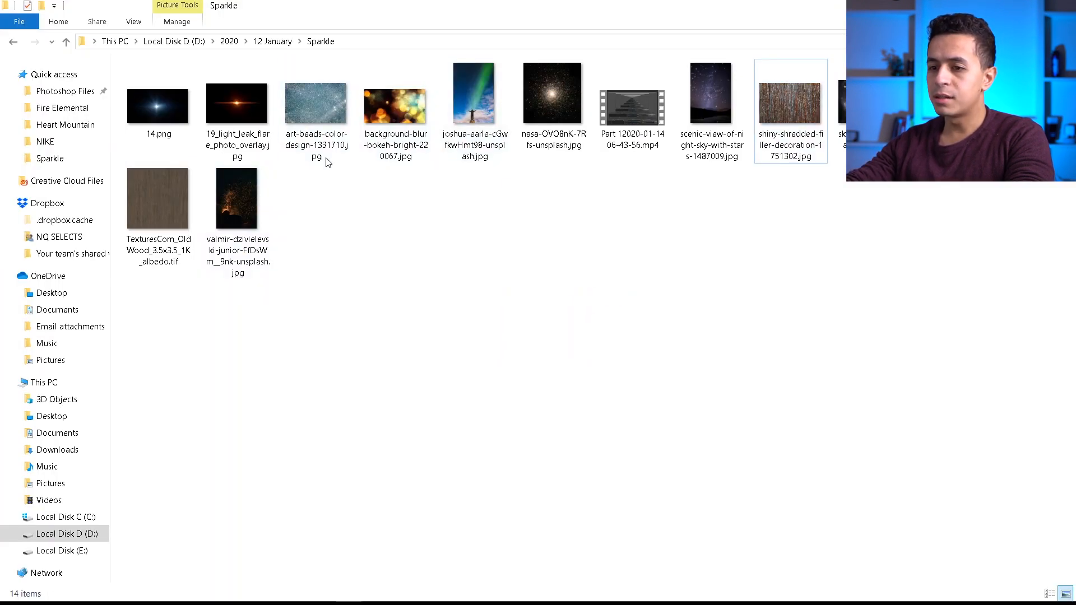
pyautogui.click(869, 106)
pyautogui.moveTo(868, 106); pyautogui.dragTo(551, 261)
pyautogui.moveTo(543, 139); pyautogui.dragTo(261, 162)
pyautogui.press('Return')
pyautogui.moveTo(995, 444); pyautogui.dragTo(995, 413)
# Blend the galaxy layer in Screen mode and fit it between the two pillars above the platform
pyautogui.moveTo(536, 389); pyautogui.dragTo(485, 299)
pyautogui.click(953, 374)
pyautogui.click(942, 367)
pyautogui.hotkey('ctrl', 't')
pyautogui.moveTo(567, 278); pyautogui.dragTo(542, 280)
pyautogui.moveTo(430, 123); pyautogui.dragTo(433, 180)
pyautogui.press('Return')
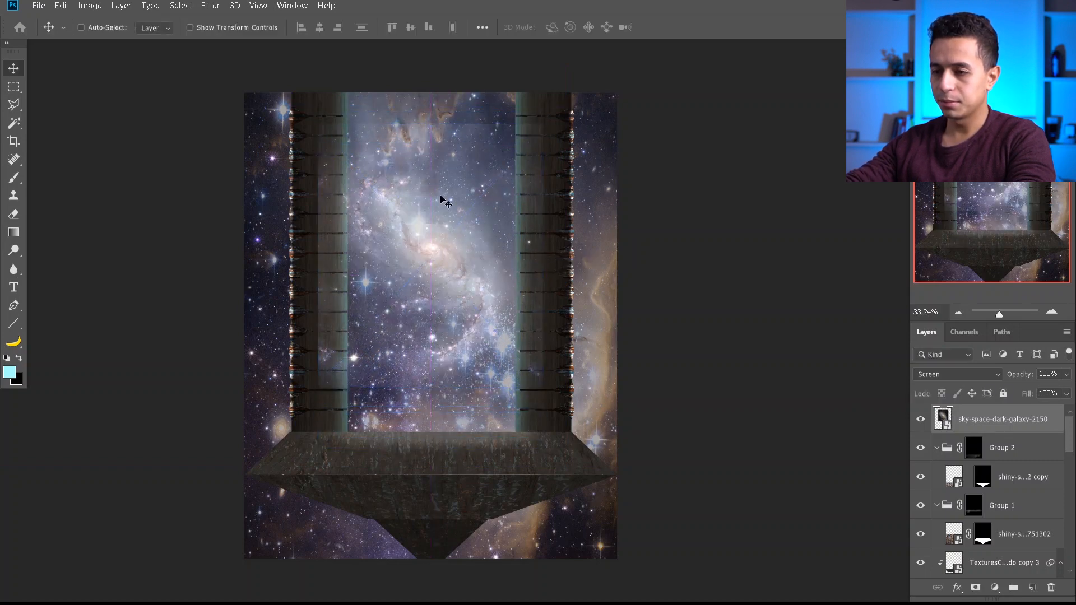
pyautogui.click(213, 12)
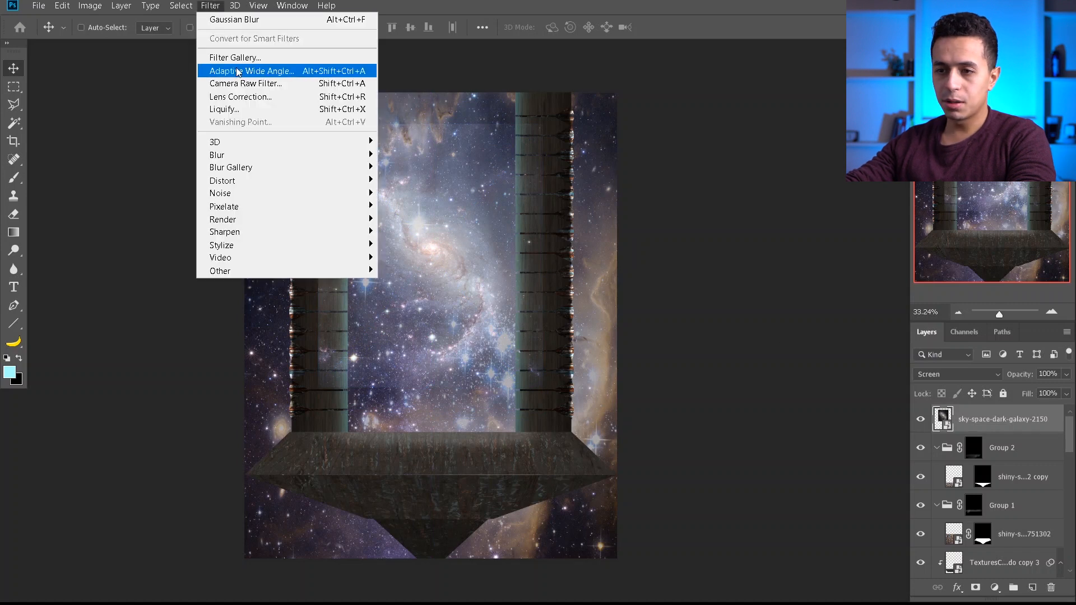
pyautogui.click(241, 82)
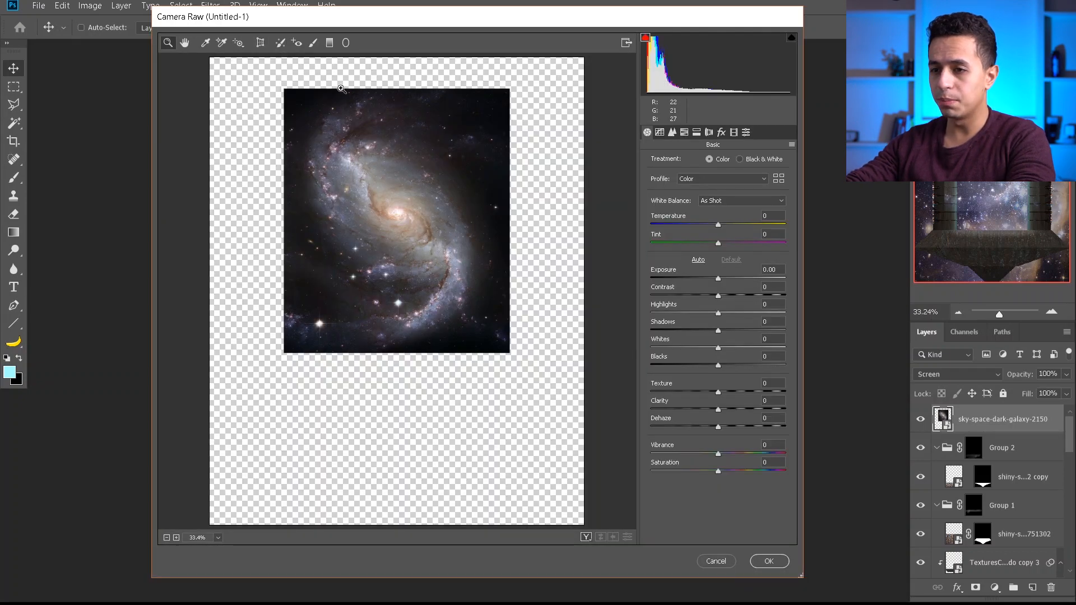
pyautogui.press('Return')
# Apply a Liquify filter to the galaxy layer, enlarging the spiral's center with a large Bloat brush
pyautogui.click(183, 6)
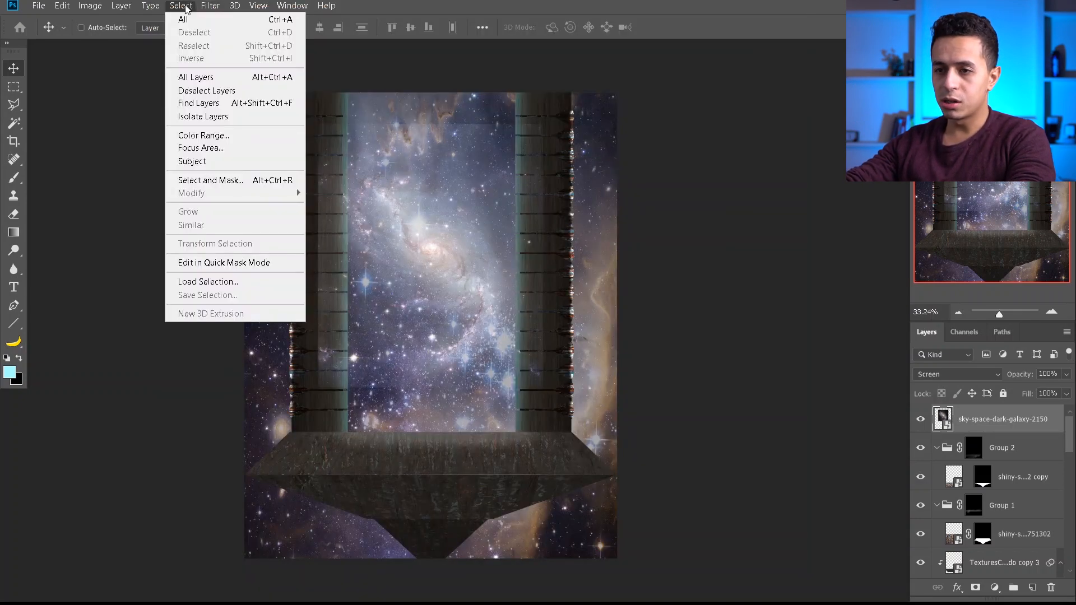
pyautogui.moveTo(210, 6)
pyautogui.click(233, 108)
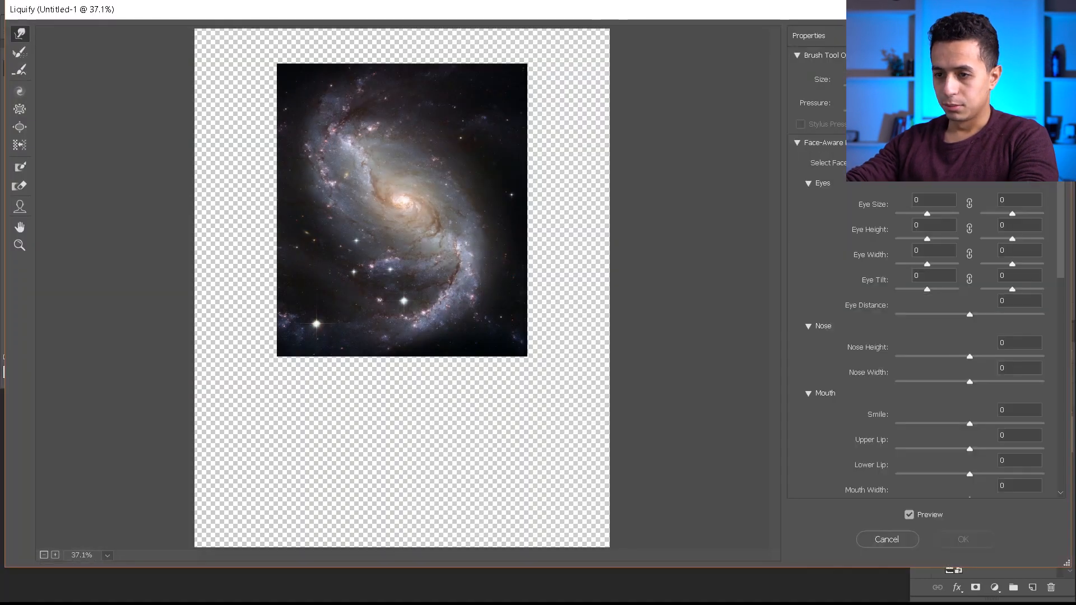
pyautogui.click(21, 127)
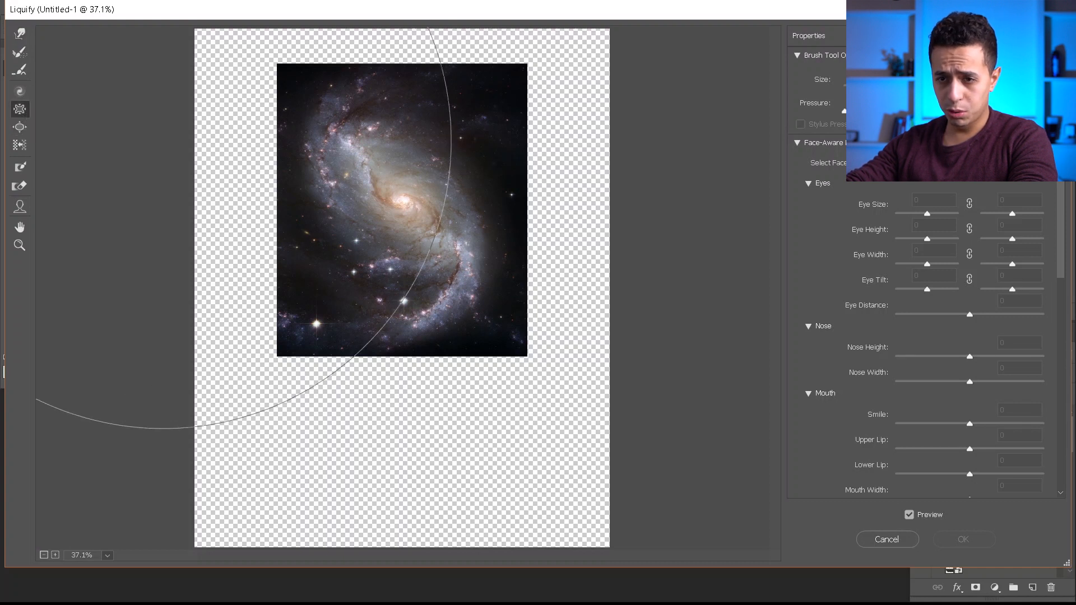
pyautogui.moveTo(355, 219)
pyautogui.mouseDown()
pyautogui.moveTo(471, 214)
pyautogui.moveTo(741, 151)
pyautogui.mouseUp()
pyautogui.moveTo(397, 204); pyautogui.dragTo(393, 211)
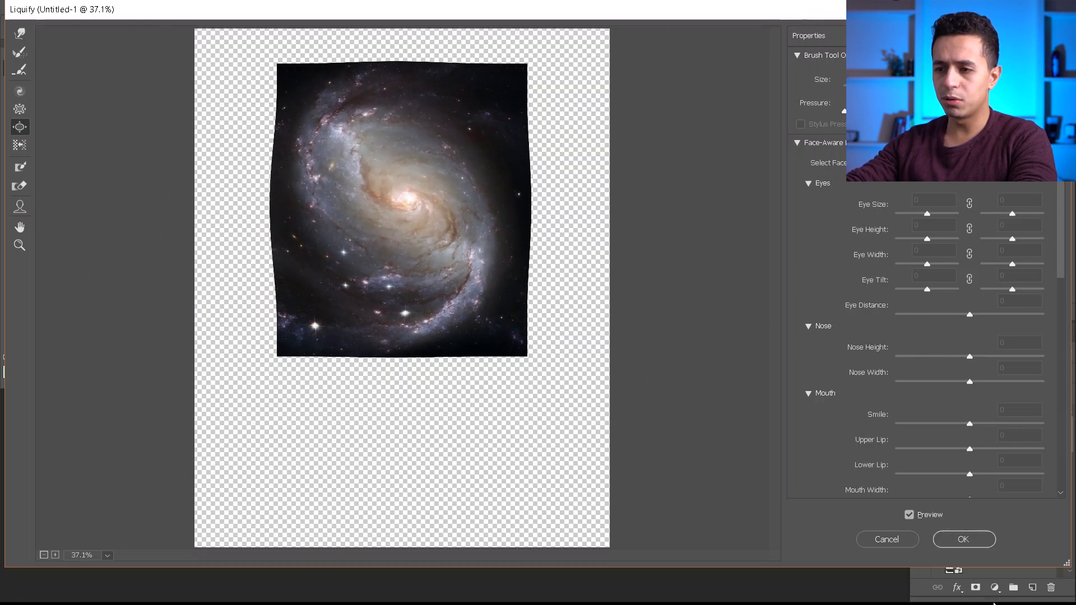
pyautogui.click(963, 539)
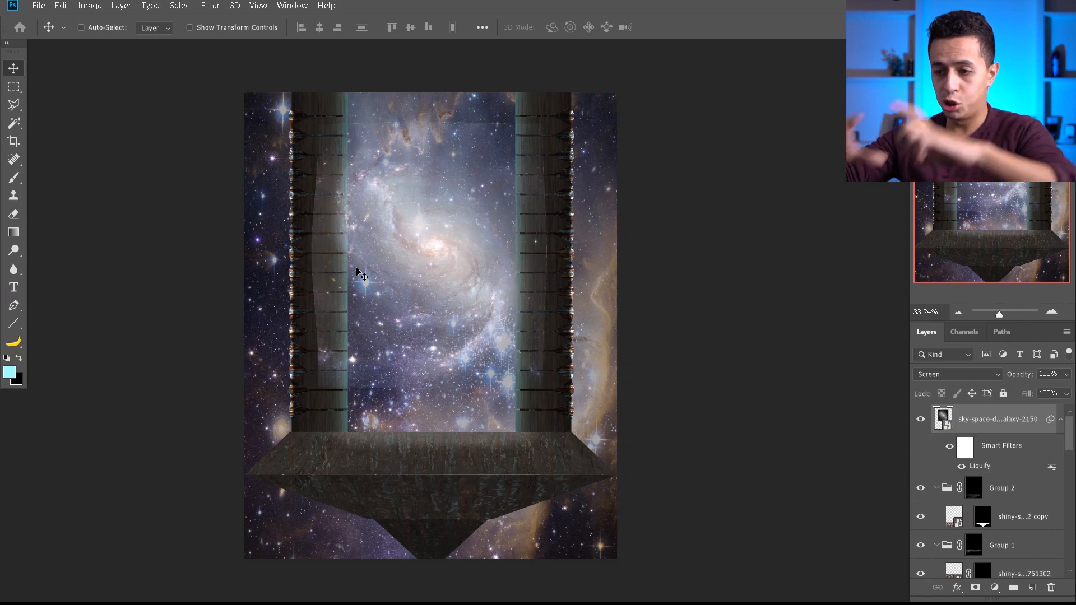
# Mask the galaxy layer and paint black over both pillars with a soft round brush at 100% opacity to hide the galaxy there
pyautogui.click(976, 587)
pyautogui.press('d')
pyautogui.press('b')
pyautogui.rightClick(557, 212)
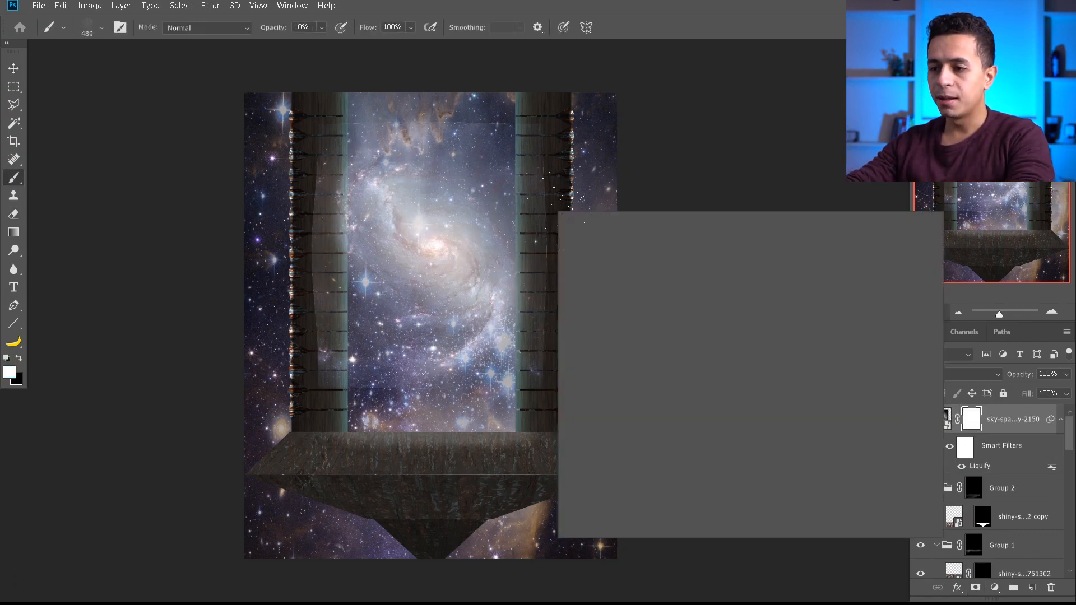
pyautogui.click(660, 310)
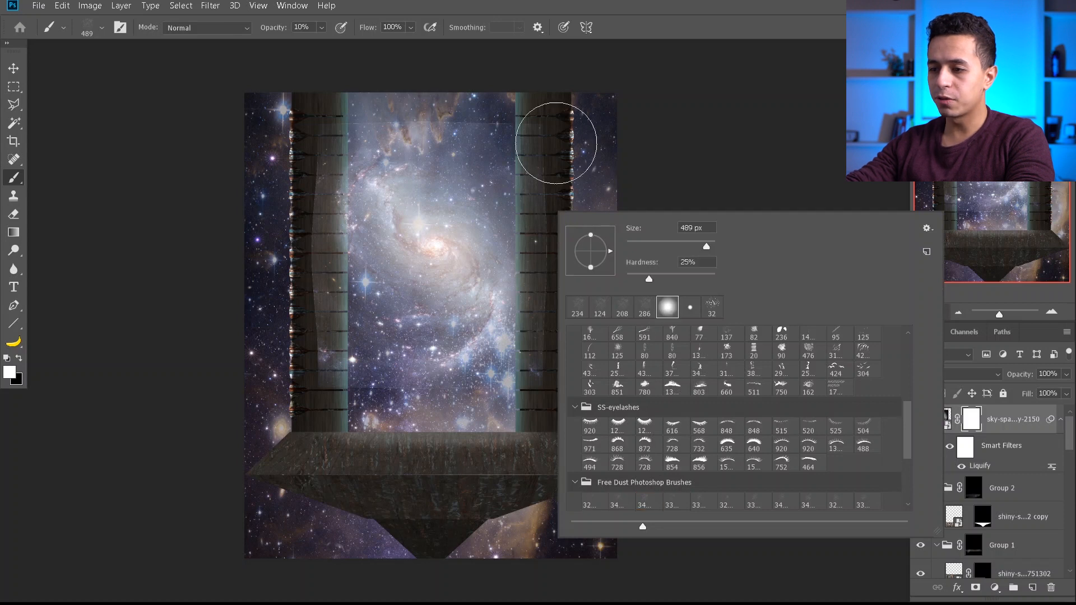
pyautogui.keyDown('alt'); pyautogui.rightClick(556, 144); pyautogui.keyUp('alt')
pyautogui.press('0')
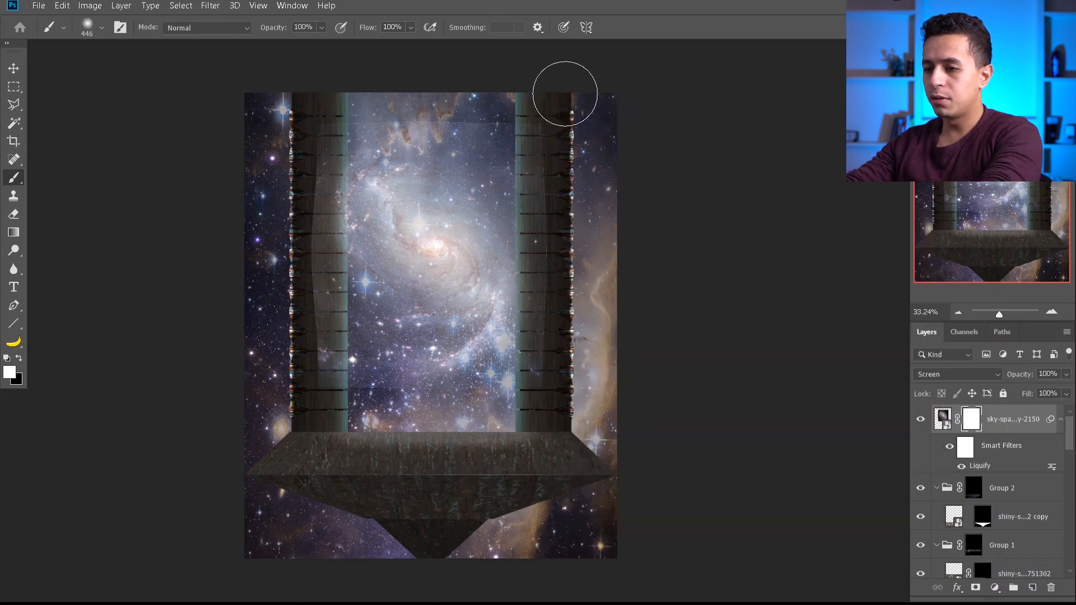
pyautogui.keyDown('alt'); pyautogui.rightClick(567, 175); pyautogui.keyUp('alt')
pyautogui.press('x')
pyautogui.moveTo(552, 121); pyautogui.dragTo(531, 438)
pyautogui.scroll(4, 526, 504)
pyautogui.scroll(-1, 527, 504)
pyautogui.scroll(-1, 323, 164)
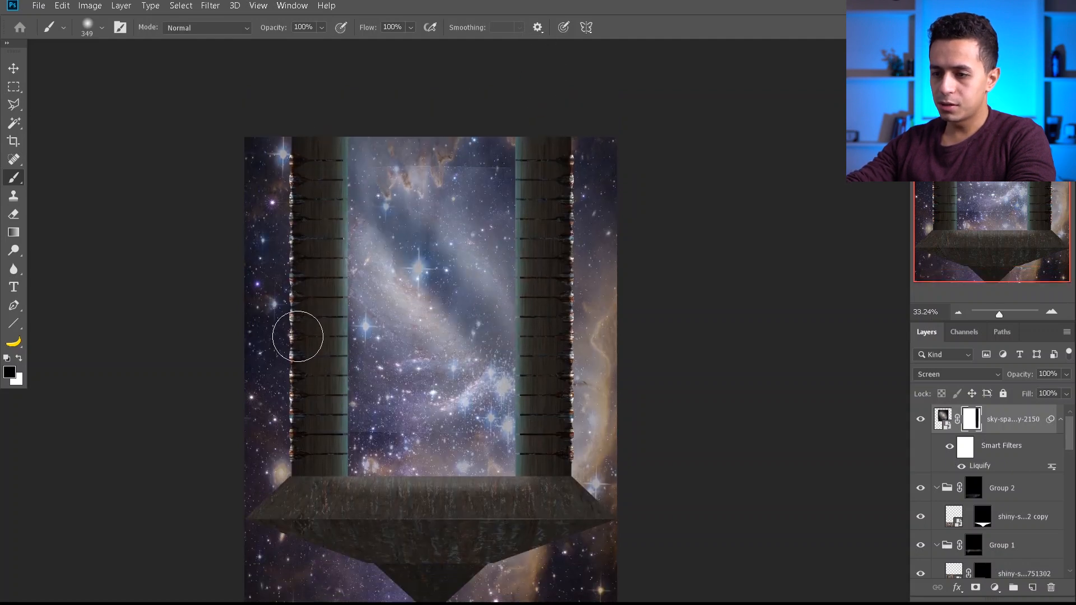
pyautogui.moveTo(315, 161)
pyautogui.mouseDown()
pyautogui.moveTo(296, 409)
pyautogui.moveTo(322, 146)
pyautogui.mouseUp()
pyautogui.press('v')
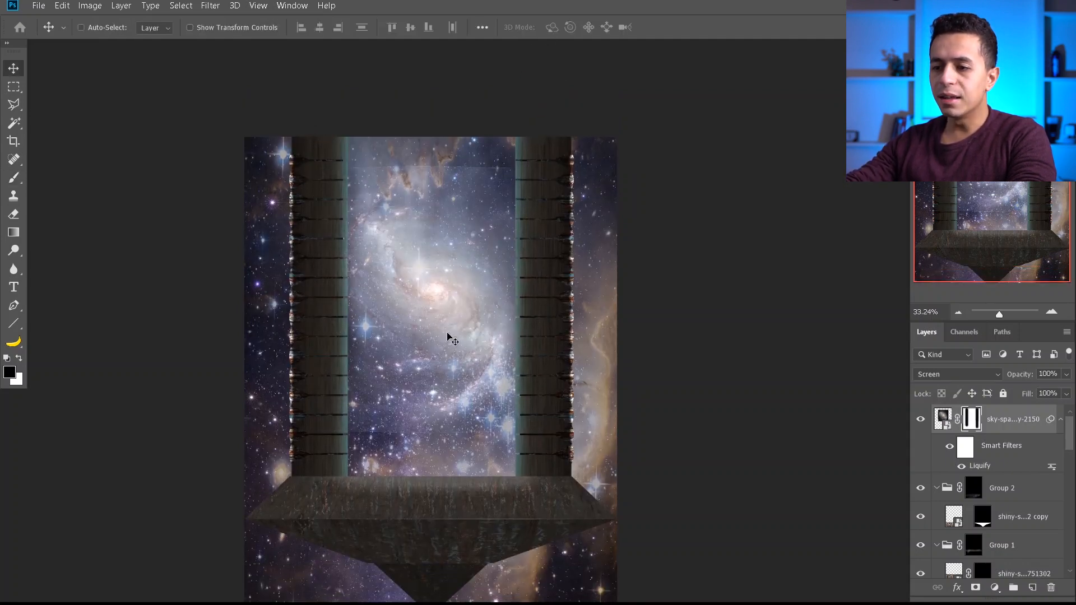
# Add a Curves adjustment above Curves 2 and pull its midtones down to darken the space background
pyautogui.scroll(1, 430, 294)
pyautogui.scroll(2, 471, 180)
pyautogui.scroll(-2, 455, 264)
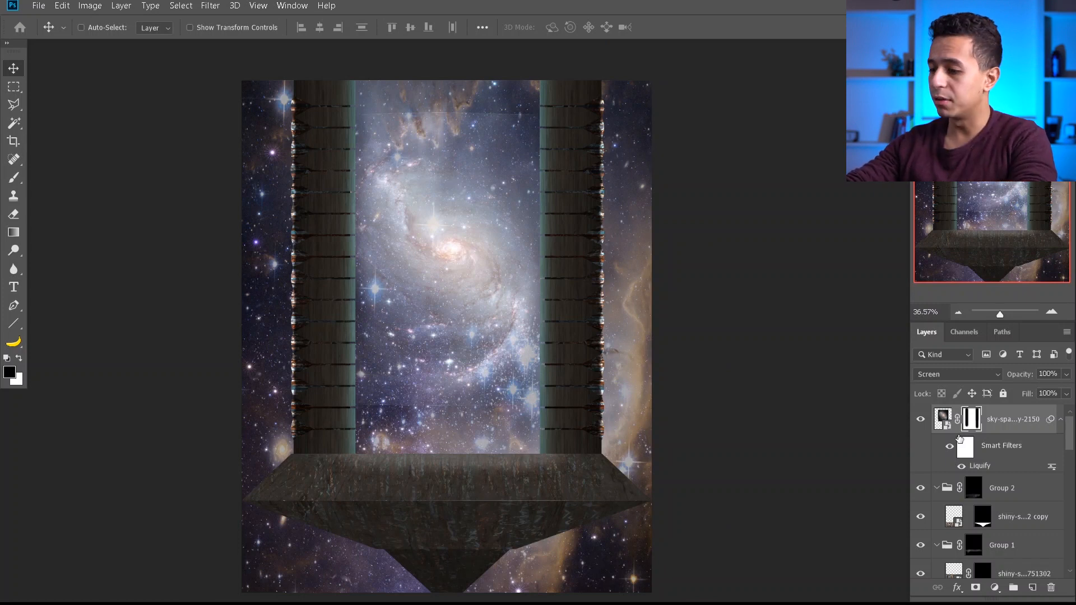
pyautogui.scroll(-5, 960, 438)
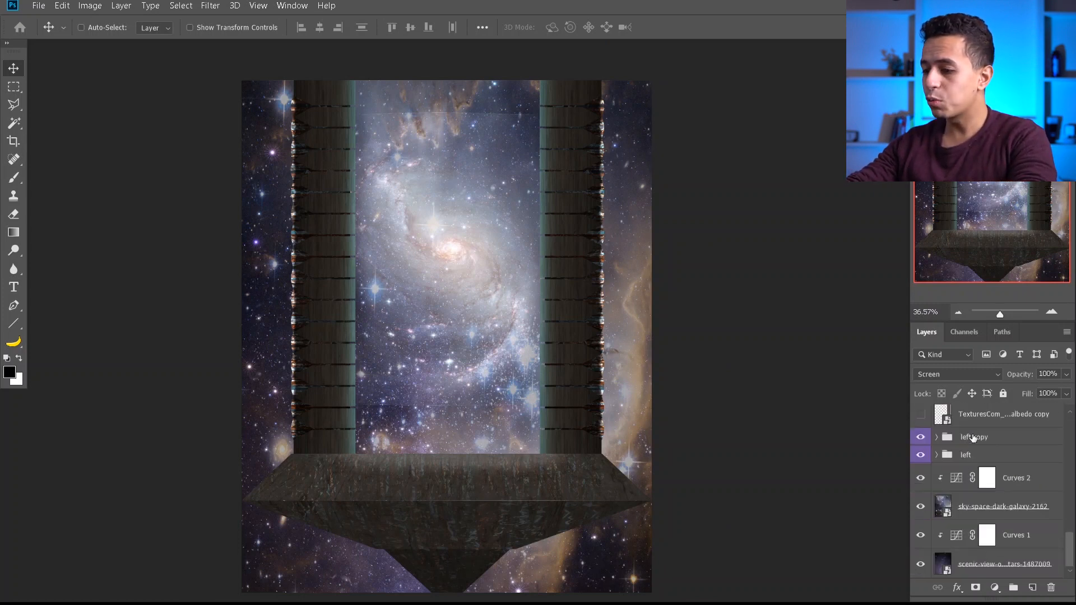
pyautogui.click(983, 511)
pyautogui.click(995, 479)
pyautogui.click(995, 588)
pyautogui.click(986, 409)
pyautogui.moveTo(667, 419); pyautogui.dragTo(674, 437)
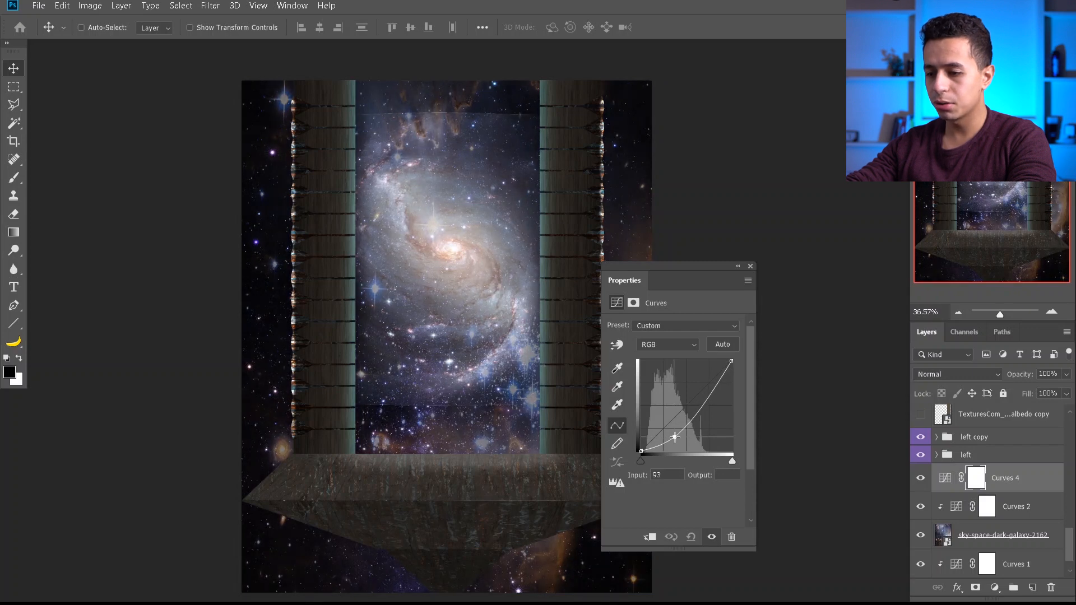
pyautogui.click(751, 267)
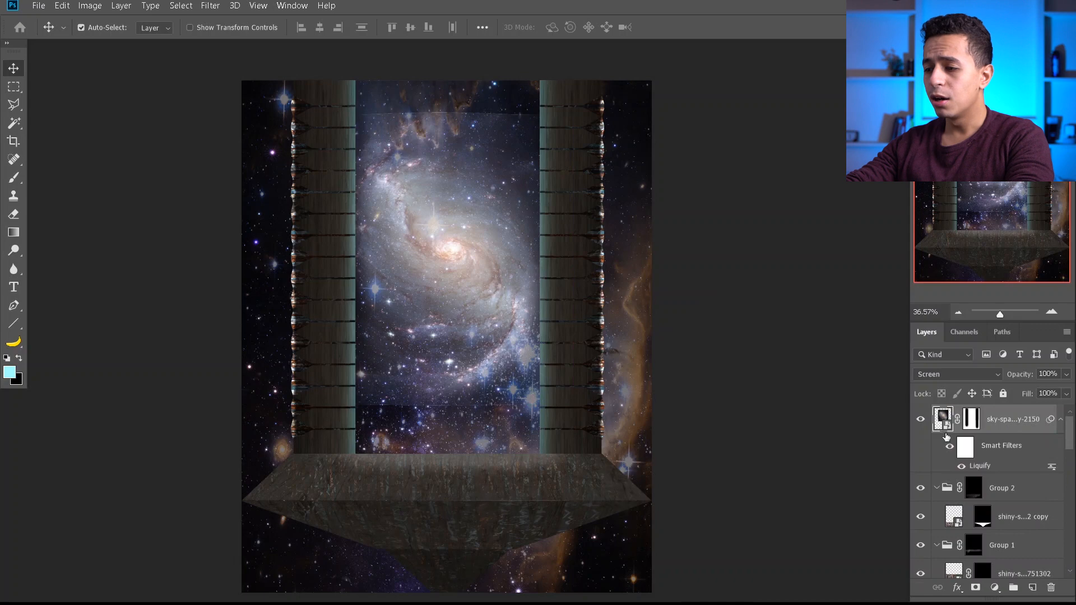
# Unlink the galaxy layer's mask and stretch the galaxy to 37.96% width and 32.37% height to fill the opening between the pillars
pyautogui.hotkey('ctrl', 't')
pyautogui.press('Escape')
pyautogui.click(957, 420)
pyautogui.hotkey('ctrl', 't')
pyautogui.moveTo(448, 114); pyautogui.dragTo(451, 78)
pyautogui.moveTo(453, 153); pyautogui.dragTo(453, 165)
pyautogui.moveTo(318, 293); pyautogui.dragTo(311, 292)
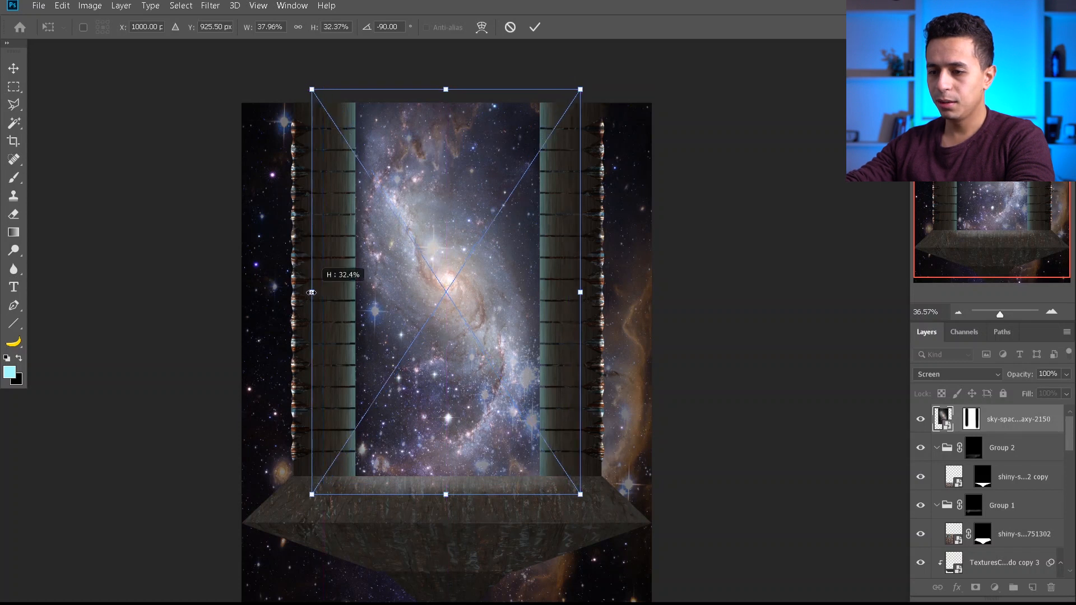
pyautogui.press('Return')
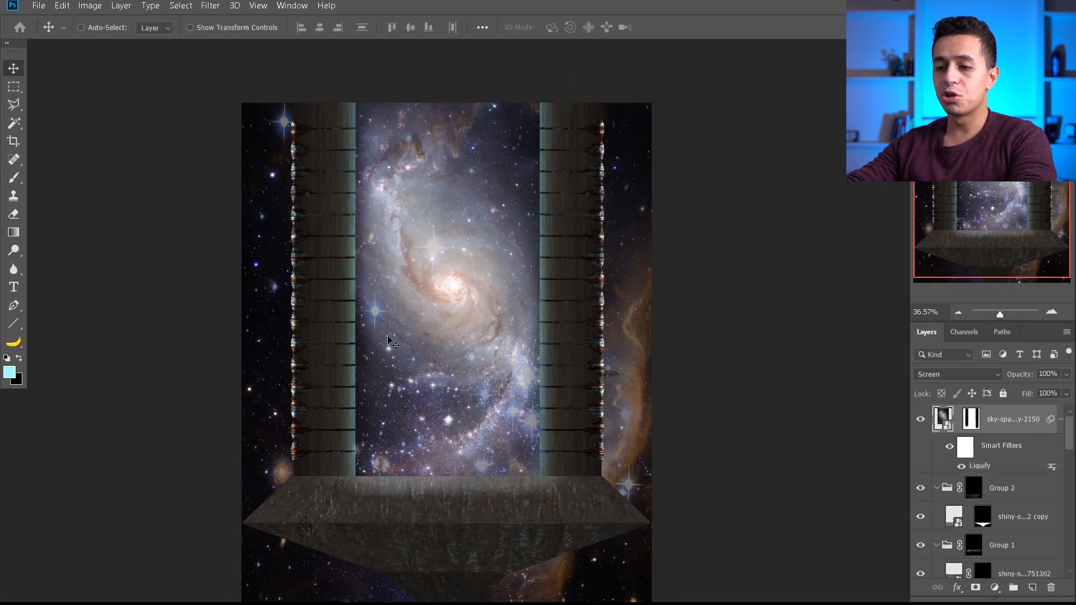
# On a new top layer, fill a rectangular selection of the opening between the pillars with light cyan and blend it in Screen mode
pyautogui.scroll(1, 395, 333)
pyautogui.scroll(-2, 405, 317)
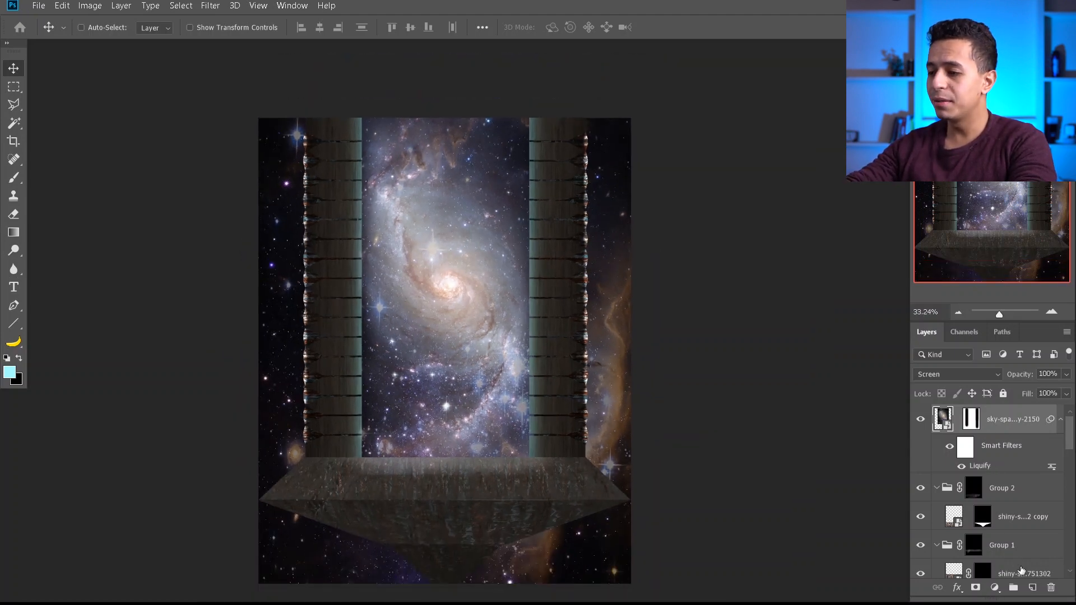
pyautogui.click(1031, 589)
pyautogui.press('m')
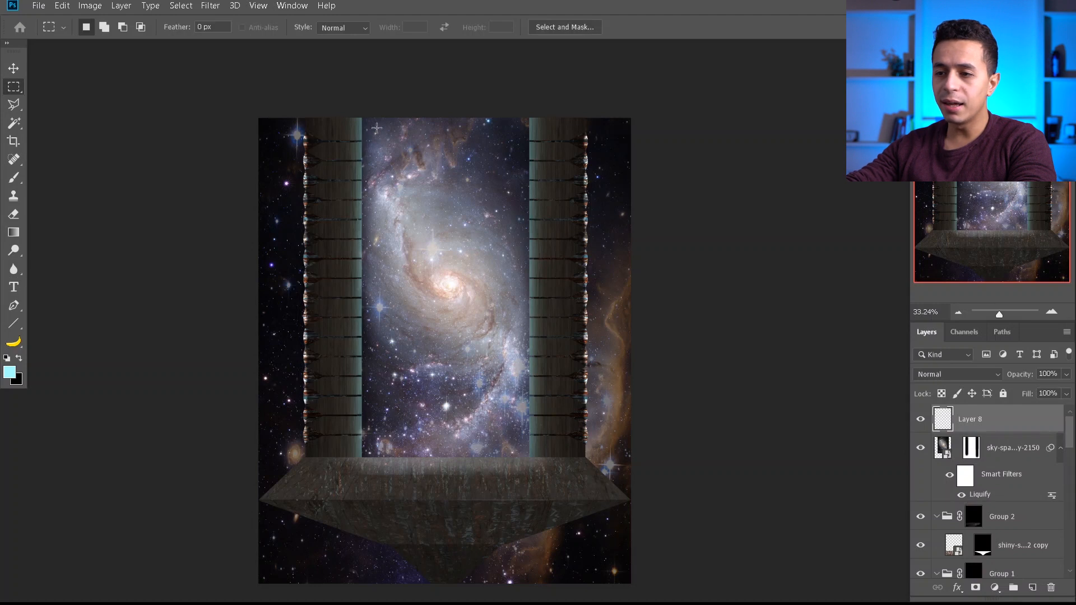
pyautogui.moveTo(362, 117); pyautogui.dragTo(528, 456)
pyautogui.hotkey('alt', 'BackSpace')
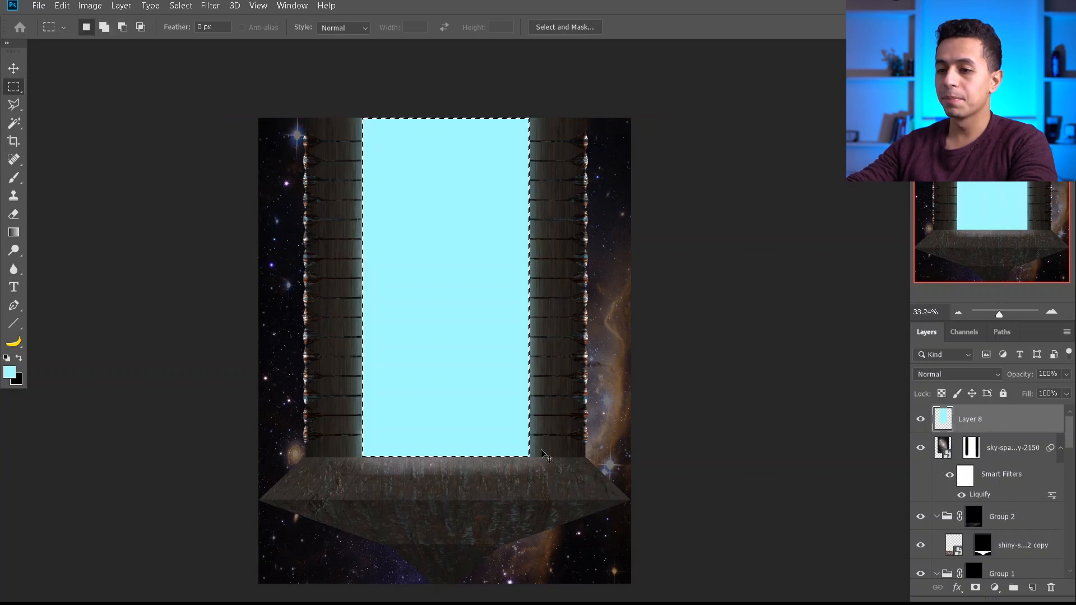
pyautogui.click(462, 271)
pyautogui.click(974, 376)
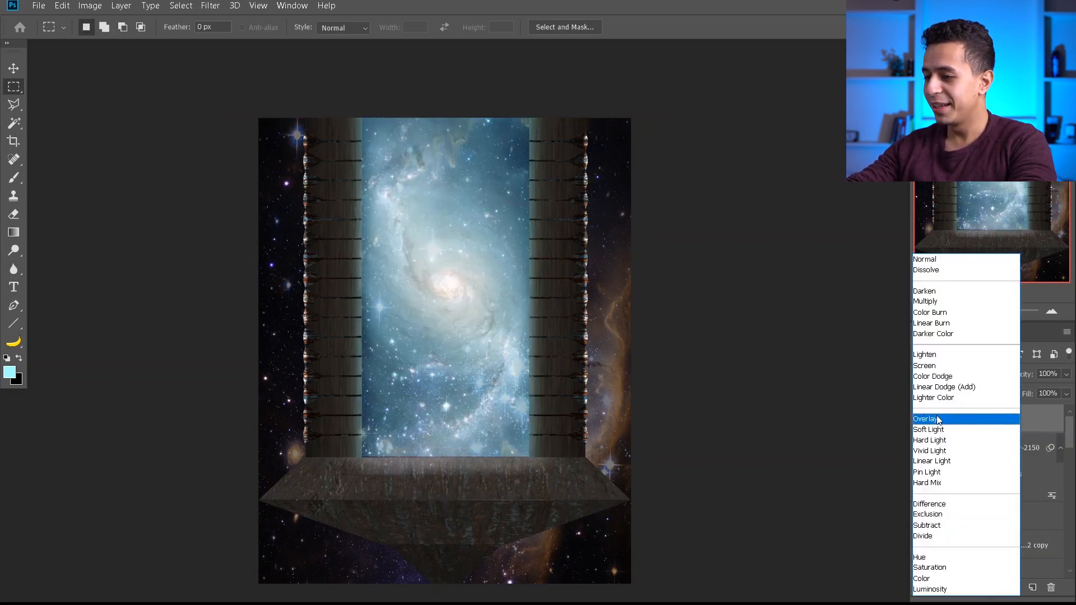
pyautogui.click(935, 367)
# Soften the cyan rectangle with a Gaussian Blur, lower its fill to 14%, and compare the image with and without the layer
pyautogui.click(210, 6)
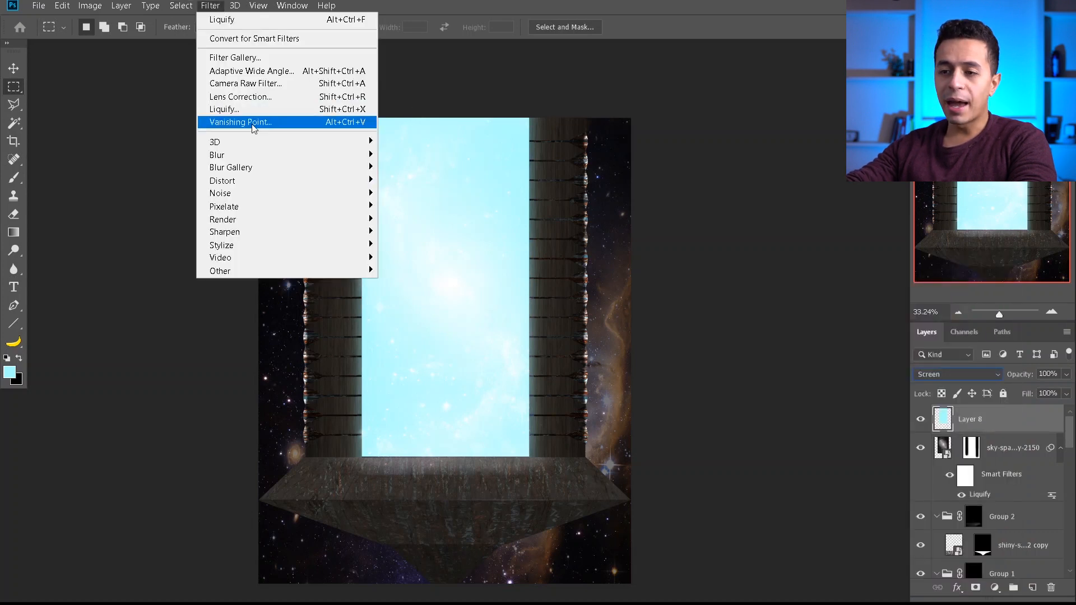
pyautogui.moveTo(336, 155)
pyautogui.click(409, 206)
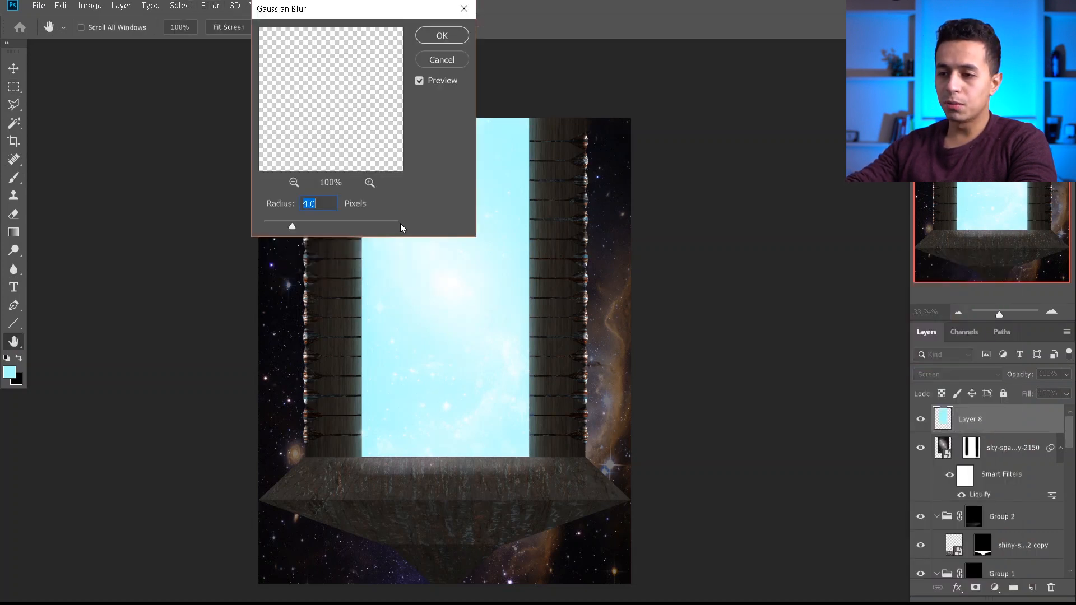
pyautogui.moveTo(309, 230); pyautogui.dragTo(331, 230)
pyautogui.click(444, 40)
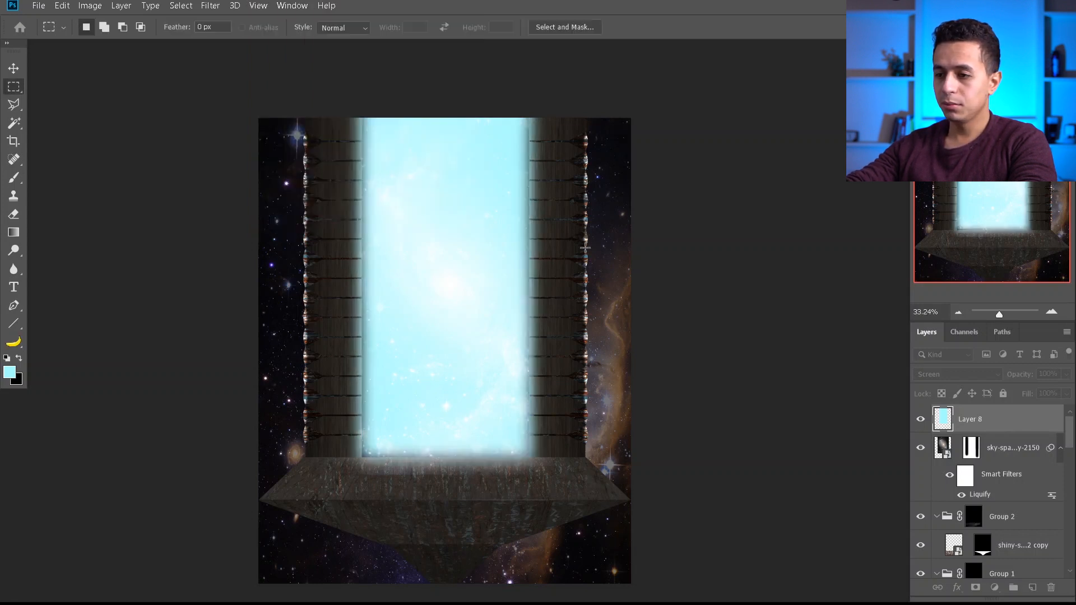
pyautogui.moveTo(1027, 395)
pyautogui.mouseDown()
pyautogui.moveTo(1015, 395)
pyautogui.moveTo(1027, 396)
pyautogui.mouseUp()
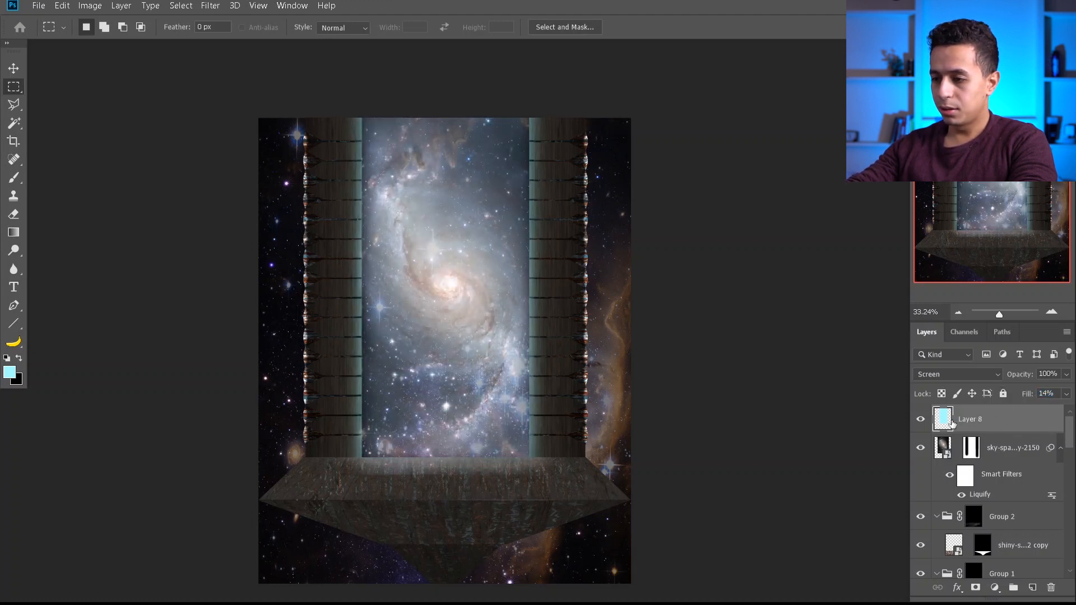
pyautogui.click(921, 420)
pyautogui.click(921, 420)
pyautogui.click(921, 420)
pyautogui.click(921, 420)
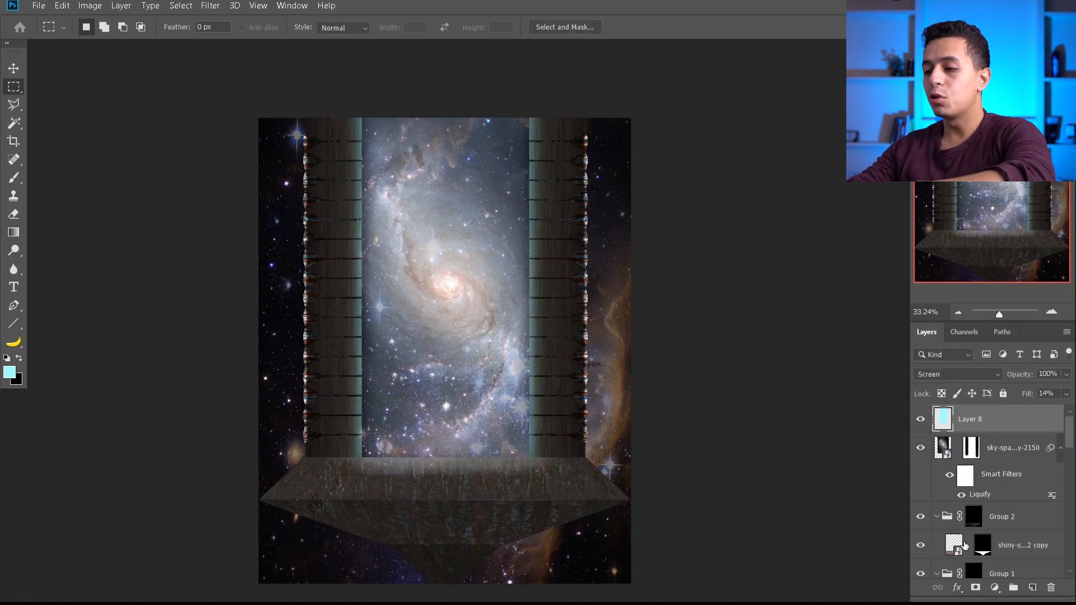
# Duplicate the cyan layer at 0% fill and give the copy a light blue (35c4ff) Outer Glow at 100% opacity
pyautogui.hotkey('ctrl', 'j')
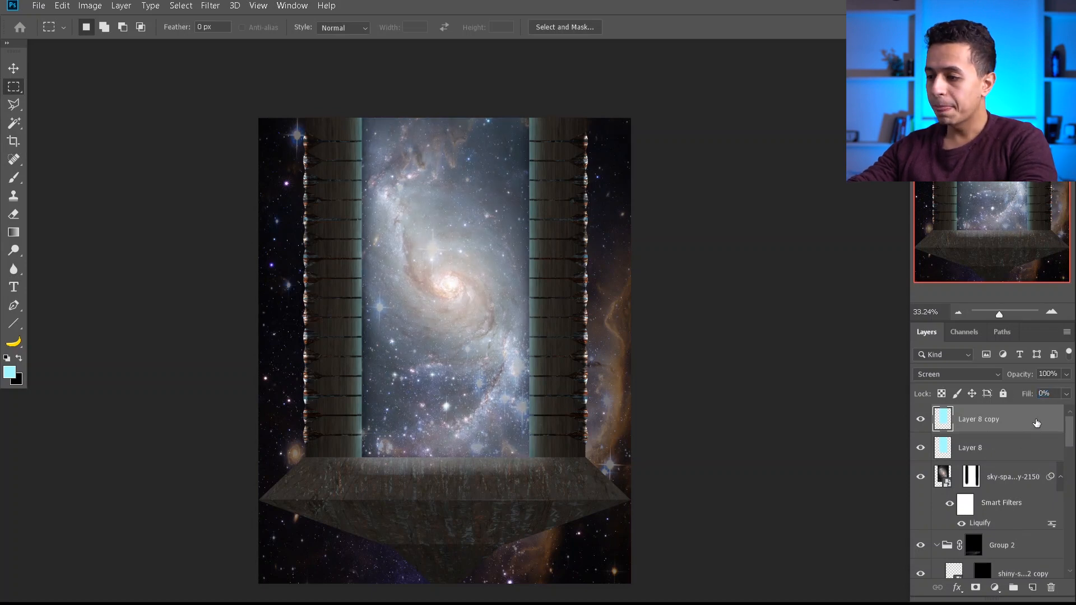
pyautogui.rightClick(1036, 413)
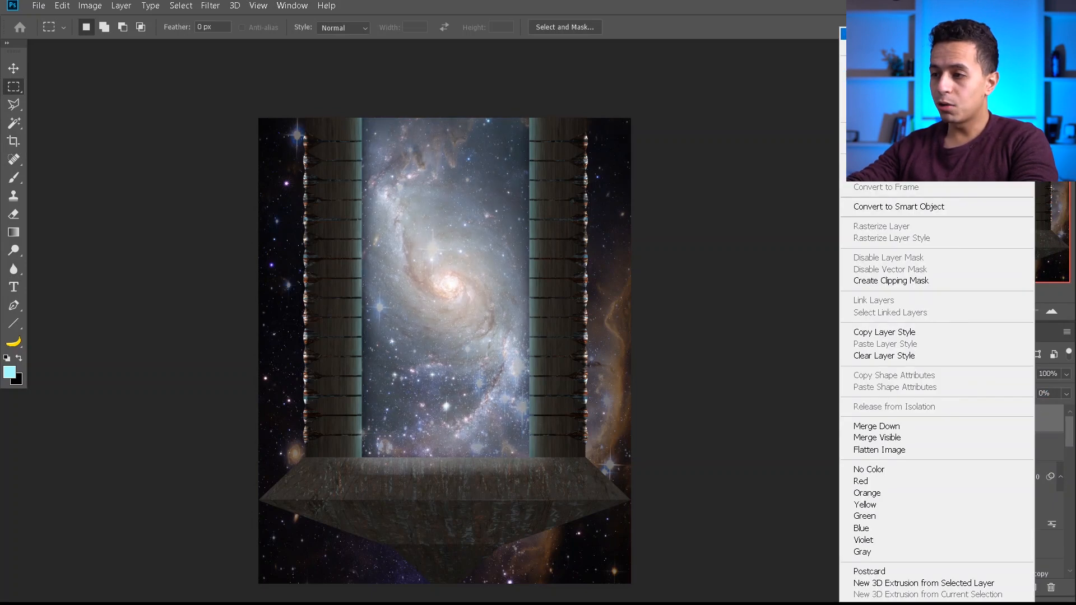
pyautogui.click(919, 34)
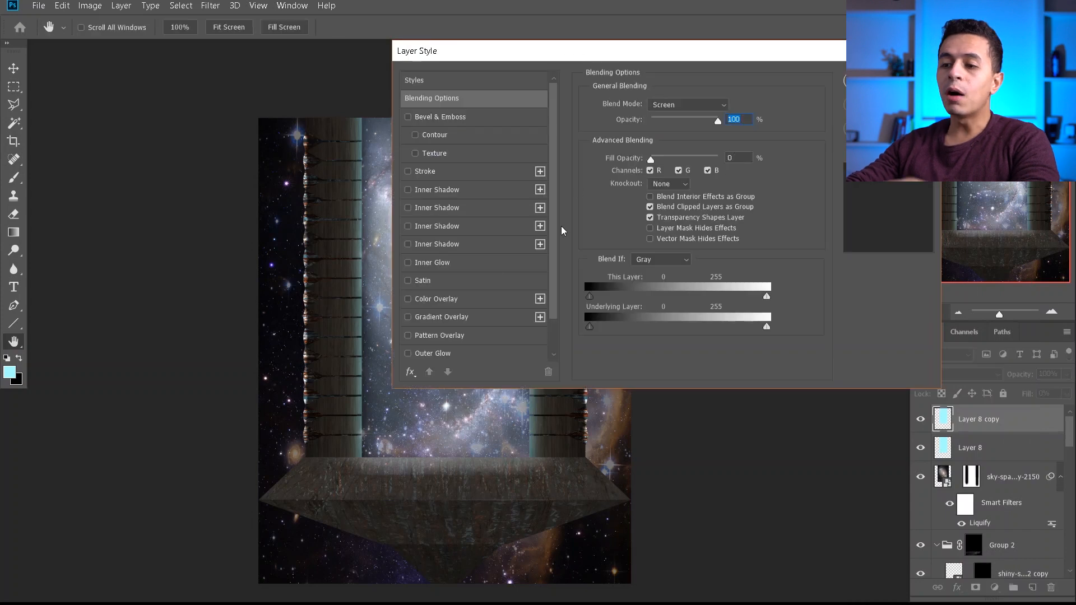
pyautogui.scroll(-1, 514, 321)
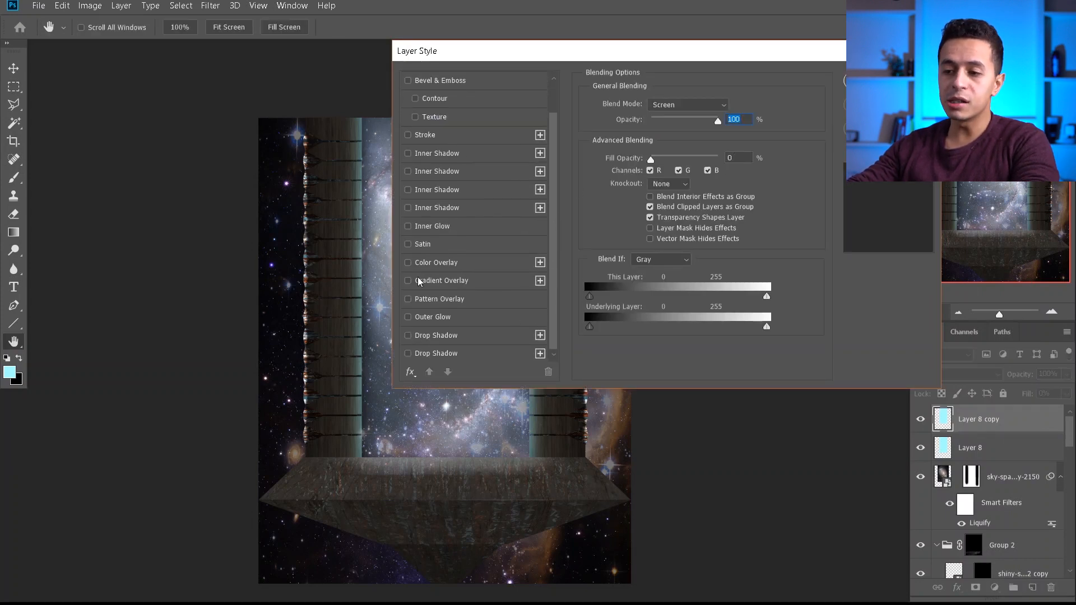
pyautogui.click(428, 317)
pyautogui.write('100')
pyautogui.click(621, 154)
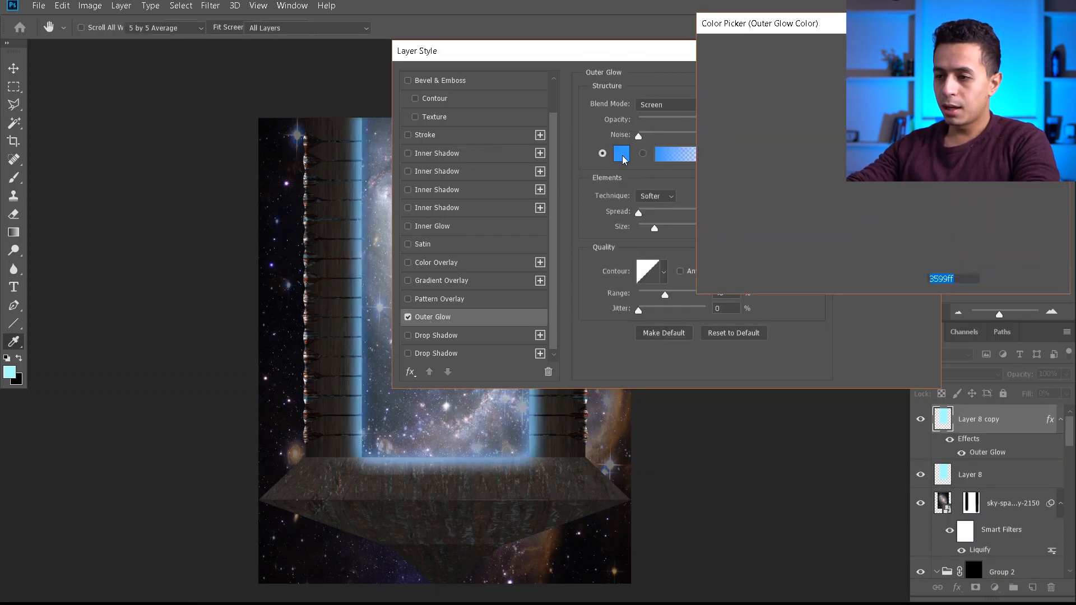
pyautogui.moveTo(898, 132); pyautogui.dragTo(898, 137)
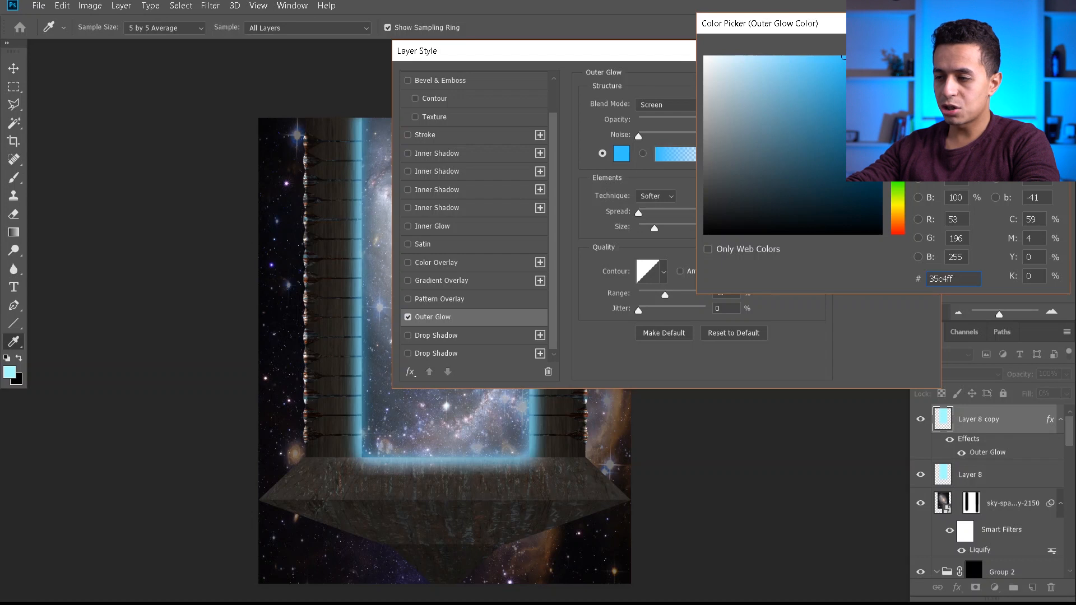
pyautogui.press('Return')
# Set the Outer Glow's size to 229 px, range to 100% and opacity to 32%, and reduce the layer's opacity to 50%
pyautogui.moveTo(653, 228); pyautogui.dragTo(701, 229)
pyautogui.moveTo(665, 295); pyautogui.dragTo(707, 294)
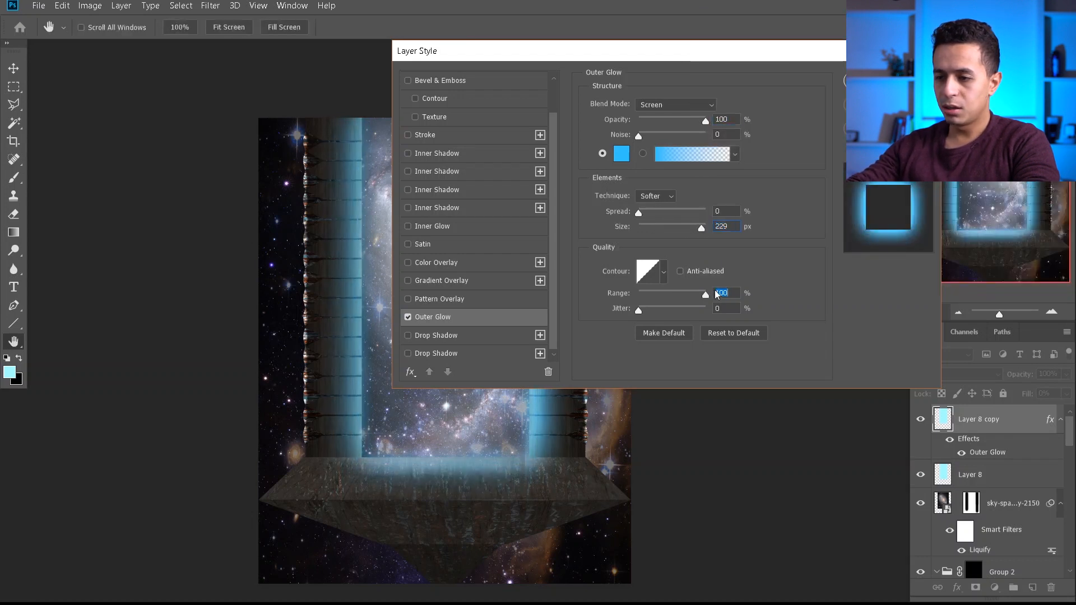
pyautogui.moveTo(664, 120); pyautogui.dragTo(642, 116)
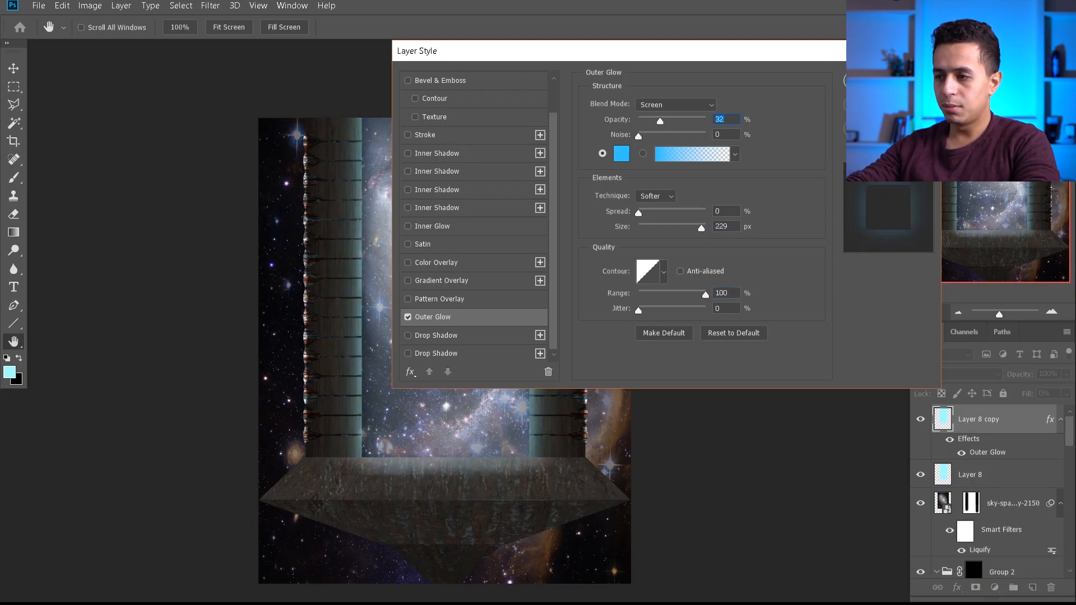
pyautogui.press('Return')
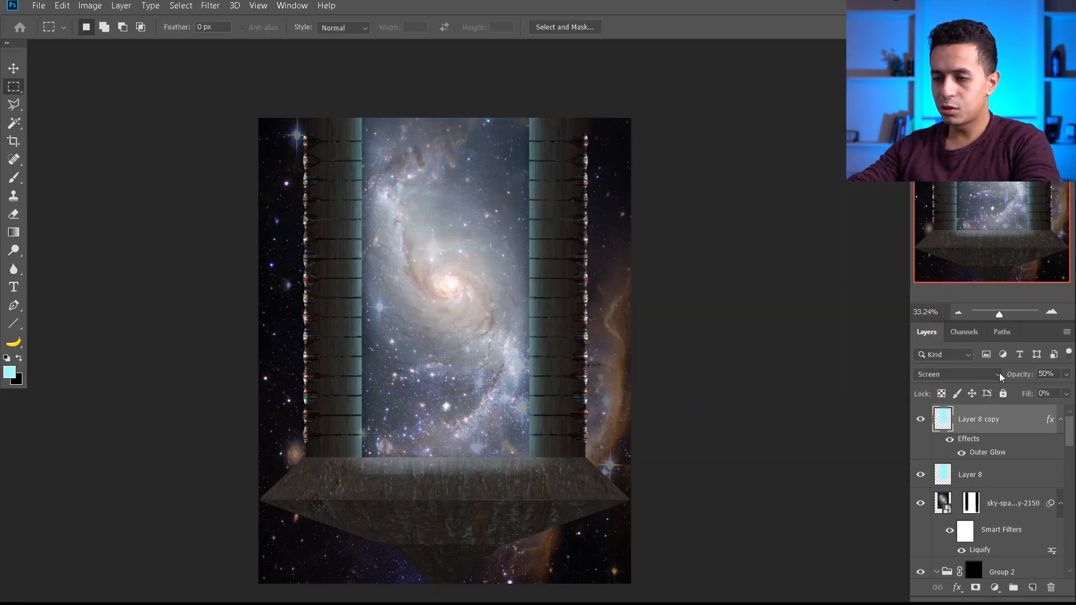
pyautogui.click(963, 482)
pyautogui.press('e')
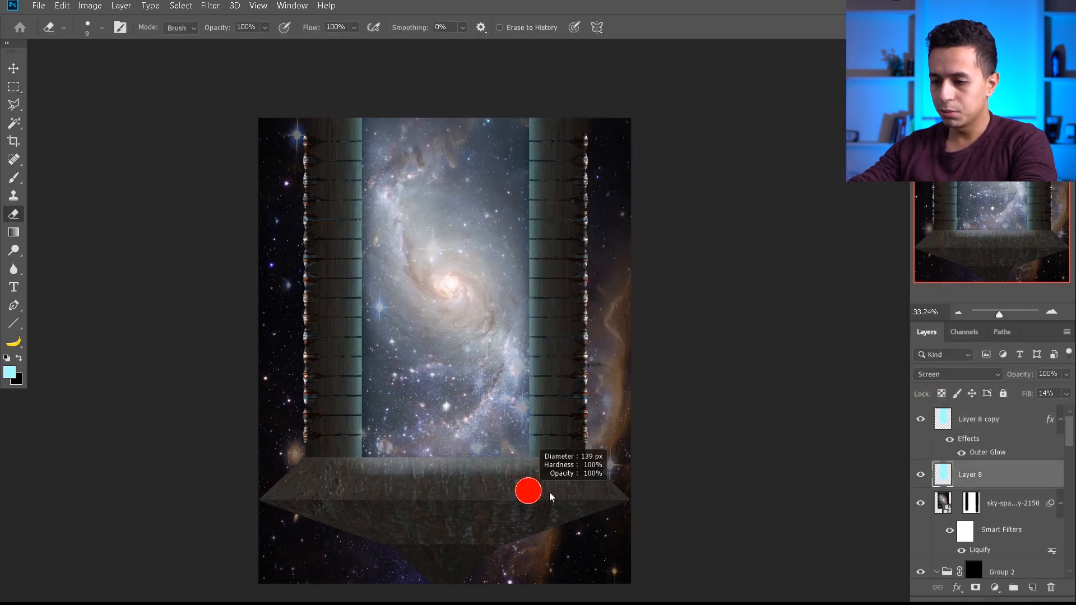
pyautogui.press('v')
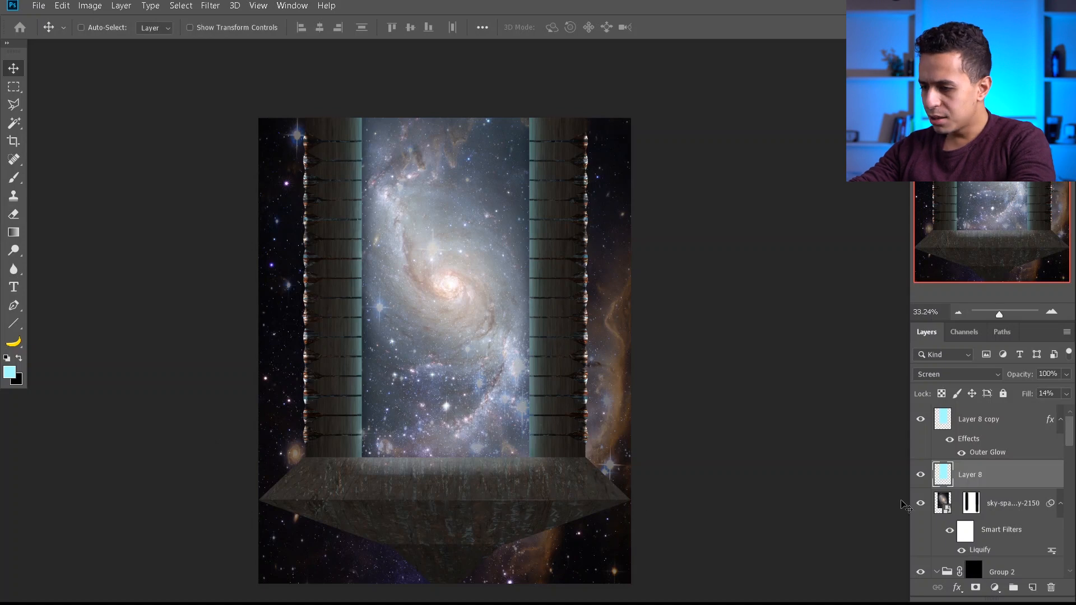
# Isolate Layer 2 and paint over the lighter highlight on the platform's top face with gray sampled from the surface
pyautogui.scroll(-1, 919, 503)
pyautogui.scroll(2, 419, 476)
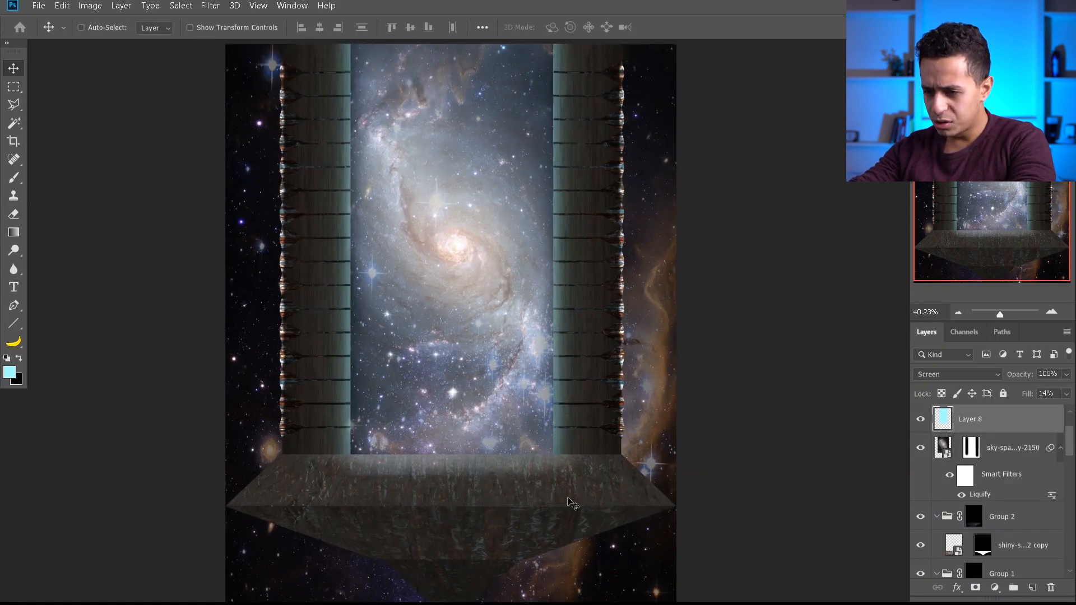
pyautogui.scroll(-6, 964, 482)
pyautogui.scroll(2, 964, 486)
pyautogui.click(964, 485)
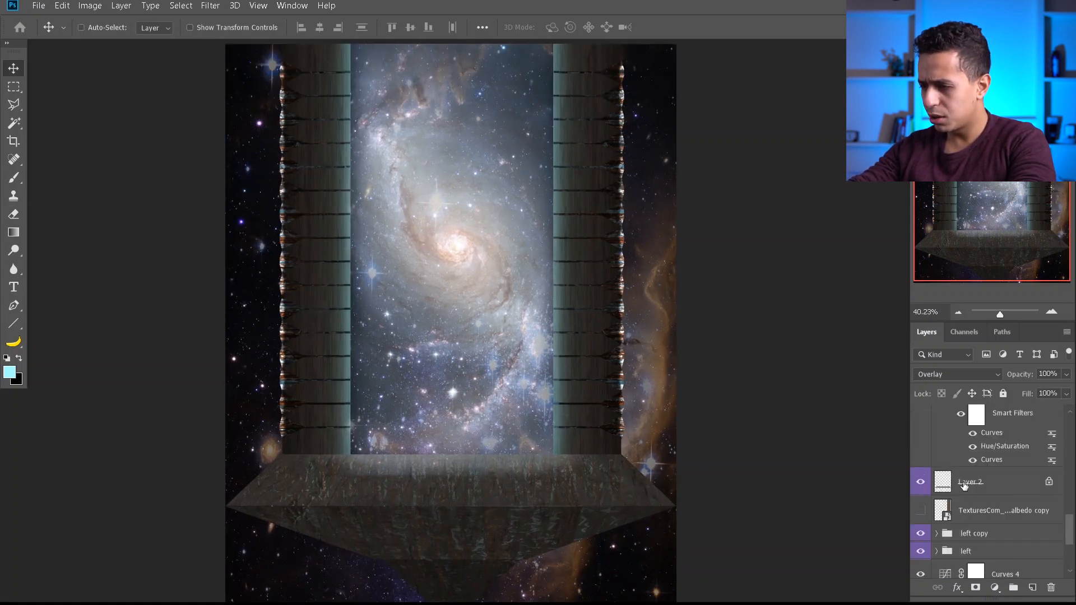
pyautogui.keyDown('alt'); pyautogui.click(922, 485); pyautogui.keyUp('alt')
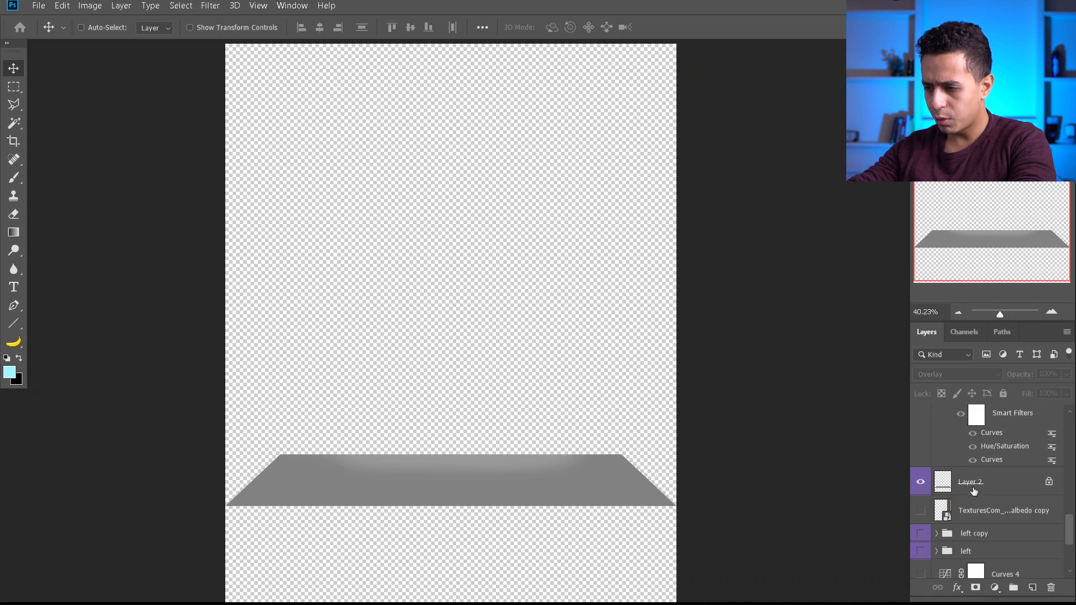
pyautogui.click(940, 483)
pyautogui.press('b')
pyautogui.keyDown('alt'); pyautogui.click(614, 463); pyautogui.keyUp('alt')
pyautogui.moveTo(615, 461); pyautogui.dragTo(231, 457)
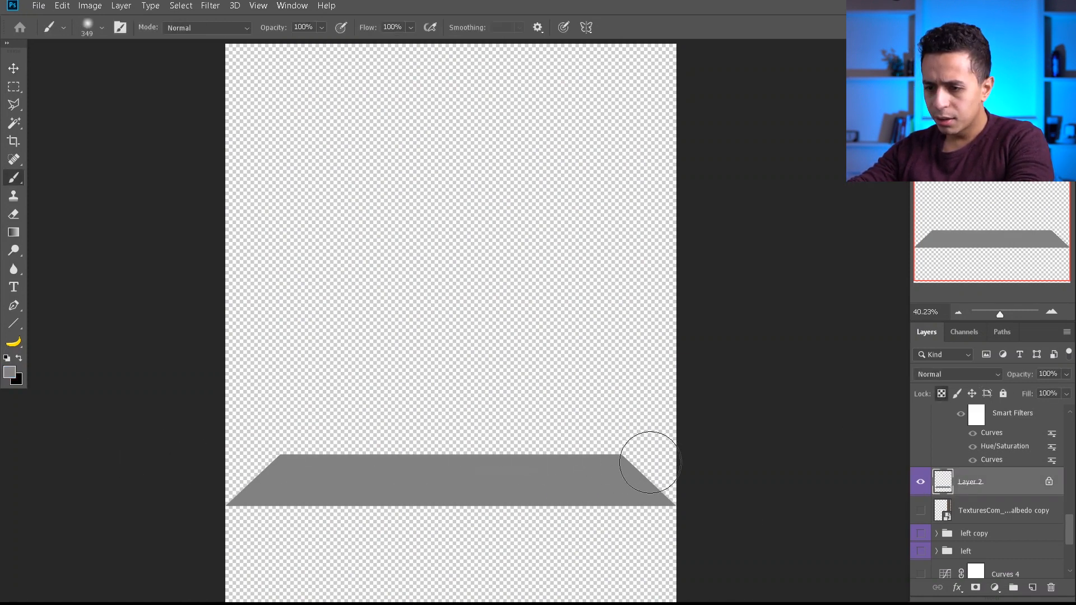
# Show all layers again and paint black on the galaxy layer's mask to remove its light spilling over the platform
pyautogui.keyDown('alt'); pyautogui.click(923, 483); pyautogui.keyUp('alt')
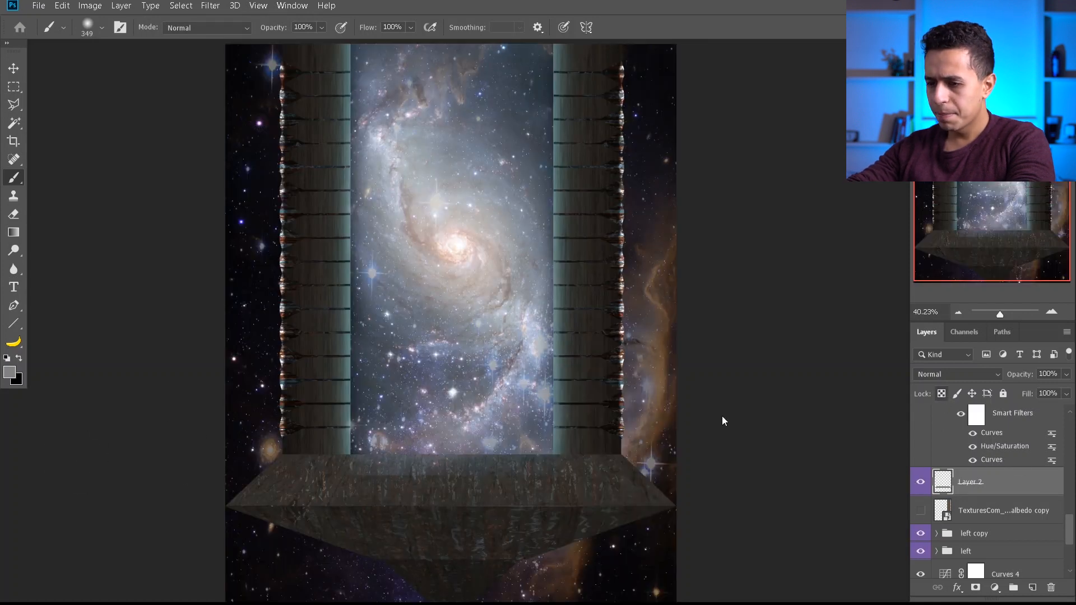
pyautogui.press('v')
pyautogui.keyDown('ctrl'); pyautogui.click(397, 450); pyautogui.keyUp('ctrl')
pyautogui.click(930, 422)
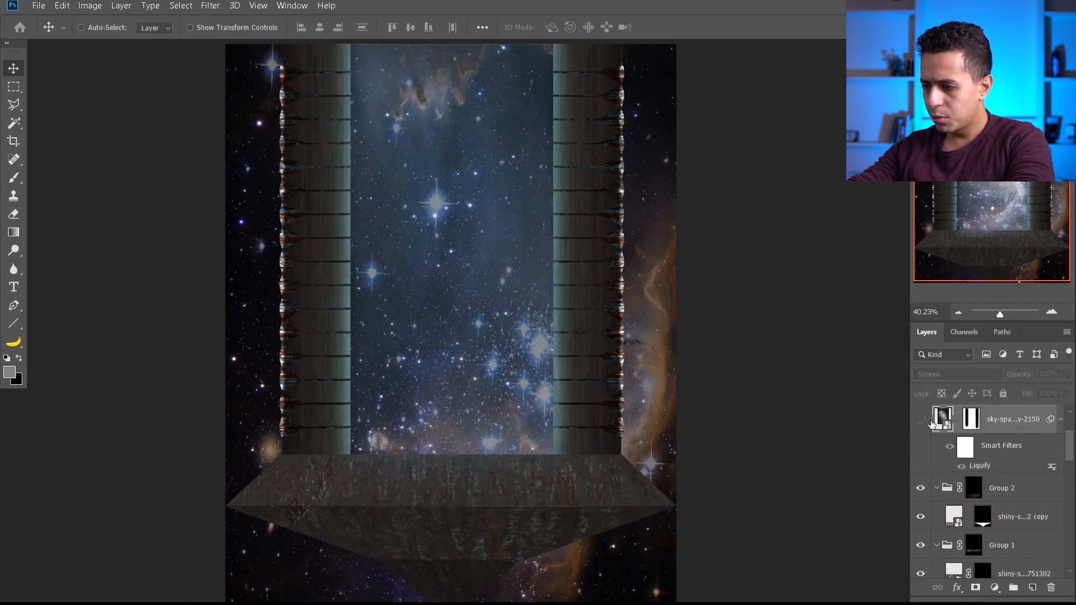
pyautogui.click(921, 421)
pyautogui.press('b')
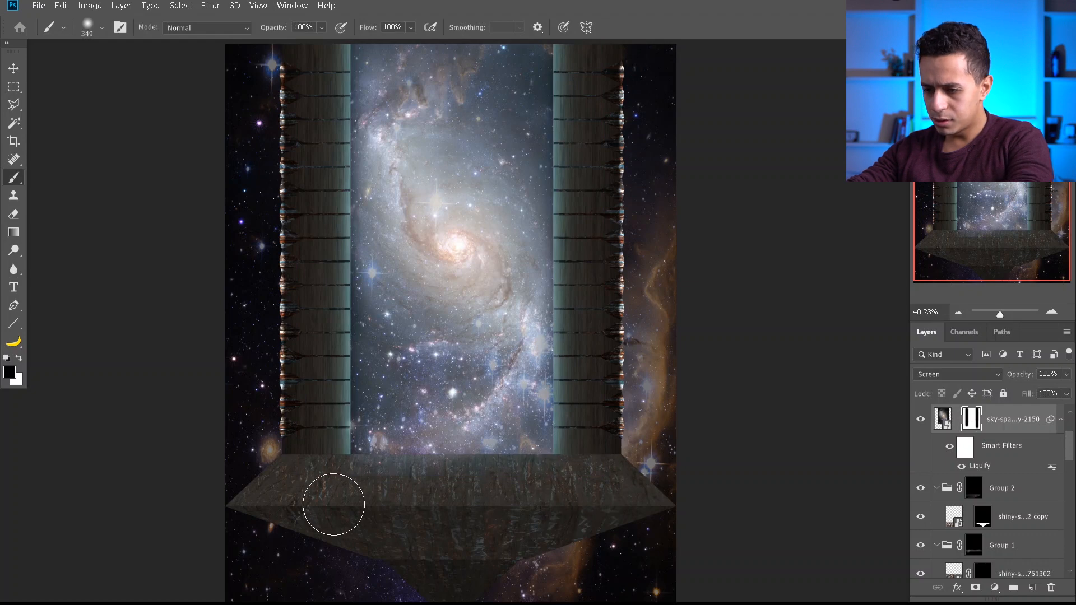
pyautogui.moveTo(575, 488)
pyautogui.mouseDown()
pyautogui.moveTo(562, 486)
pyautogui.moveTo(583, 503)
pyautogui.mouseUp()
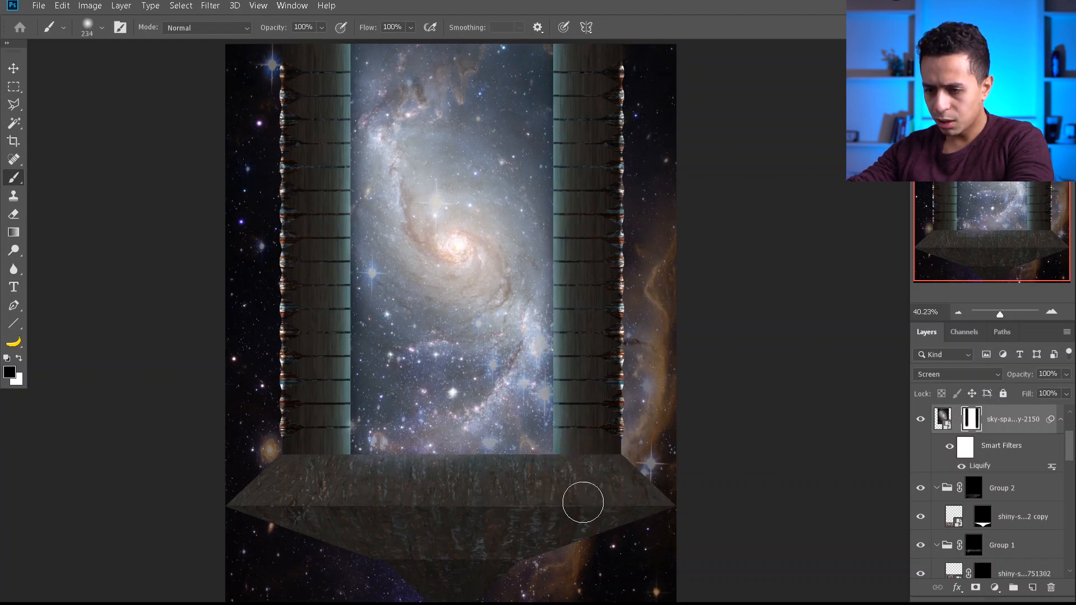
# Apply Brightness/Contrast to the texture on the platform's front face, with contrast 38 and lowered brightness
pyautogui.press('v')
pyautogui.keyDown('alt'); pyautogui.scroll(5, 343, 496); pyautogui.keyUp('alt')
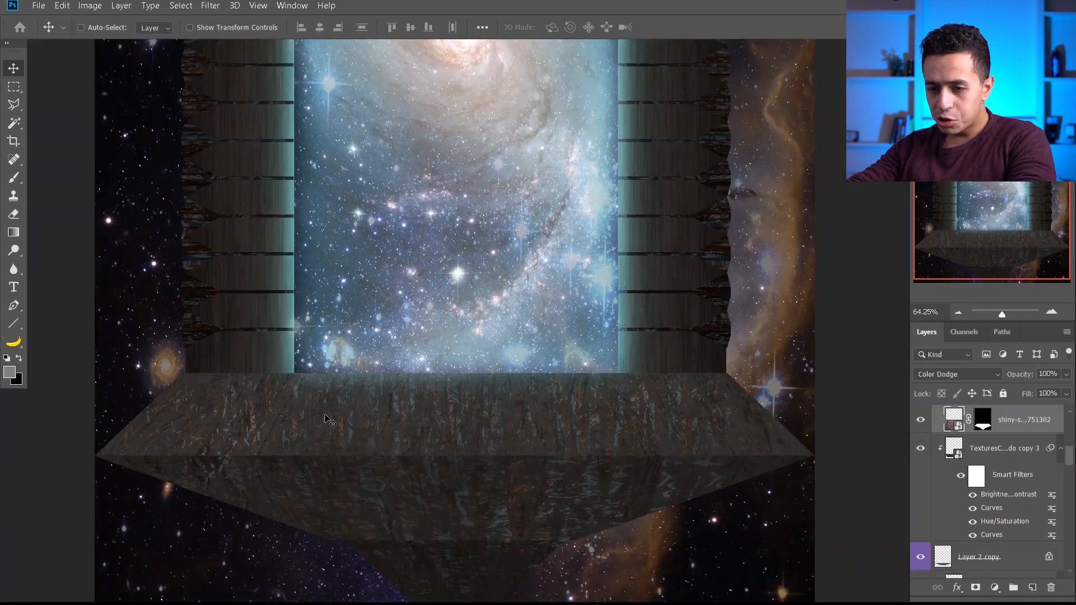
pyautogui.scroll(-3, 331, 421)
pyautogui.click(1004, 448)
pyautogui.scroll(-1, 976, 491)
pyautogui.scroll(1, 978, 490)
pyautogui.scroll(3, 974, 455)
pyautogui.scroll(-1, 972, 471)
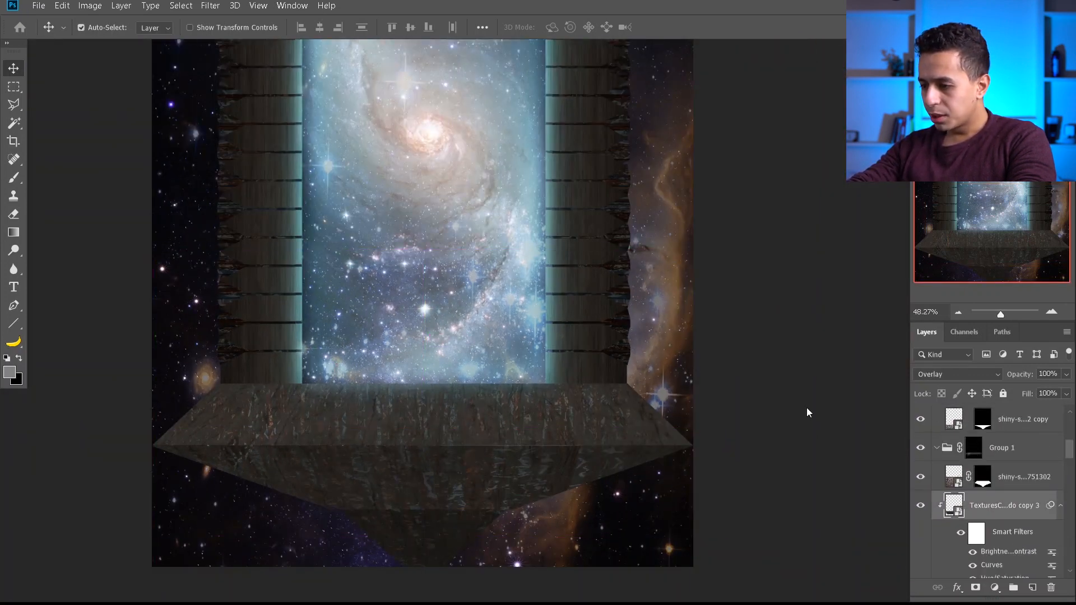
pyautogui.hotkey('ctrl', 'alt', 'b')
pyautogui.moveTo(522, 217); pyautogui.dragTo(470, 184)
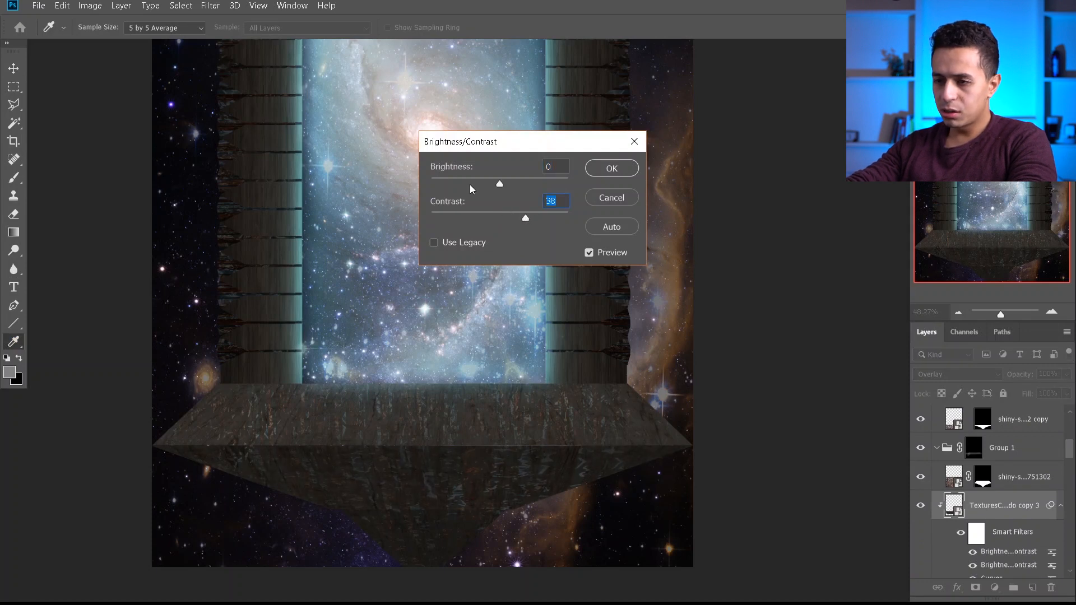
pyautogui.click(612, 169)
# Darken the wood texture on the platform's lowest face with Brightness/Contrast by lowering the brightness
pyautogui.keyDown('ctrl'); pyautogui.click(438, 528); pyautogui.keyUp('ctrl')
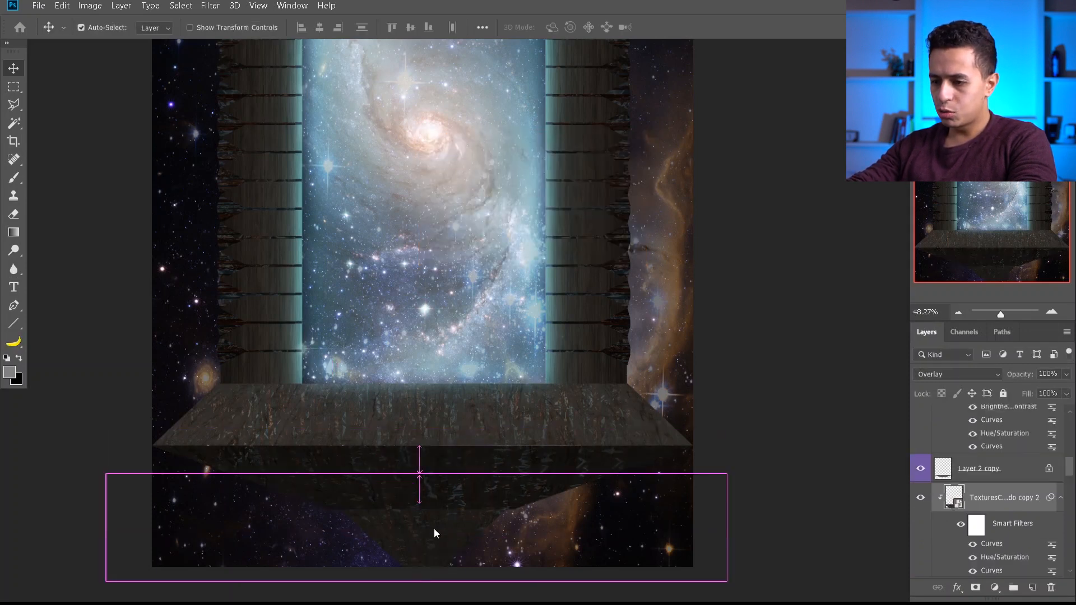
pyautogui.hotkey('ctrl', 'alt', 'b')
pyautogui.moveTo(480, 183); pyautogui.dragTo(448, 184)
pyautogui.click(612, 168)
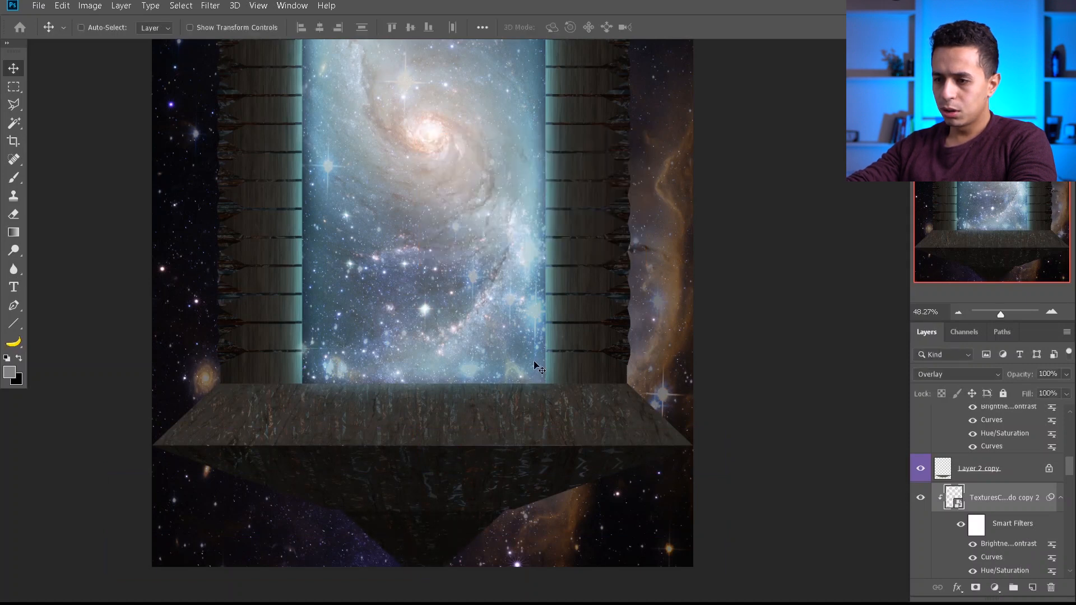
pyautogui.keyDown('ctrl'); pyautogui.click(534, 361); pyautogui.keyUp('ctrl')
pyautogui.hotkey('ctrl', 'alt', 'b')
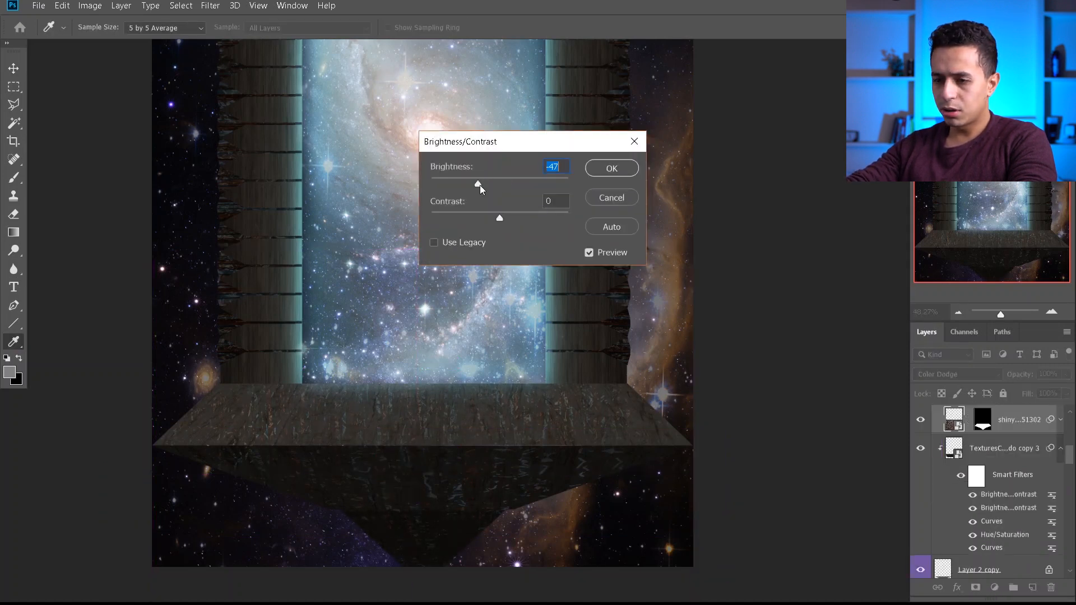
pyautogui.press('Escape')
pyautogui.click(974, 450)
pyautogui.hotkey('ctrl', 'alt', 'b')
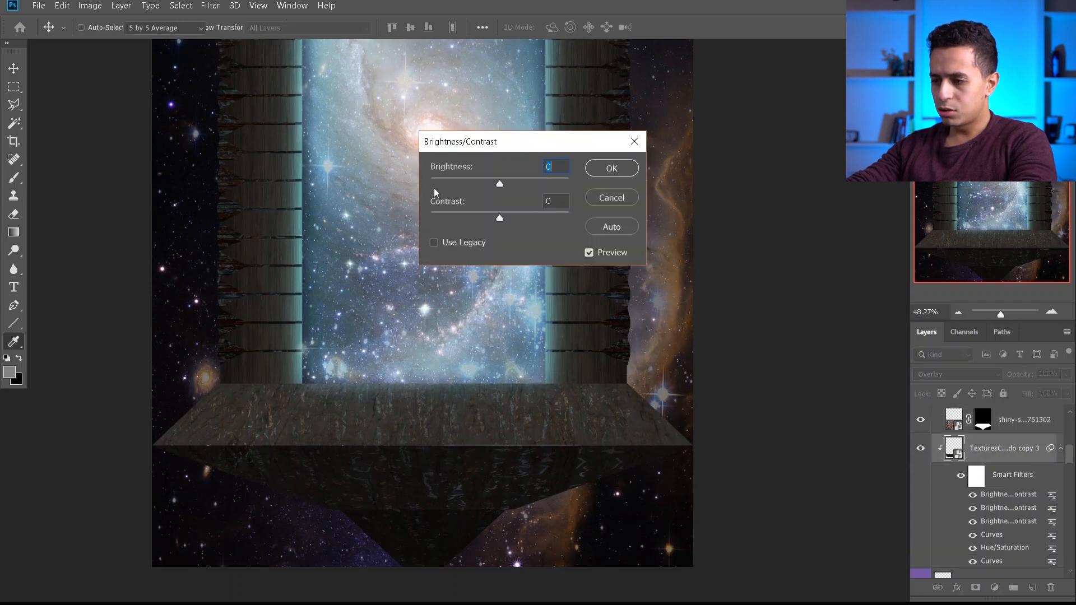
pyautogui.press('Escape')
pyautogui.keyDown('ctrl'); pyautogui.click(507, 410); pyautogui.keyUp('ctrl')
pyautogui.scroll(1, 1059, 548)
pyautogui.scroll(1, 1059, 549)
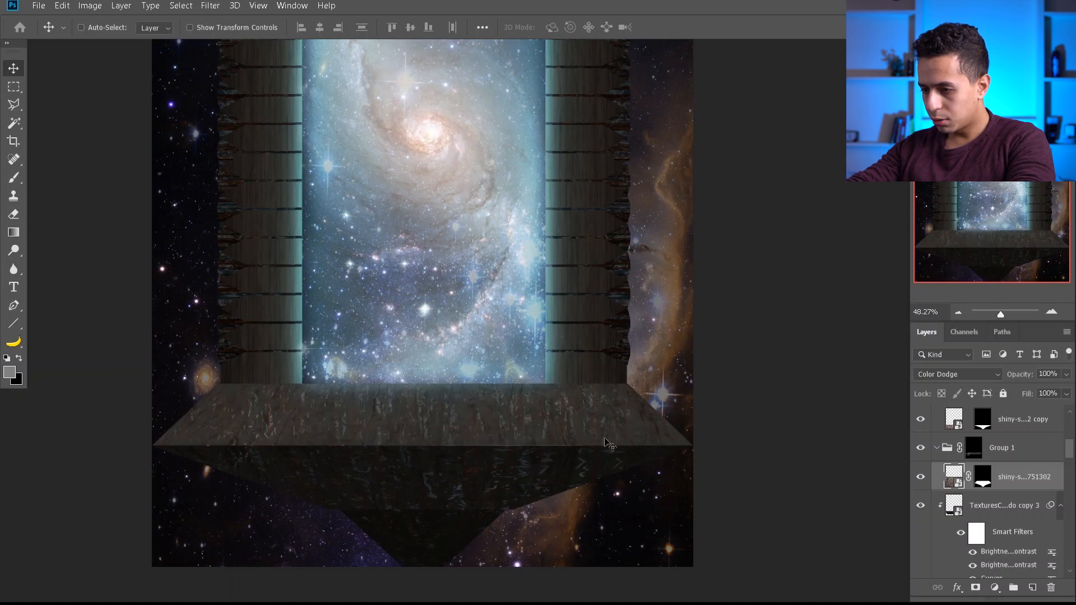
# Darken Layer 2, the base of the platform's top face, with Brightness/Contrast at brightness -47
pyautogui.rightClick(556, 403)
pyautogui.click(601, 426)
pyautogui.rightClick(605, 429)
pyautogui.click(765, 504)
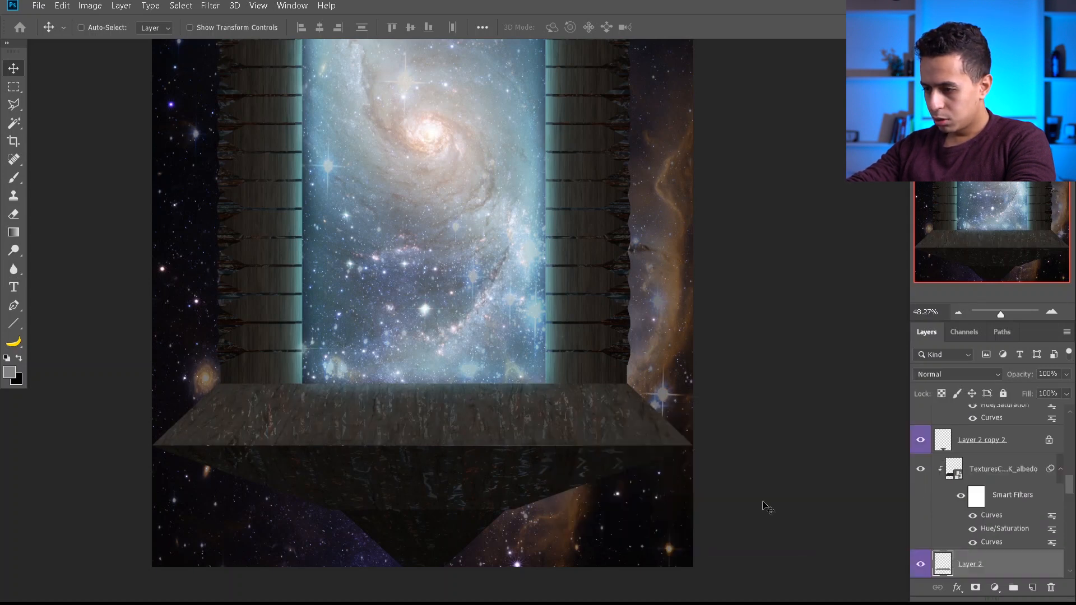
pyautogui.click(913, 566)
pyautogui.hotkey('ctrl', 'alt', 'b')
pyautogui.click(217, 80)
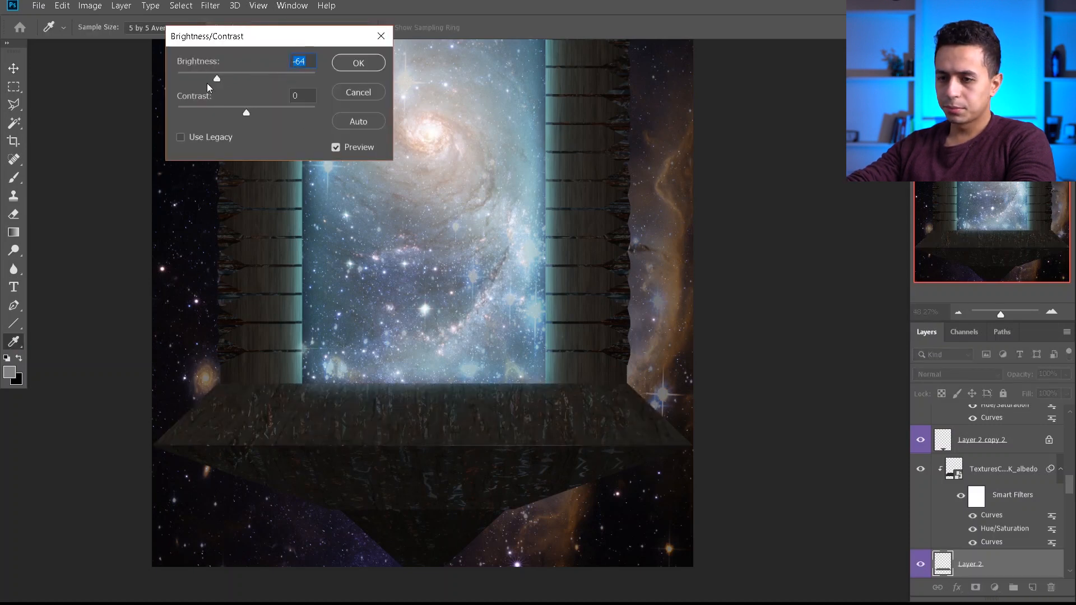
pyautogui.moveTo(193, 83); pyautogui.dragTo(227, 80)
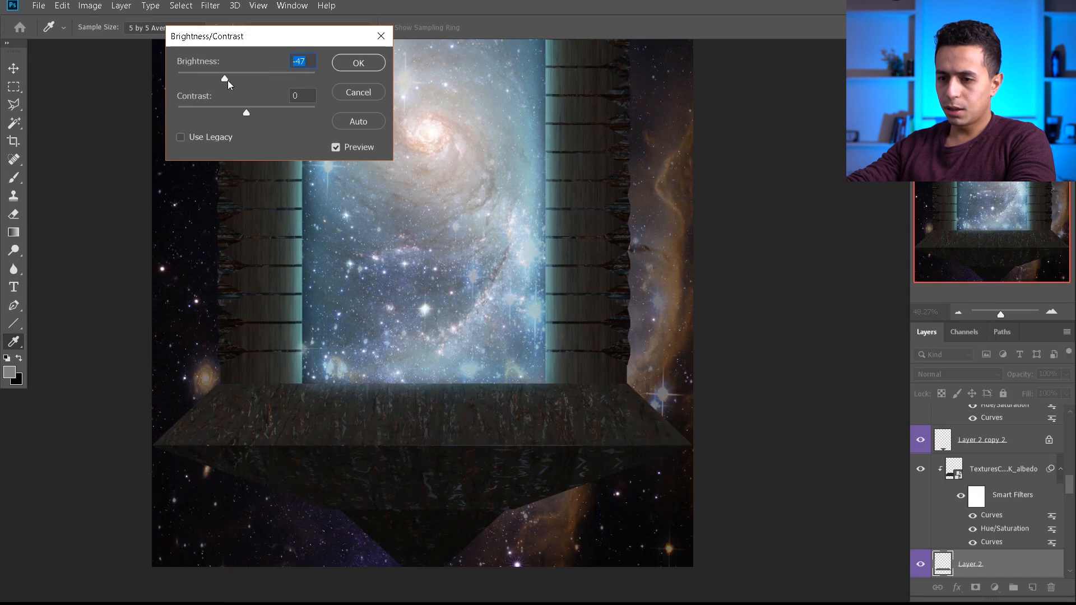
pyautogui.click(372, 69)
# Add a clipped layer above Layer 2 and try a brush stroke in b5ffed at 30% opacity along the platform's rear edge
pyautogui.scroll(-3, 918, 467)
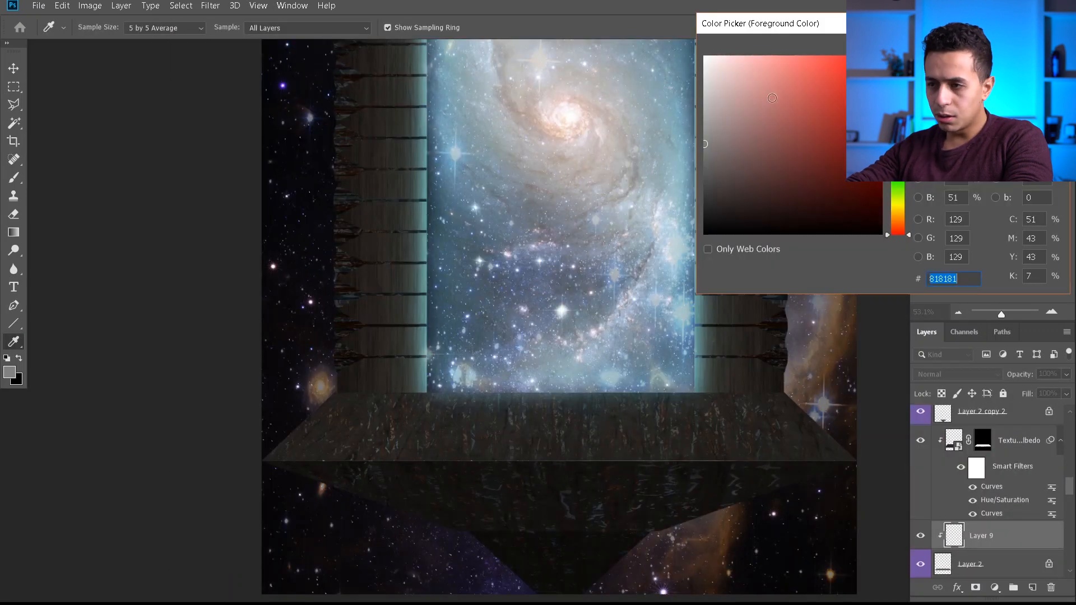
pyautogui.write('b5ffed')
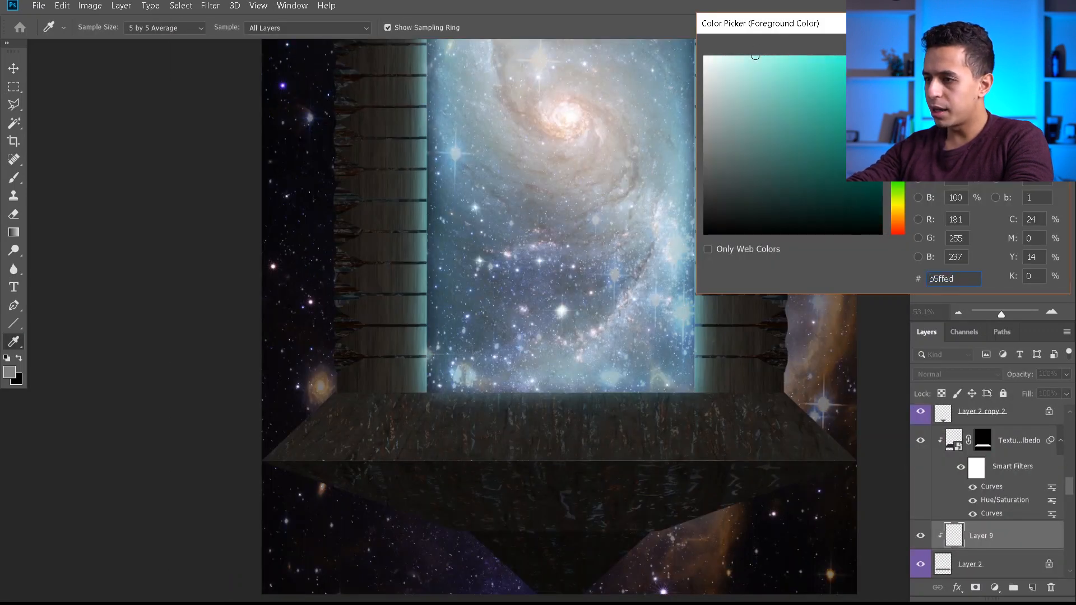
pyautogui.press('Return')
pyautogui.press('b')
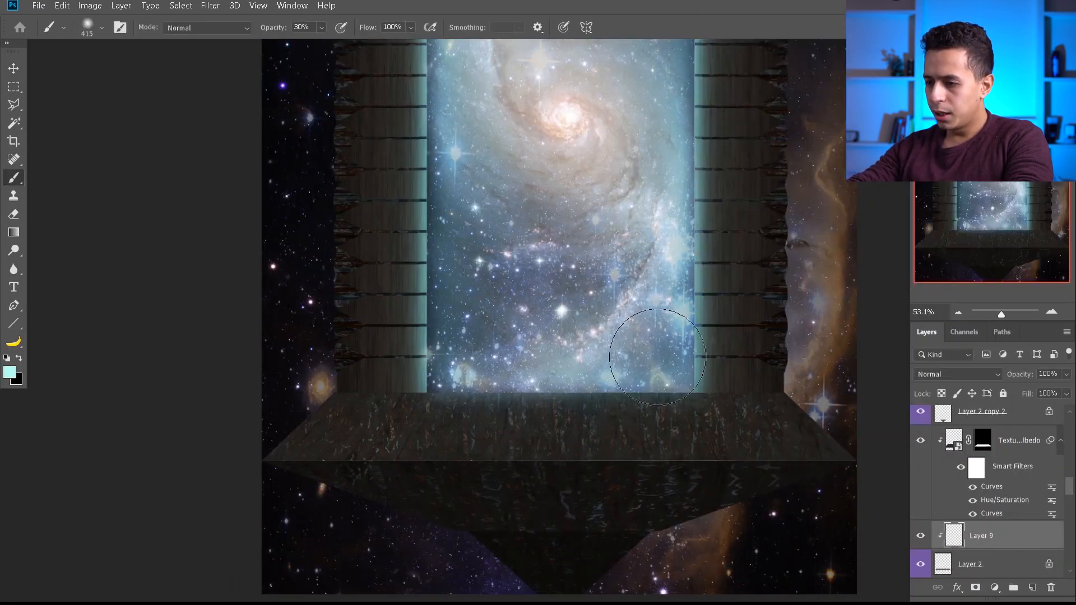
pyautogui.moveTo(640, 345)
pyautogui.mouseDown()
pyautogui.moveTo(567, 337)
pyautogui.moveTo(724, 351)
pyautogui.moveTo(508, 351)
pyautogui.moveTo(698, 360)
pyautogui.moveTo(542, 368)
pyautogui.moveTo(442, 350)
pyautogui.mouseUp()
pyautogui.hotkey('ctrl', 'z')
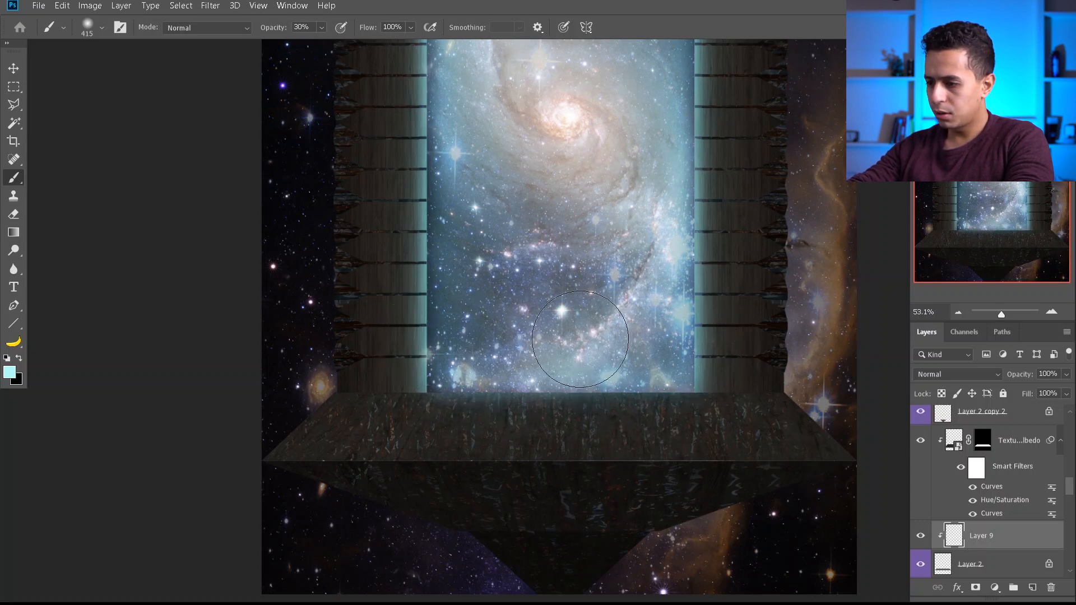
# Move Layer 9 above the wood texture, paint a pale cyan glow along the platform's rear edge, and blend it as Soft Light
pyautogui.moveTo(981, 535); pyautogui.dragTo(981, 428)
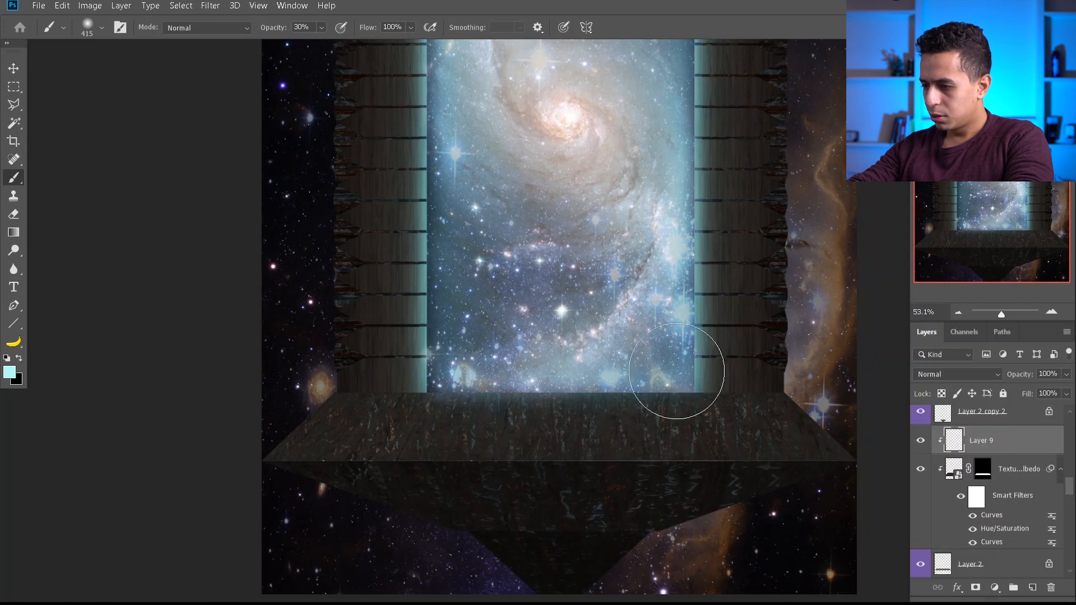
pyautogui.moveTo(685, 374)
pyautogui.mouseDown()
pyautogui.moveTo(554, 378)
pyautogui.moveTo(424, 347)
pyautogui.moveTo(458, 372)
pyautogui.moveTo(570, 382)
pyautogui.moveTo(691, 368)
pyautogui.mouseUp()
pyautogui.click(942, 374)
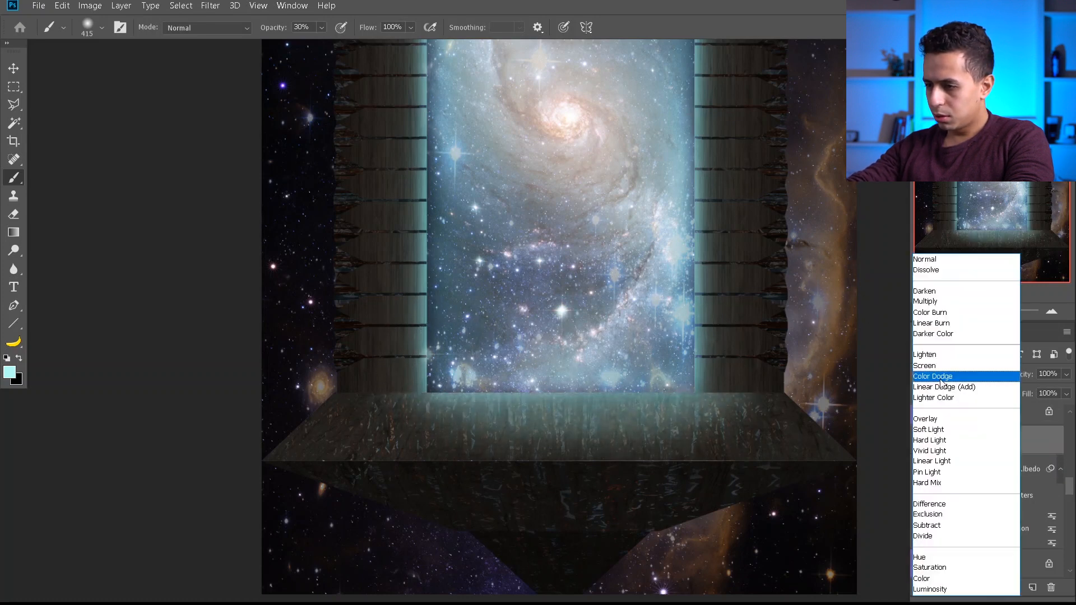
pyautogui.click(939, 430)
pyautogui.click(13, 68)
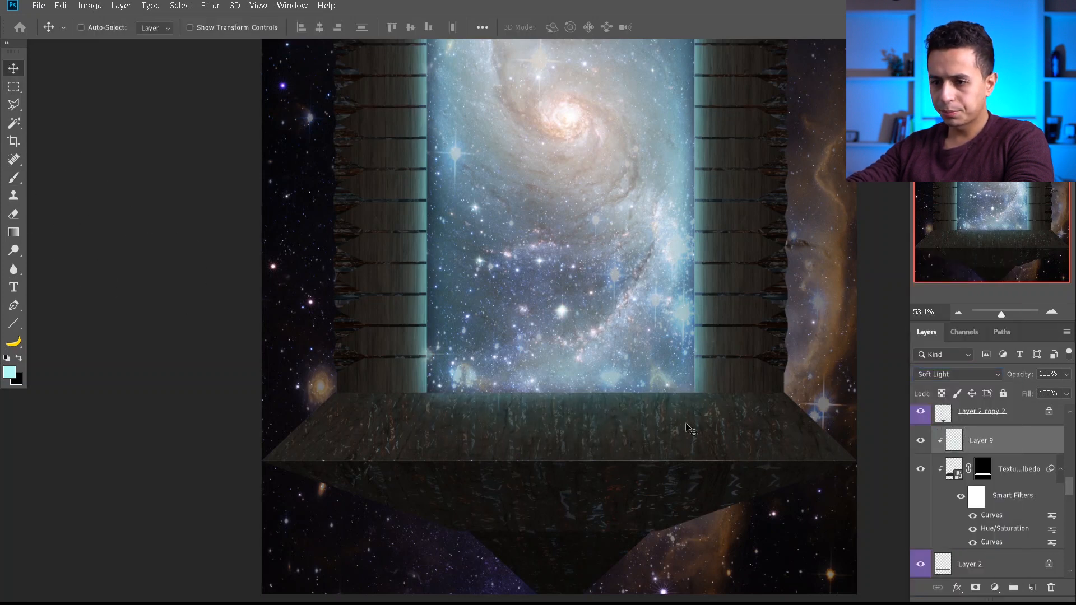
# Darken the platform's outer corners on Layer 9 with black-to-transparent linear gradients at 20% opacity
pyautogui.press('g')
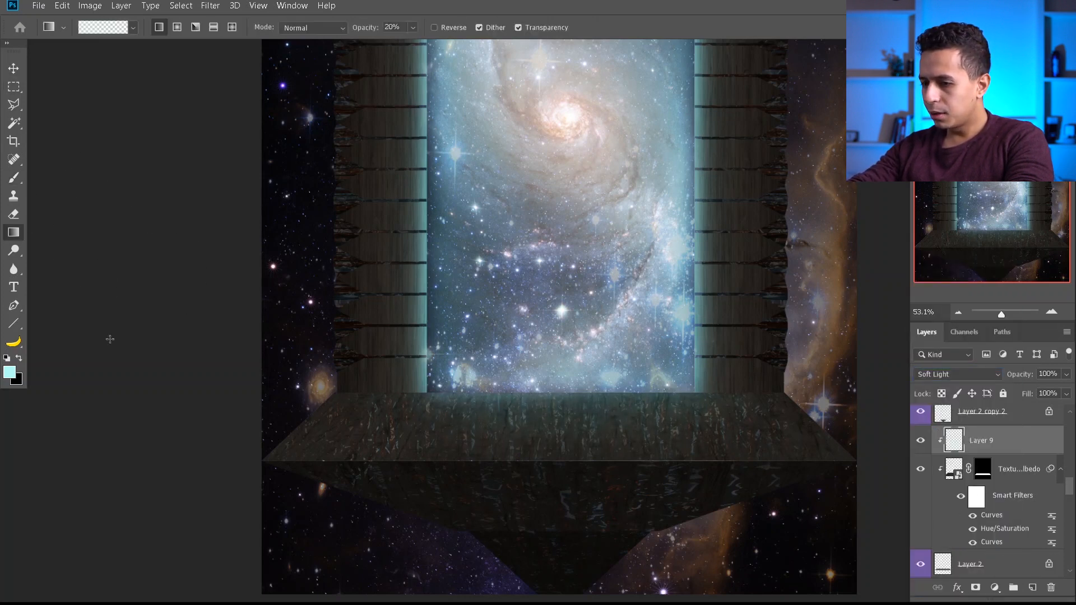
pyautogui.press('x')
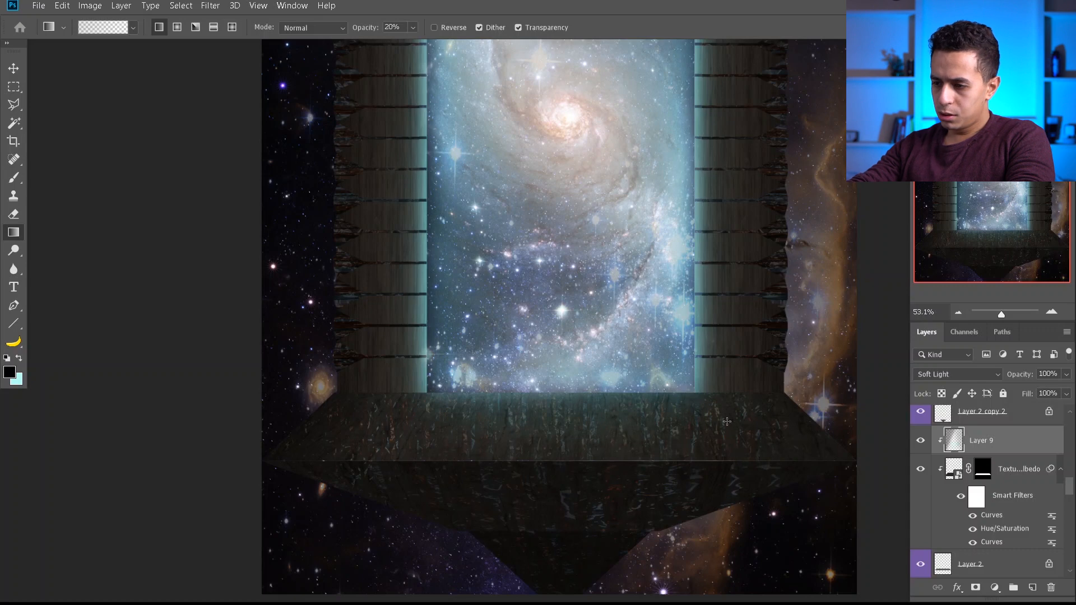
pyautogui.press('v')
pyautogui.scroll(-3, 541, 423)
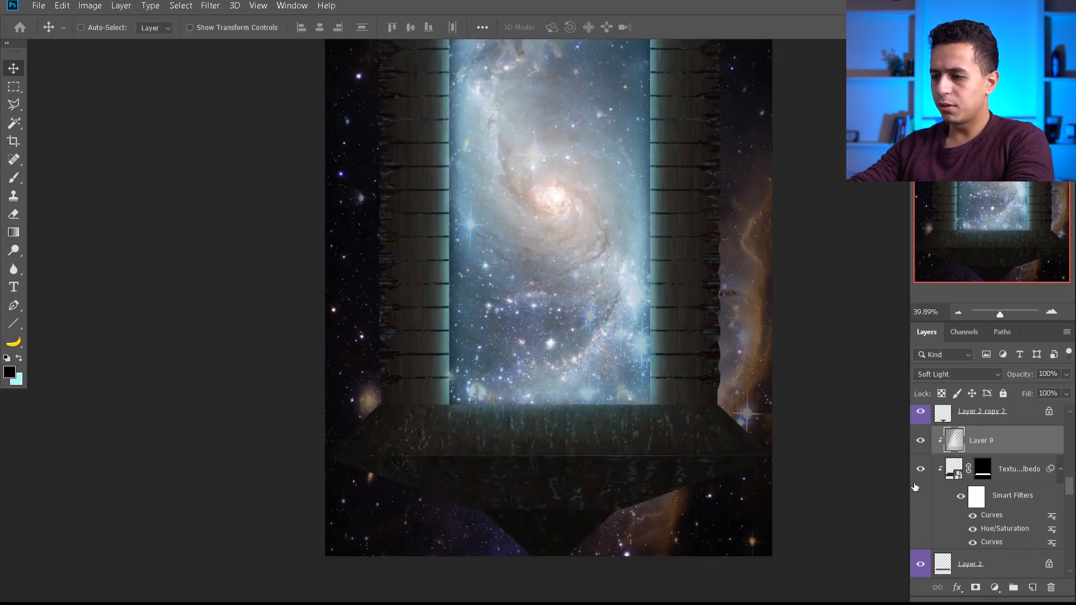
pyautogui.click(1032, 587)
pyautogui.keyDown('alt'); pyautogui.click(979, 506); pyautogui.keyUp('alt')
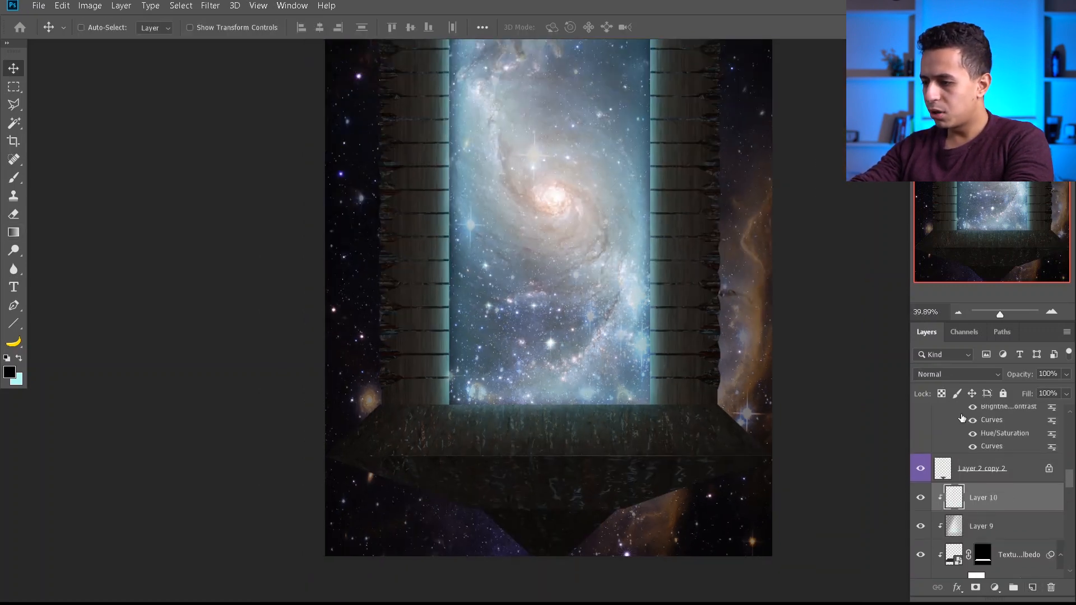
pyautogui.hotkey('ctrl', 'z')
pyautogui.hotkey('ctrl', 'z')
# Place the light flare 14.png from the Sparkle folder above Layer 9 and set its blend mode to Screen
pyautogui.hotkey('alt', 'Tab')
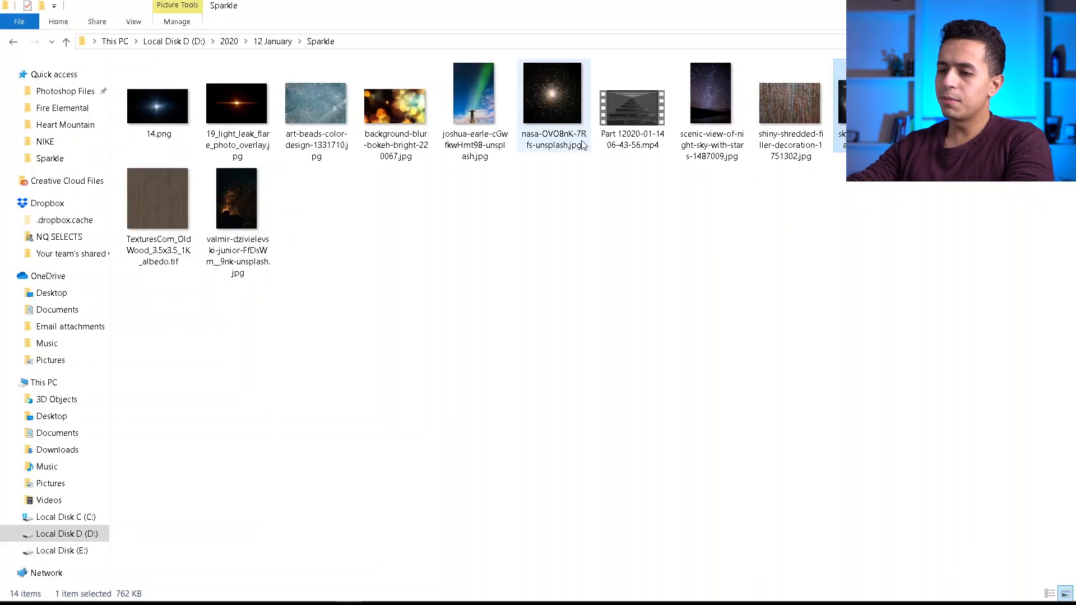
pyautogui.moveTo(172, 106); pyautogui.dragTo(466, 385)
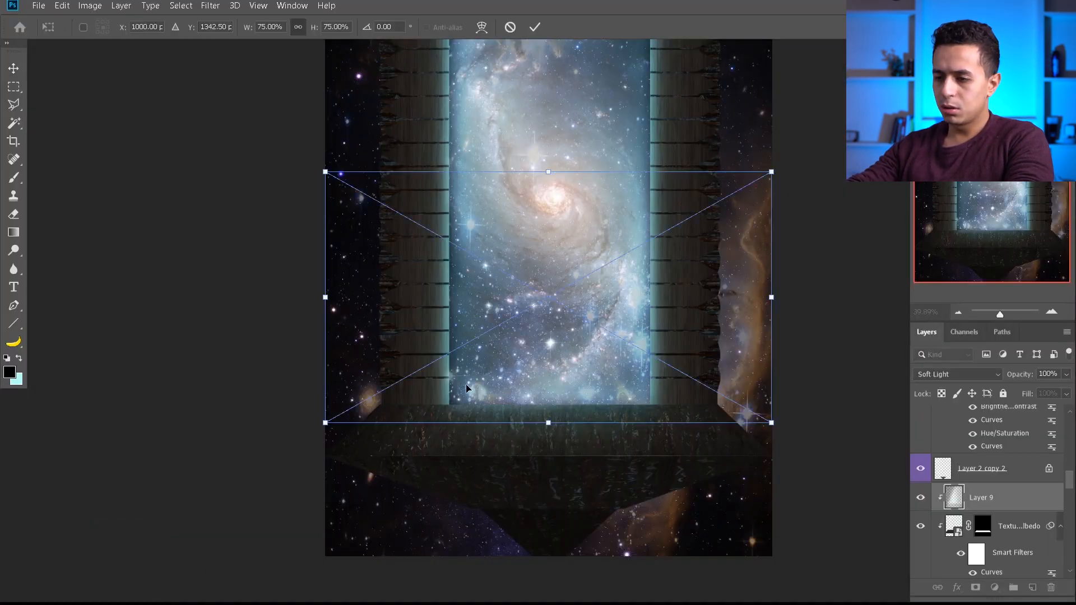
pyautogui.press('Return')
pyautogui.click(940, 372)
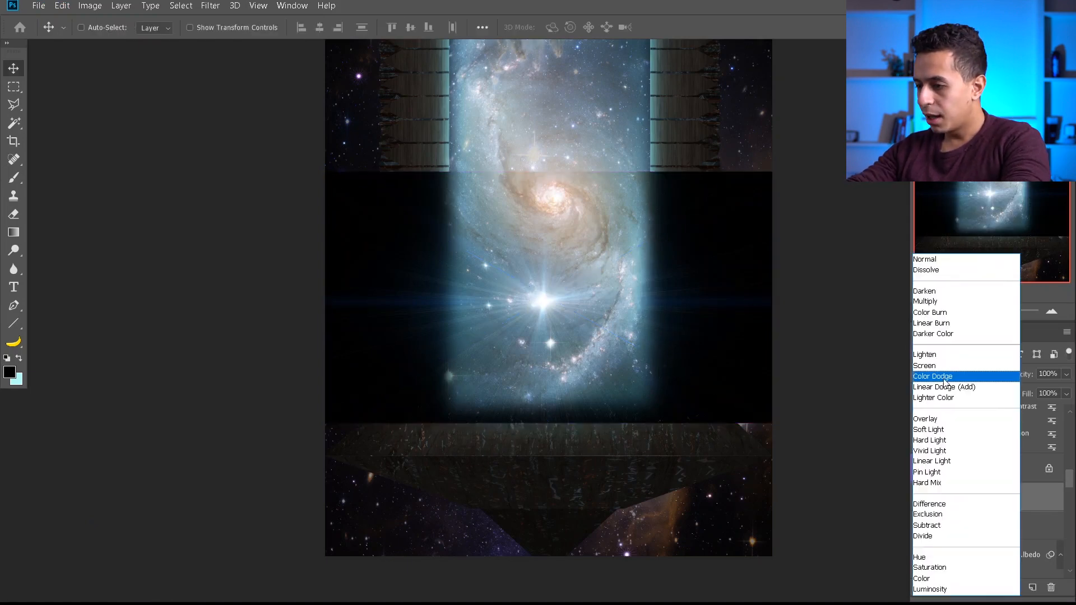
pyautogui.click(929, 367)
# Squash the light flare to 29% height and move it onto the platform's rear edge below the portal
pyautogui.hotkey('ctrl', 't')
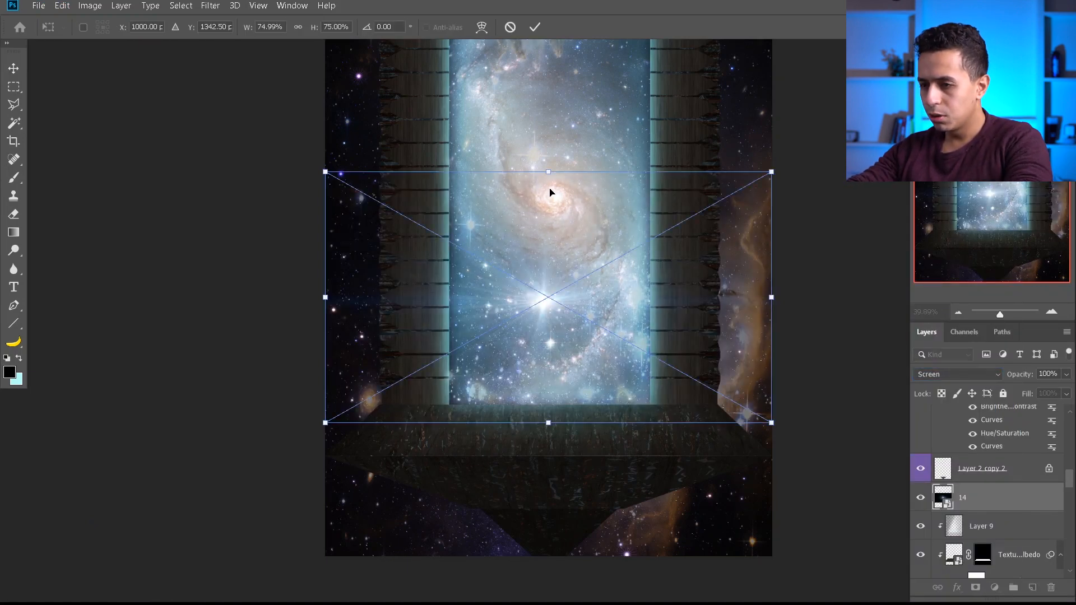
pyautogui.moveTo(548, 175); pyautogui.dragTo(549, 247)
pyautogui.moveTo(555, 294); pyautogui.dragTo(560, 399)
pyautogui.press('Return')
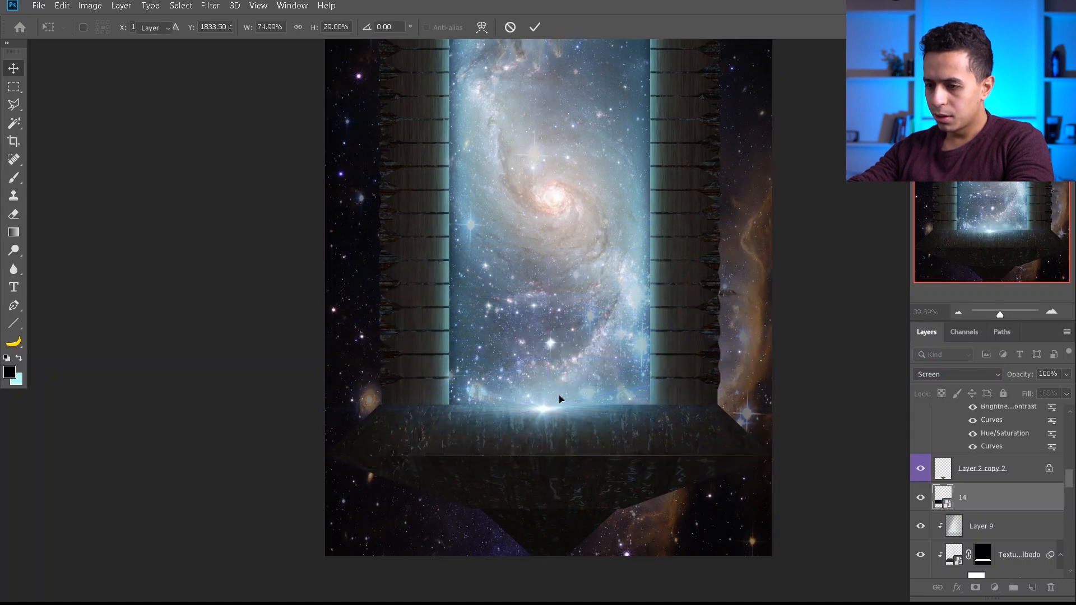
# Flatten and widen the light flare into a thin horizontal streak along the platform's rear edge
pyautogui.scroll(4, 632, 469)
pyautogui.press('ctrl')
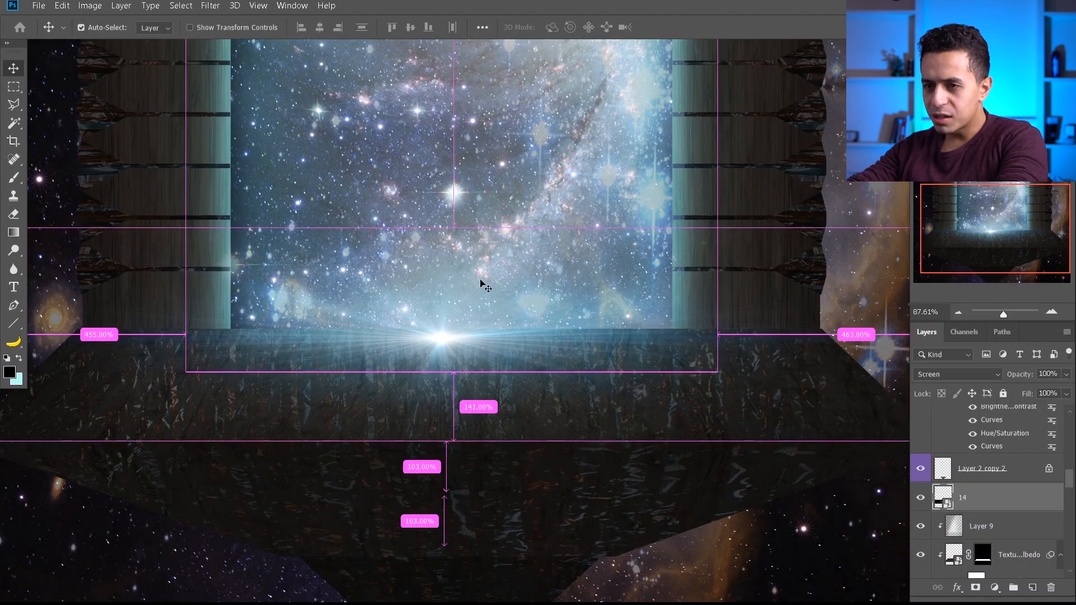
pyautogui.press('t')
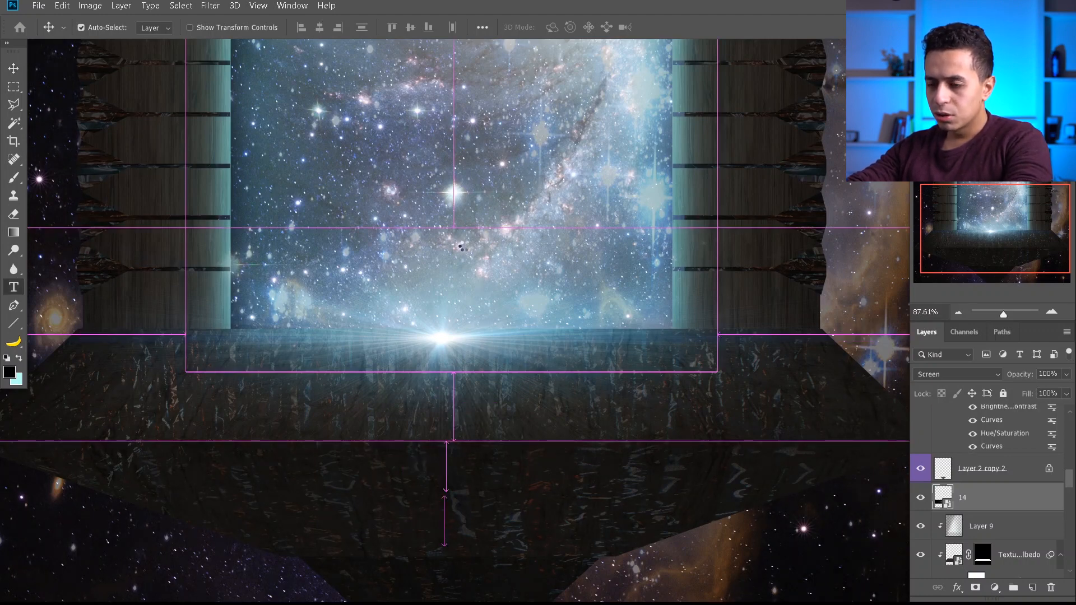
pyautogui.hotkey('ctrl', 't')
pyautogui.moveTo(450, 293)
pyautogui.mouseDown()
pyautogui.moveTo(455, 278)
pyautogui.moveTo(449, 297)
pyautogui.mouseUp()
pyautogui.press('Return')
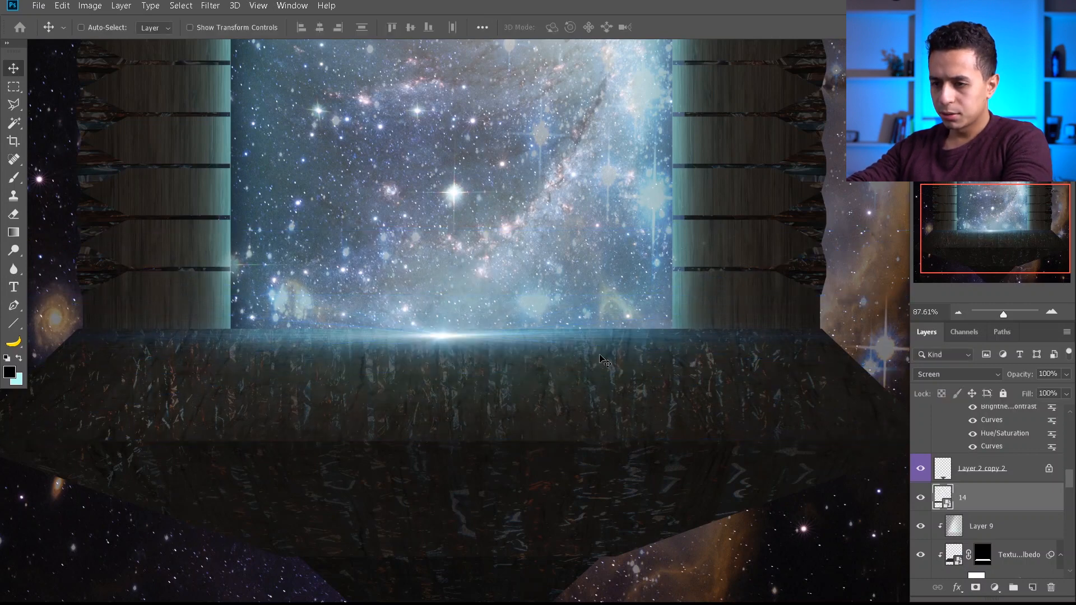
pyautogui.scroll(-2, 608, 359)
pyautogui.scroll(1, 977, 518)
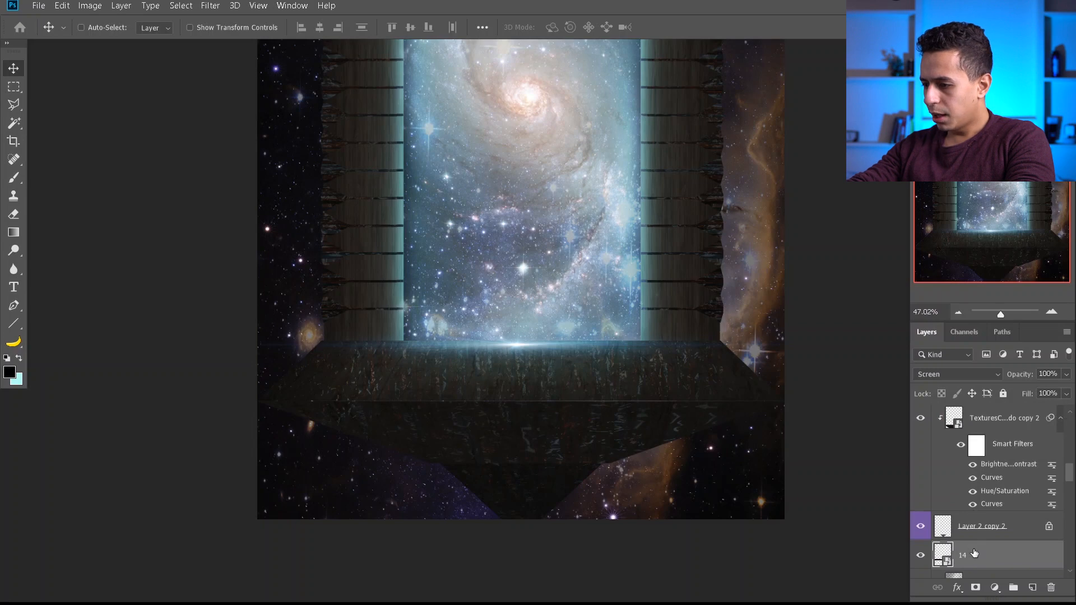
# Fill a rectangle covering the portal and the pillars' inner edges with black on a new top layer, and deselect it
pyautogui.scroll(5, 981, 505)
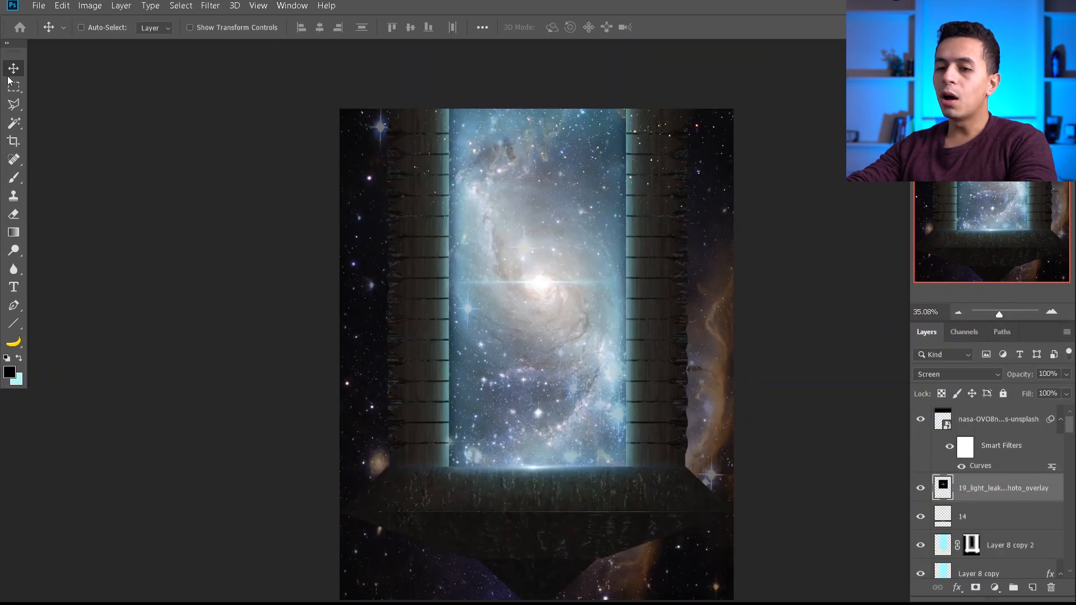
pyautogui.click(13, 86)
pyautogui.moveTo(428, 109); pyautogui.dragTo(650, 474)
pyautogui.click(972, 460)
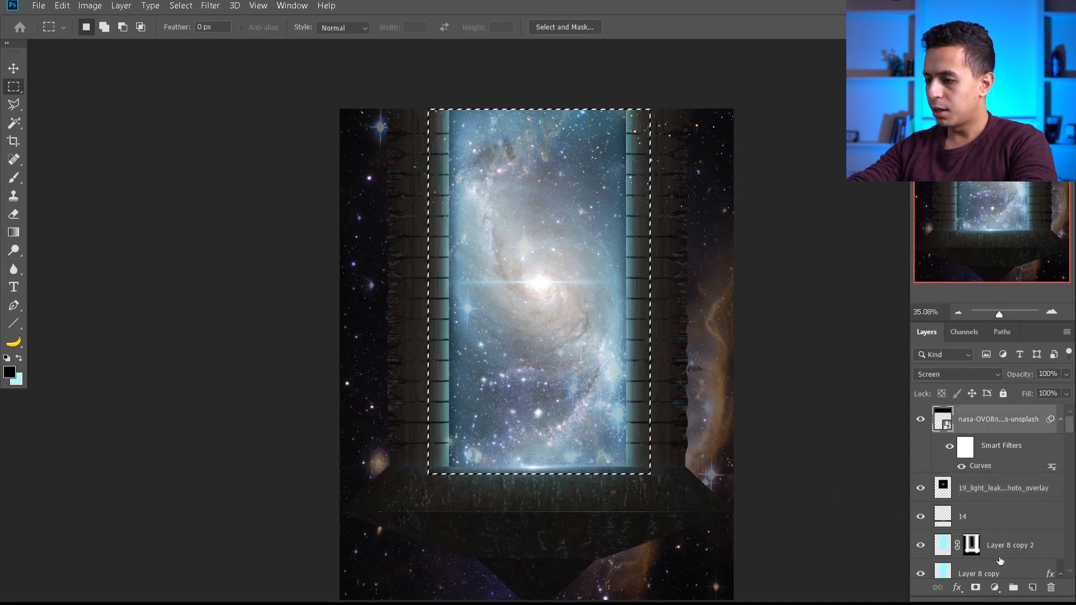
pyautogui.click(1033, 588)
pyautogui.hotkey('alt', 'BackSpace')
pyautogui.hotkey('ctrl', 'd')
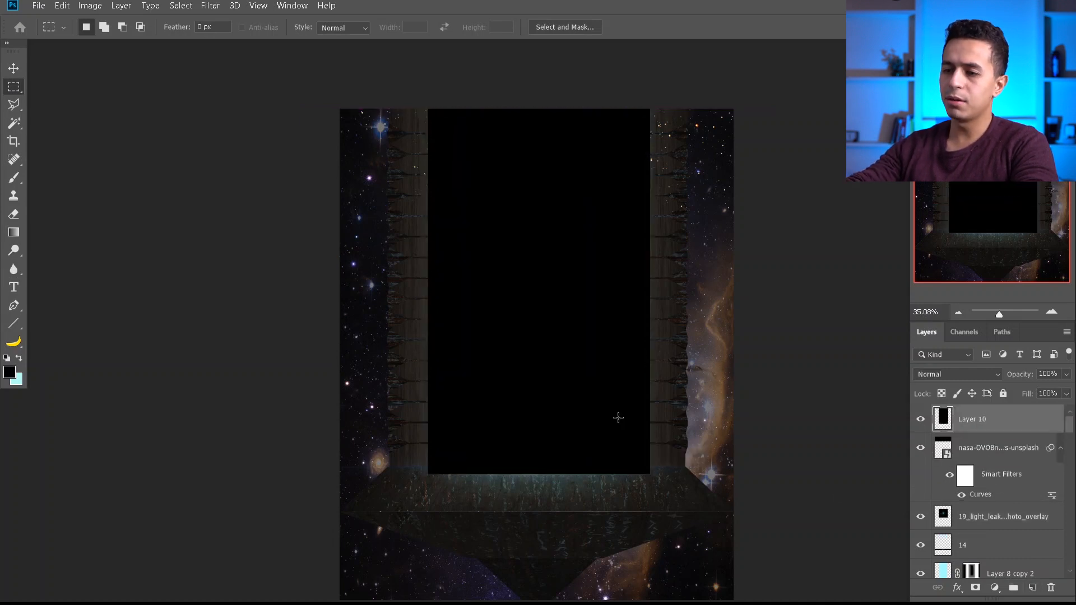
# Add a blue Inner Glow to Layer 10 with 0% choke, 224 px size and 46% range
pyautogui.doubleClick(948, 421)
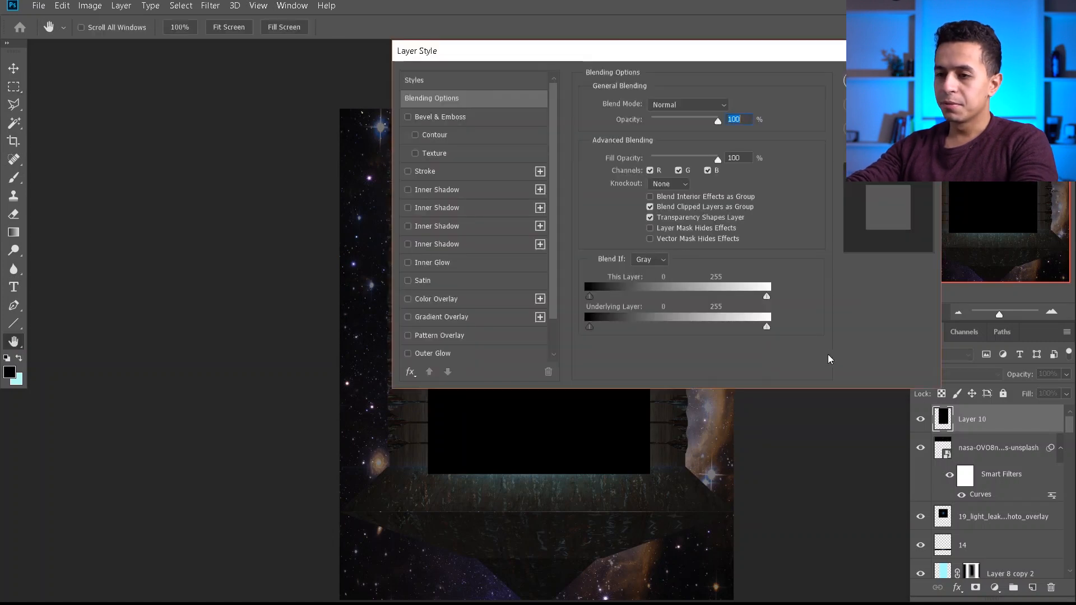
pyautogui.scroll(-1, 446, 240)
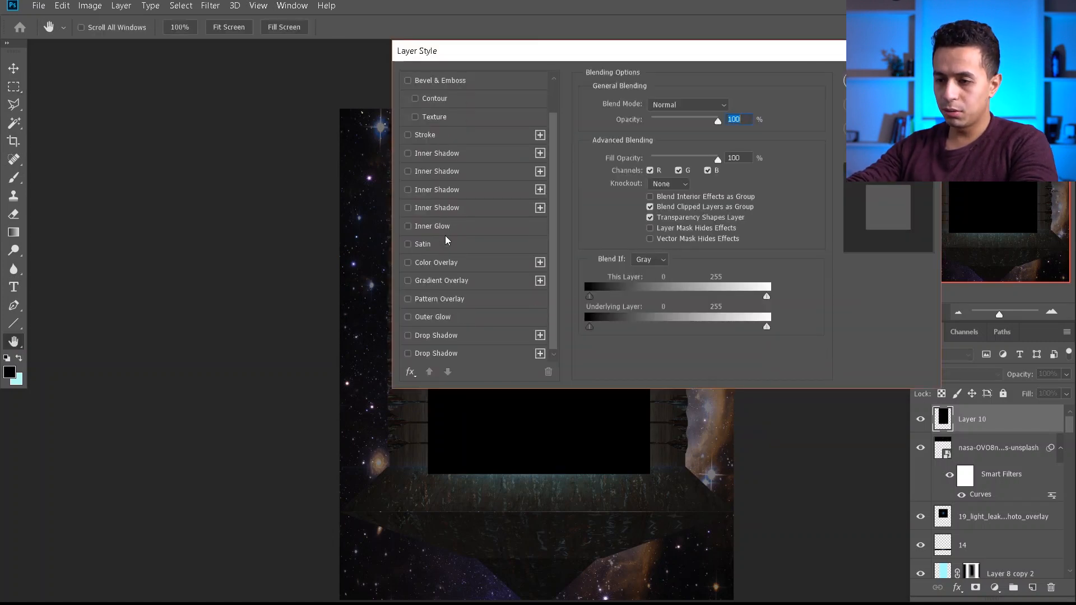
pyautogui.scroll(1, 452, 306)
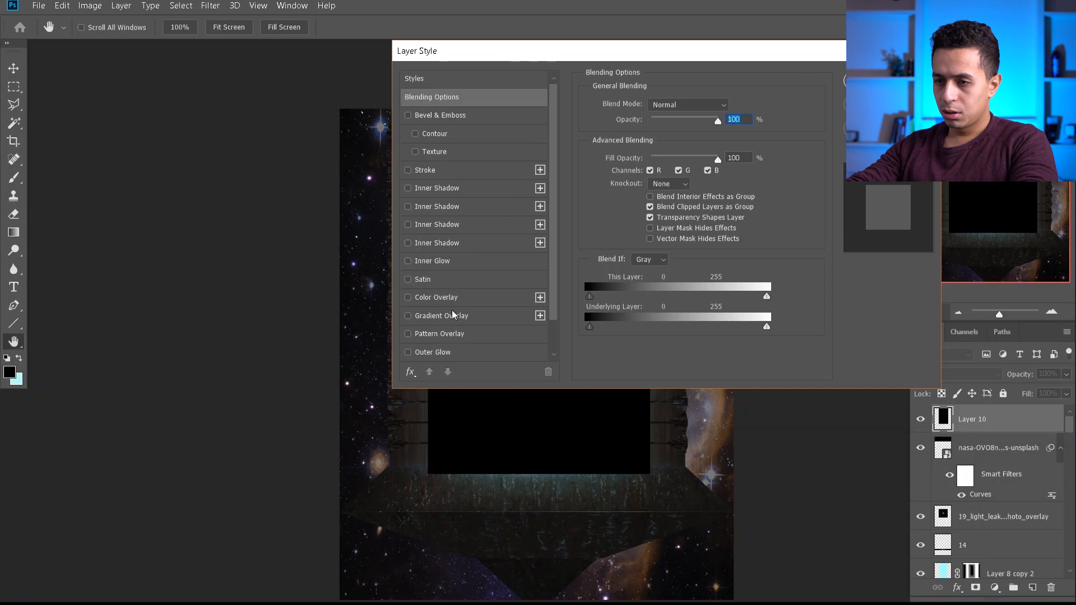
pyautogui.scroll(-1, 454, 315)
pyautogui.click(432, 243)
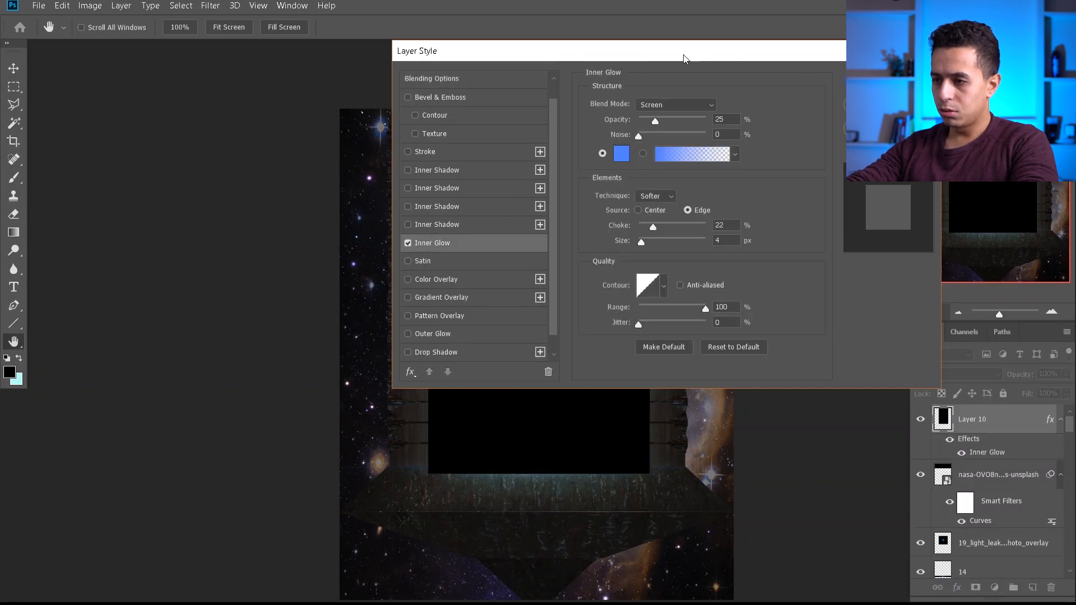
pyautogui.moveTo(682, 55); pyautogui.dragTo(874, 22)
pyautogui.moveTo(844, 105); pyautogui.dragTo(867, 105)
pyautogui.moveTo(864, 195); pyautogui.dragTo(875, 194)
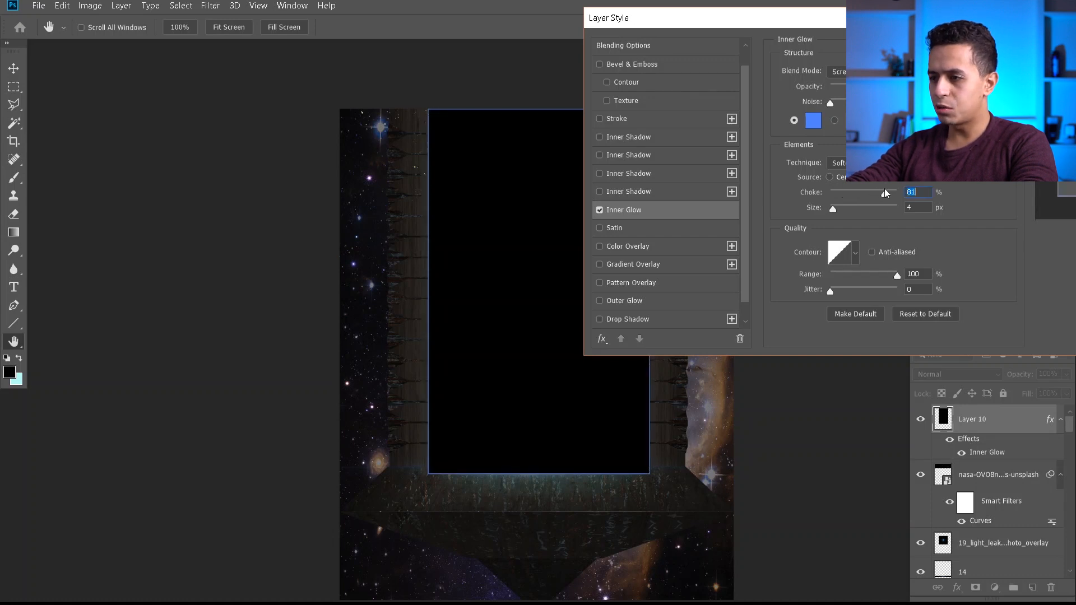
pyautogui.moveTo(835, 211); pyautogui.dragTo(846, 212)
pyautogui.moveTo(849, 212); pyautogui.dragTo(883, 209)
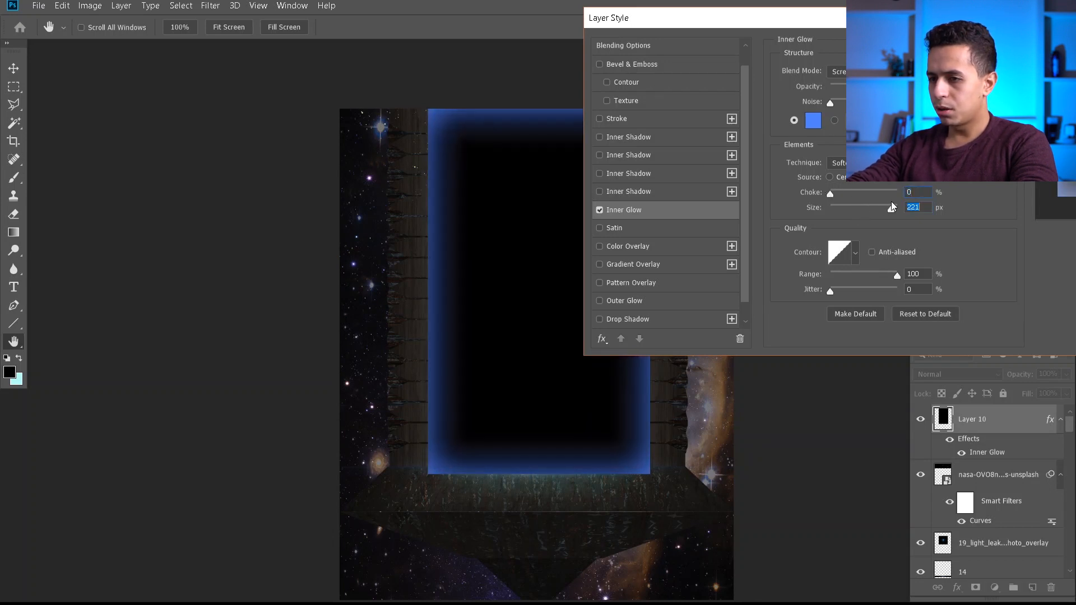
pyautogui.moveTo(866, 273)
pyautogui.mouseDown()
pyautogui.moveTo(847, 272)
pyautogui.moveTo(861, 271)
pyautogui.mouseUp()
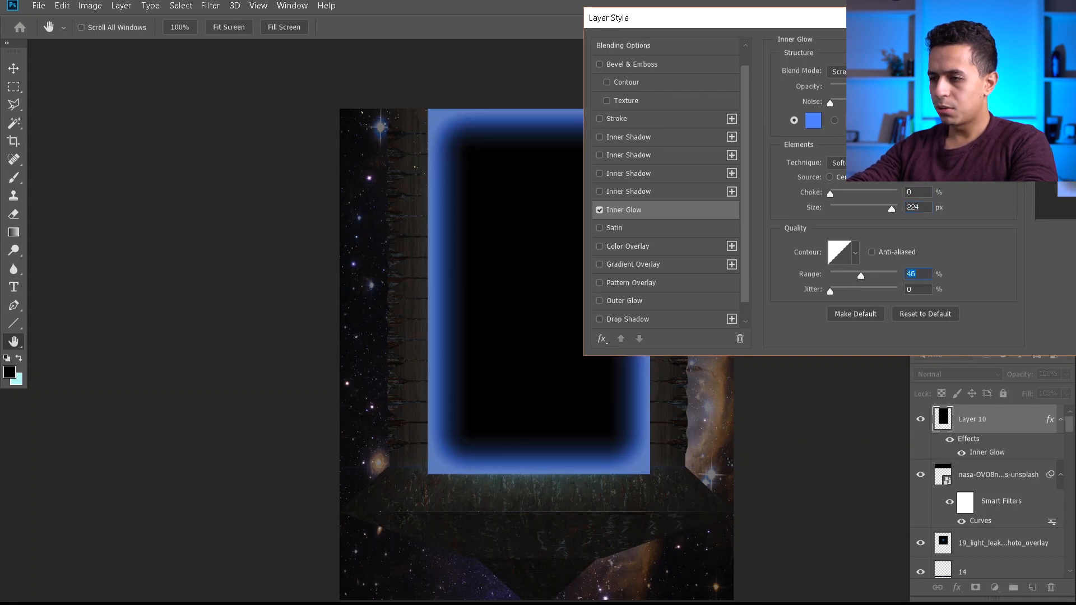
# Change the Inner Glow colour to bright cyan-blue and set Layer 10's fill to 0%
pyautogui.click(813, 120)
pyautogui.click(898, 139)
pyautogui.moveTo(832, 58); pyautogui.dragTo(845, 60)
pyautogui.press('Return')
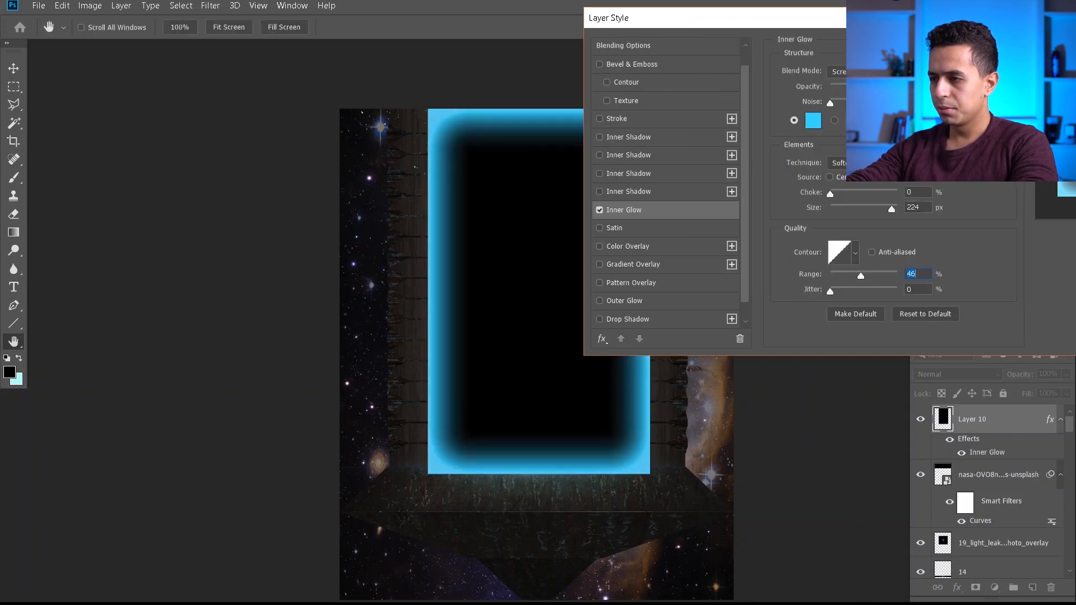
pyautogui.press('Return')
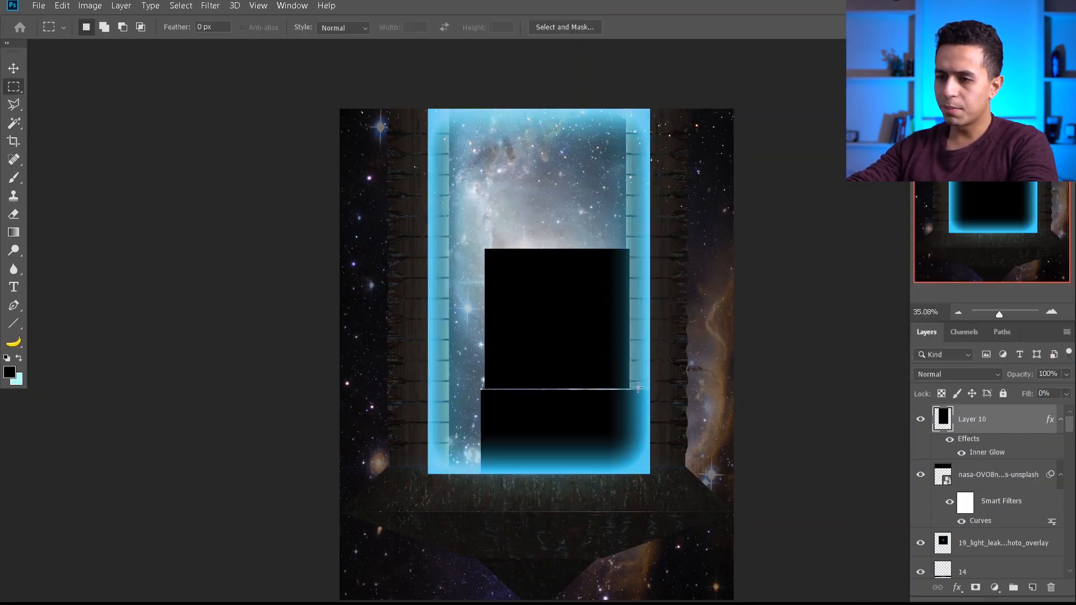
pyautogui.press('v')
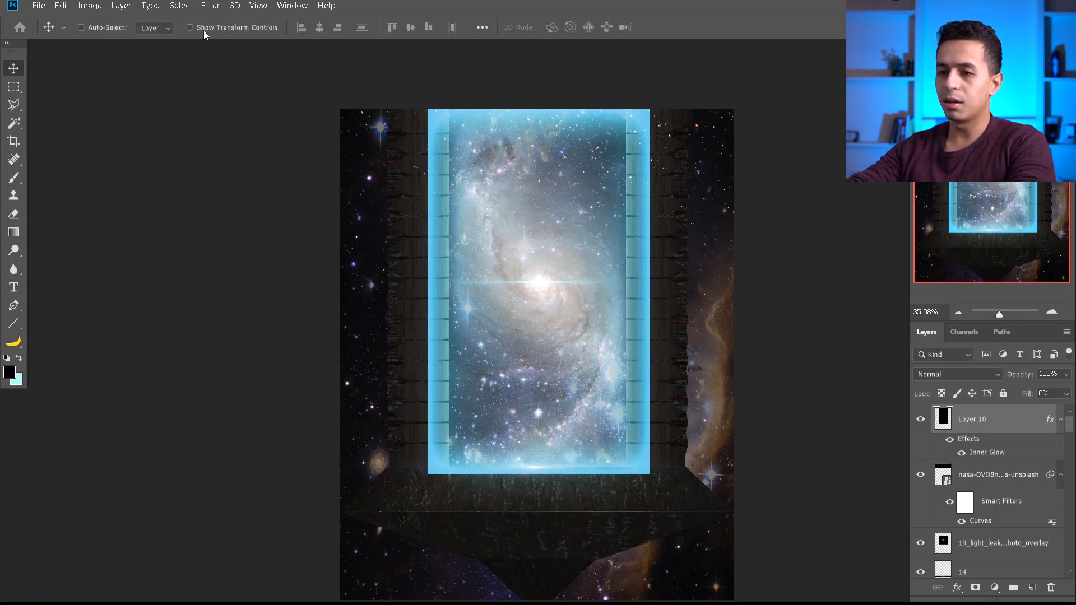
# Apply a Gaussian Blur of about 89.9 pixels to Layer 10 and lower its opacity to 22%
pyautogui.click(184, 5)
pyautogui.moveTo(211, 6)
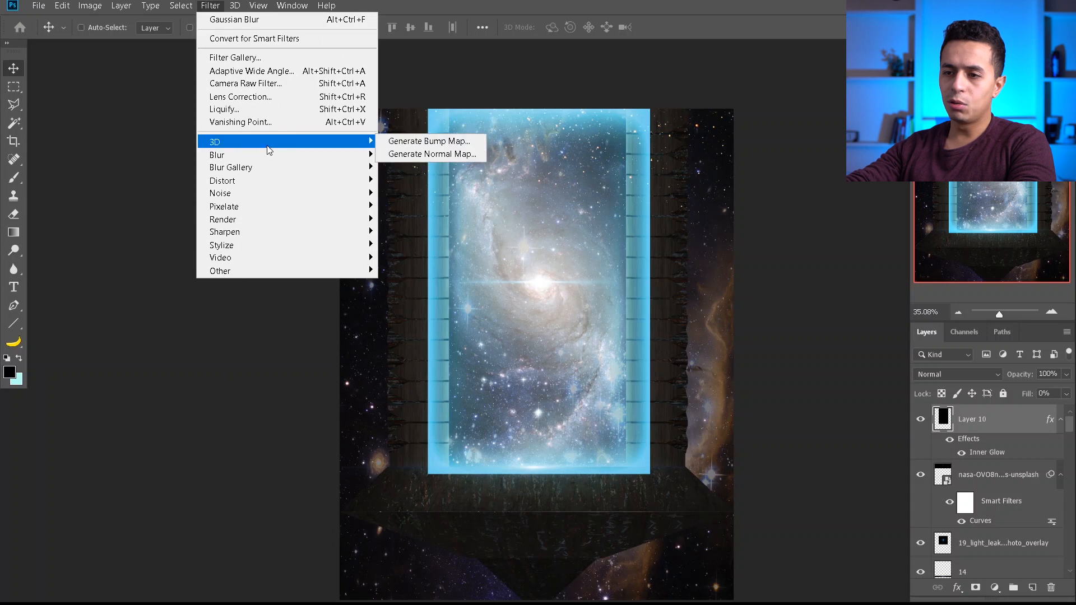
pyautogui.moveTo(291, 155)
pyautogui.click(412, 205)
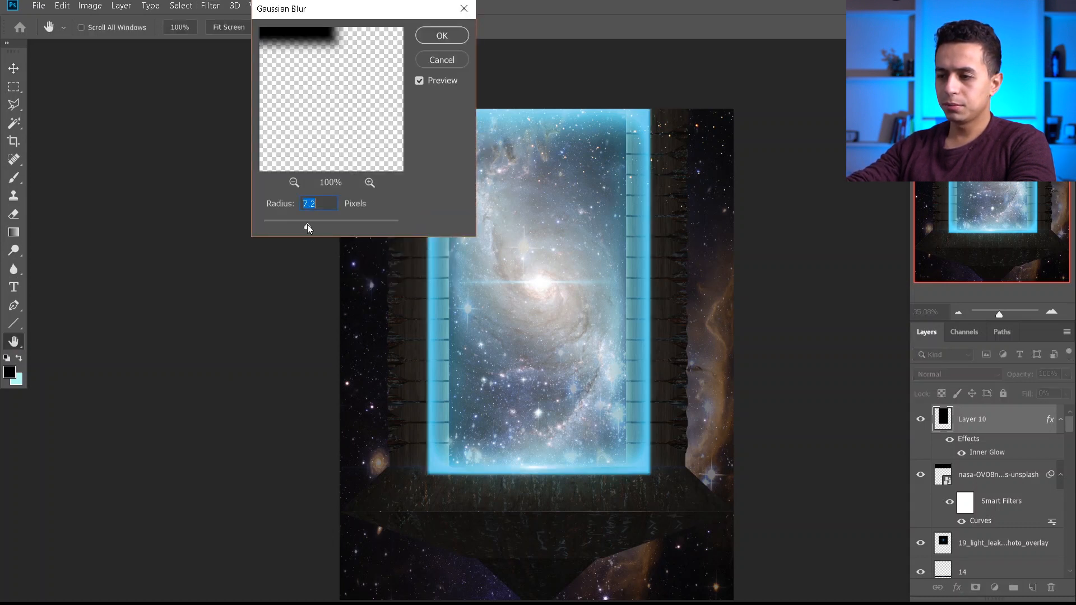
pyautogui.moveTo(337, 226); pyautogui.dragTo(350, 223)
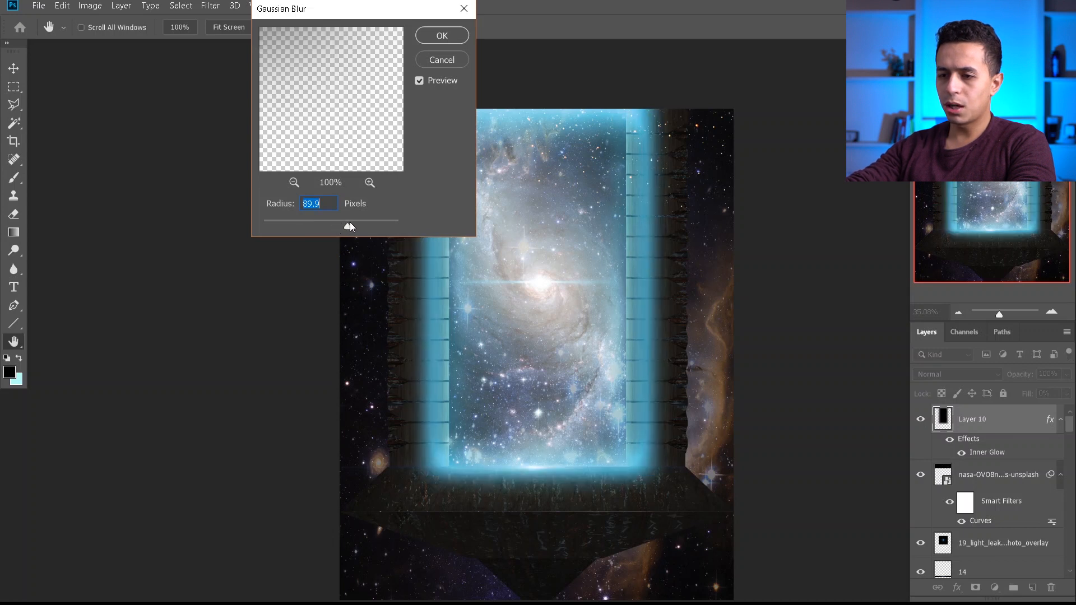
pyautogui.click(442, 36)
pyautogui.moveTo(1027, 375); pyautogui.dragTo(1011, 381)
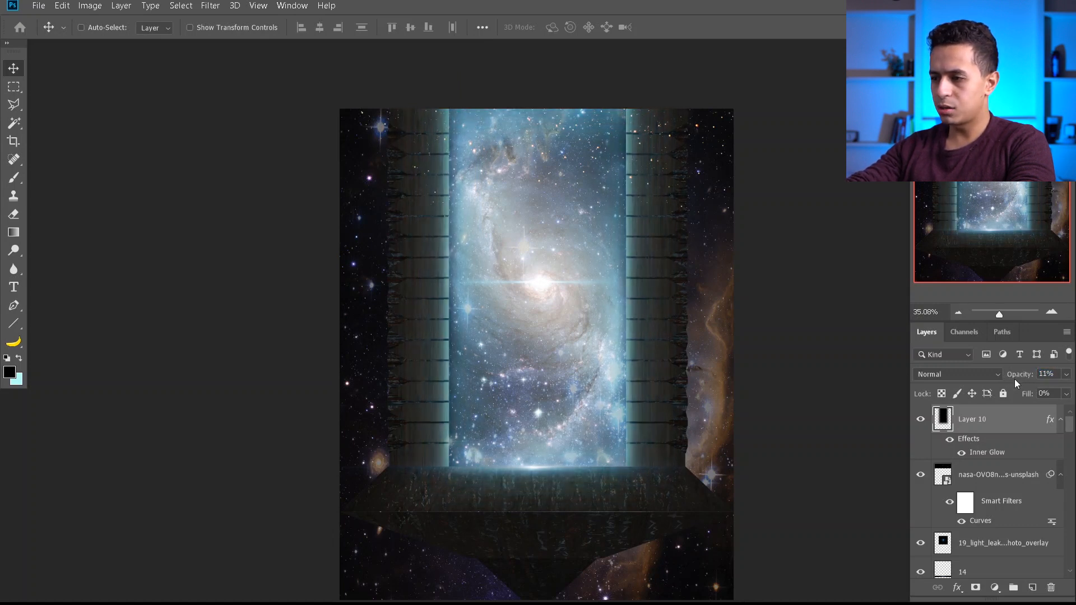
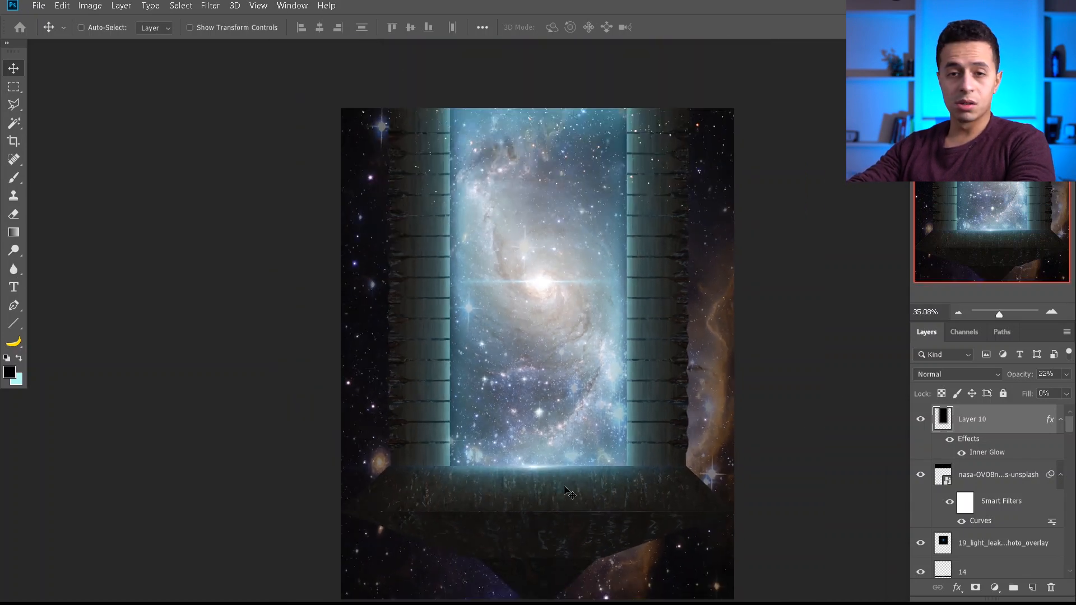
# Place the Sparkle folder's photo of the man with outstretched arms under the green aurora above Layer 10
pyautogui.scroll(-1, 566, 465)
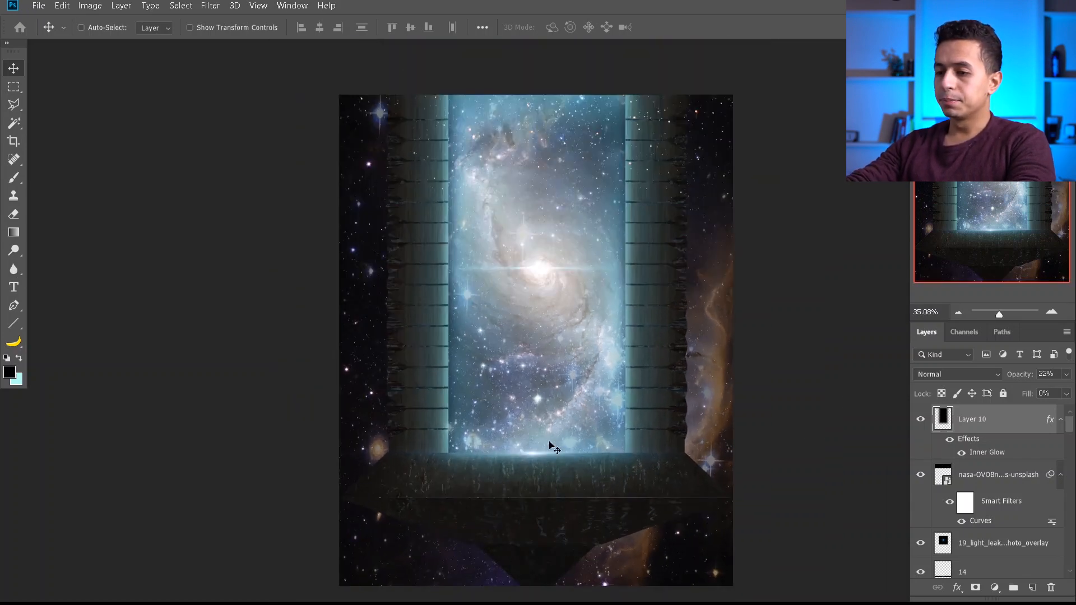
pyautogui.hotkey('alt', 'Tab')
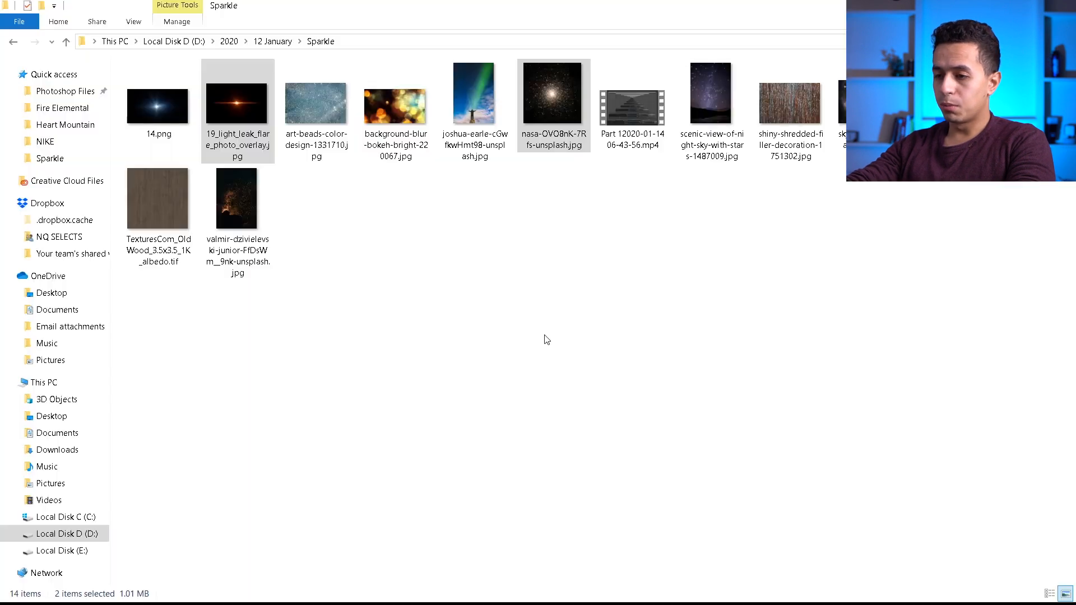
pyautogui.click(483, 132)
pyautogui.moveTo(482, 131); pyautogui.dragTo(363, 74)
pyautogui.moveTo(306, 138); pyautogui.dragTo(504, 274)
pyautogui.press('Return')
pyautogui.scroll(-2, 599, 364)
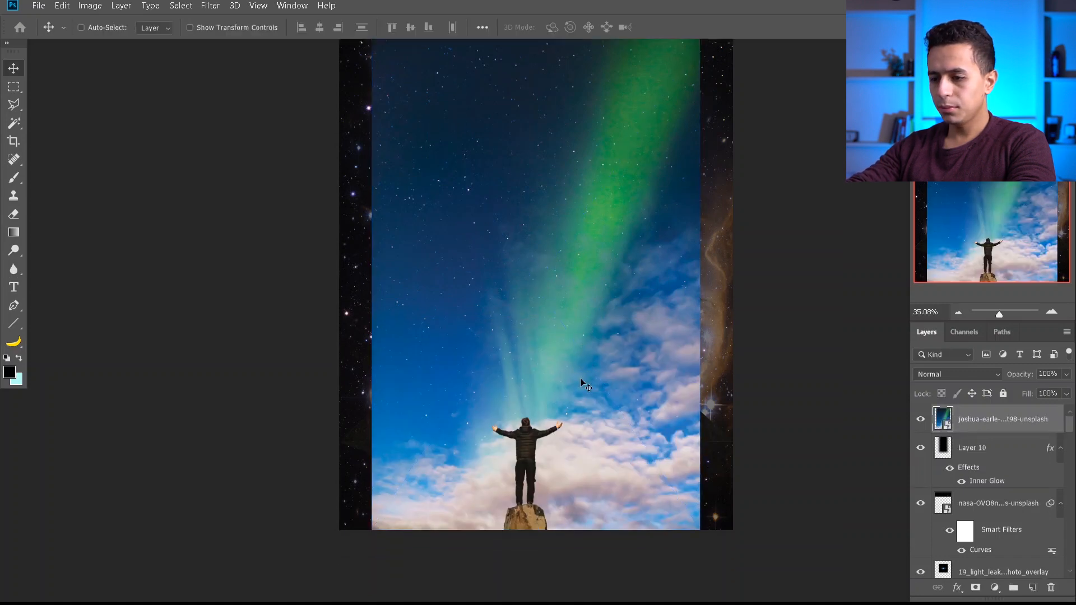
# Select the man on the rock in the placed photo using Select Subject
pyautogui.press('w')
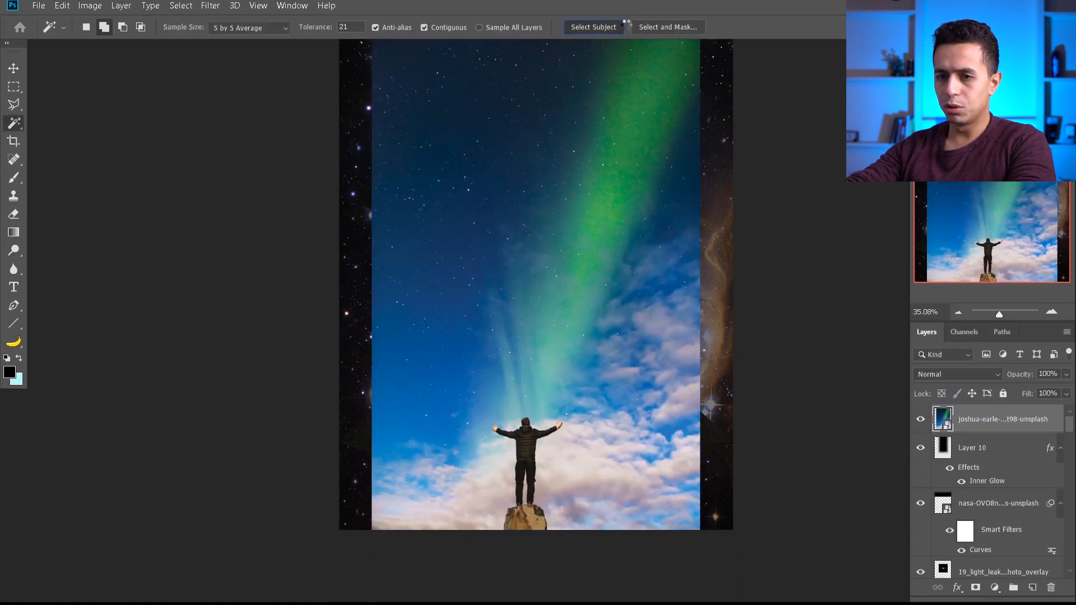
pyautogui.click(594, 27)
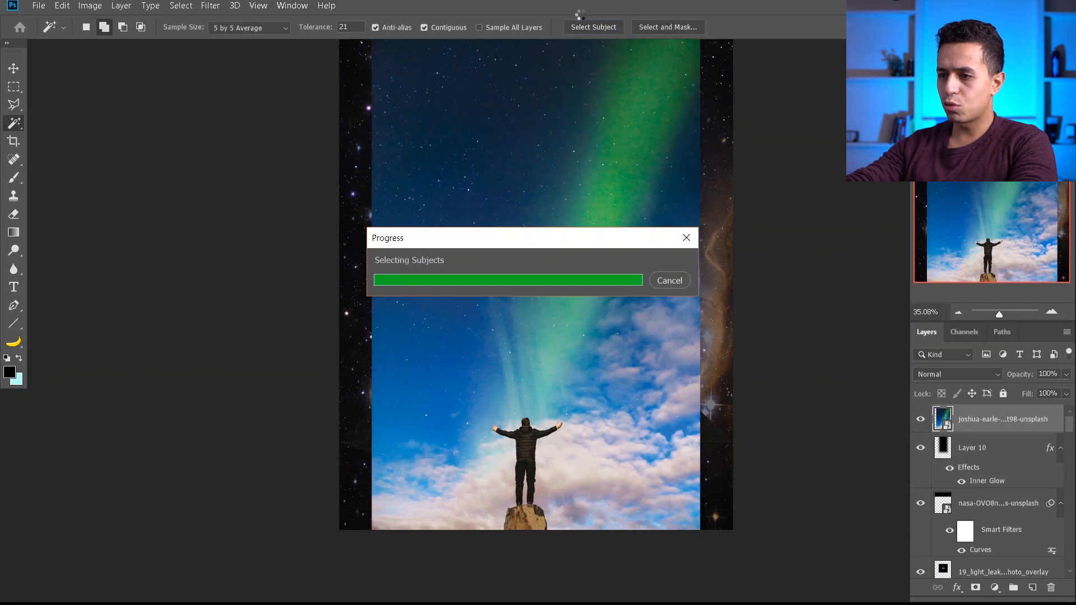
pyautogui.scroll(2, 570, 523)
pyautogui.scroll(5, 513, 426)
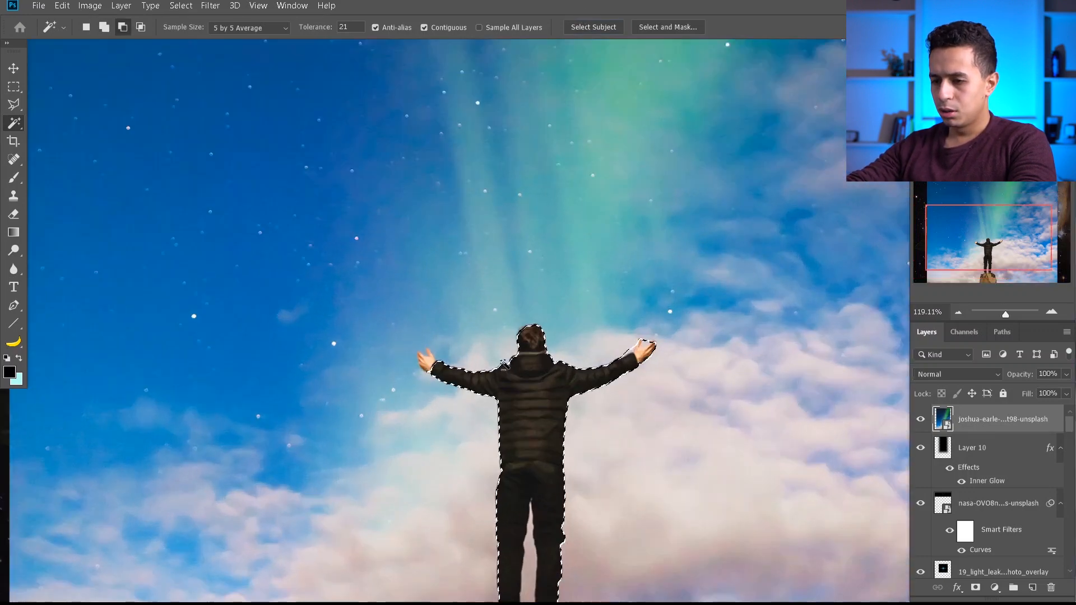
# Refine the selection around the man's hands with the Lasso, adding the missing hand and trimming excess sky between the fingers
pyautogui.press('l')
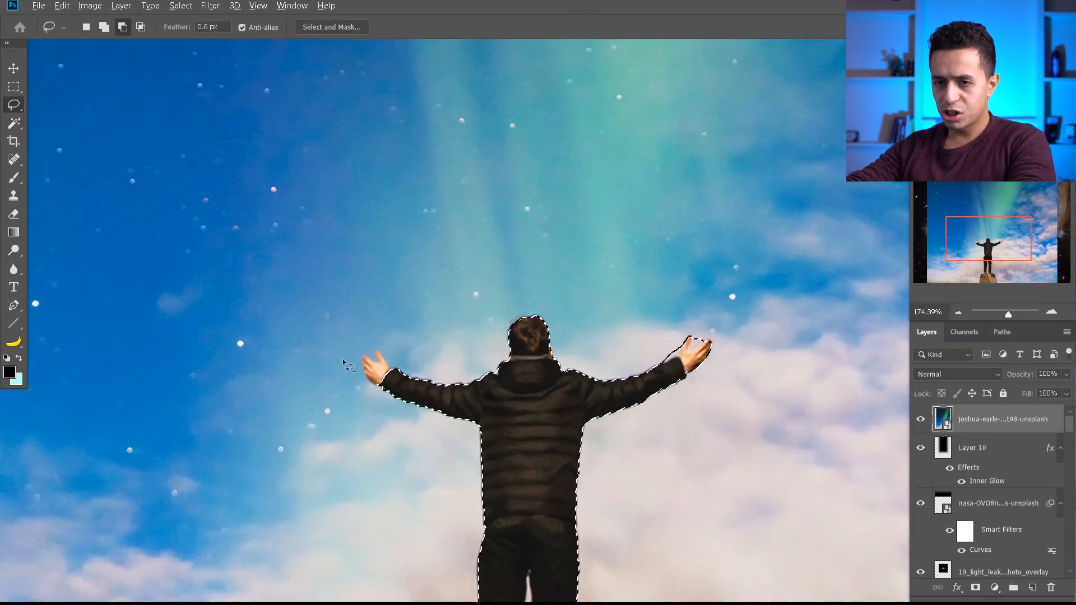
pyautogui.scroll(5, 364, 368)
pyautogui.moveTo(419, 379); pyautogui.dragTo(397, 327)
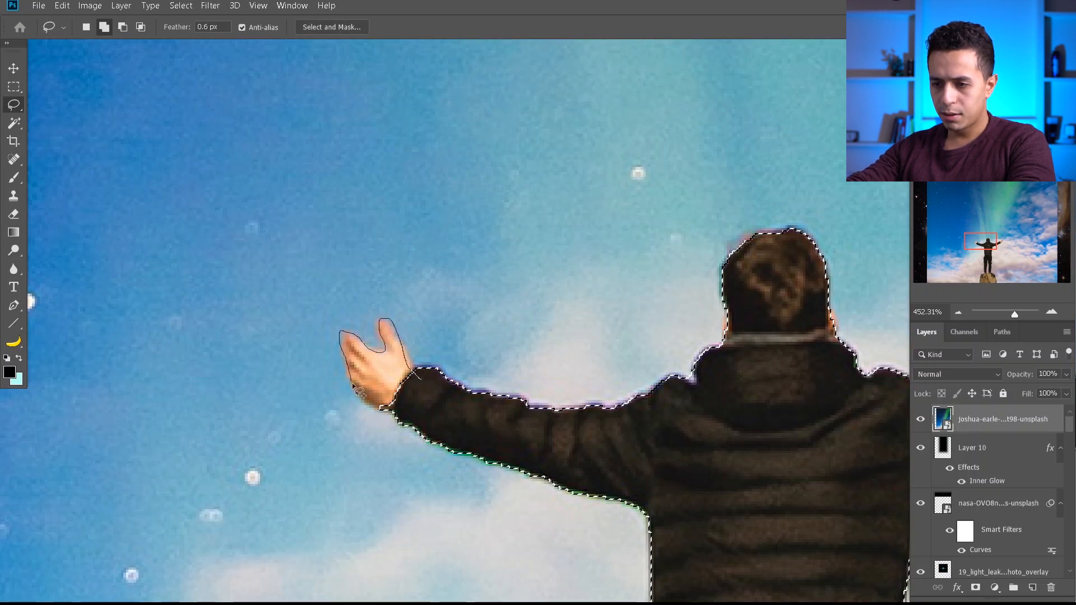
pyautogui.moveTo(422, 424); pyautogui.dragTo(423, 425)
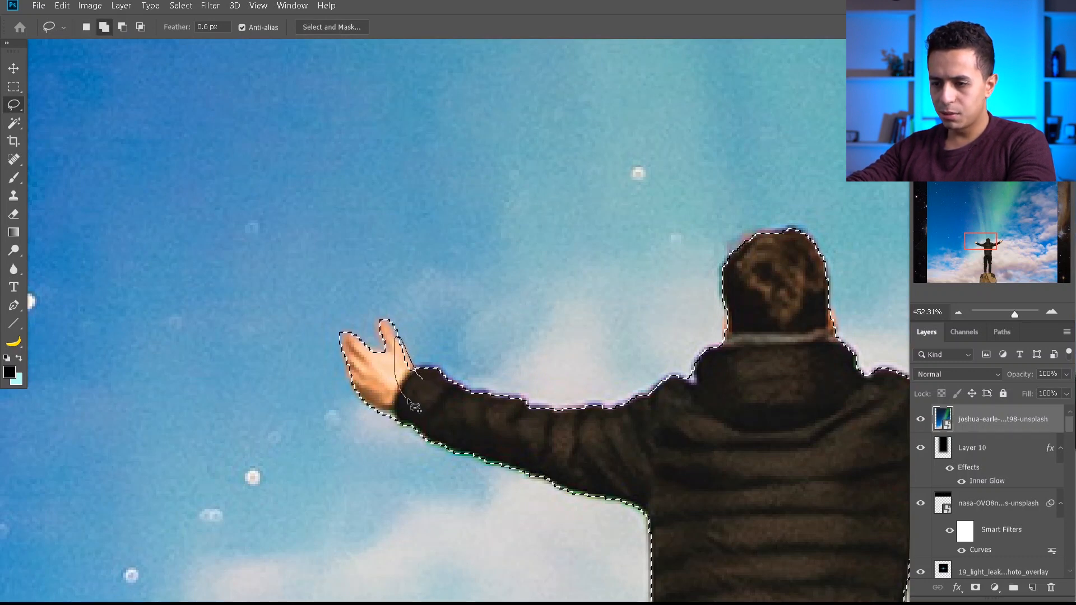
pyautogui.press('alt')
pyautogui.moveTo(385, 301); pyautogui.dragTo(397, 334)
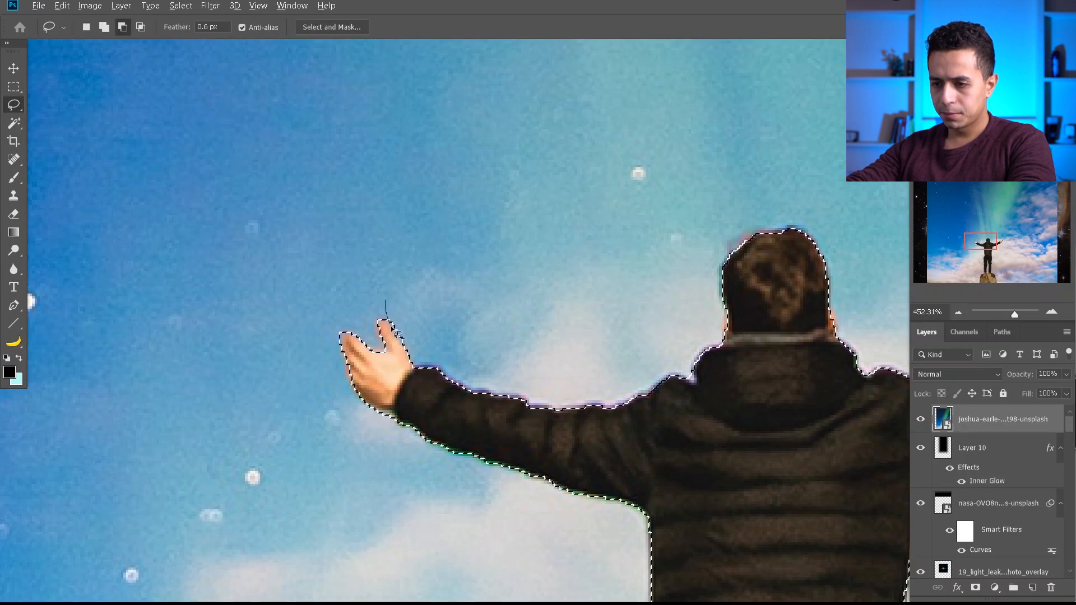
pyautogui.scroll(-5, 235, 210)
pyautogui.scroll(3, 670, 230)
pyautogui.moveTo(865, 250)
pyautogui.mouseDown()
pyautogui.moveTo(673, 229)
pyautogui.moveTo(630, 262)
pyautogui.moveTo(630, 222)
pyautogui.moveTo(601, 275)
pyautogui.moveTo(569, 246)
pyautogui.mouseUp()
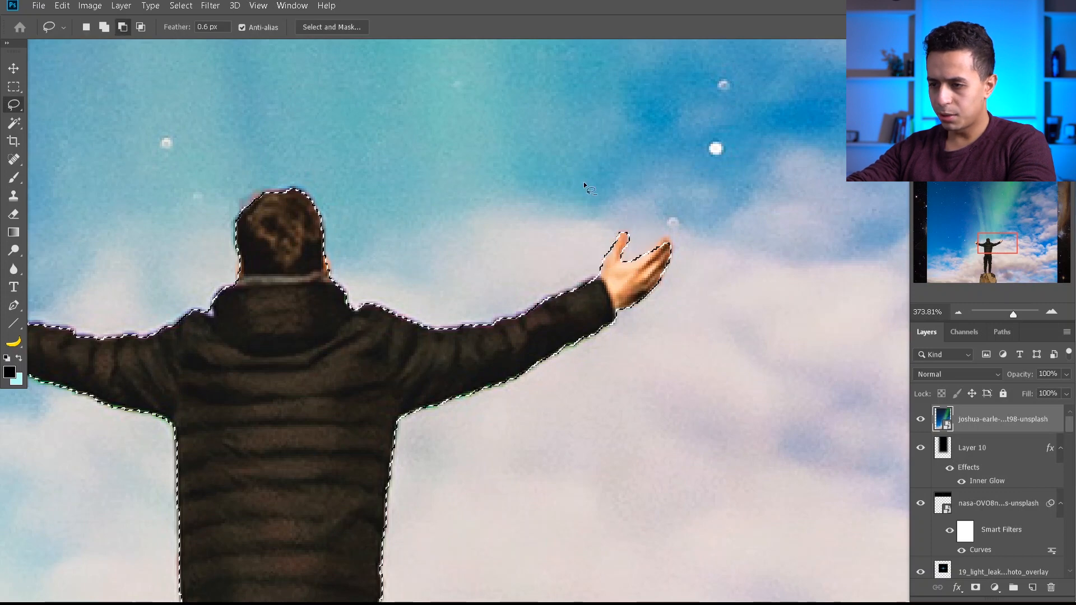
# Subtract the rock beneath the man's feet from the selection with the Lasso
pyautogui.scroll(-12, 581, 160)
pyautogui.scroll(4, 511, 490)
pyautogui.scroll(2, 511, 495)
pyautogui.moveTo(527, 386); pyautogui.dragTo(448, 402)
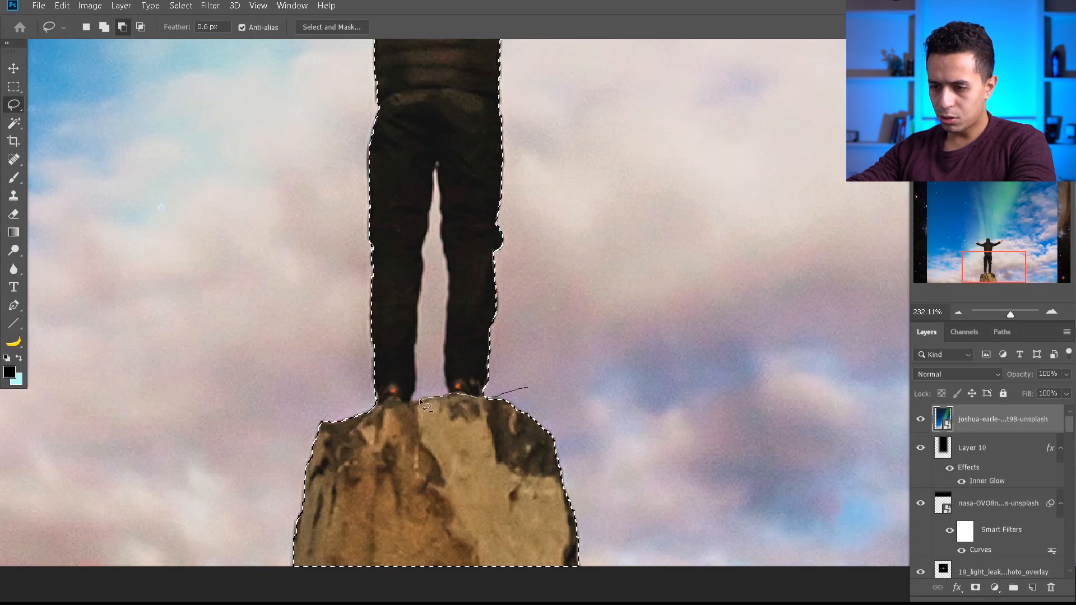
pyautogui.moveTo(352, 412)
pyautogui.mouseDown()
pyautogui.moveTo(247, 593)
pyautogui.moveTo(700, 492)
pyautogui.mouseUp()
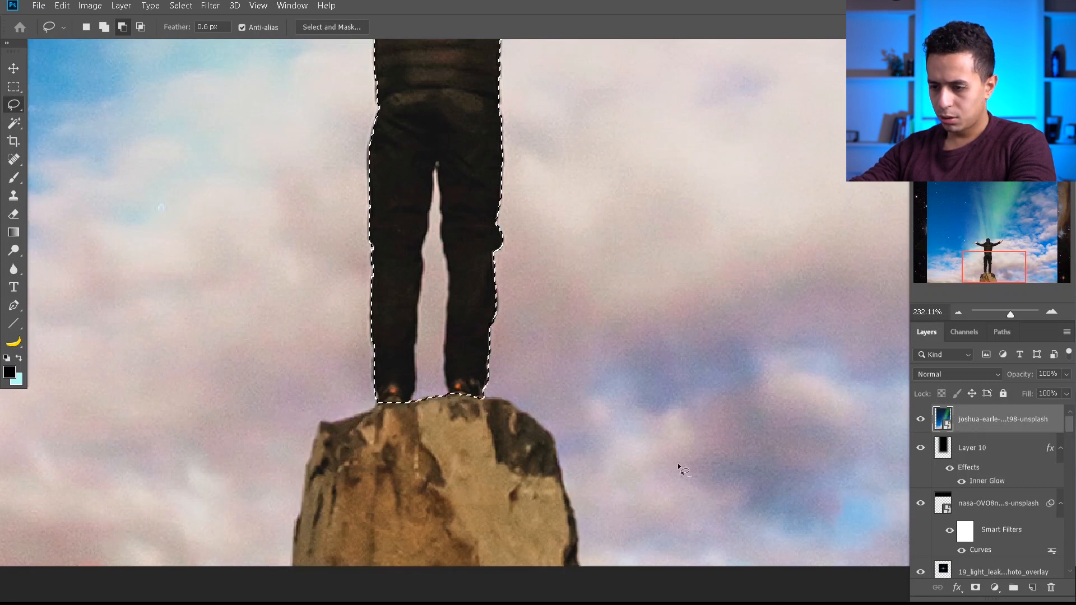
# Subtract the gap between the man's legs from the selection with the Lasso
pyautogui.moveTo(405, 431); pyautogui.dragTo(413, 388)
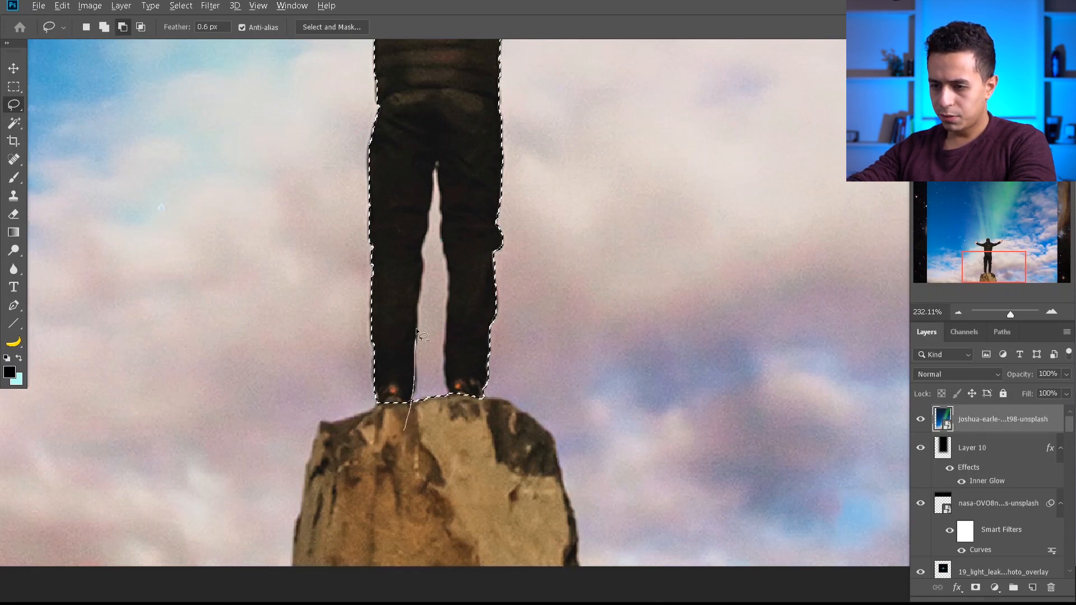
pyautogui.moveTo(436, 163); pyautogui.dragTo(450, 304)
pyautogui.moveTo(452, 371); pyautogui.dragTo(406, 430)
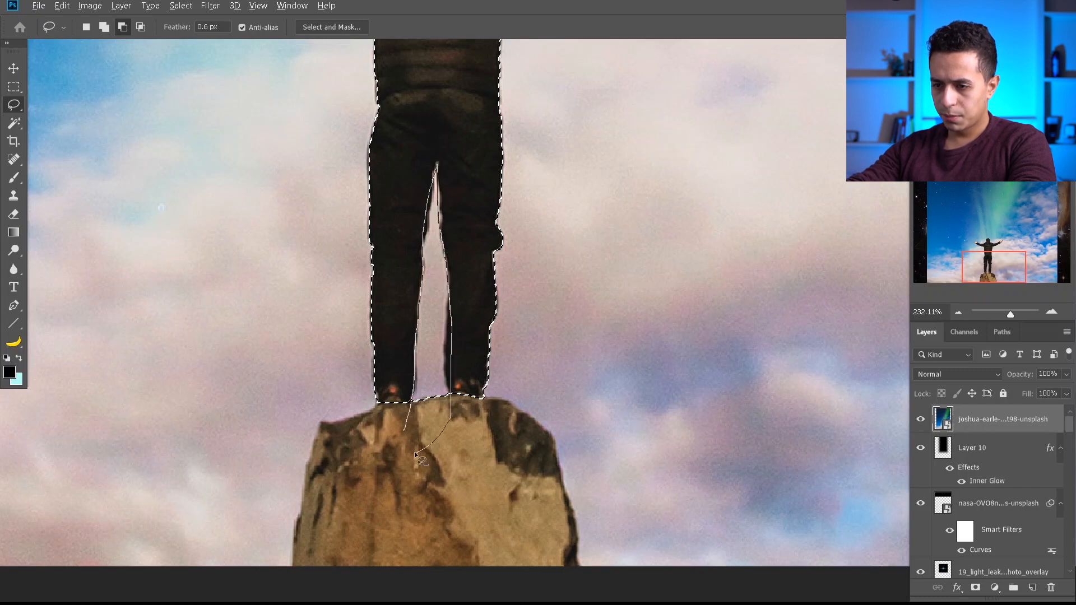
pyautogui.moveTo(465, 292)
pyautogui.mouseDown()
pyautogui.moveTo(452, 387)
pyautogui.moveTo(473, 388)
pyautogui.mouseUp()
# Mask the placed photo layer with the selection to isolate the man from his background
pyautogui.scroll(-5, 471, 386)
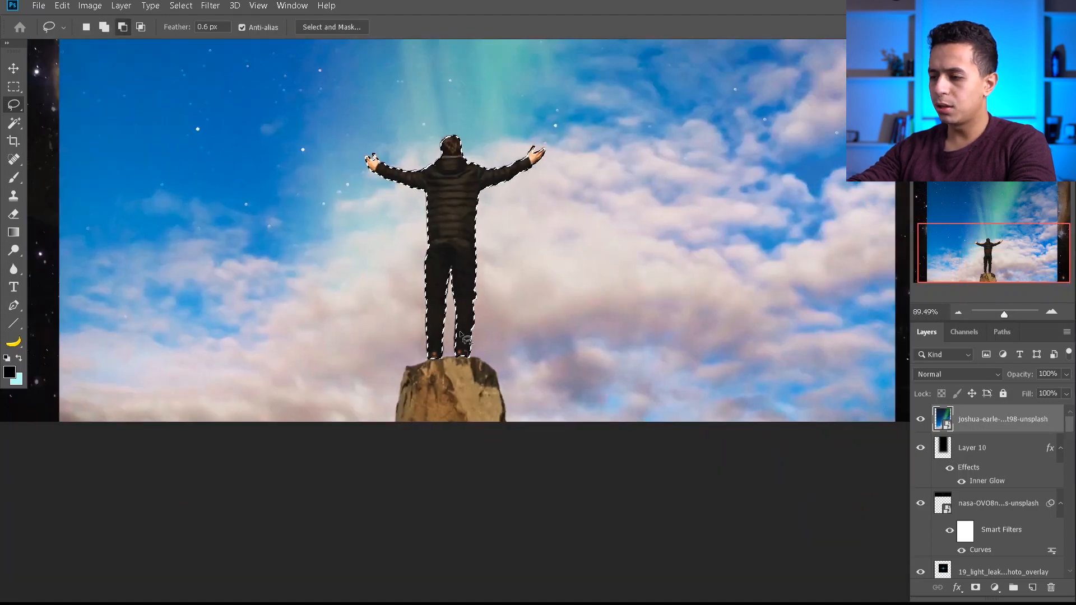
pyautogui.scroll(-8, 461, 334)
pyautogui.click(976, 587)
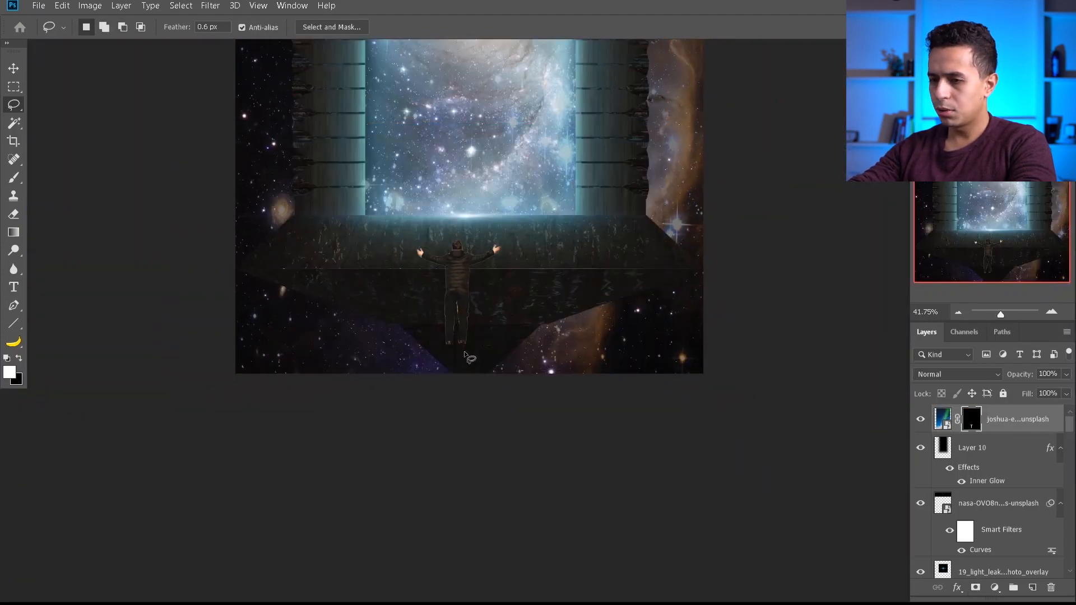
# Refine the man's layer mask in Select and Mask with radius 1 px, smooth 2, feather 0.4 px, contrast 7% and an inward edge shift
pyautogui.press('v')
pyautogui.moveTo(474, 342)
pyautogui.mouseDown()
pyautogui.moveTo(489, 234)
pyautogui.moveTo(475, 370)
pyautogui.mouseUp()
pyautogui.scroll(13, 474, 307)
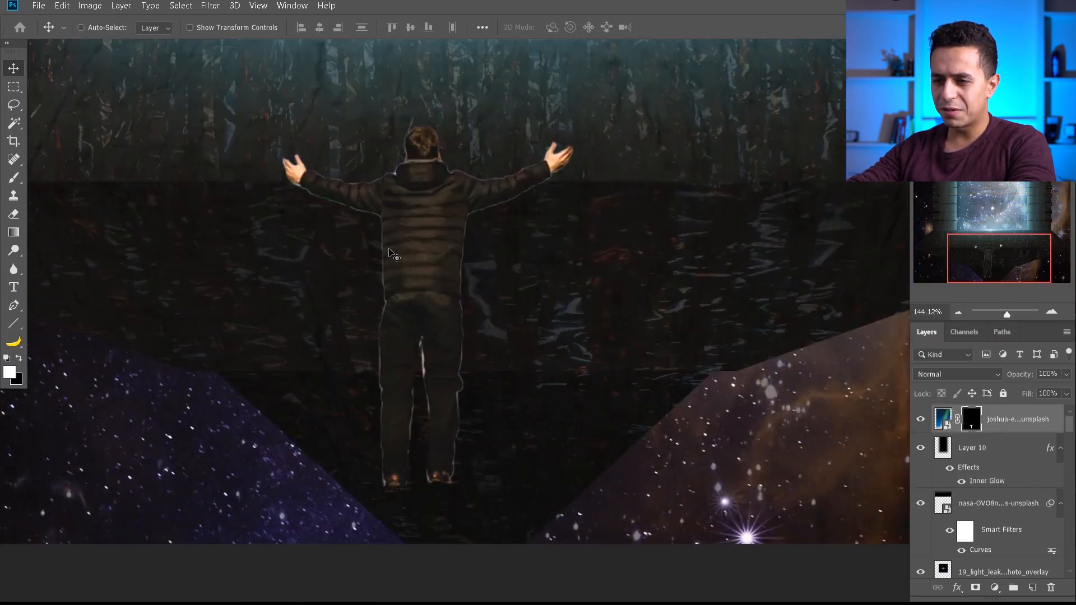
pyautogui.rightClick(972, 418)
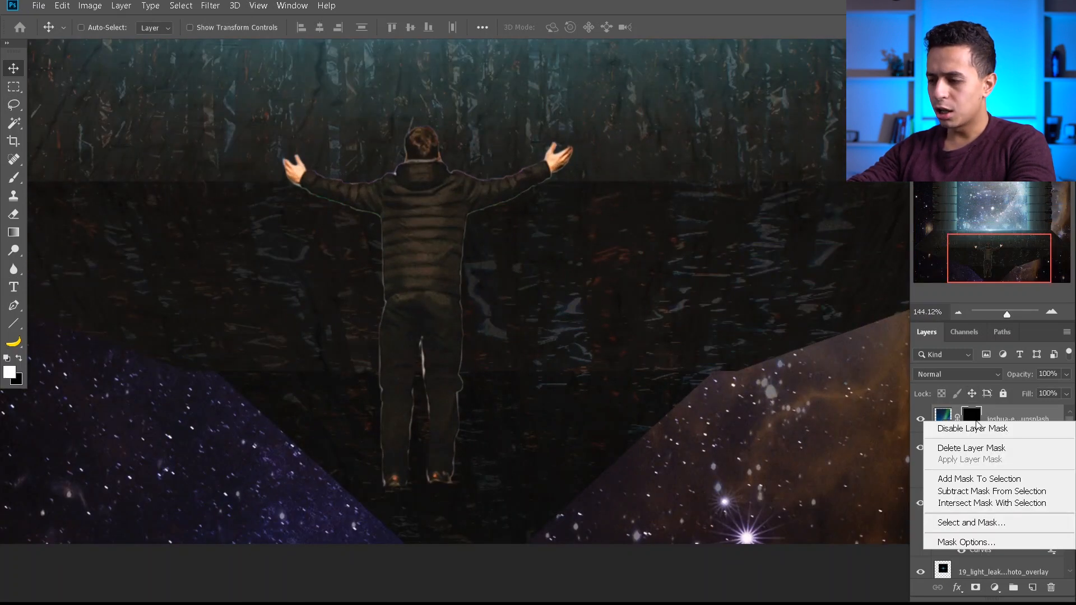
pyautogui.click(966, 524)
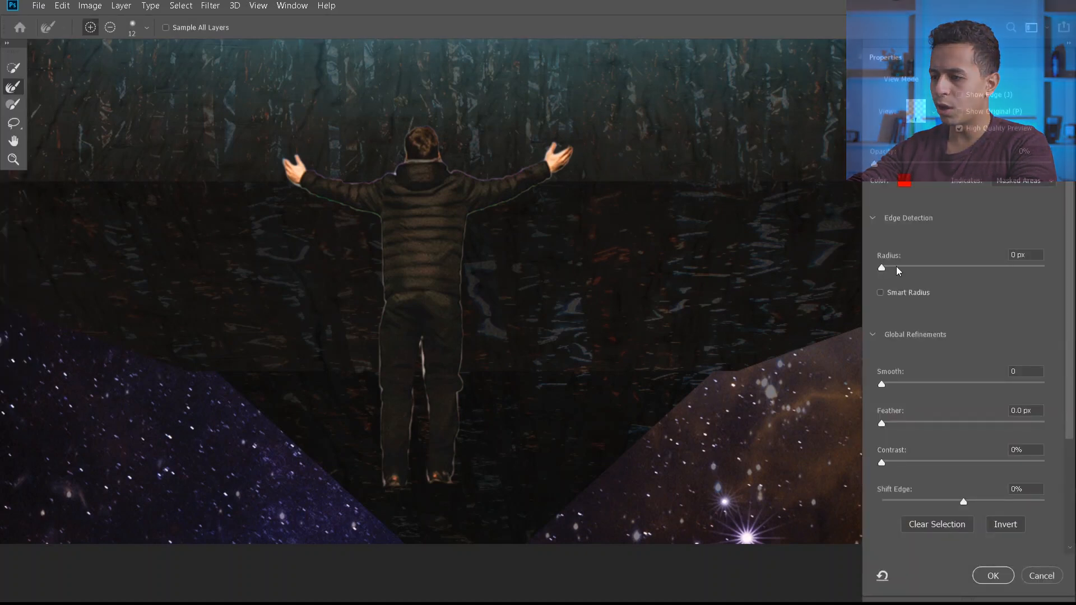
pyautogui.write('1')
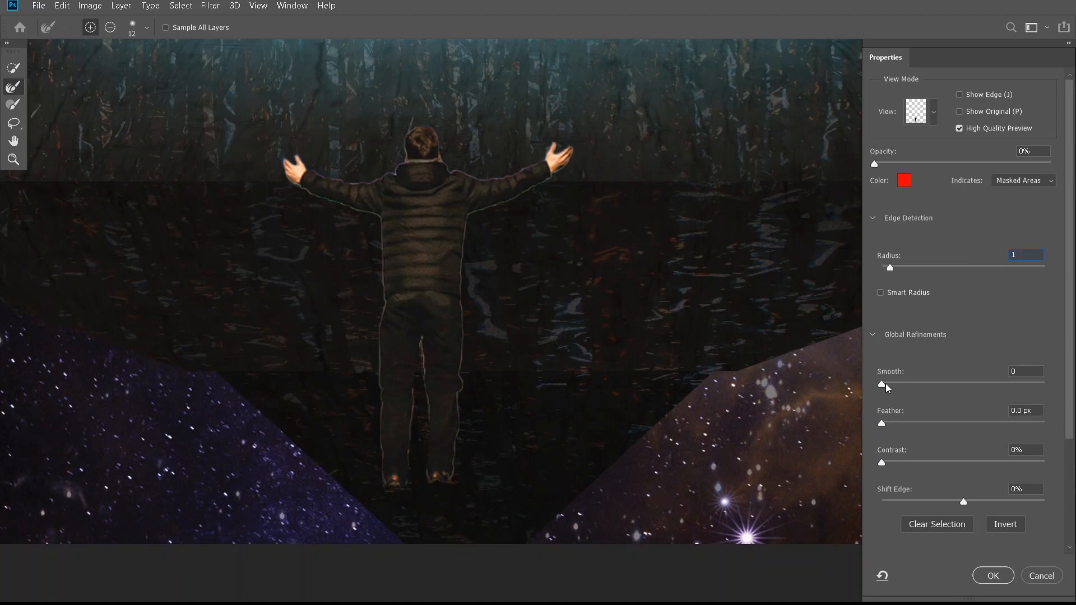
pyautogui.moveTo(887, 421); pyautogui.dragTo(887, 427)
pyautogui.click(894, 463)
pyautogui.moveTo(942, 506); pyautogui.dragTo(930, 506)
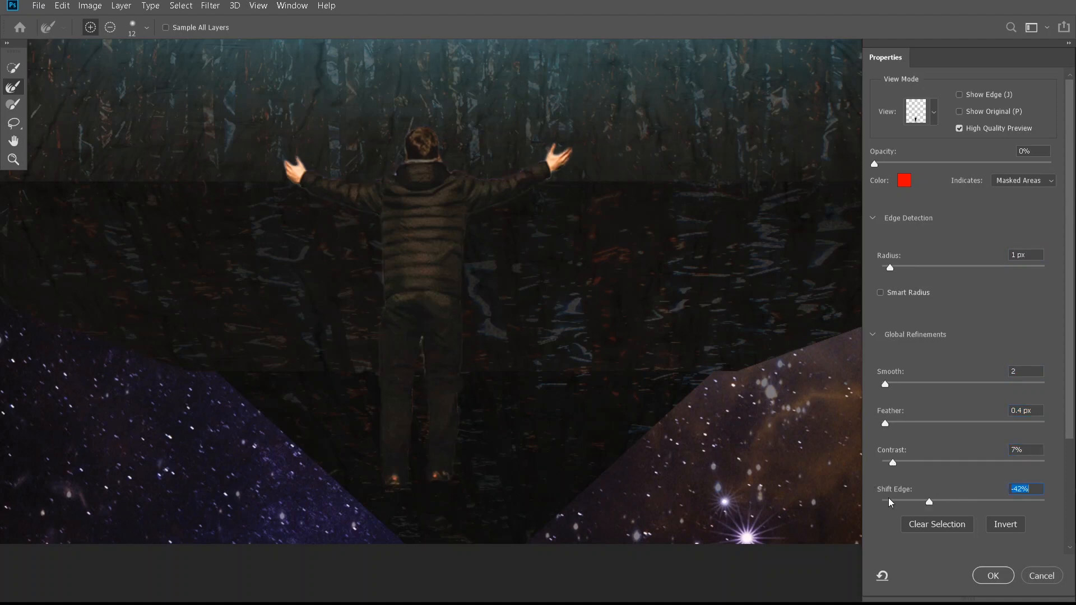
pyautogui.click(907, 503)
pyautogui.click(1006, 581)
# Move the man up onto the platform in front of the portal and scale him down
pyautogui.hotkey('ctrl', '0')
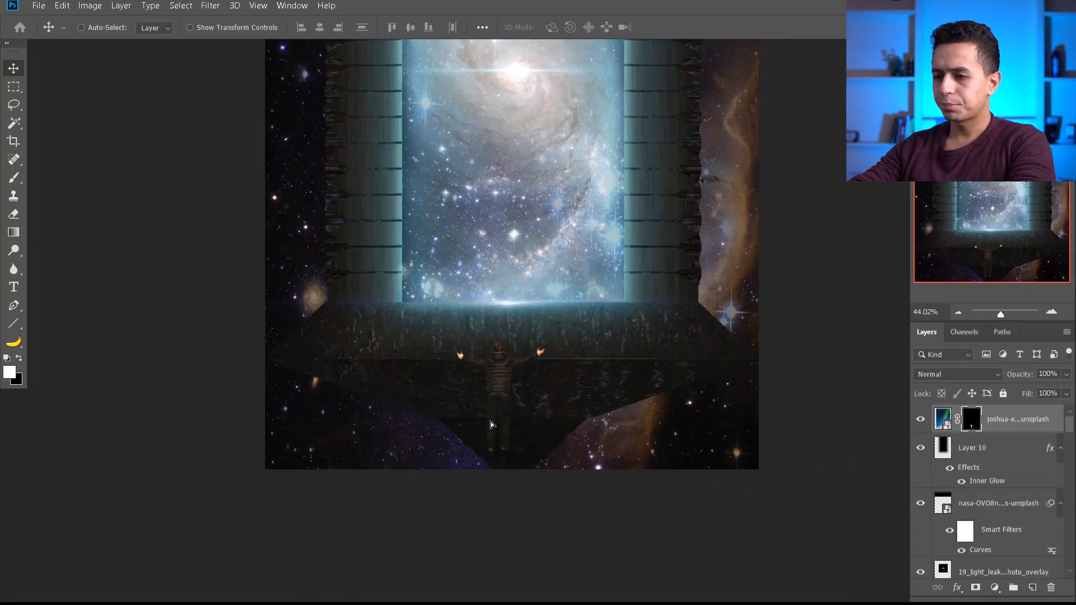
pyautogui.moveTo(487, 353); pyautogui.dragTo(485, 322)
pyautogui.hotkey('ctrl', 't')
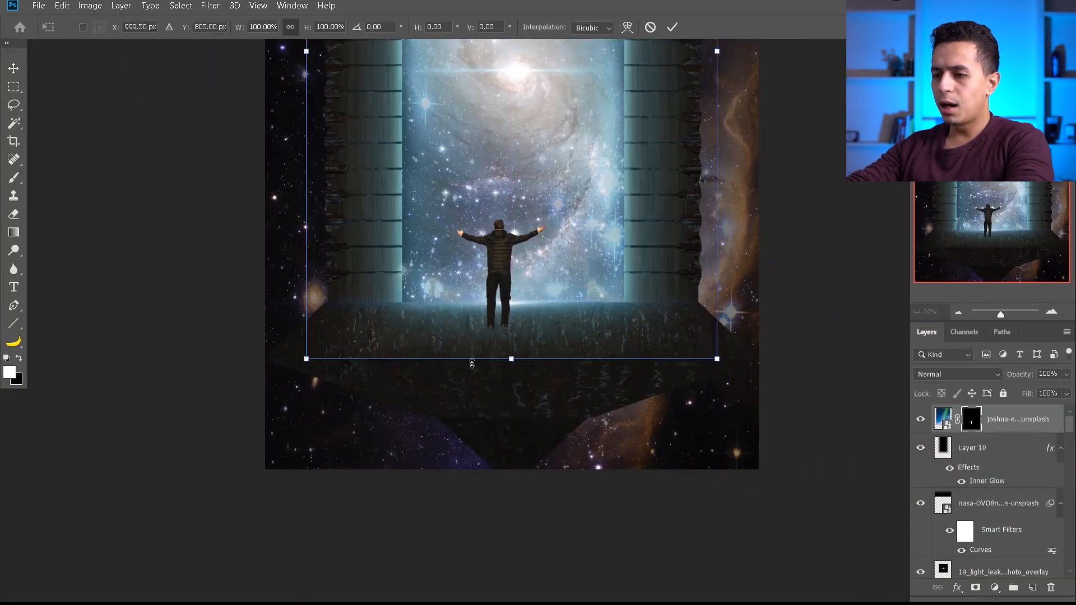
pyautogui.scroll(-2, 487, 408)
pyautogui.moveTo(501, 374); pyautogui.dragTo(511, 333)
pyautogui.press('Return')
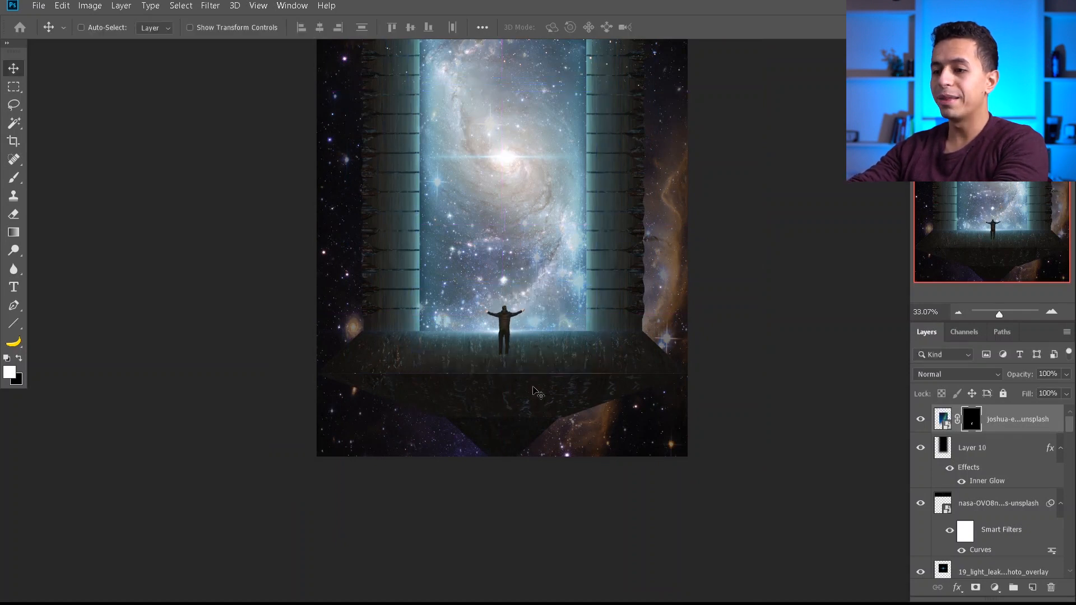
# Scale the man down further around his legs so he looks smaller against the portal
pyautogui.scroll(-3, 516, 401)
pyautogui.scroll(-2, 517, 409)
pyautogui.scroll(4, 519, 413)
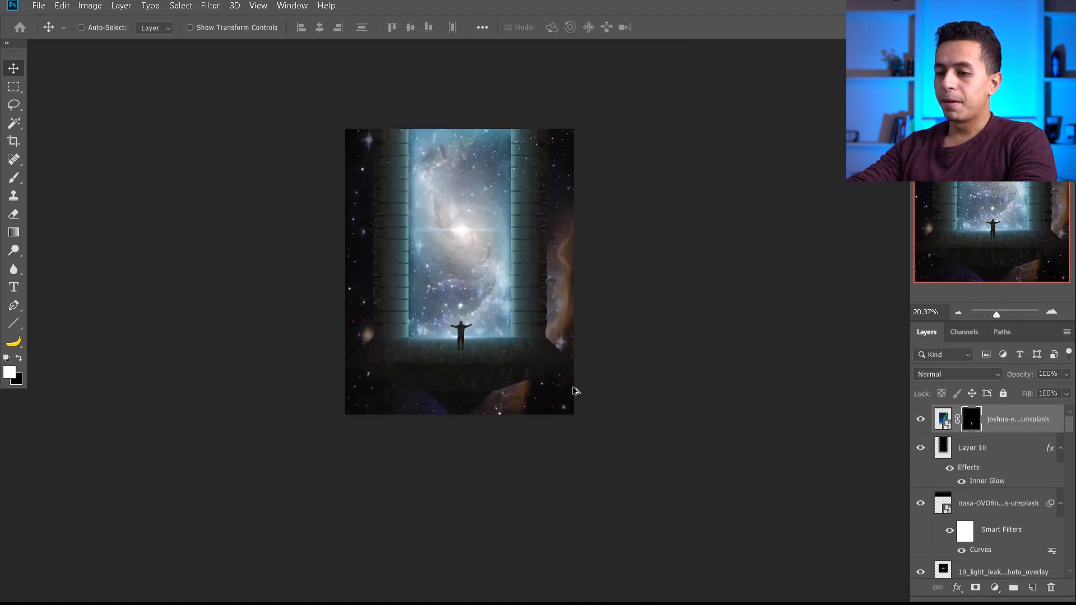
pyautogui.scroll(2, 484, 453)
pyautogui.scroll(2, 422, 524)
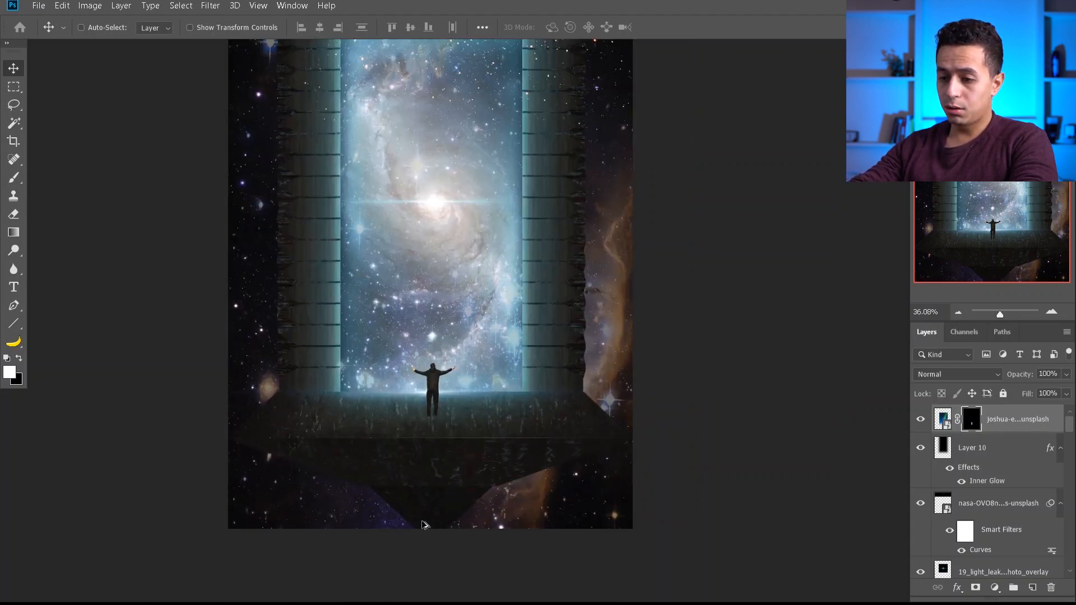
pyautogui.scroll(-1, 422, 522)
pyautogui.scroll(1, 424, 525)
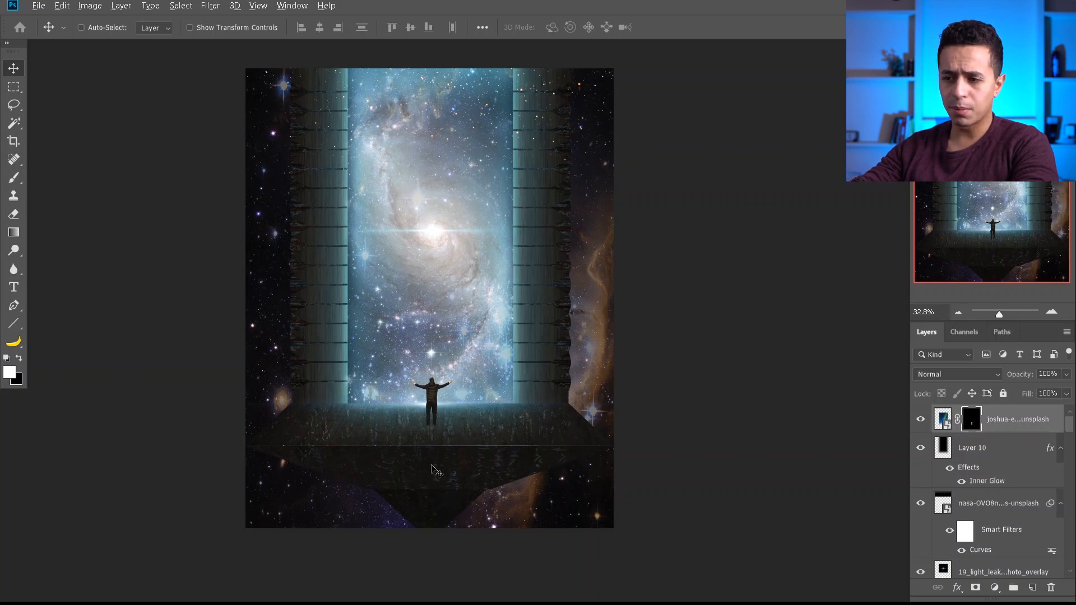
pyautogui.scroll(10, 434, 471)
pyautogui.hotkey('ctrl', 't')
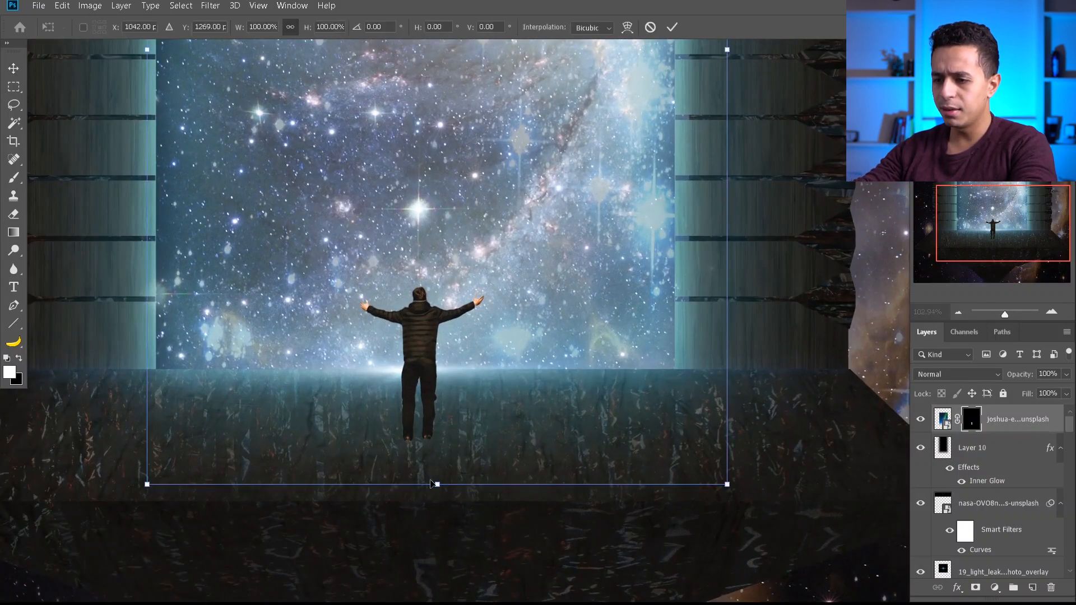
pyautogui.keyDown('alt'); pyautogui.click(419, 399); pyautogui.keyUp('alt')
pyautogui.moveTo(437, 482); pyautogui.dragTo(439, 466)
pyautogui.press('Return')
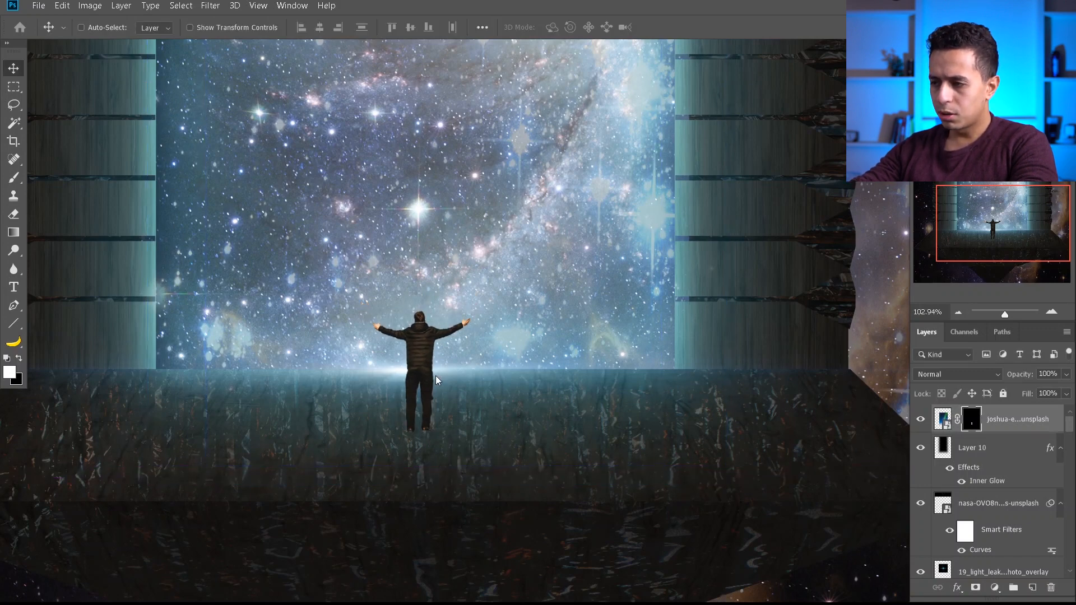
# Add a Hue/Saturation adjustment layer clipped to the man's layer and enable Colorize
pyautogui.scroll(5, 438, 380)
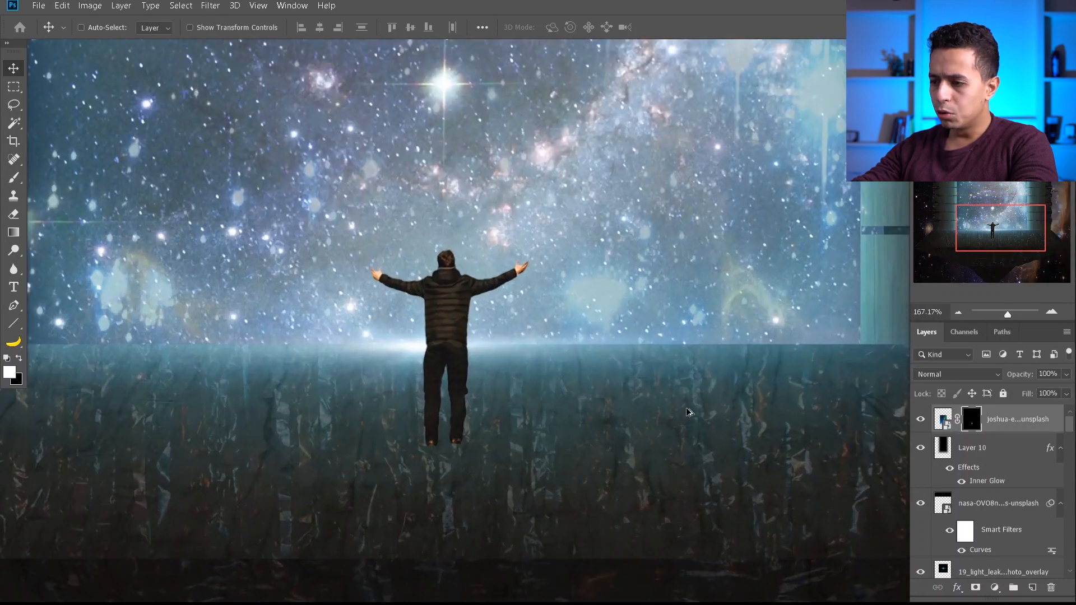
pyautogui.click(996, 587)
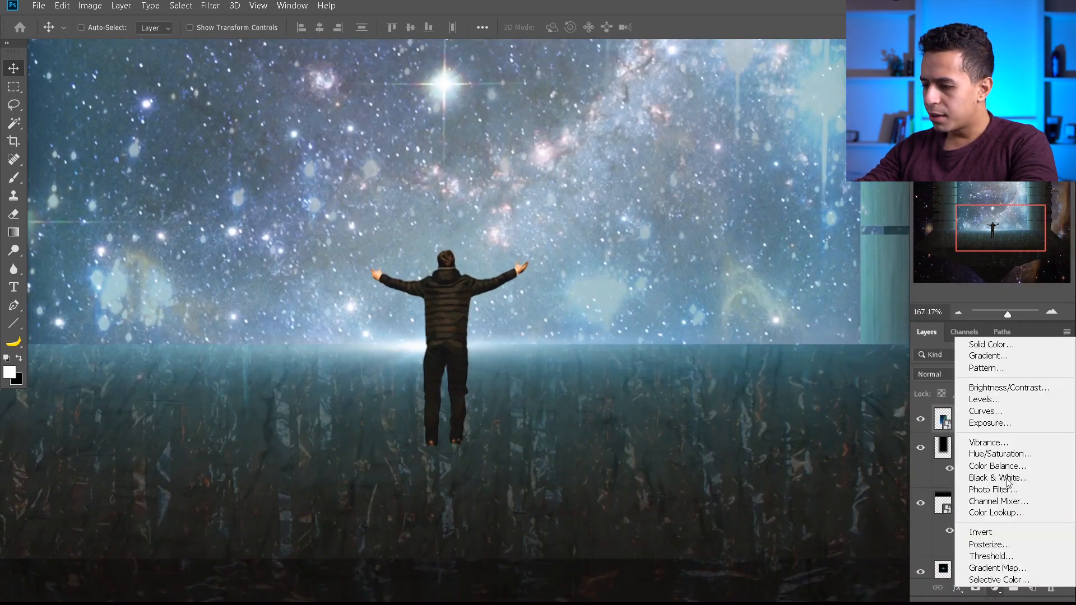
pyautogui.click(995, 454)
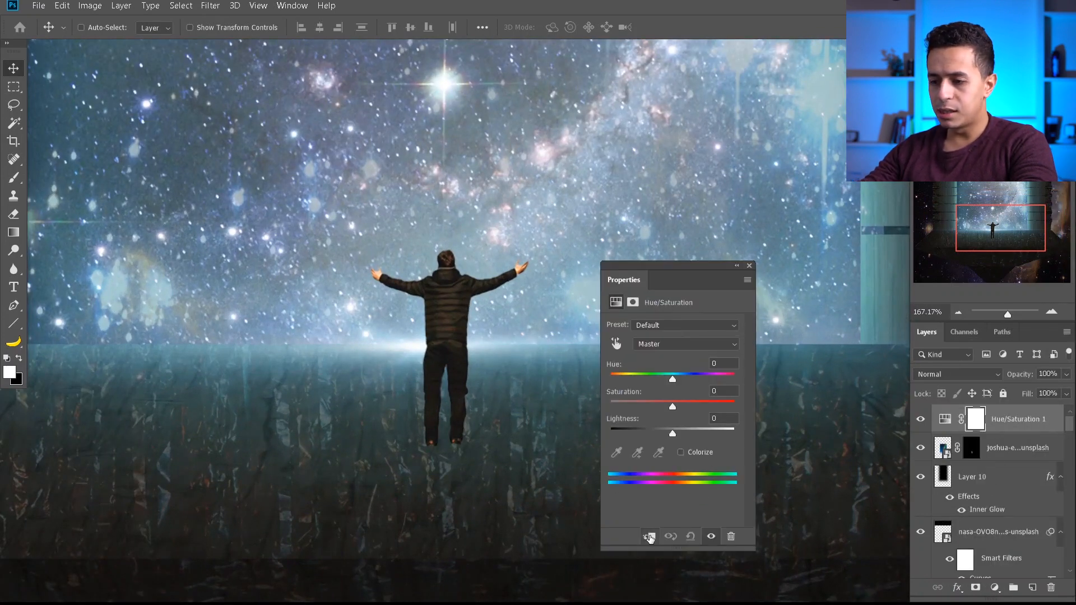
pyautogui.click(649, 538)
pyautogui.moveTo(691, 270); pyautogui.dragTo(657, 265)
pyautogui.click(649, 448)
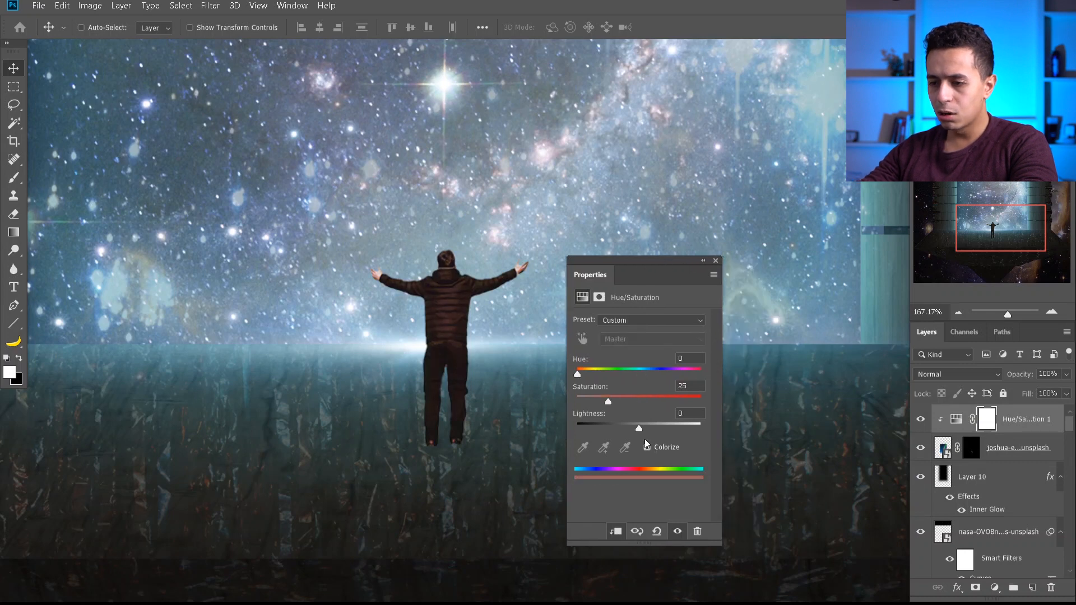
# Set the Hue/Saturation adjustment on the man to hue 192, saturation 72 and lightness +64
pyautogui.click(662, 428)
pyautogui.click(661, 401)
pyautogui.click(647, 370)
pyautogui.click(669, 429)
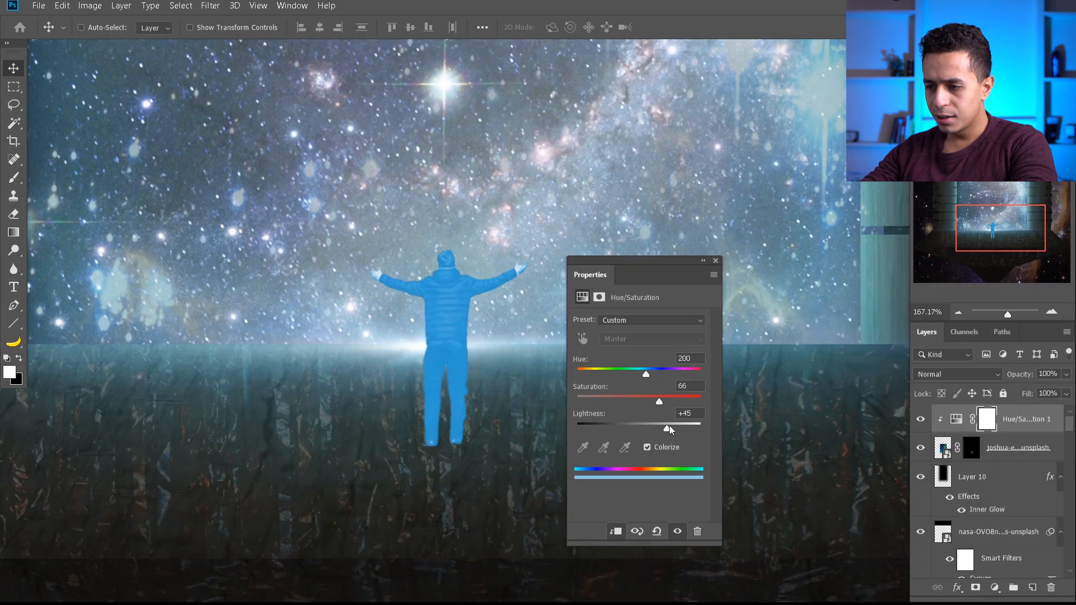
pyautogui.click(644, 373)
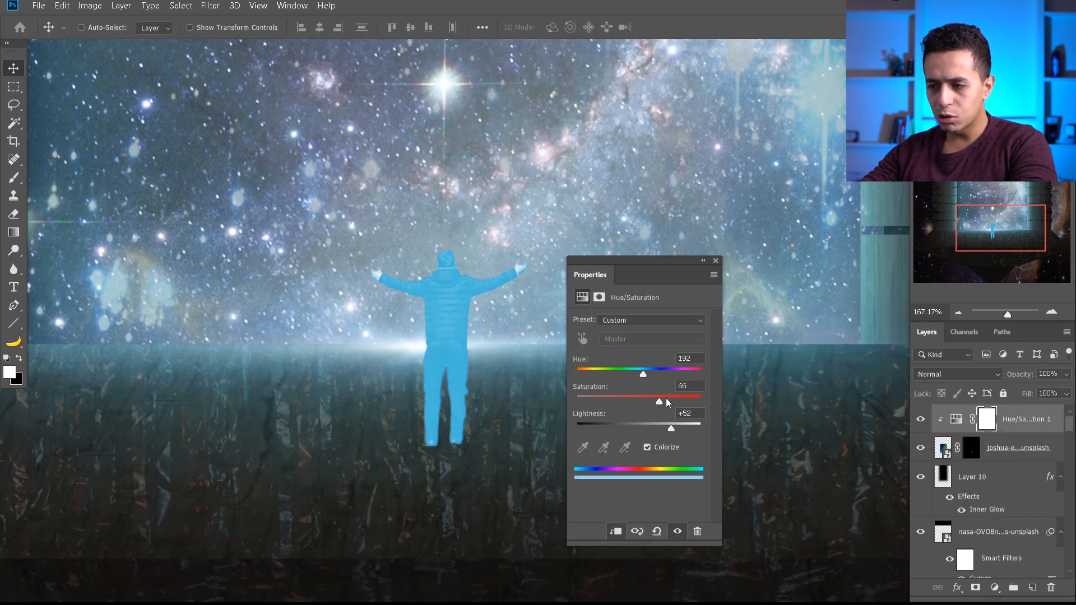
pyautogui.click(679, 429)
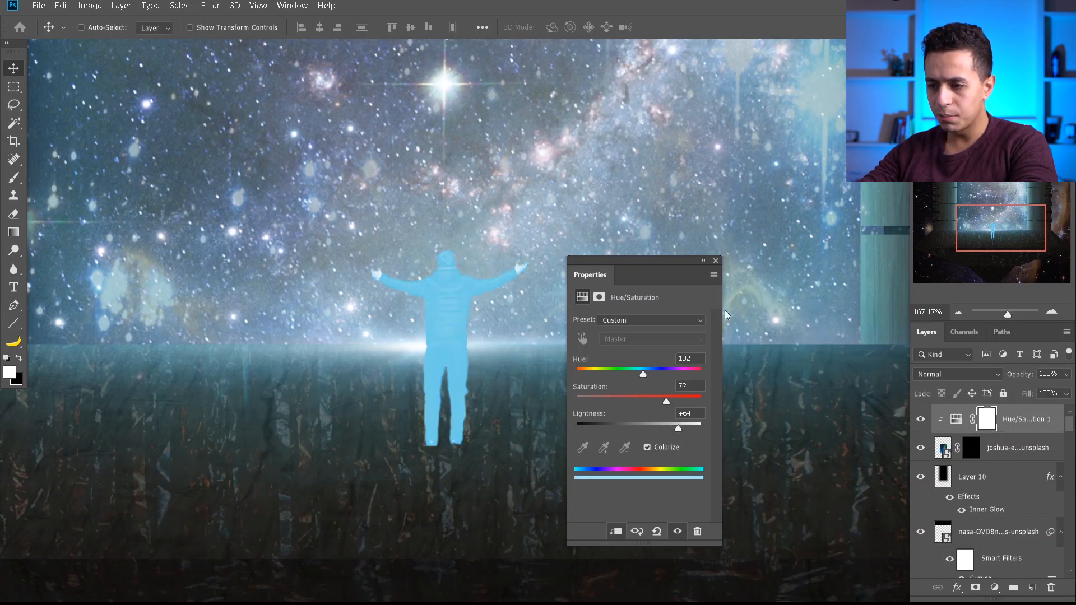
pyautogui.click(717, 261)
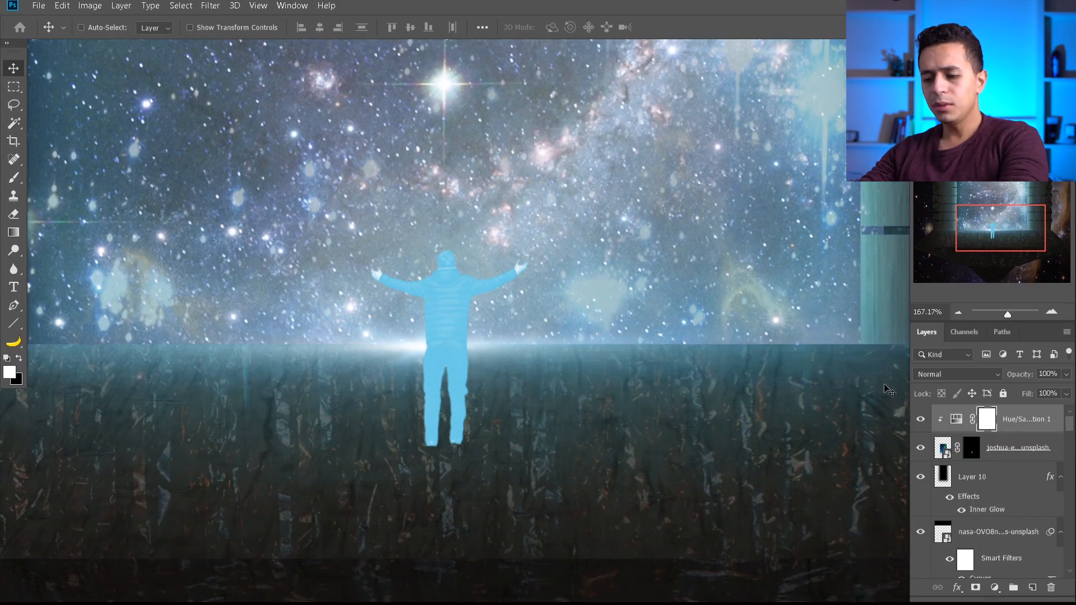
# Invert the Hue/Saturation mask and paint a blue rim light on the left of the man's head with a white 30% opacity brush
pyautogui.hotkey('ctrl', 'i')
pyautogui.click(13, 178)
pyautogui.moveTo(453, 235); pyautogui.dragTo(214, 239)
pyautogui.scroll(5, 437, 252)
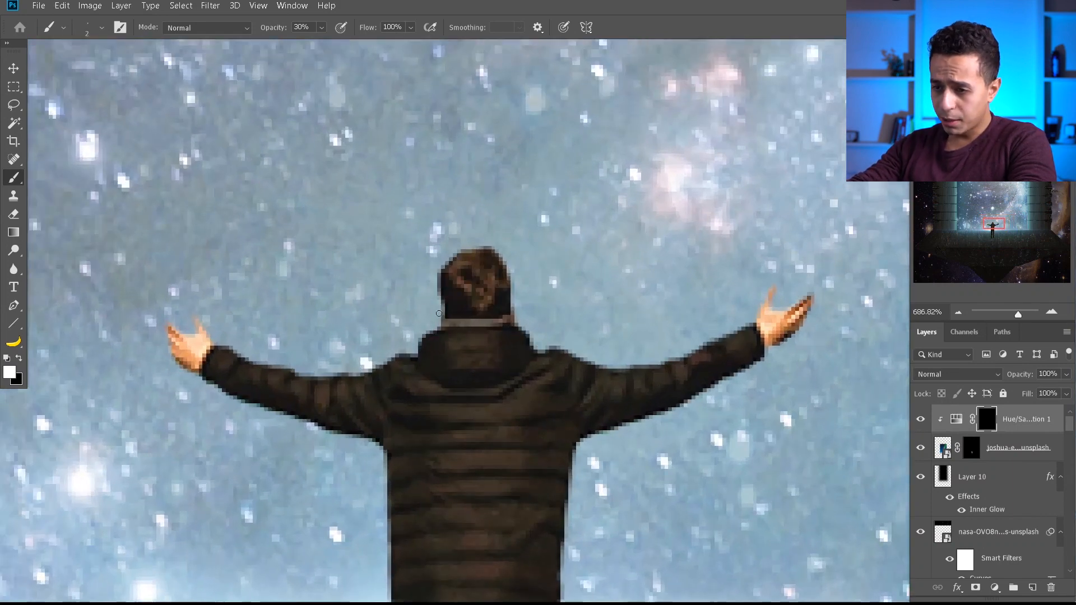
pyautogui.moveTo(439, 313)
pyautogui.mouseDown()
pyautogui.moveTo(442, 264)
pyautogui.moveTo(467, 249)
pyautogui.moveTo(436, 264)
pyautogui.moveTo(472, 253)
pyautogui.mouseUp()
pyautogui.moveTo(468, 256); pyautogui.dragTo(440, 282)
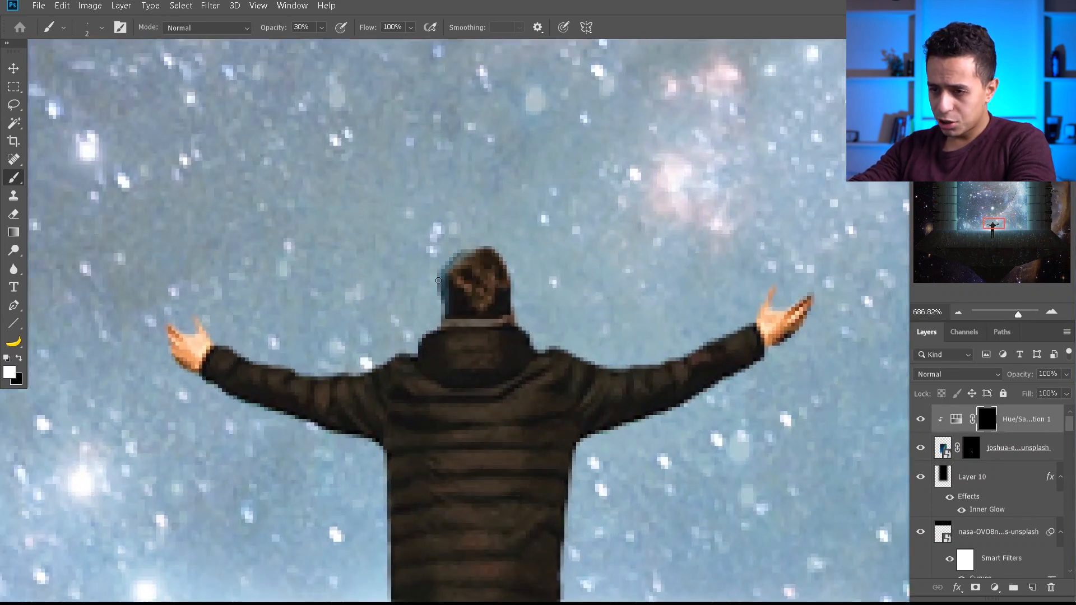
# Paint rim light along the left shoulder and both edges of the left arm, enlarging the brush to 8 px for the underside
pyautogui.moveTo(443, 330)
pyautogui.mouseDown()
pyautogui.moveTo(367, 367)
pyautogui.moveTo(314, 377)
pyautogui.moveTo(214, 345)
pyautogui.mouseUp()
pyautogui.press(']')
pyautogui.press(']')
pyautogui.press(']')
pyautogui.press(']')
pyautogui.press(']')
pyautogui.press(']')
pyautogui.moveTo(184, 375); pyautogui.dragTo(307, 432)
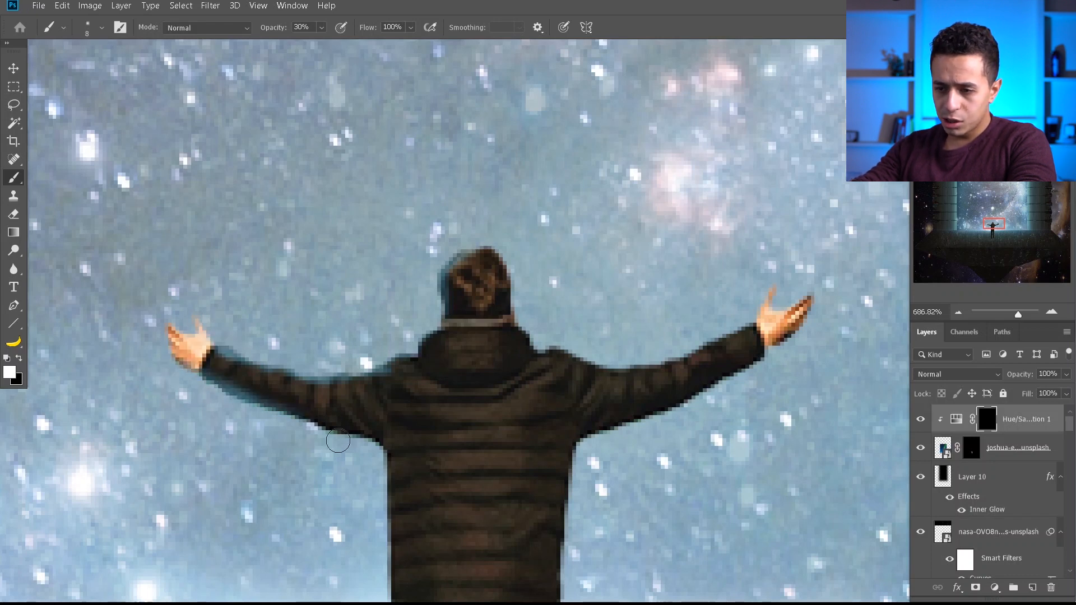
pyautogui.moveTo(306, 425); pyautogui.dragTo(241, 409)
# Paint rim light along the man's right shoulder and arm, reducing the brush to 5 px
pyautogui.moveTo(551, 346)
pyautogui.mouseDown()
pyautogui.moveTo(707, 341)
pyautogui.moveTo(754, 309)
pyautogui.mouseUp()
pyautogui.keyDown('alt'); pyautogui.rightClick(674, 314); pyautogui.keyUp('alt')
pyautogui.moveTo(602, 360)
pyautogui.mouseDown()
pyautogui.moveTo(581, 352)
pyautogui.moveTo(613, 365)
pyautogui.moveTo(559, 344)
pyautogui.moveTo(536, 348)
pyautogui.moveTo(514, 310)
pyautogui.moveTo(514, 255)
pyautogui.moveTo(493, 227)
pyautogui.mouseUp()
pyautogui.scroll(-6, 438, 197)
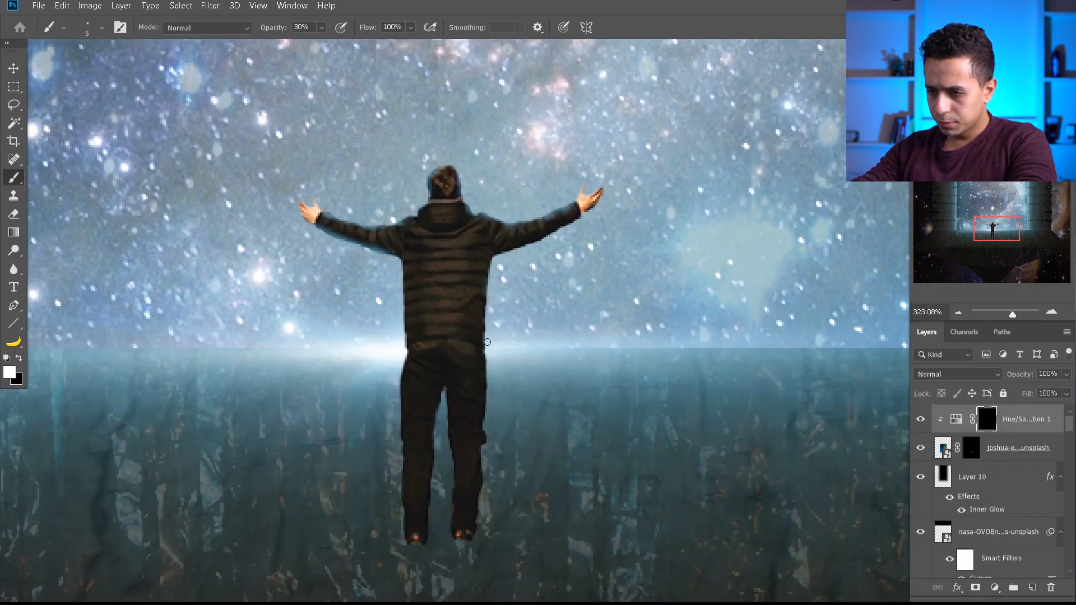
# Paint rim light down the right side of the man's torso and leg and under his right forearm
pyautogui.moveTo(487, 342); pyautogui.dragTo(493, 409)
pyautogui.scroll(-2, 495, 279)
pyautogui.scroll(2, 489, 372)
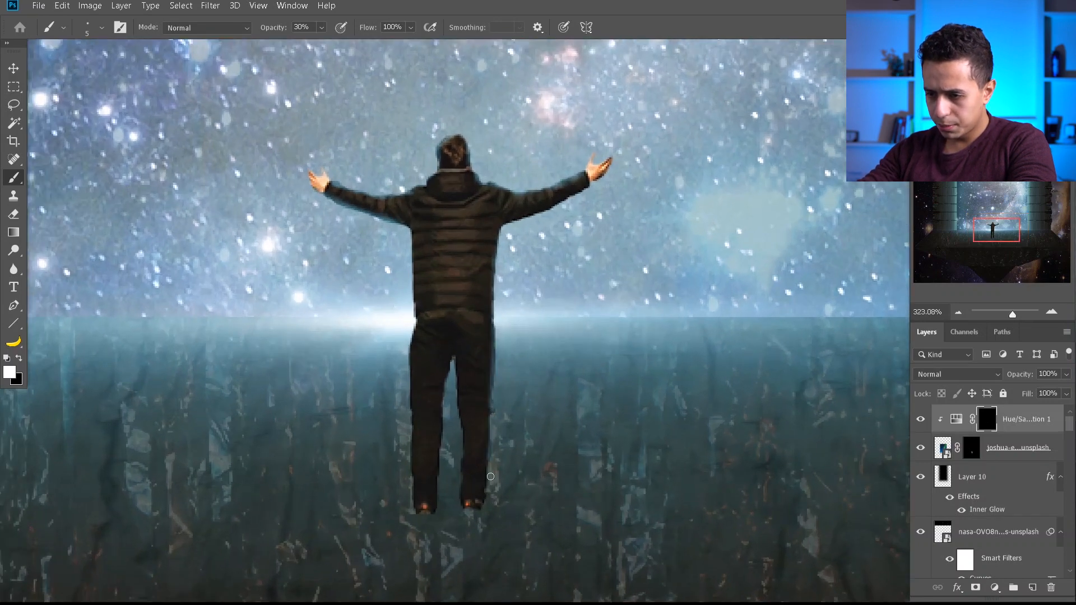
pyautogui.moveTo(496, 300); pyautogui.dragTo(495, 264)
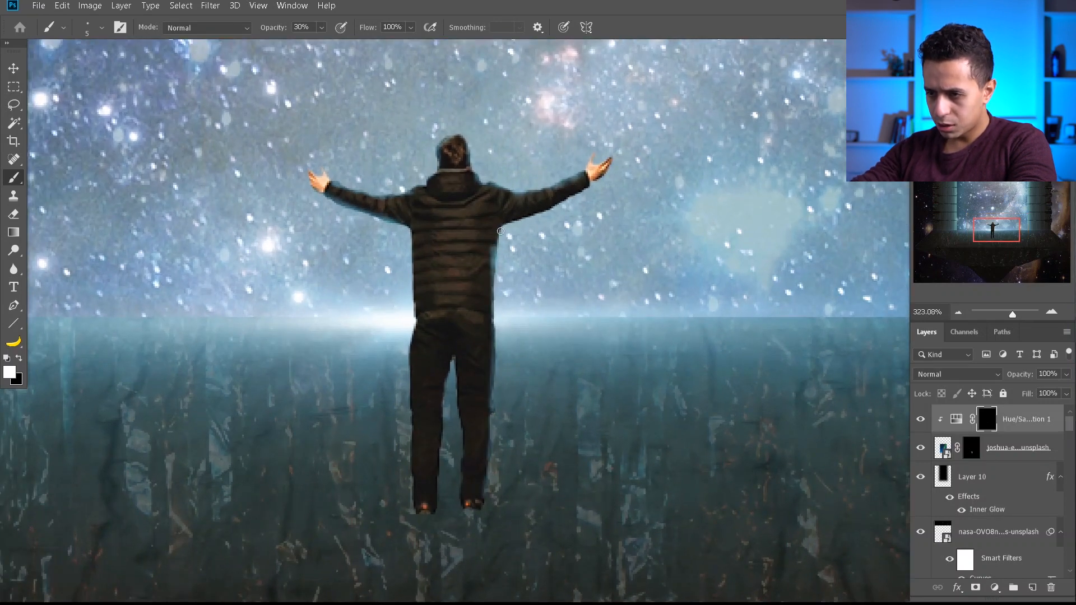
pyautogui.moveTo(557, 208); pyautogui.dragTo(582, 197)
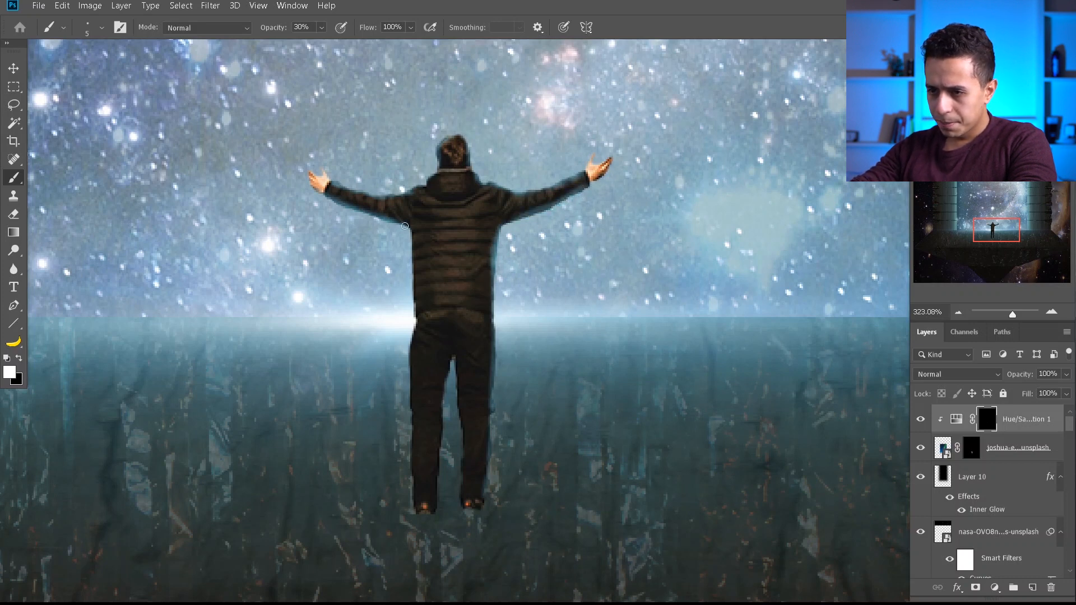
# Paint rim light down the left side of the man's torso and leg and along the inner edges of his legs
pyautogui.moveTo(409, 253)
pyautogui.mouseDown()
pyautogui.moveTo(415, 336)
pyautogui.moveTo(402, 401)
pyautogui.mouseUp()
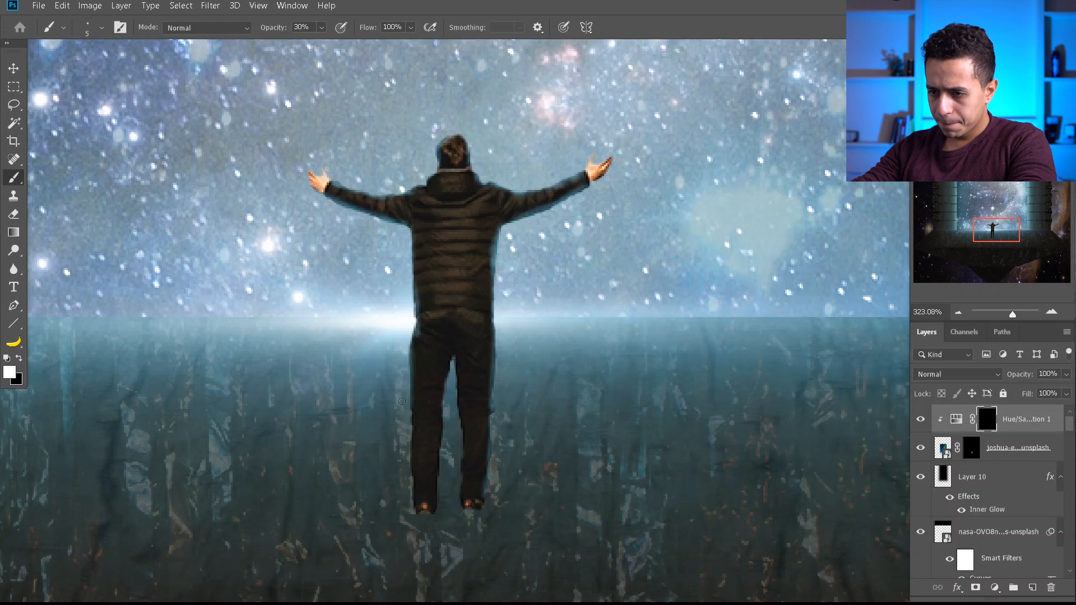
pyautogui.moveTo(409, 434); pyautogui.dragTo(412, 468)
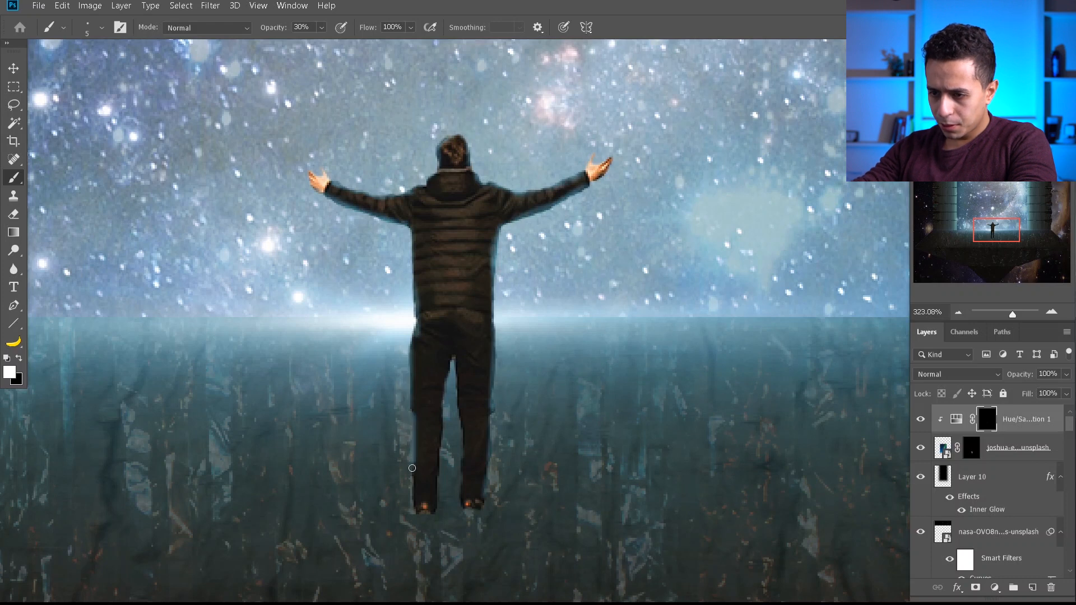
pyautogui.keyDown('shift'); pyautogui.click(447, 388); pyautogui.keyUp('shift')
pyautogui.keyDown('shift'); pyautogui.click(458, 433); pyautogui.keyUp('shift')
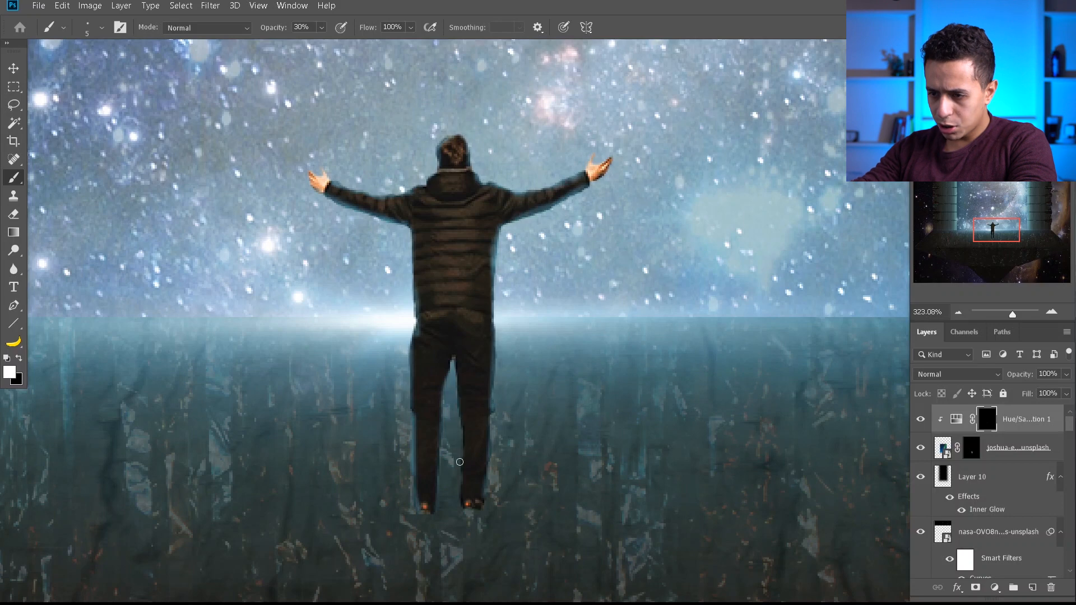
pyautogui.scroll(-10, 456, 429)
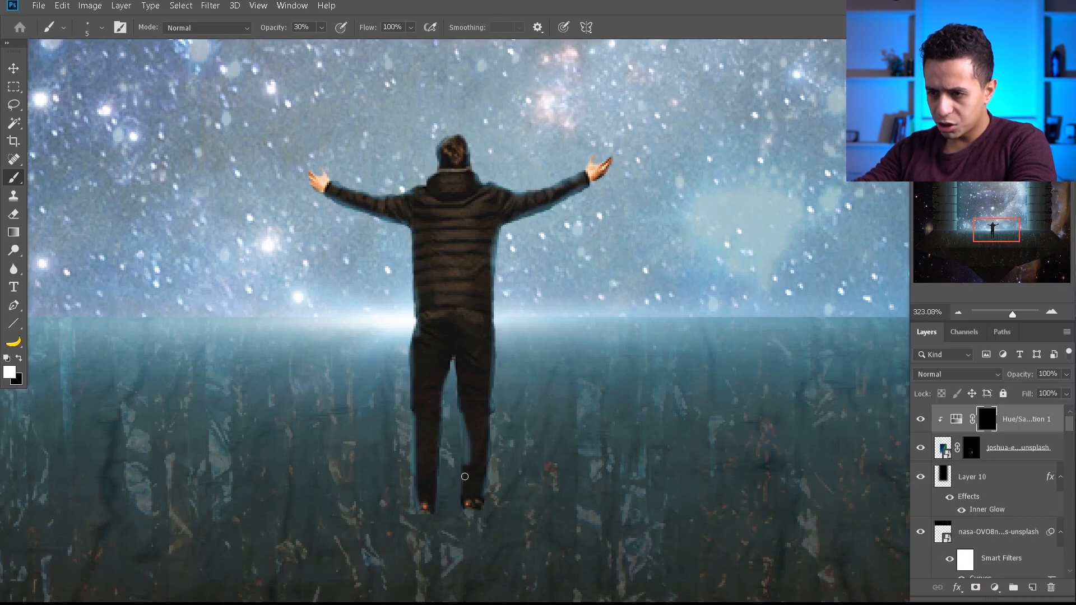
pyautogui.scroll(1, 492, 357)
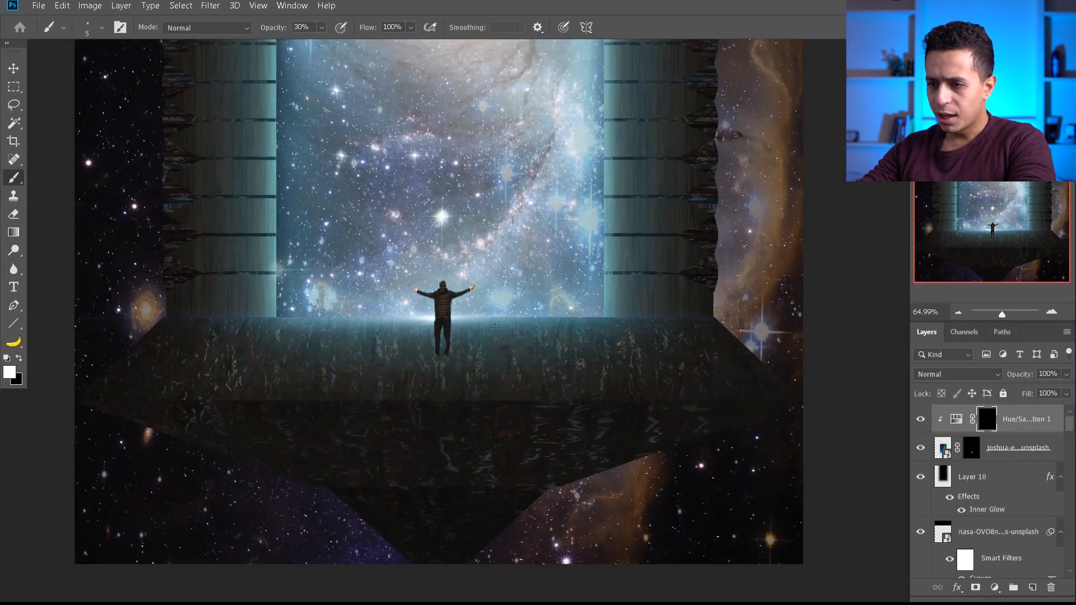
# Raise the lightness of the man's Hue/Saturation rim light adjustment to +100
pyautogui.doubleClick(956, 421)
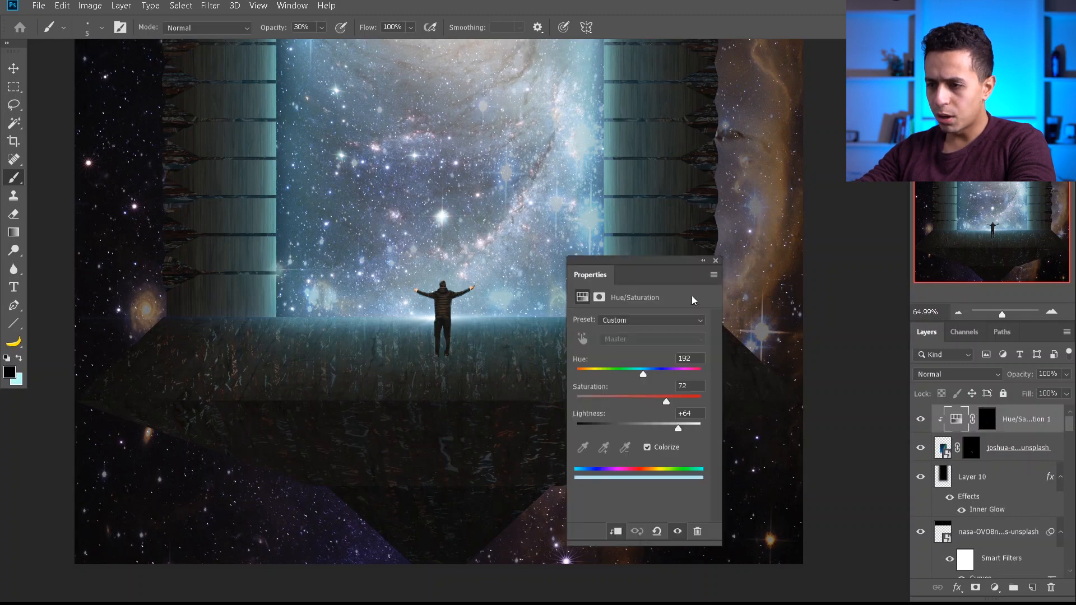
pyautogui.moveTo(694, 298); pyautogui.dragTo(665, 274)
pyautogui.moveTo(650, 401); pyautogui.dragTo(712, 398)
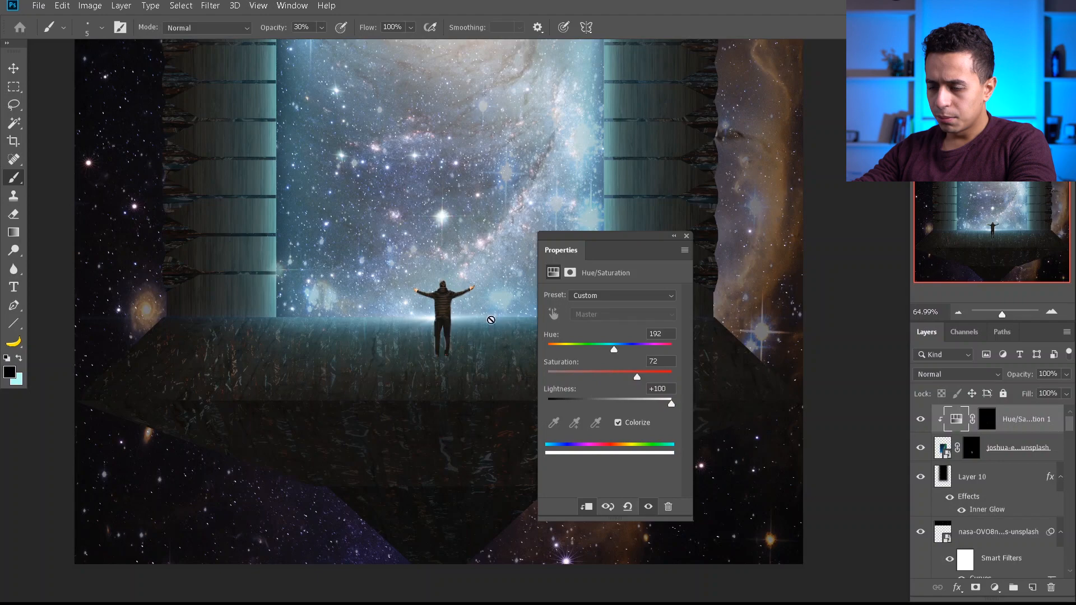
# Add a layer mask to the man's cast shadow layer
pyautogui.scroll(5, 454, 297)
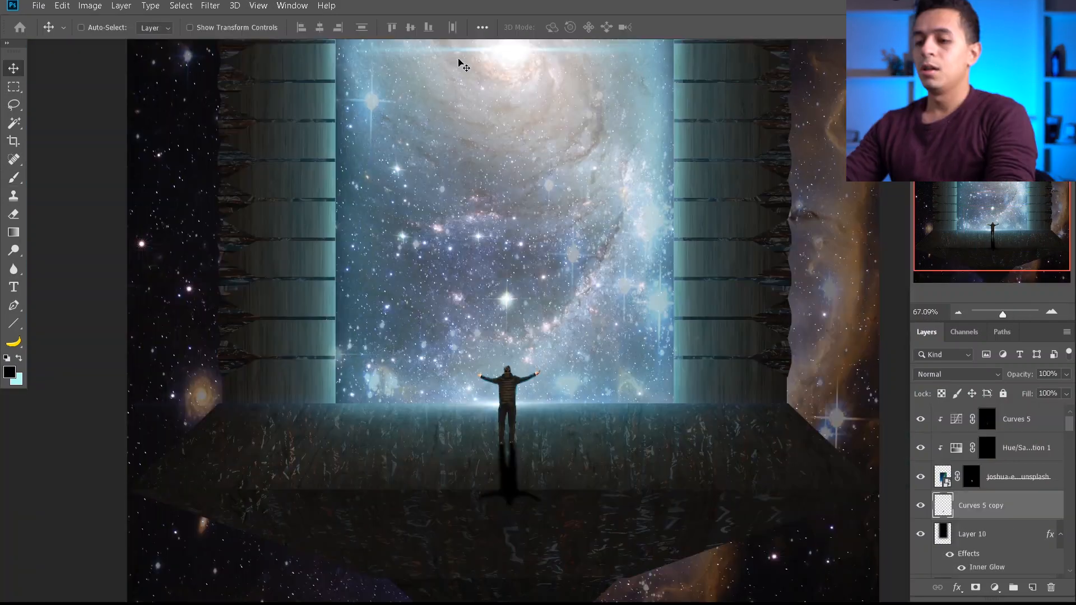
pyautogui.scroll(2, 526, 358)
pyautogui.scroll(-2, 525, 358)
pyautogui.scroll(1, 525, 359)
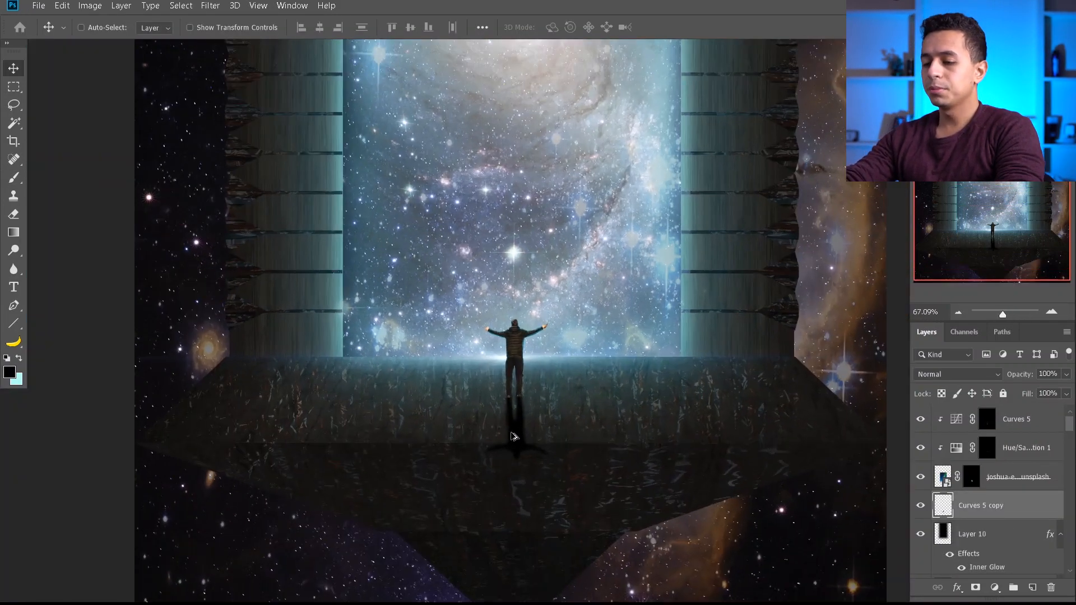
pyautogui.scroll(-1, 973, 551)
pyautogui.click(976, 589)
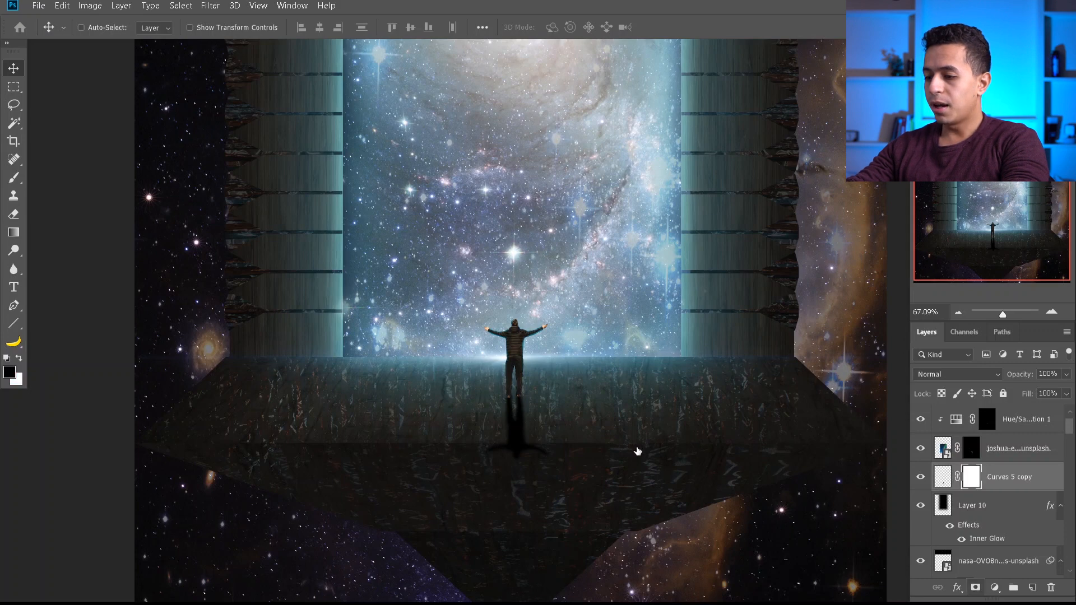
# Fade the far end of the man's shadow with black gradients at 20% opacity on its mask, and set the layer opacity to 80%
pyautogui.press('d')
pyautogui.press('g')
pyautogui.moveTo(503, 488); pyautogui.dragTo(502, 407)
pyautogui.moveTo(528, 477); pyautogui.dragTo(519, 383)
pyautogui.moveTo(523, 462); pyautogui.dragTo(514, 431)
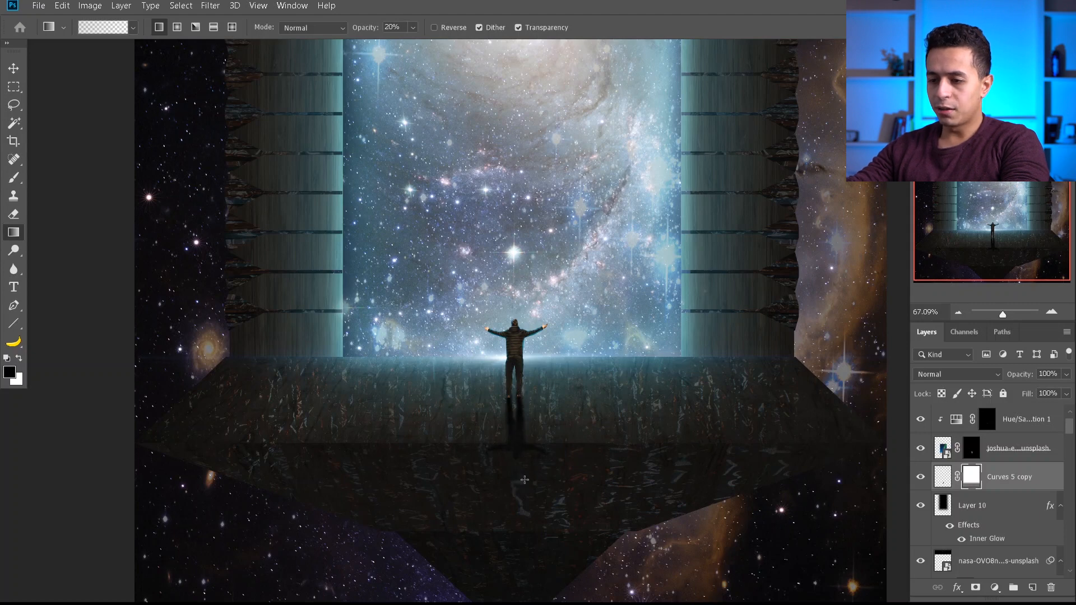
pyautogui.moveTo(526, 476)
pyautogui.mouseDown()
pyautogui.moveTo(526, 403)
pyautogui.moveTo(513, 389)
pyautogui.mouseUp()
pyautogui.moveTo(513, 467); pyautogui.dragTo(510, 409)
pyautogui.press('v')
pyautogui.press('8')
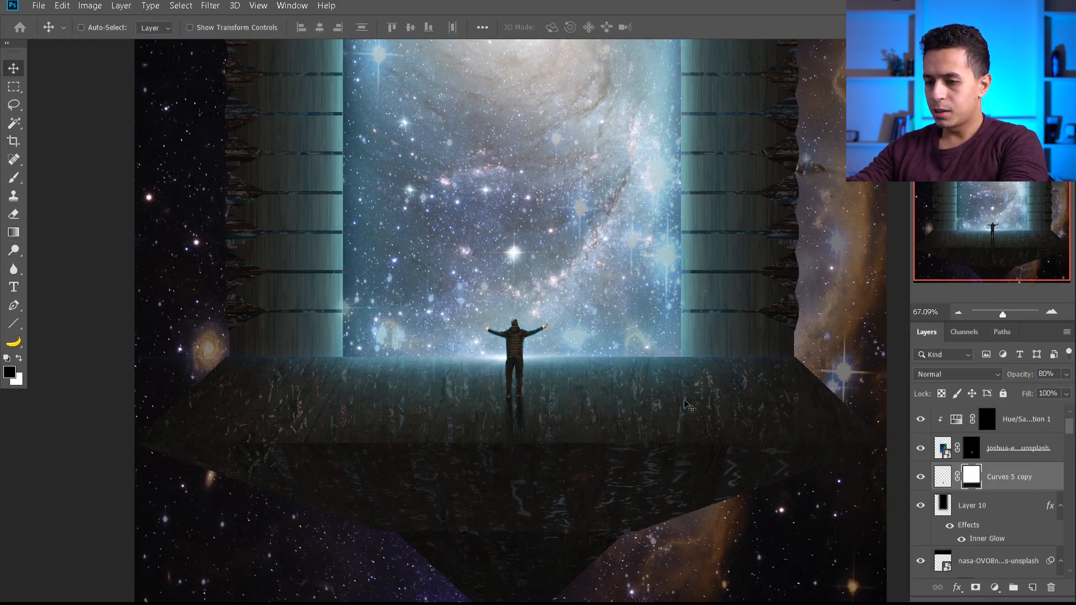
pyautogui.scroll(-6, 689, 406)
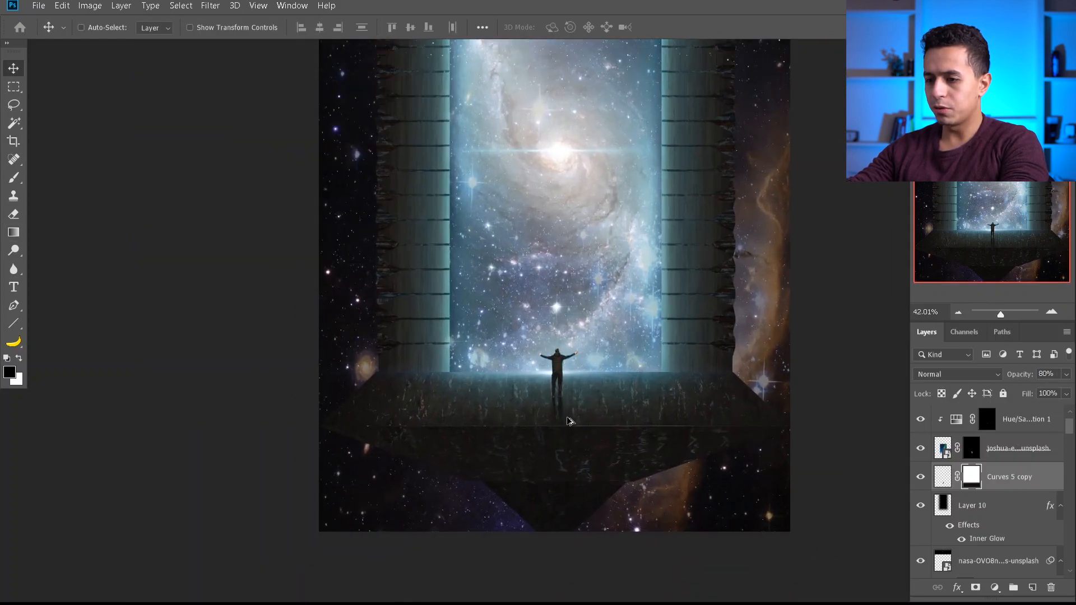
# On a new layer above the shadow, dab black contact shadows under the man's feet with a flattened 39 px brush at 30% opacity
pyautogui.scroll(10, 568, 421)
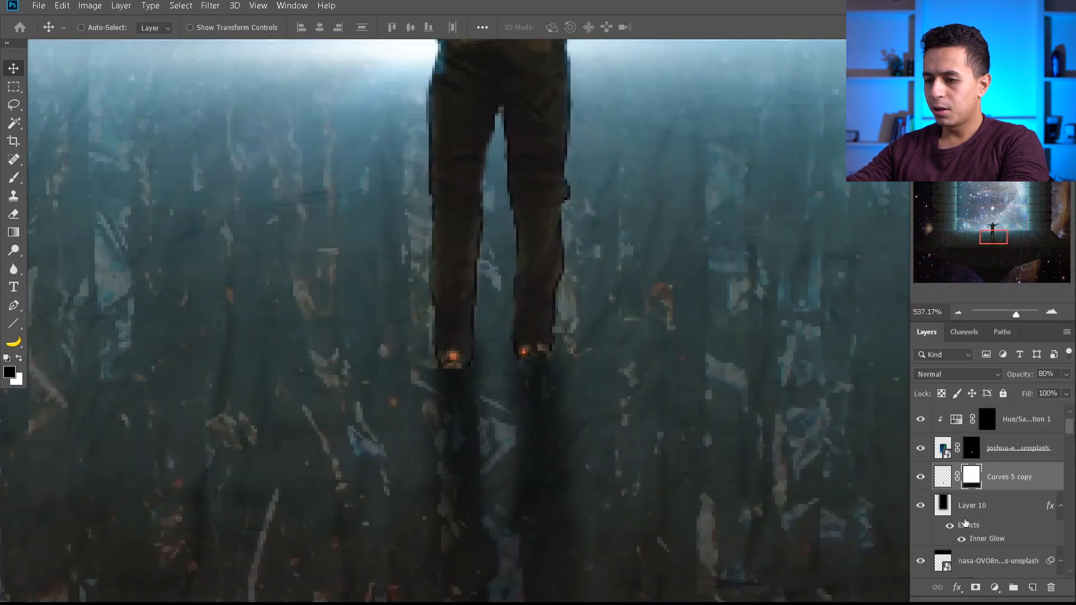
pyautogui.click(1032, 588)
pyautogui.press('b')
pyautogui.moveTo(605, 379); pyautogui.dragTo(453, 383)
pyautogui.rightClick(530, 361)
pyautogui.moveTo(563, 300); pyautogui.dragTo(564, 311)
pyautogui.moveTo(453, 382); pyautogui.dragTo(443, 382)
pyautogui.click(537, 360)
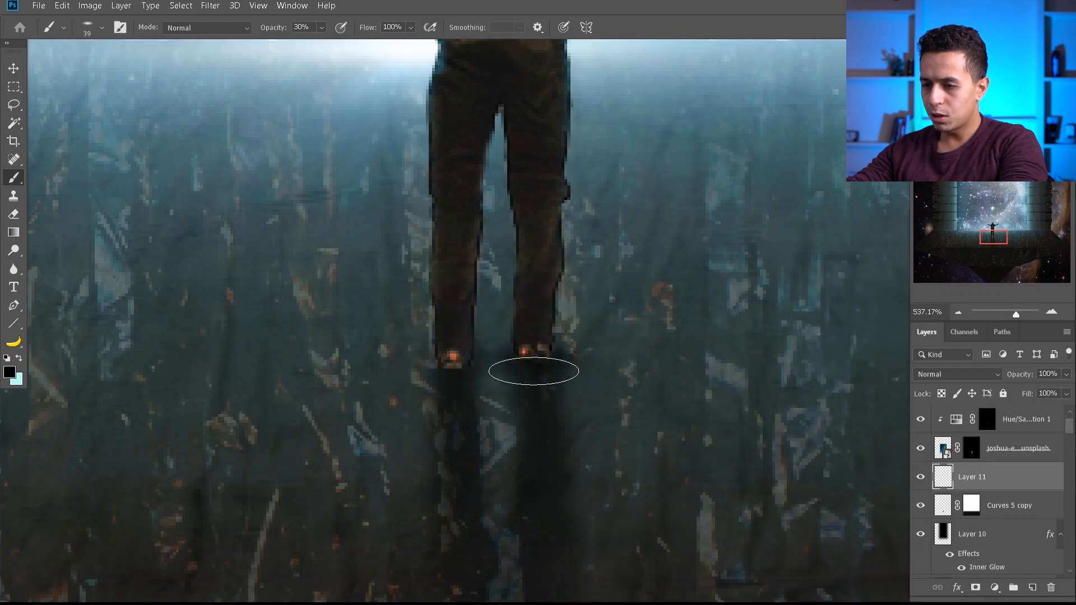
pyautogui.click(457, 373)
# Lower the opacity of the contact shadow layer to 75%
pyautogui.press('v')
pyautogui.scroll(-5, 611, 425)
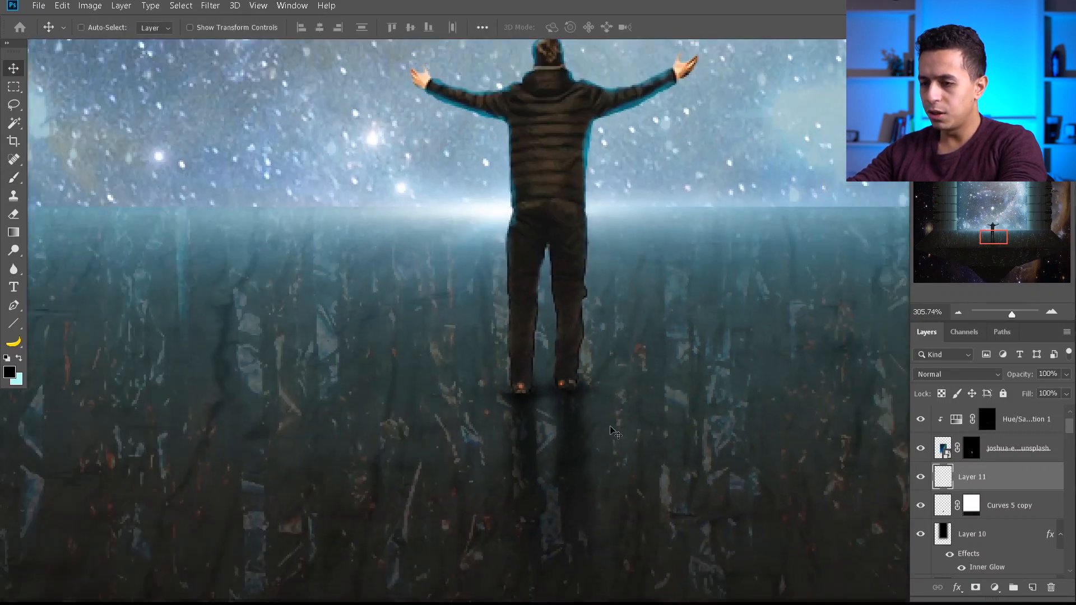
pyautogui.scroll(-10, 549, 399)
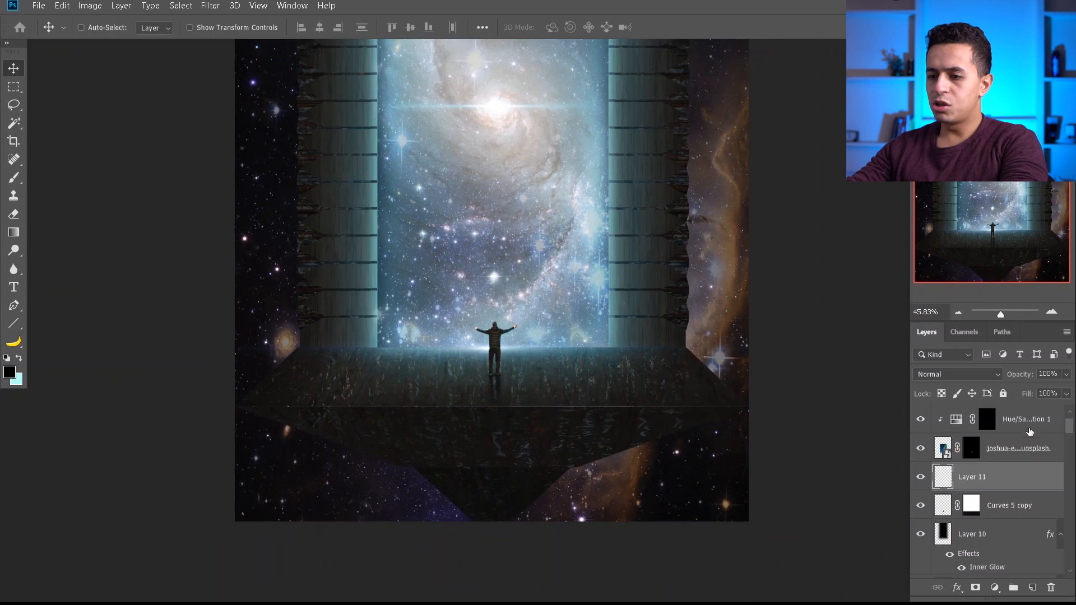
pyautogui.moveTo(1023, 374); pyautogui.dragTo(1008, 373)
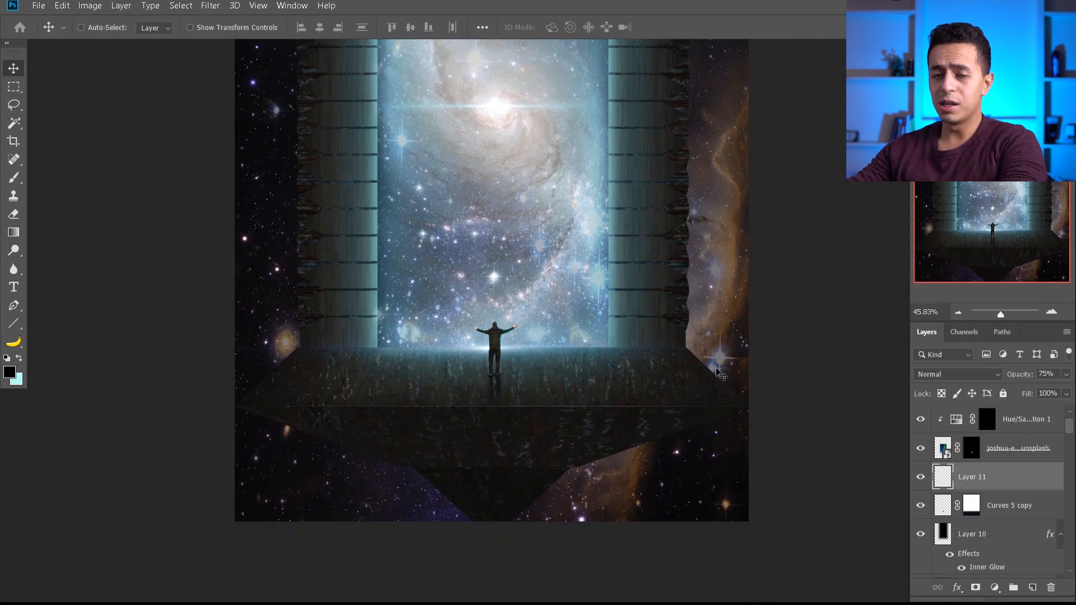
# Shift the galaxy image inside the portal slightly upward
pyautogui.scroll(-3, 532, 406)
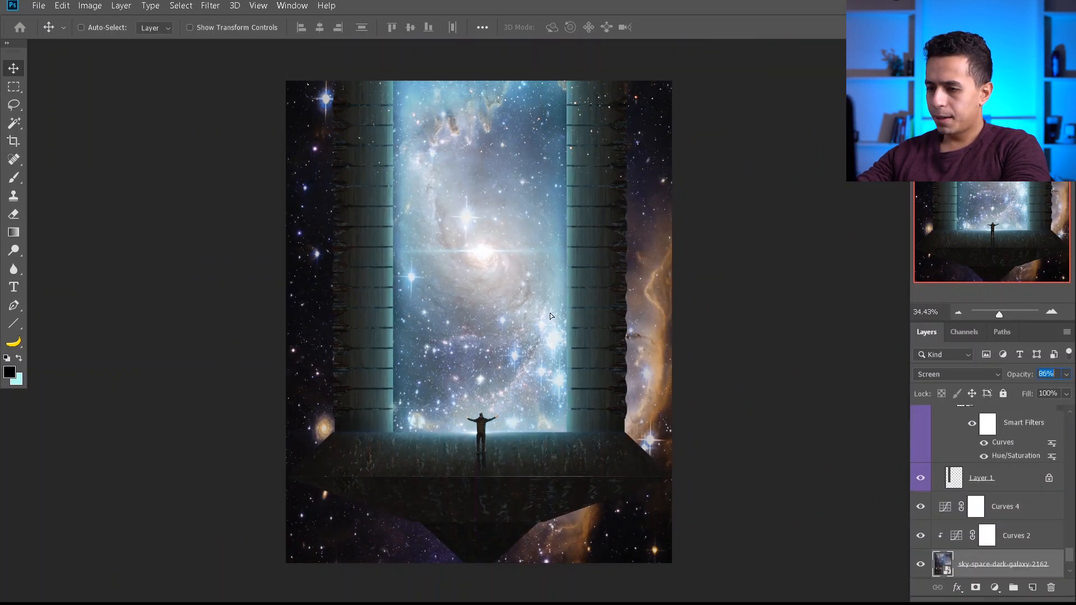
pyautogui.moveTo(535, 331); pyautogui.dragTo(541, 314)
pyautogui.scroll(-1, 952, 493)
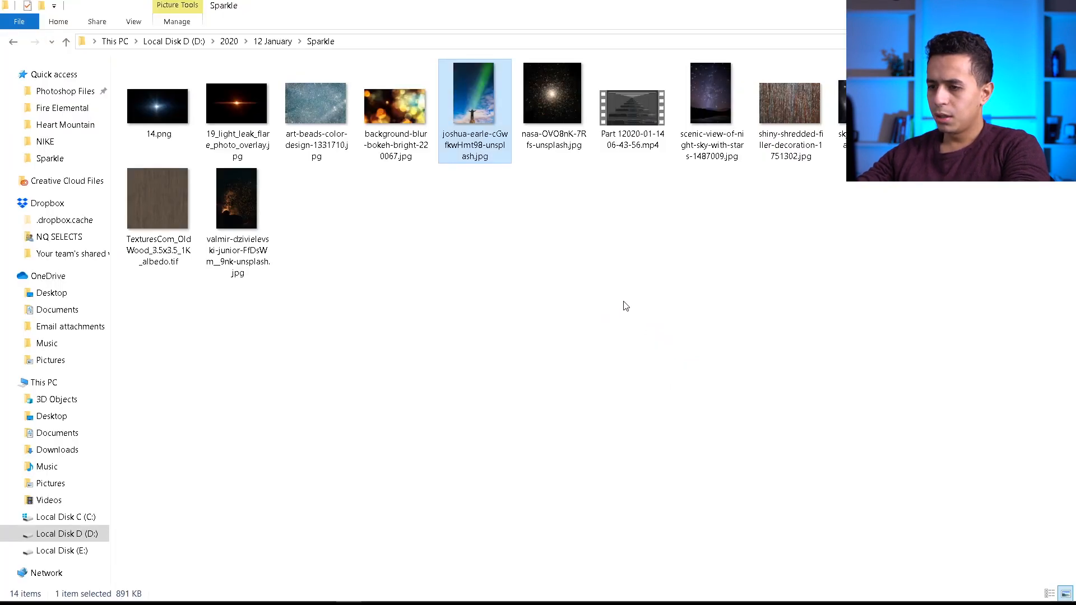
# Place background-blur-bokeh-bright-220067.jpg from the Sparkle folder and move its Screen-blended layer to the top of the layer stack
pyautogui.click(624, 302)
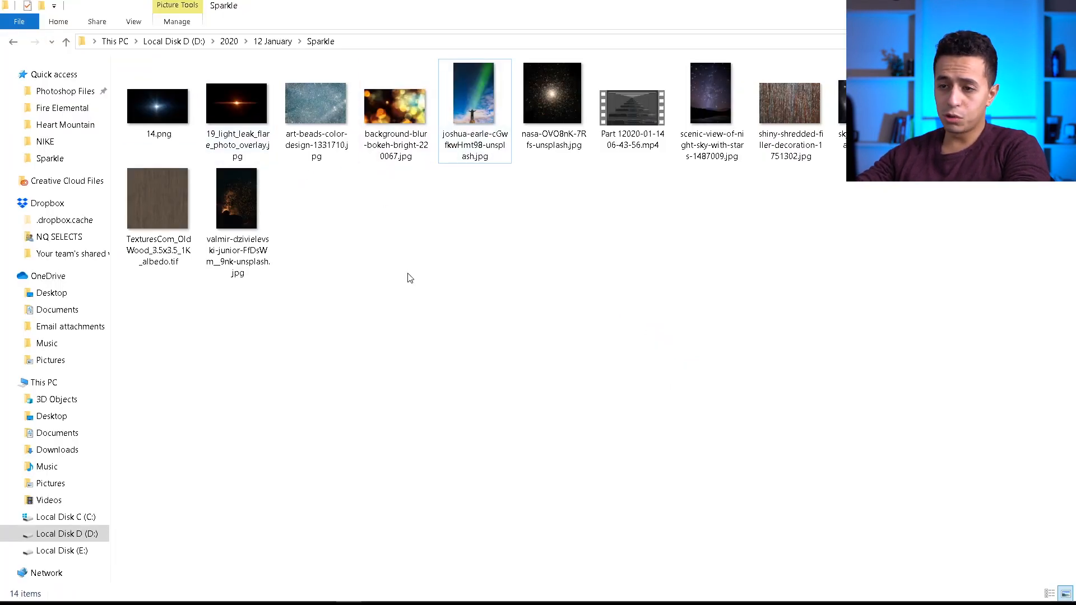
pyautogui.click(407, 119)
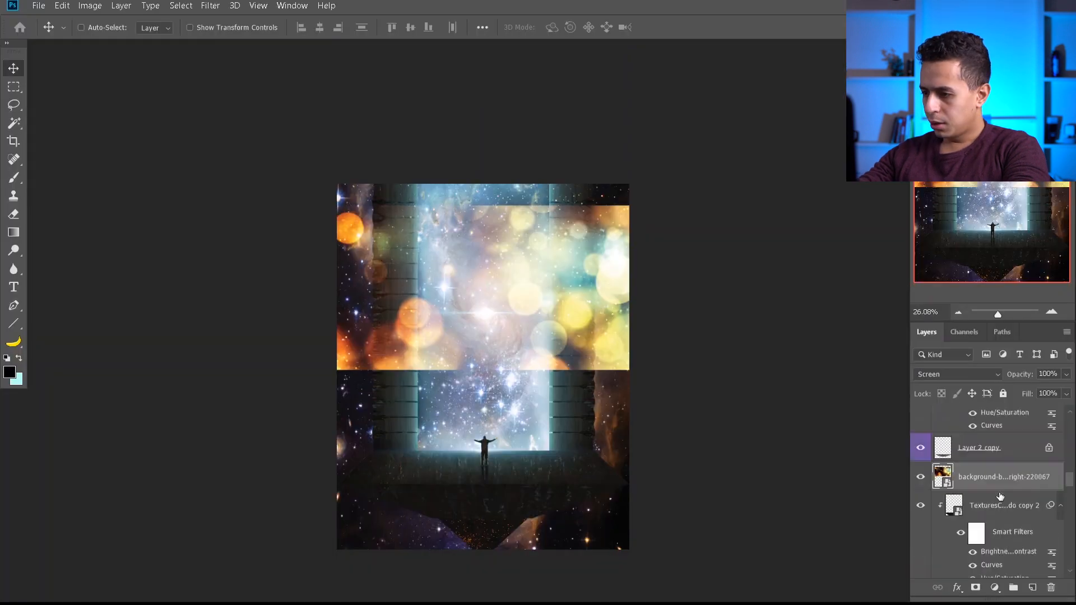
pyautogui.scroll(3, 1007, 493)
pyautogui.scroll(-1, 1007, 494)
pyautogui.moveTo(979, 534); pyautogui.dragTo(991, 416)
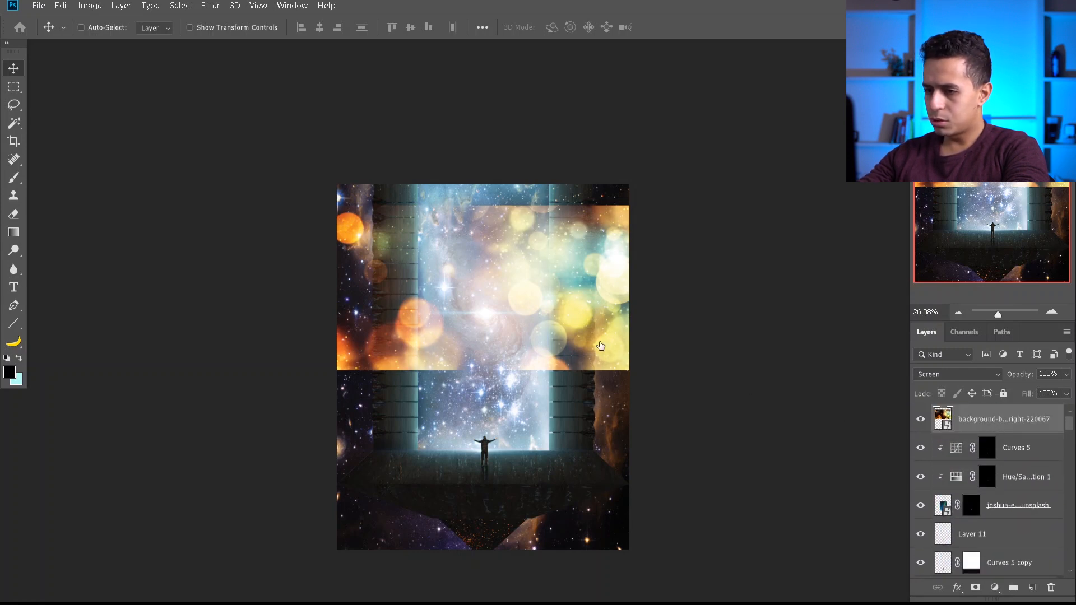
# Rotate the bokeh image -90° and scale it to 39.06% width and 44.27% height to cover the canvas
pyautogui.hotkey('ctrl', 't')
pyautogui.moveTo(654, 291); pyautogui.dragTo(484, 221)
pyautogui.moveTo(518, 278)
pyautogui.mouseDown()
pyautogui.moveTo(514, 319)
pyautogui.moveTo(610, 324)
pyautogui.moveTo(612, 369)
pyautogui.moveTo(629, 367)
pyautogui.mouseUp()
pyautogui.press('Return')
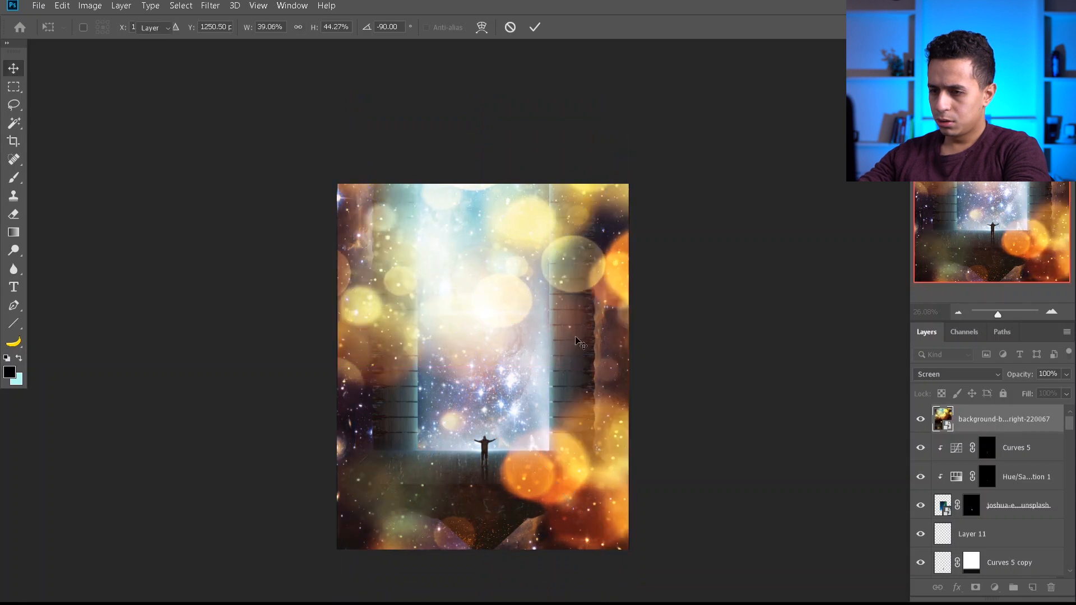
# Rasterize the bokeh image layer
pyautogui.press('e')
pyautogui.click(577, 314)
pyautogui.press('Return')
pyautogui.press('v')
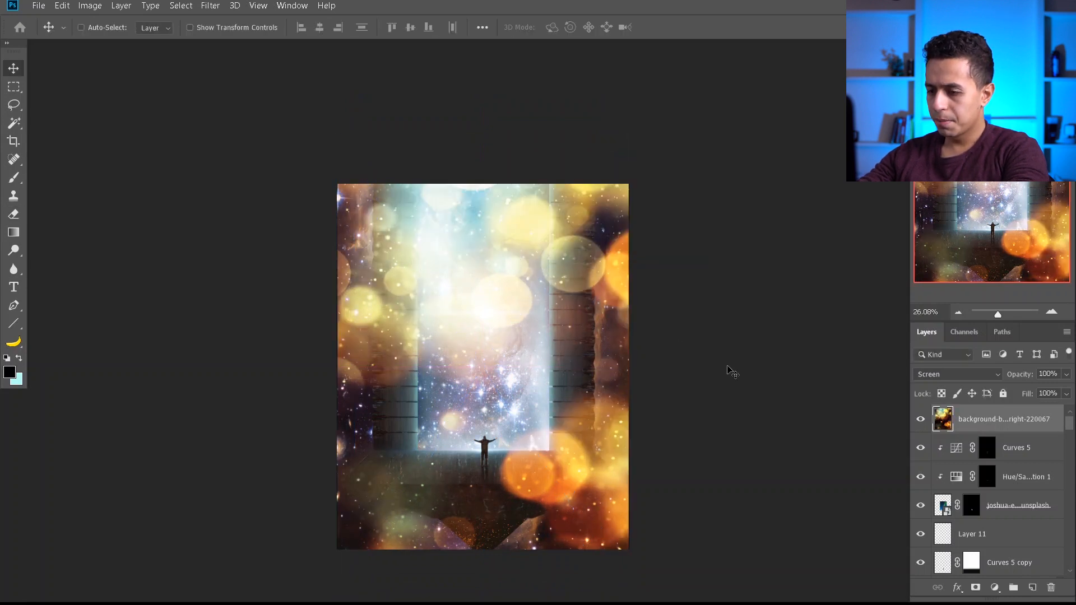
# Darken the bokeh layer with Curves by moving its black point to input 82, and set the layer opacity to 20%
pyautogui.hotkey('ctrl', 'm')
pyautogui.moveTo(666, 65); pyautogui.dragTo(412, 68)
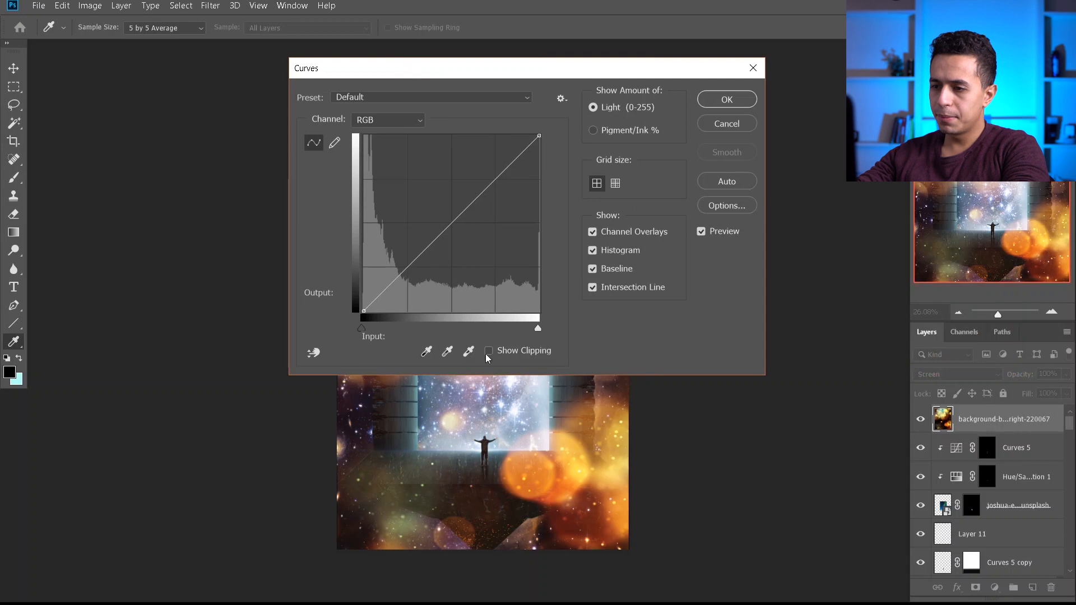
pyautogui.moveTo(362, 329); pyautogui.dragTo(420, 335)
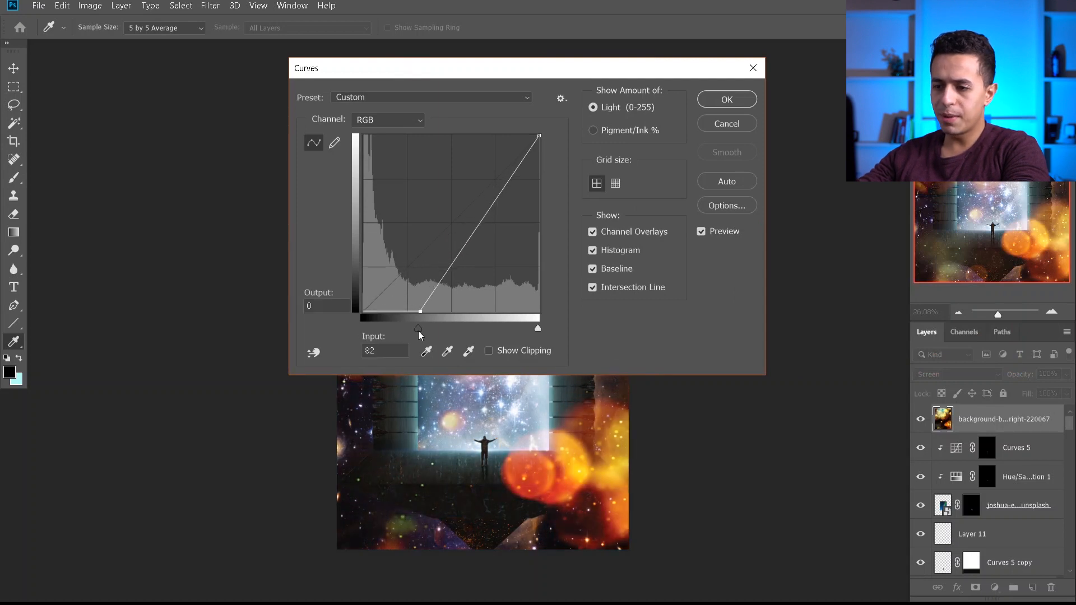
pyautogui.click(729, 101)
pyautogui.press('v')
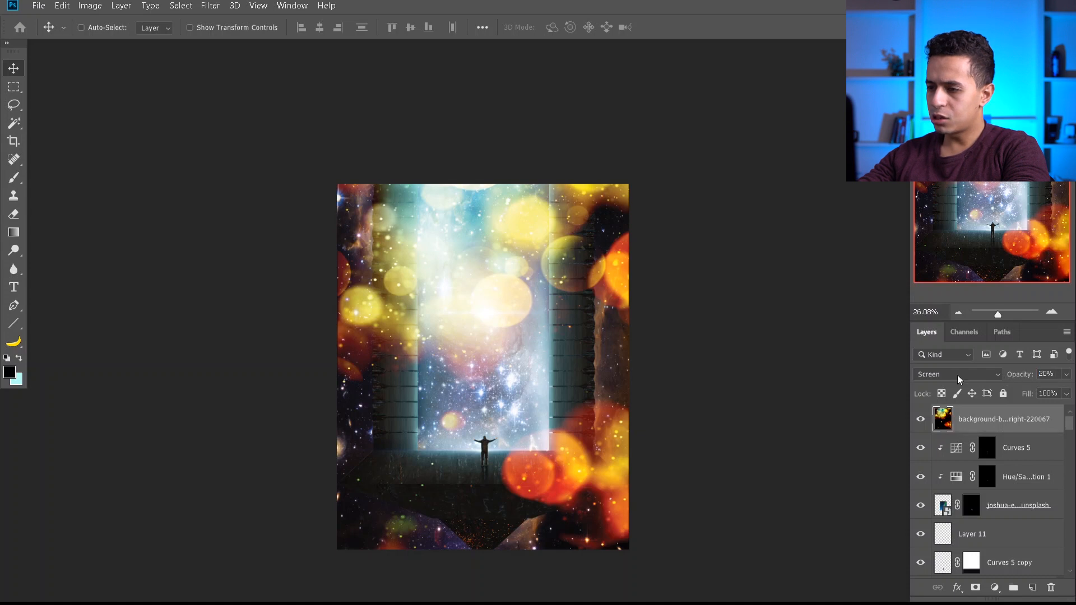
# Colorize the bokeh layer blue with Hue/Saturation
pyautogui.press('e')
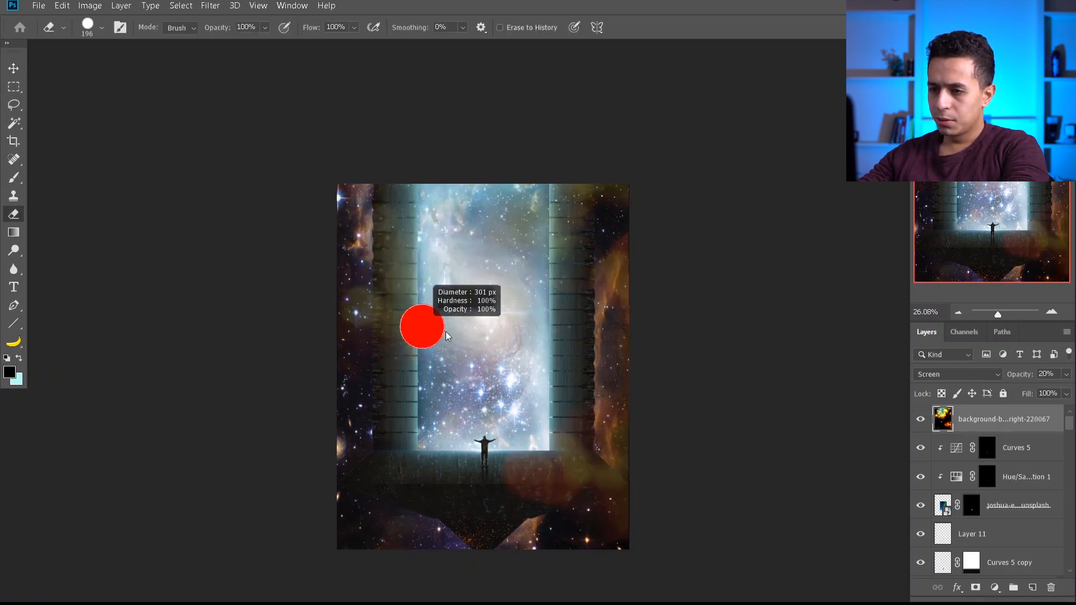
pyautogui.hotkey('ctrl', 'u')
pyautogui.click(960, 226)
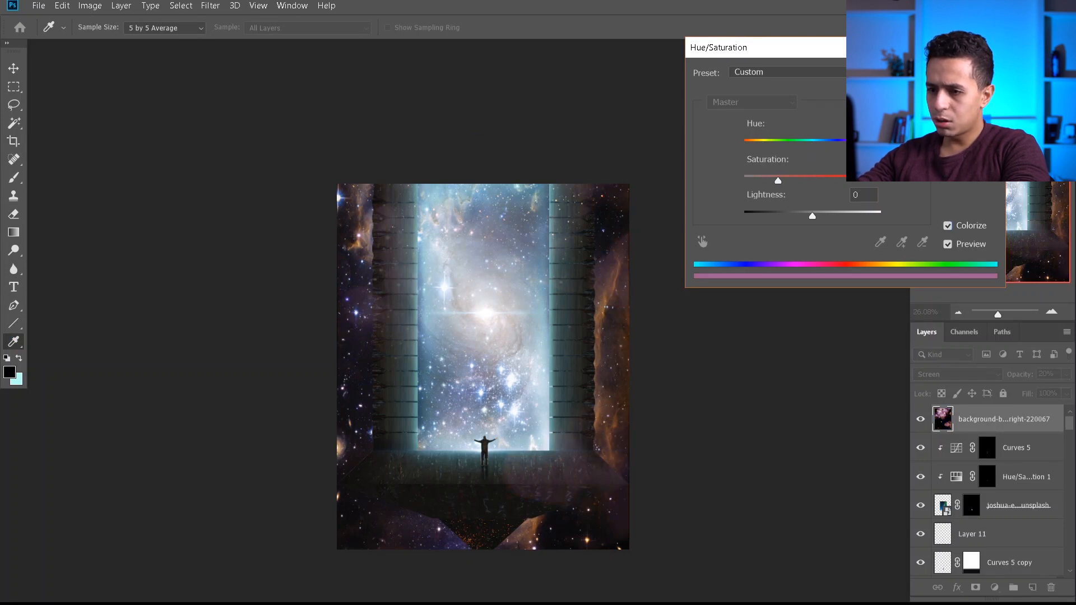
pyautogui.moveTo(836, 147); pyautogui.dragTo(828, 143)
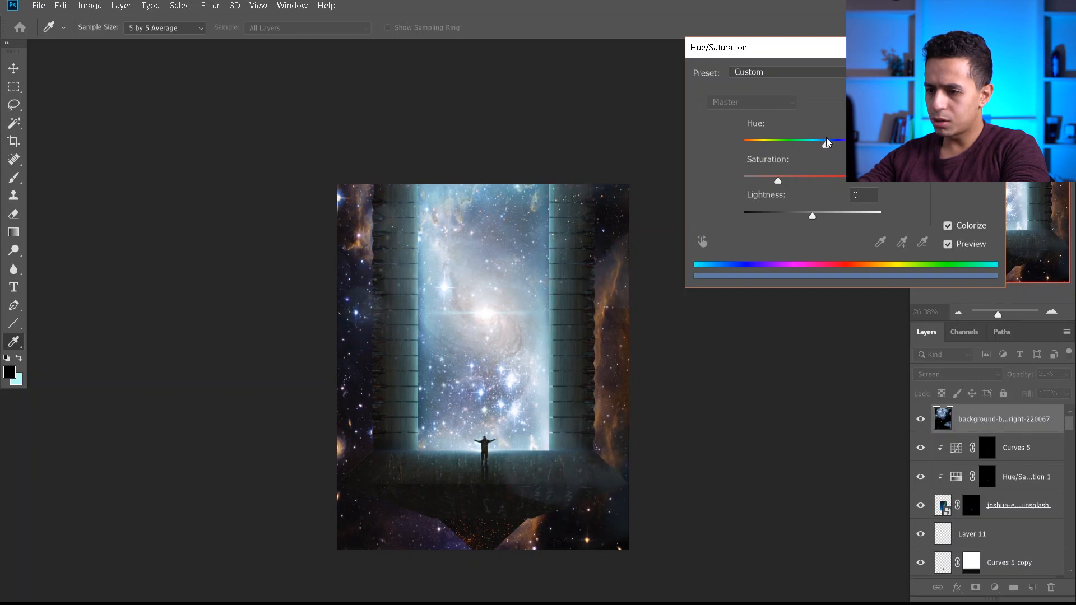
pyautogui.press('Return')
# Erase the bokeh around the man and across the platform floor with a soft 540 px eraser at 100% opacity
pyautogui.press('e')
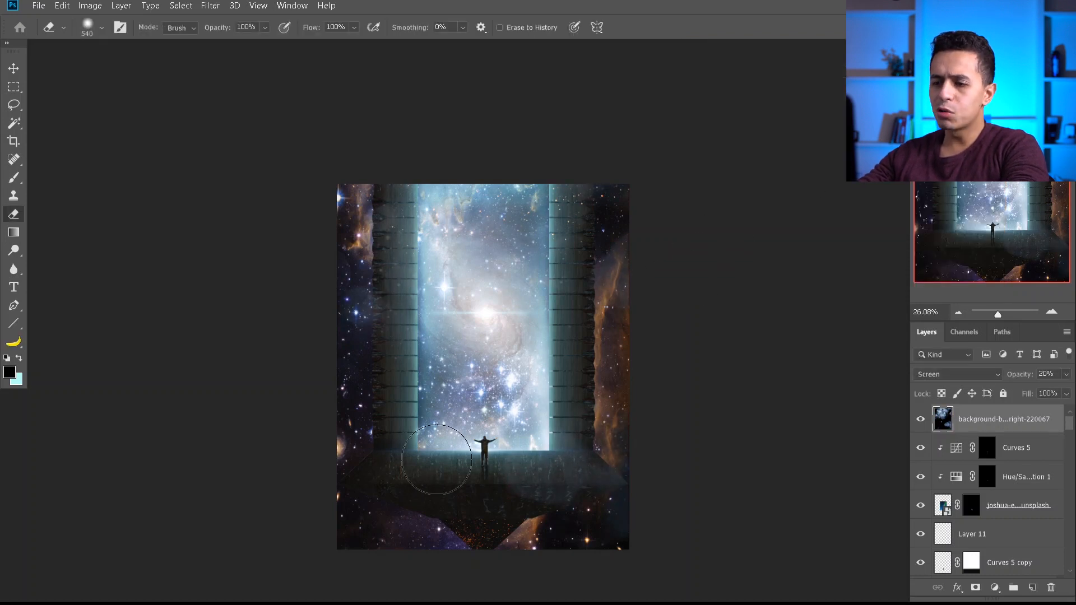
pyautogui.moveTo(442, 458); pyautogui.dragTo(490, 446)
pyautogui.moveTo(513, 483)
pyautogui.mouseDown()
pyautogui.moveTo(521, 499)
pyautogui.moveTo(542, 468)
pyautogui.mouseUp()
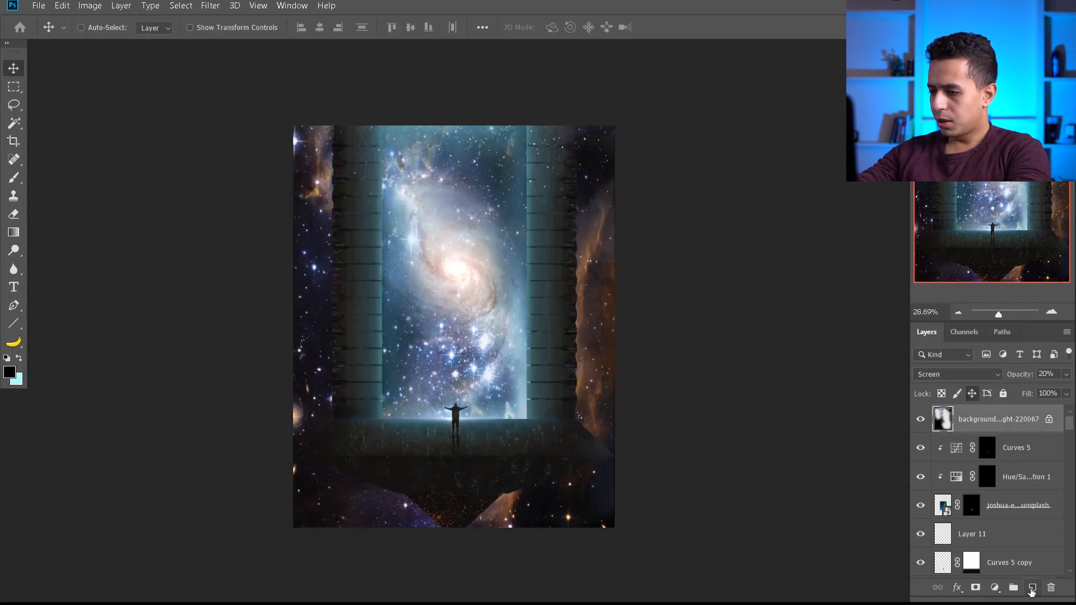
# On a new top layer, paint a pale cyan haze around the canvas edges and pillars with a large soft brush at 30% opacity
pyautogui.click(1032, 587)
pyautogui.press('b')
pyautogui.press('x')
pyautogui.moveTo(605, 288)
pyautogui.mouseDown()
pyautogui.moveTo(591, 511)
pyautogui.moveTo(602, 413)
pyautogui.moveTo(231, 539)
pyautogui.moveTo(566, 567)
pyautogui.moveTo(567, 480)
pyautogui.moveTo(415, 486)
pyautogui.mouseUp()
pyautogui.keyDown('alt'); pyautogui.rightClick(420, 480); pyautogui.keyUp('alt')
pyautogui.moveTo(310, 118)
pyautogui.mouseDown()
pyautogui.moveTo(353, 152)
pyautogui.moveTo(320, 470)
pyautogui.moveTo(300, 506)
pyautogui.moveTo(281, 365)
pyautogui.moveTo(651, 515)
pyautogui.moveTo(723, 463)
pyautogui.moveTo(658, 69)
pyautogui.mouseUp()
pyautogui.keyDown('alt'); pyautogui.rightClick(547, 361); pyautogui.keyUp('alt')
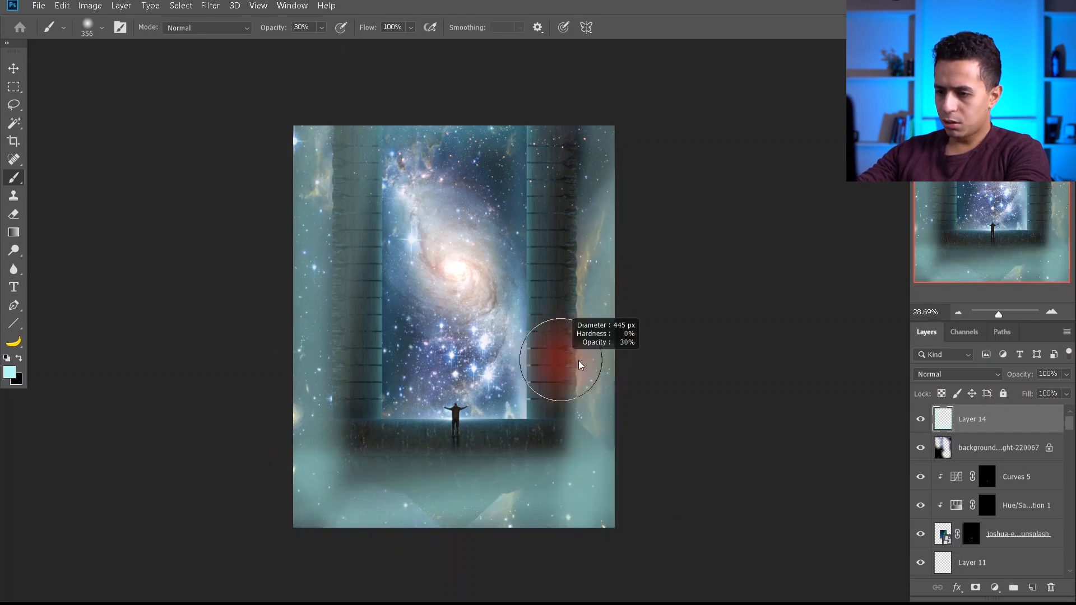
pyautogui.moveTo(351, 482); pyautogui.dragTo(218, 446)
# Blend the cyan haze layer with Color Dodge at 31% opacity and 52% fill, and compare the image with and without it
pyautogui.click(958, 375)
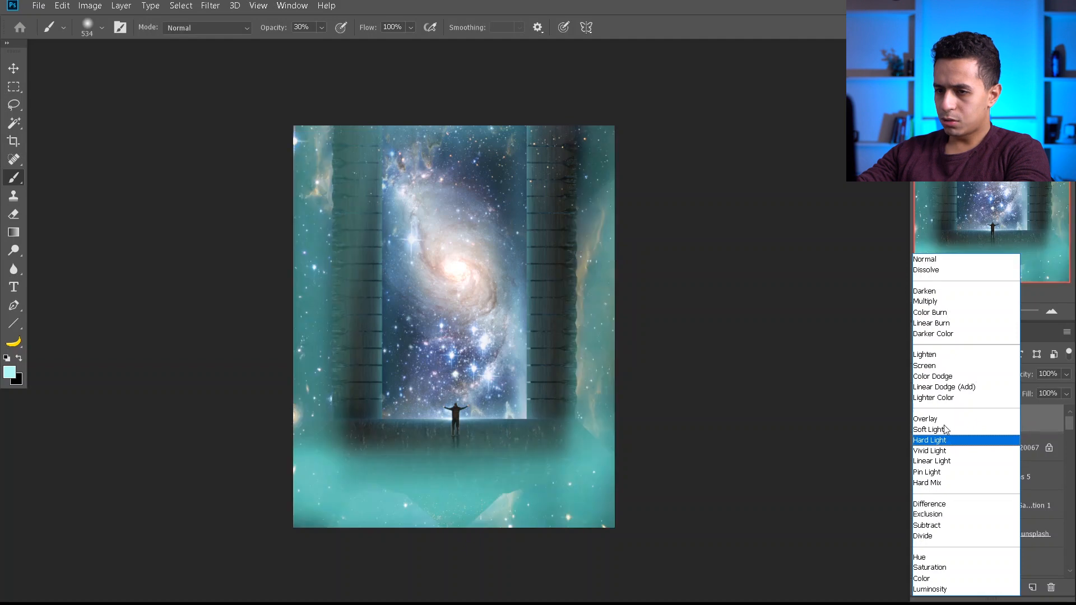
pyautogui.click(944, 387)
pyautogui.moveTo(1020, 375); pyautogui.dragTo(1007, 375)
pyautogui.scroll(1, 977, 377)
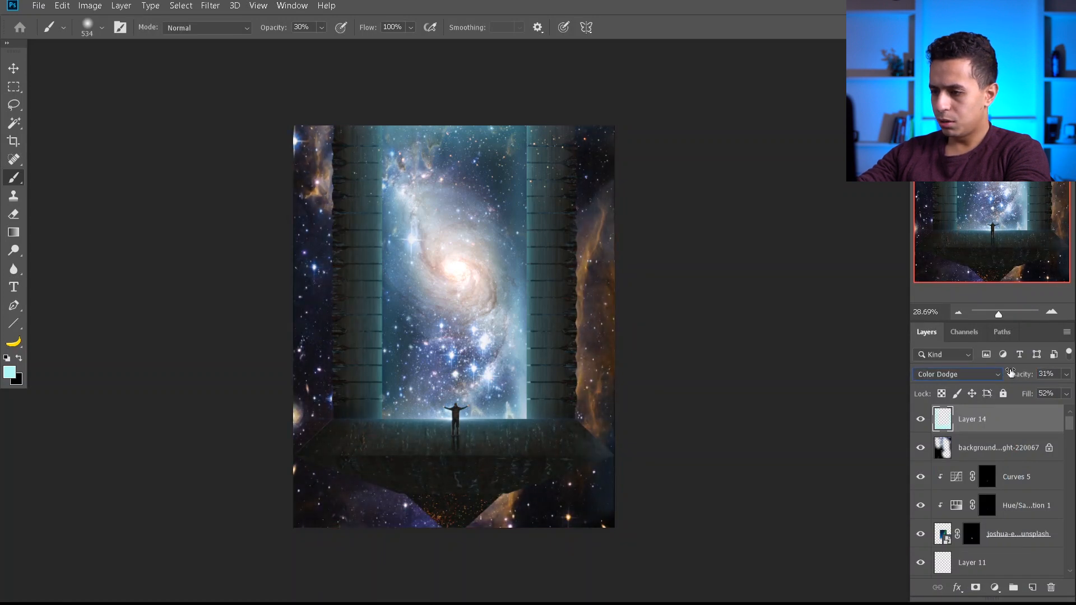
pyautogui.click(921, 421)
pyautogui.click(921, 421)
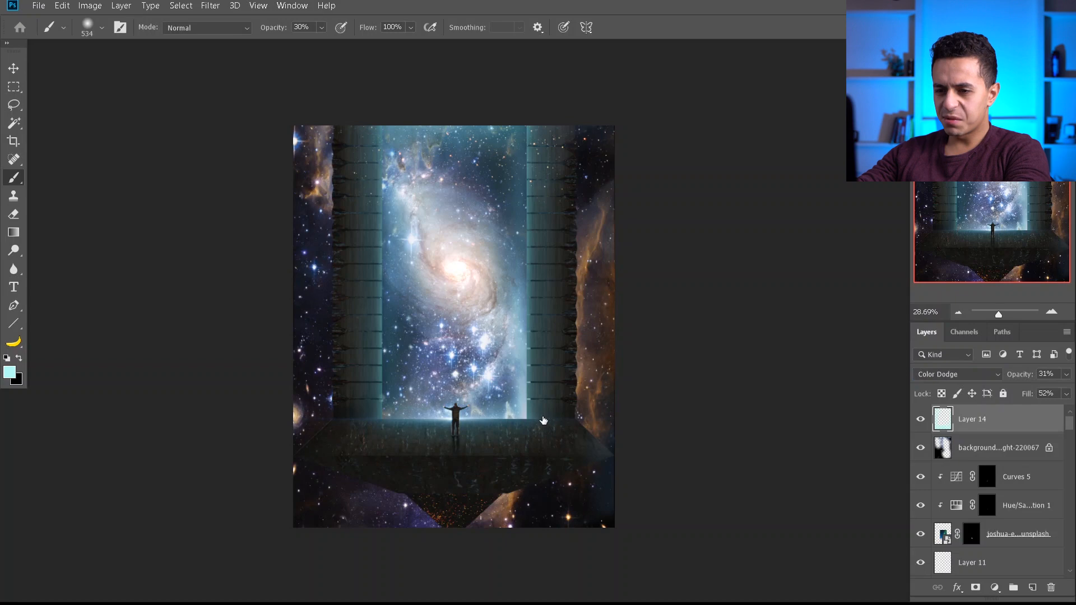
pyautogui.press('v')
pyautogui.hotkey('alt', 'v')
pyautogui.press('Escape')
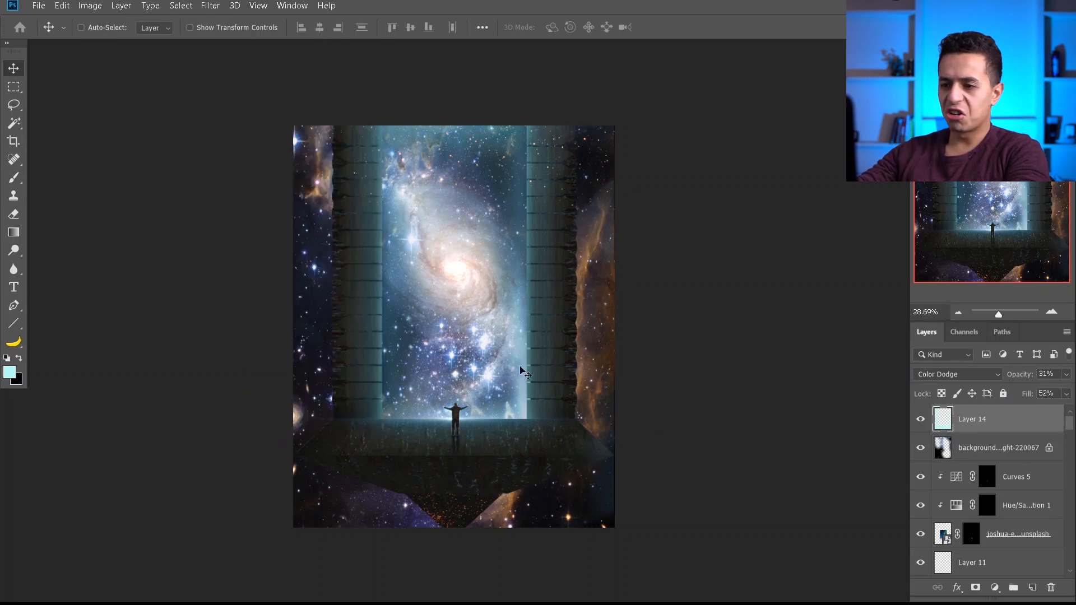
# Add a Curves adjustment layer on top of the stack and pull the lower midtones down slightly to darken the composite
pyautogui.scroll(2, 468, 423)
pyautogui.scroll(2, 468, 423)
pyautogui.scroll(-2, 468, 421)
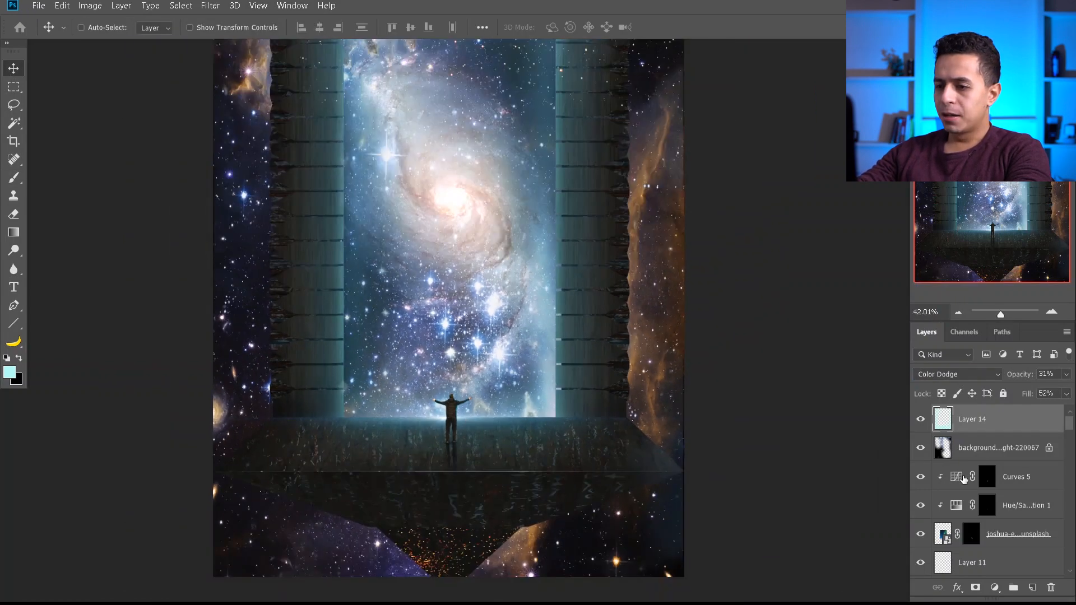
pyautogui.scroll(-2, 684, 431)
pyautogui.click(995, 588)
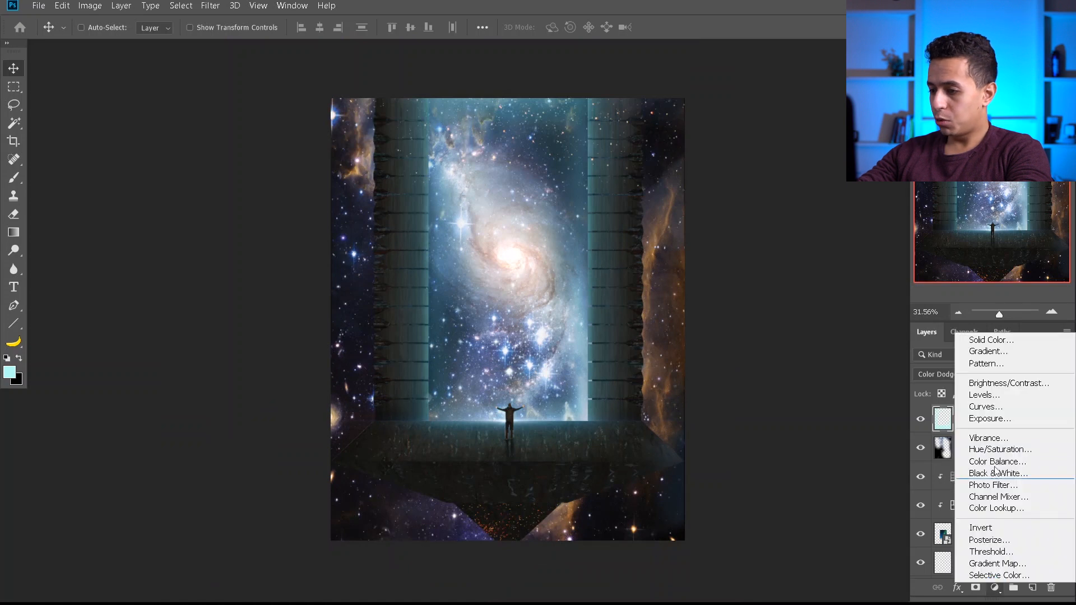
pyautogui.click(987, 405)
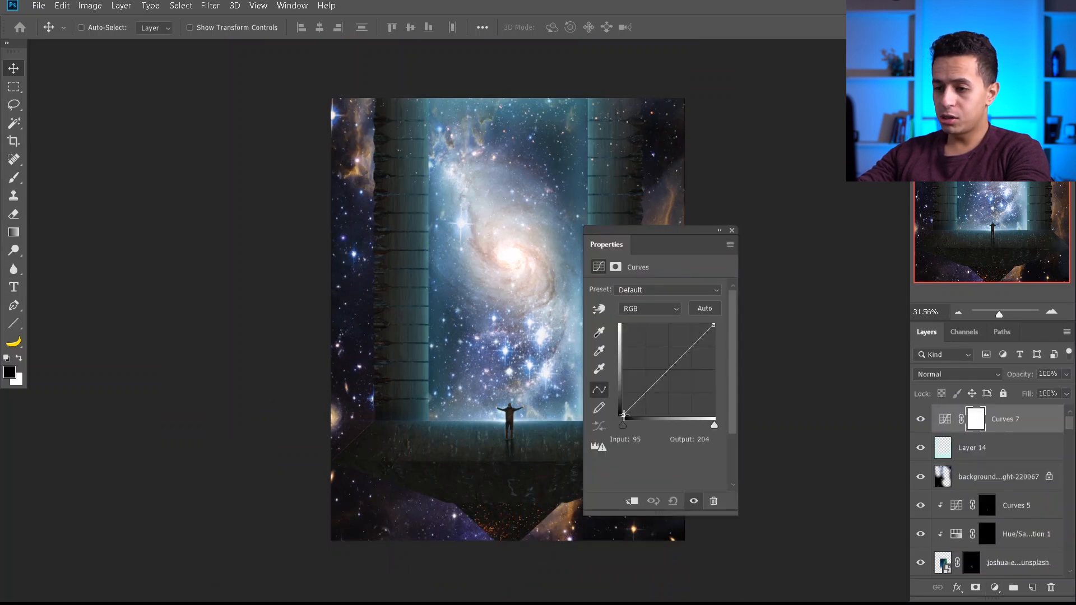
pyautogui.click(620, 414)
pyautogui.moveTo(646, 390); pyautogui.dragTo(646, 397)
pyautogui.moveTo(714, 326); pyautogui.dragTo(712, 325)
pyautogui.click(731, 231)
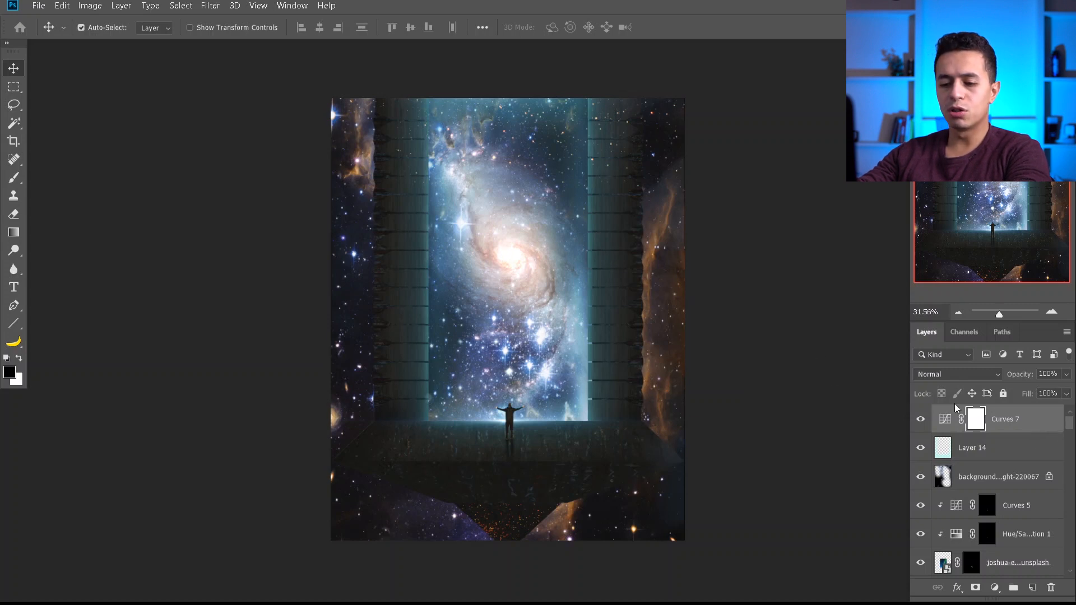
# Stamp all visible layers into a new merged layer on top of the stack and open it in the Camera Raw Filter
pyautogui.hotkey('ctrl', 'shift', 'alt', 'e')
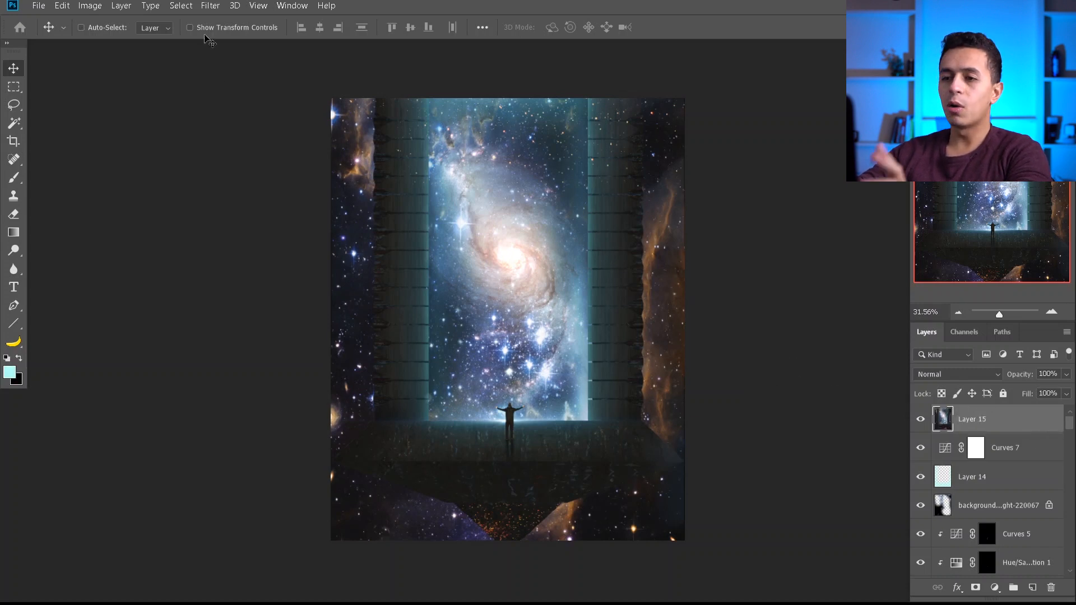
pyautogui.click(209, 7)
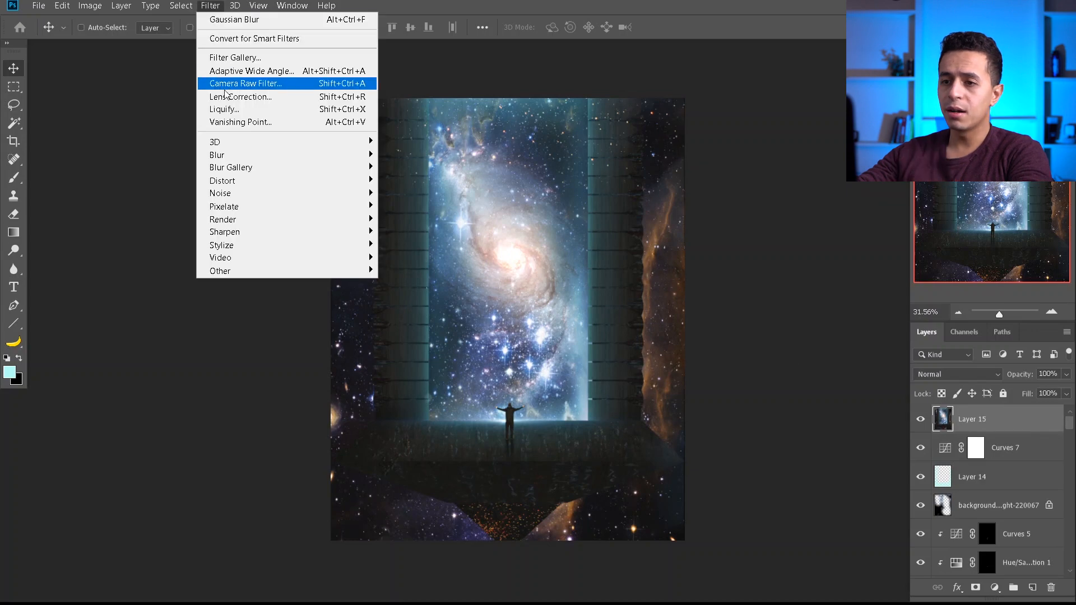
pyautogui.click(230, 90)
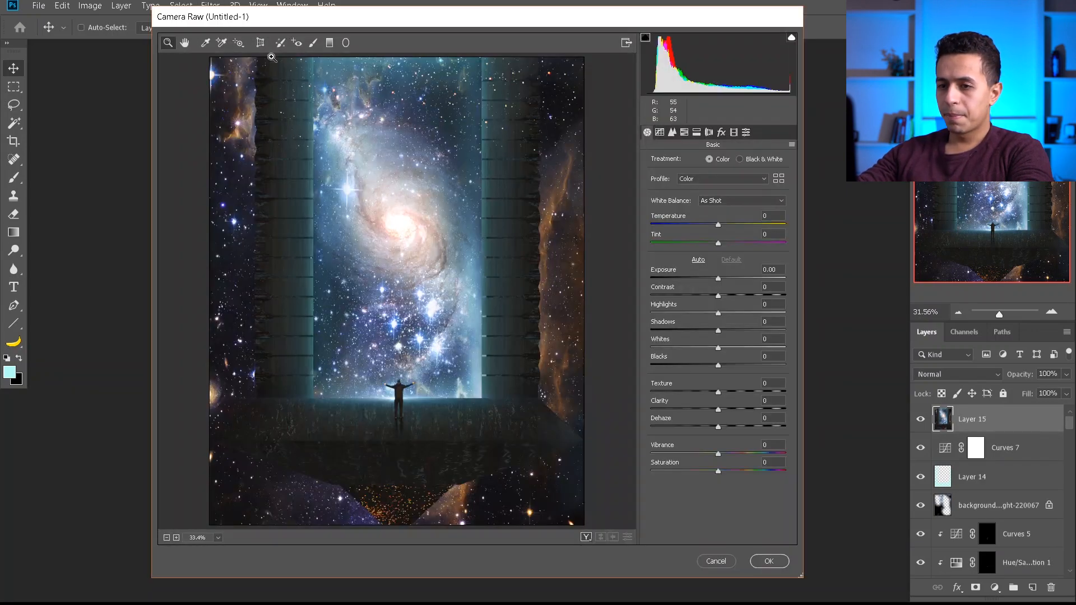
# Set Highlights to -28, Shadows to +18, Whites to +19, Blacks to -11, and Texture, Clarity and Dehaze each to -7
pyautogui.keyDown('alt'); pyautogui.click(416, 327); pyautogui.keyUp('alt')
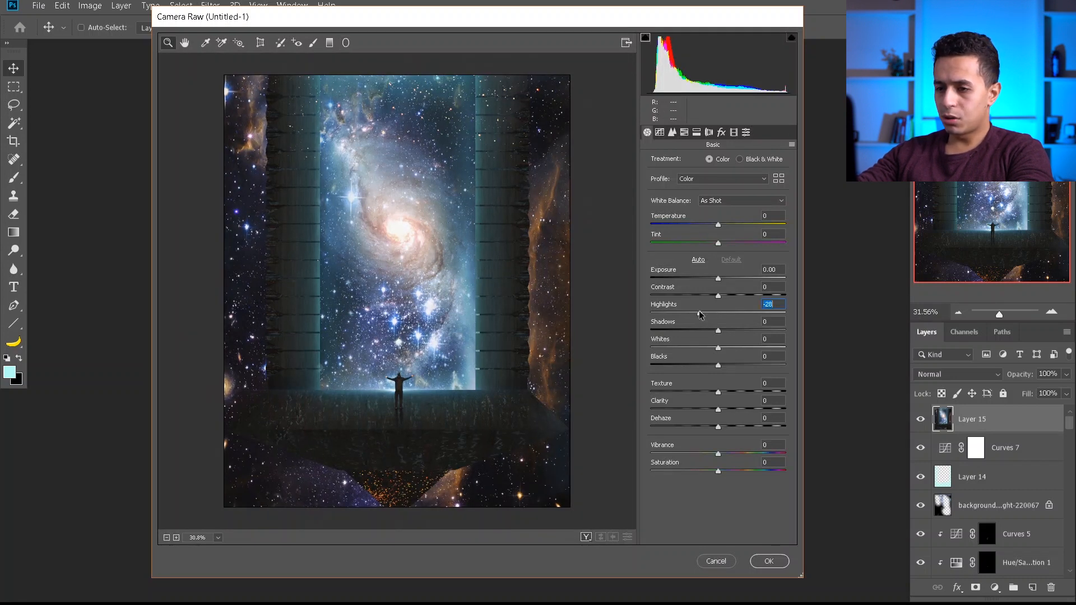
pyautogui.click(731, 347)
pyautogui.click(731, 331)
pyautogui.moveTo(713, 366); pyautogui.dragTo(711, 366)
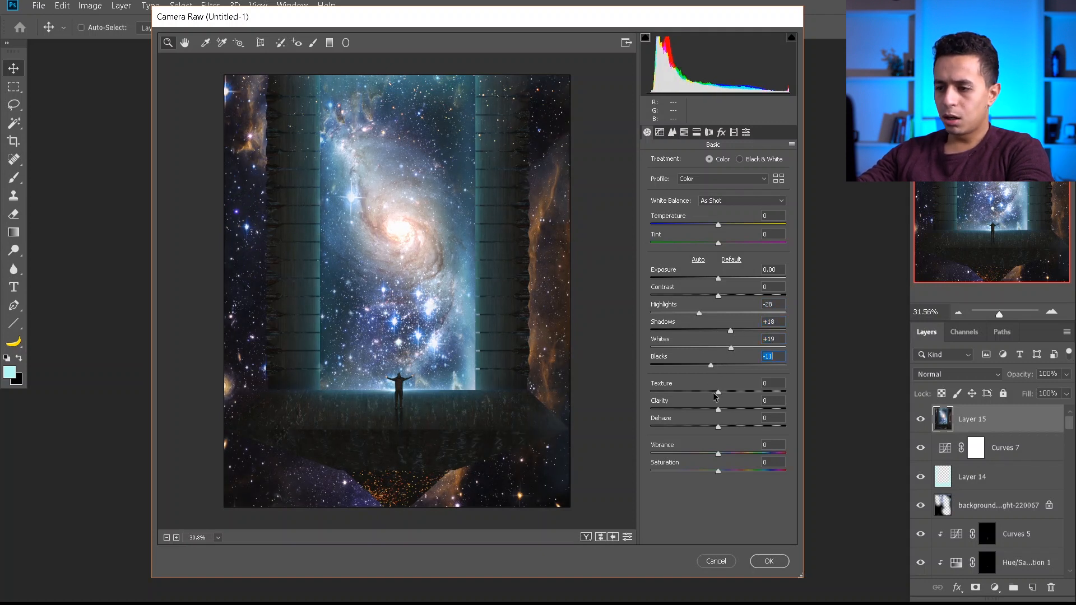
pyautogui.click(714, 428)
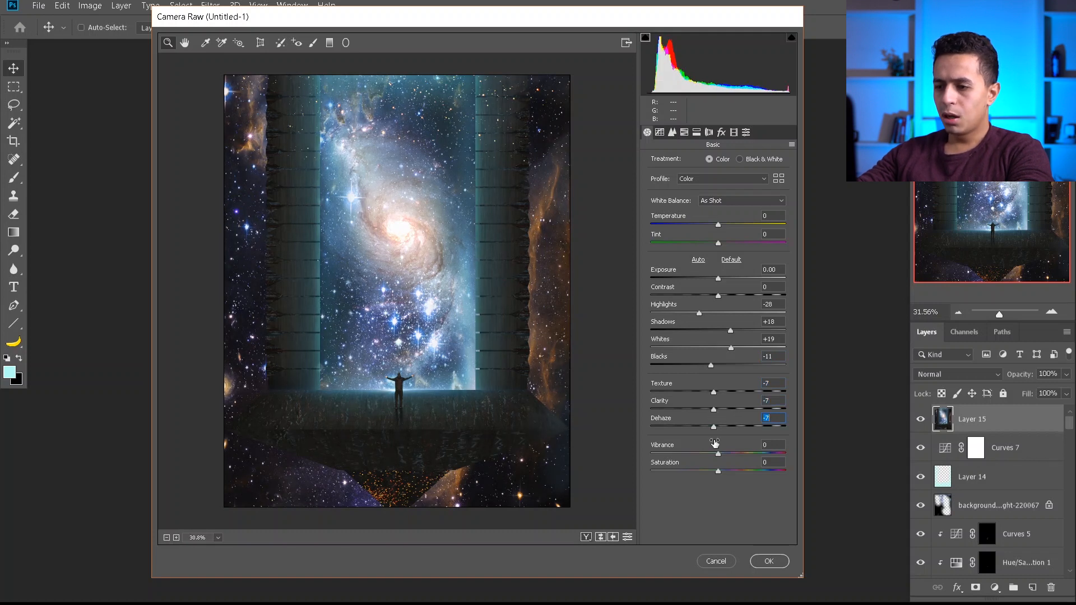
# Add a radial filter over the portal and inner pillars with Exposure +0.30, Contrast +9, Shadows +6, Texture +8, Clarity +25 and Dehaze +8
pyautogui.click(346, 43)
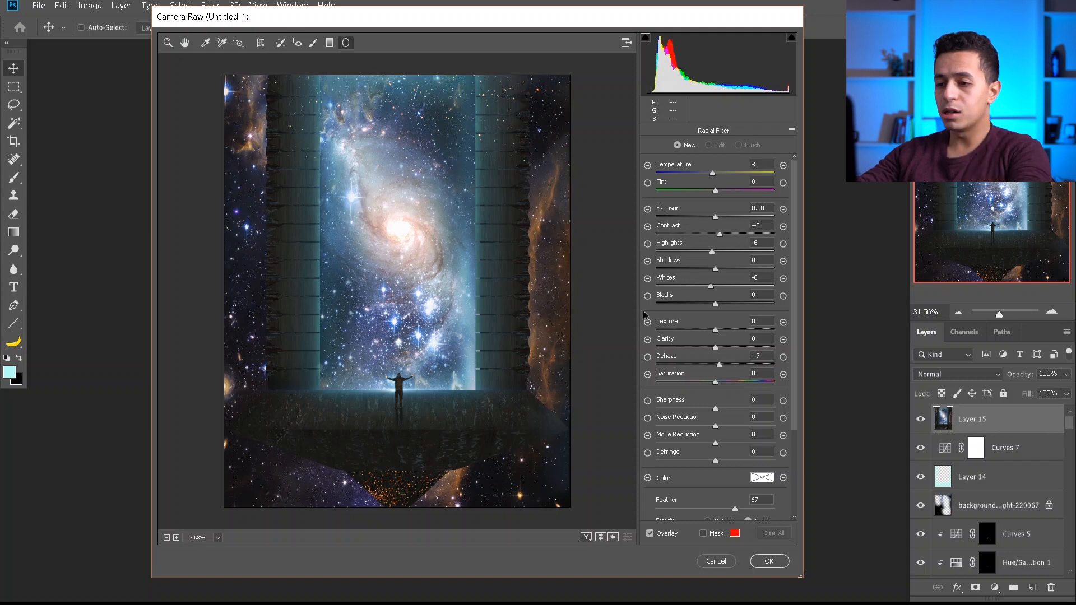
pyautogui.click(783, 340)
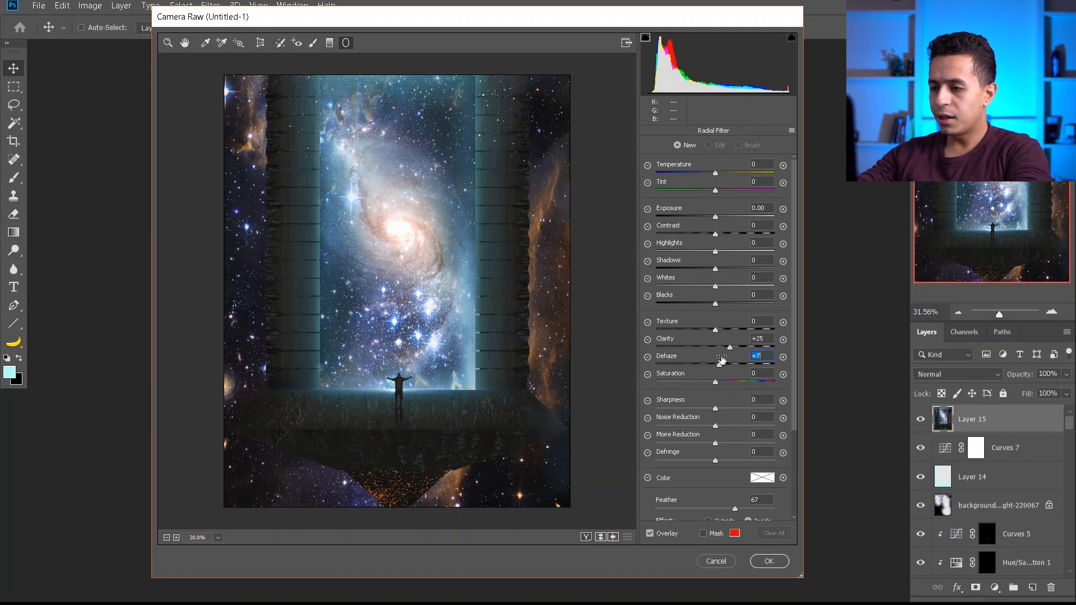
pyautogui.moveTo(718, 325); pyautogui.dragTo(723, 323)
pyautogui.moveTo(714, 235); pyautogui.dragTo(714, 210)
pyautogui.moveTo(391, 261); pyautogui.dragTo(456, 104)
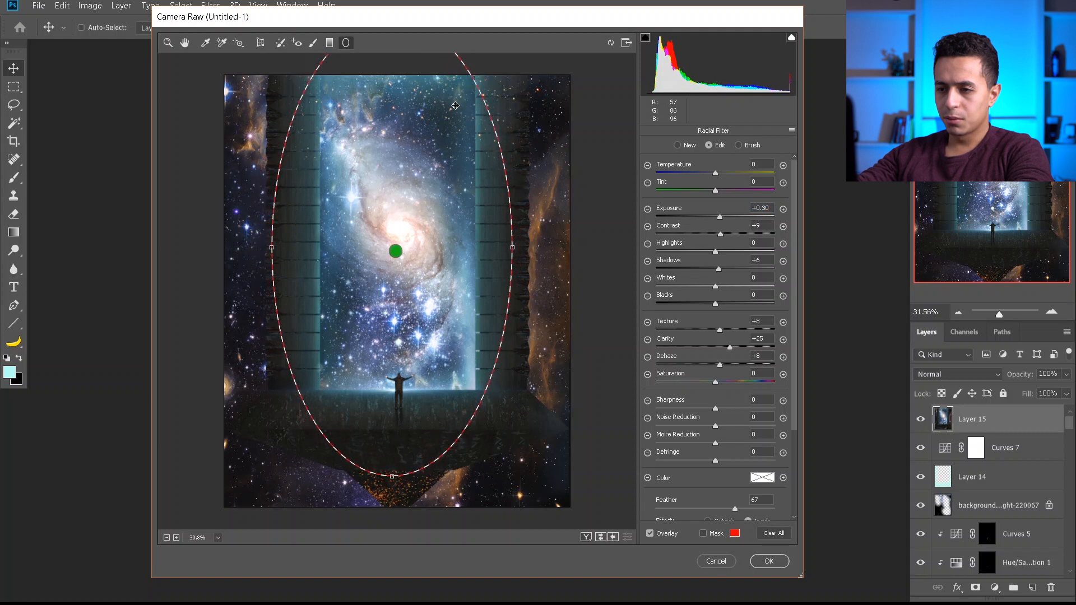
pyautogui.moveTo(392, 477); pyautogui.dragTo(393, 425)
pyautogui.moveTo(395, 215)
pyautogui.mouseDown()
pyautogui.moveTo(395, 241)
pyautogui.moveTo(395, 230)
pyautogui.mouseUp()
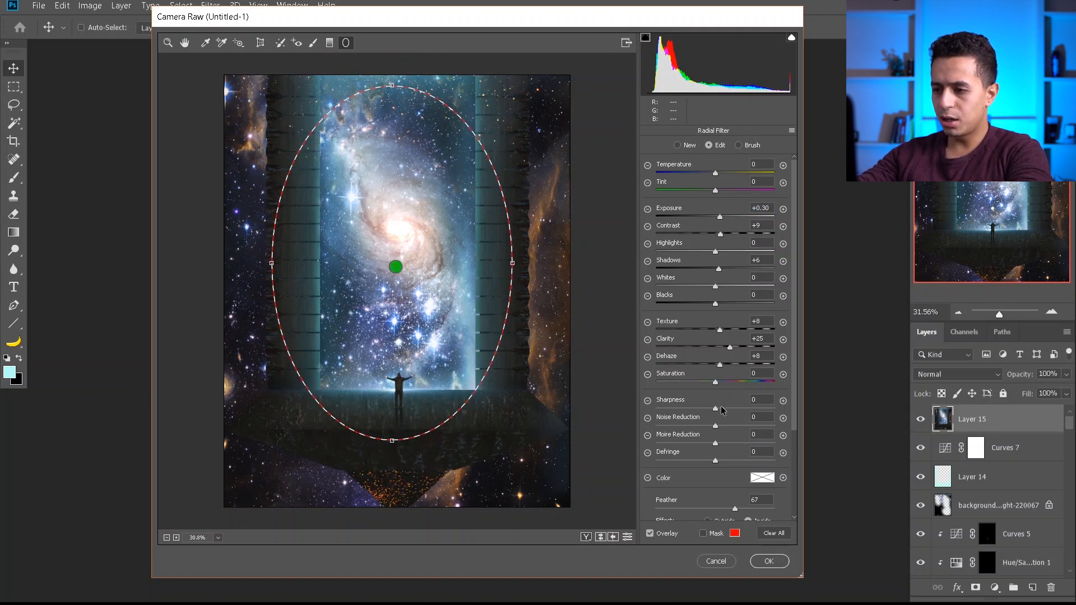
pyautogui.press('z')
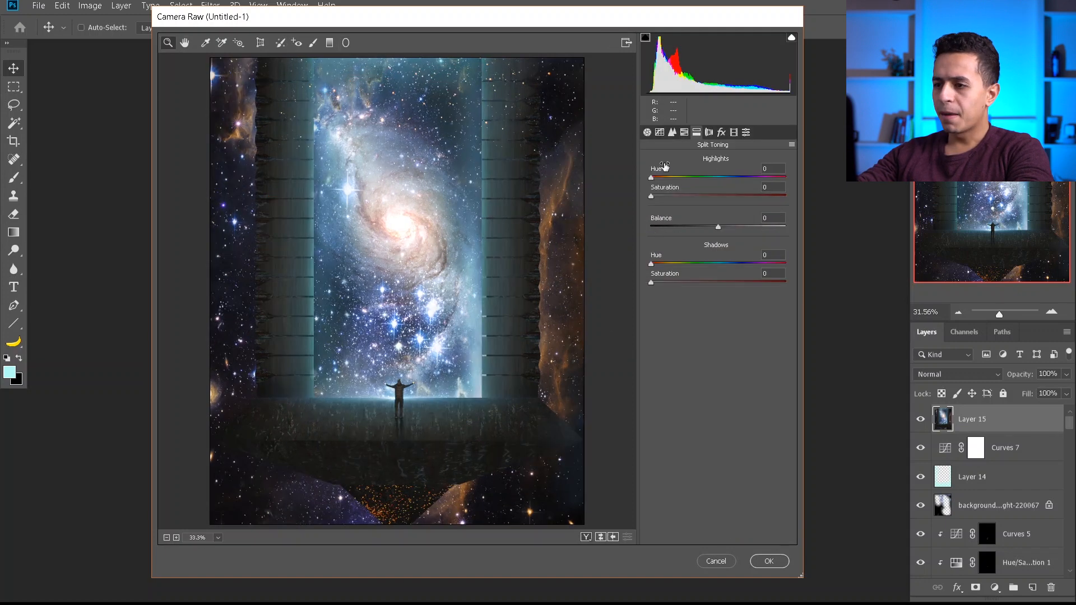
# Split-tone the image with highlights at hue 188 and saturation 18, and shadows at hue 248 and saturation 8
pyautogui.click(722, 178)
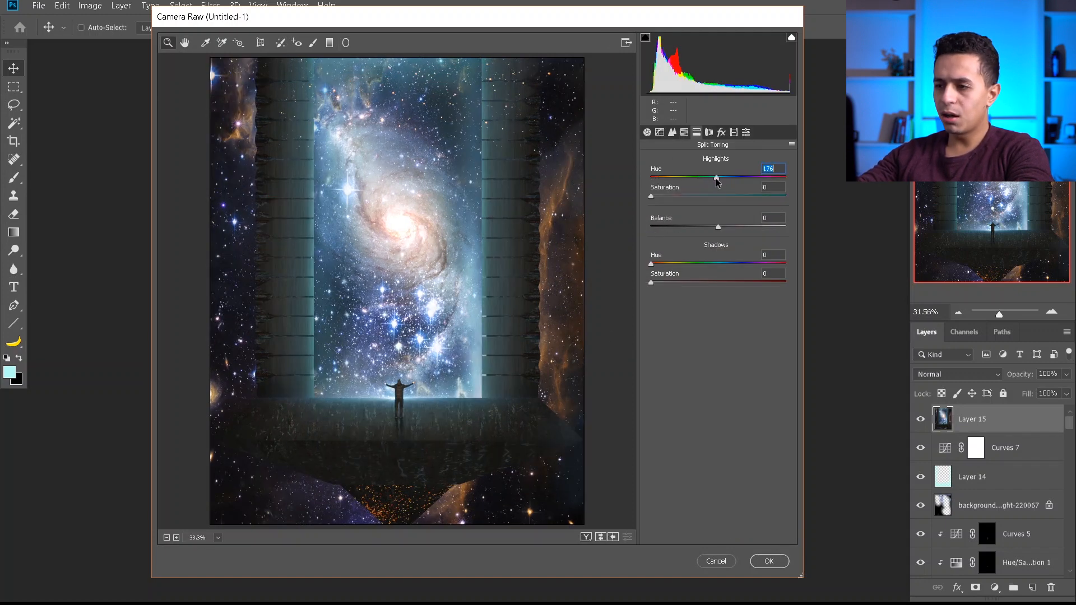
pyautogui.click(659, 196)
pyautogui.moveTo(660, 197); pyautogui.dragTo(675, 197)
pyautogui.moveTo(739, 264); pyautogui.dragTo(746, 263)
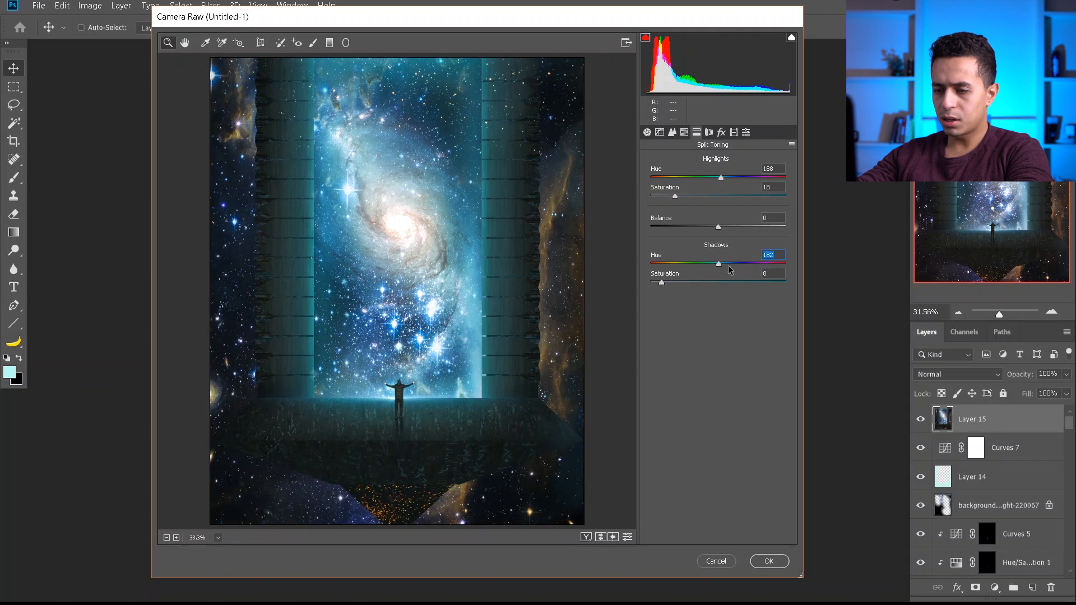
pyautogui.moveTo(694, 267); pyautogui.dragTo(656, 262)
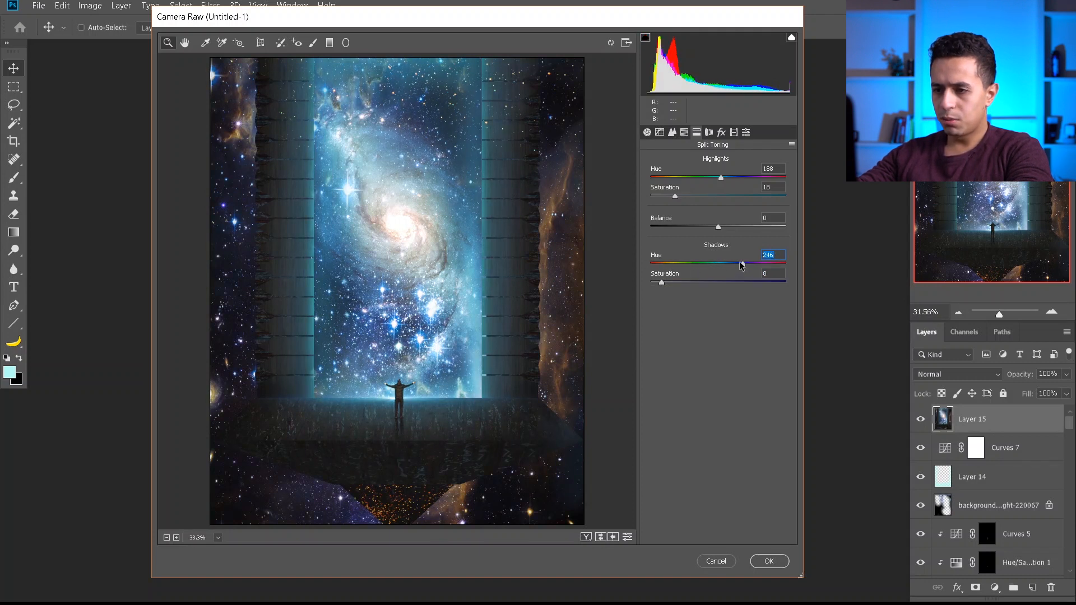
pyautogui.moveTo(740, 262); pyautogui.dragTo(741, 262)
# Refine the split toning by setting the highlights saturation to 16 and the balance to +15
pyautogui.click(691, 197)
pyautogui.moveTo(662, 197); pyautogui.dragTo(673, 199)
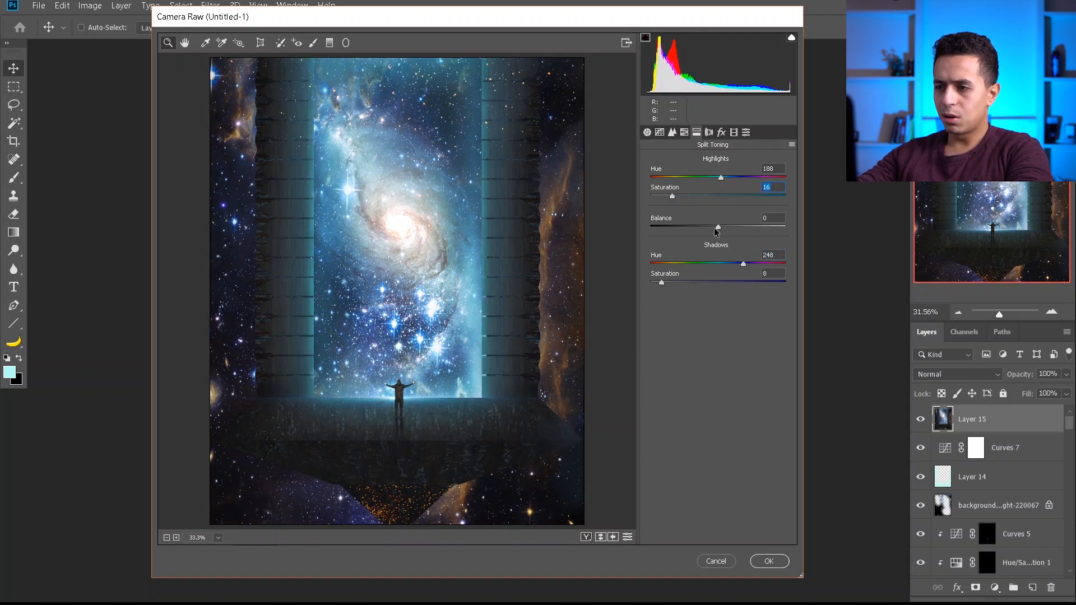
pyautogui.moveTo(715, 227); pyautogui.dragTo(671, 225)
pyautogui.moveTo(747, 225); pyautogui.dragTo(727, 221)
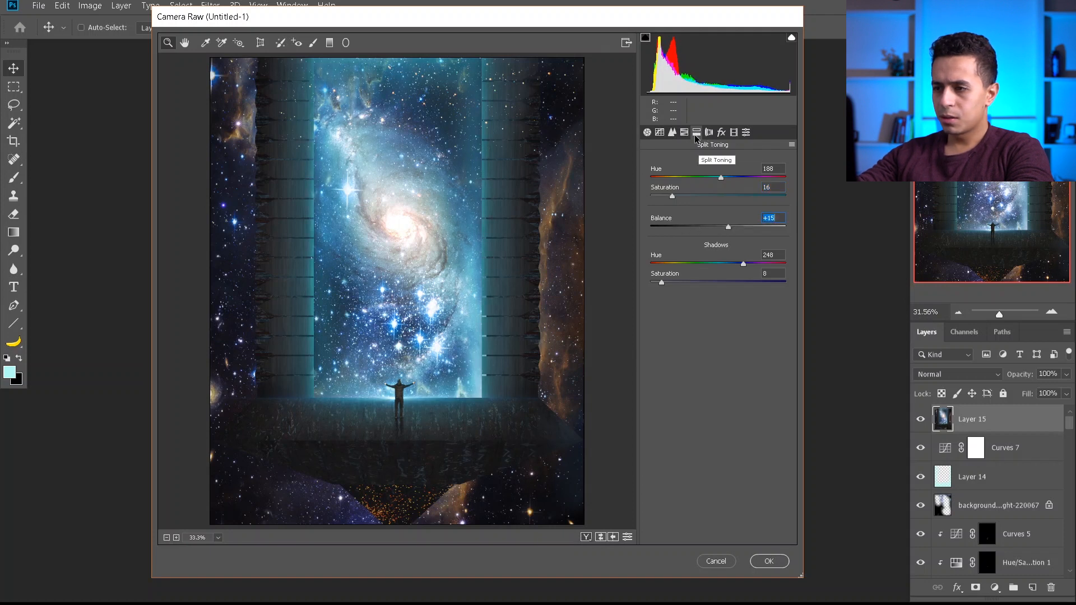
# Cool the white balance by setting the basic Temperature adjustment to -5
pyautogui.click(660, 134)
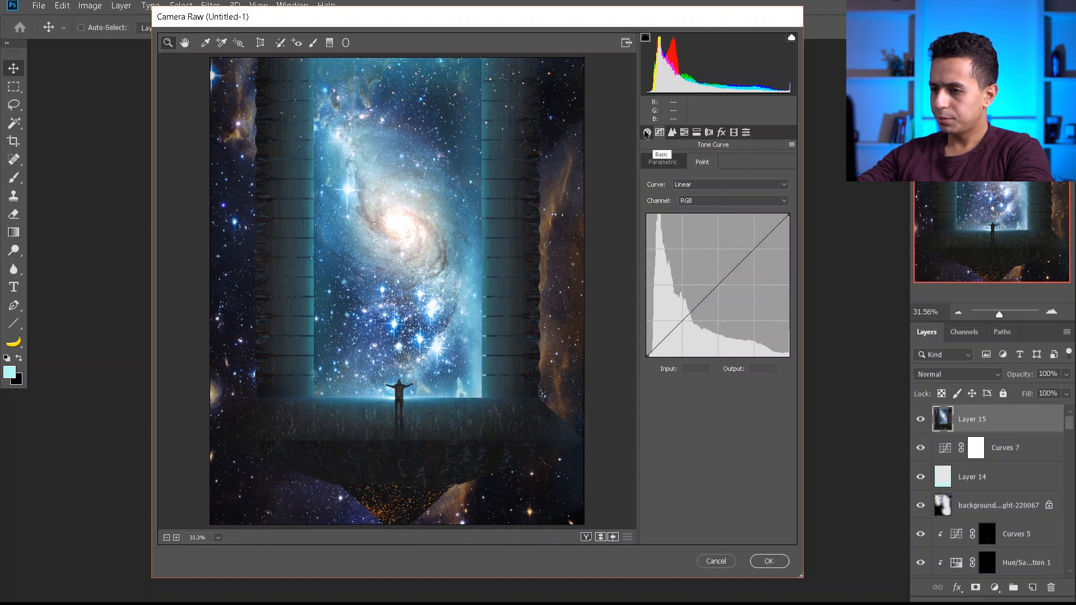
pyautogui.click(646, 134)
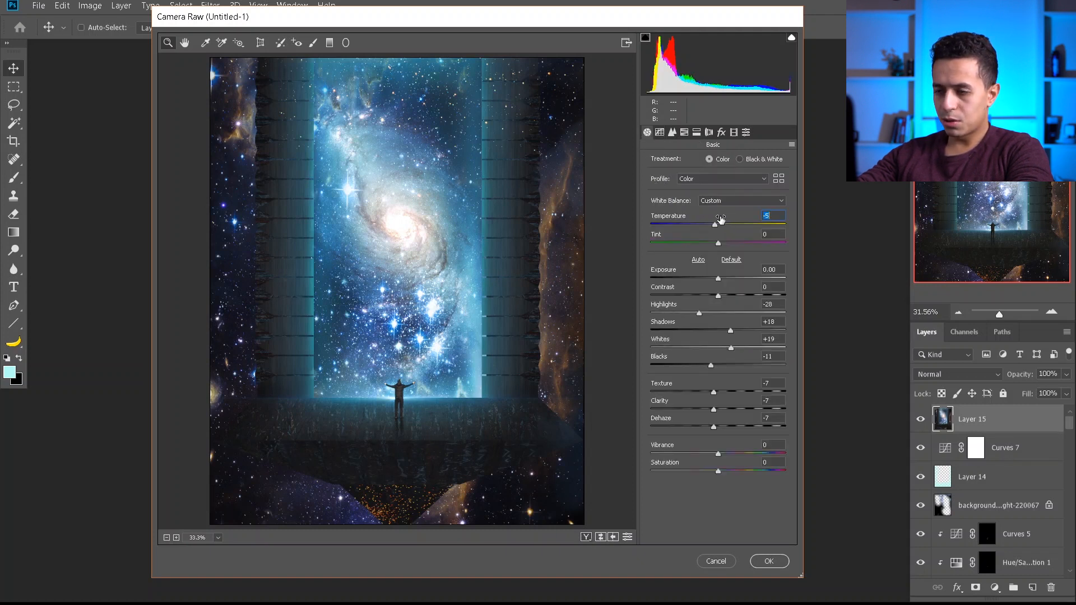
# Reset the radial filter settings to Sharpness +18 and Dehaze +21, and place a radial filter around the man on the platform
pyautogui.click(345, 43)
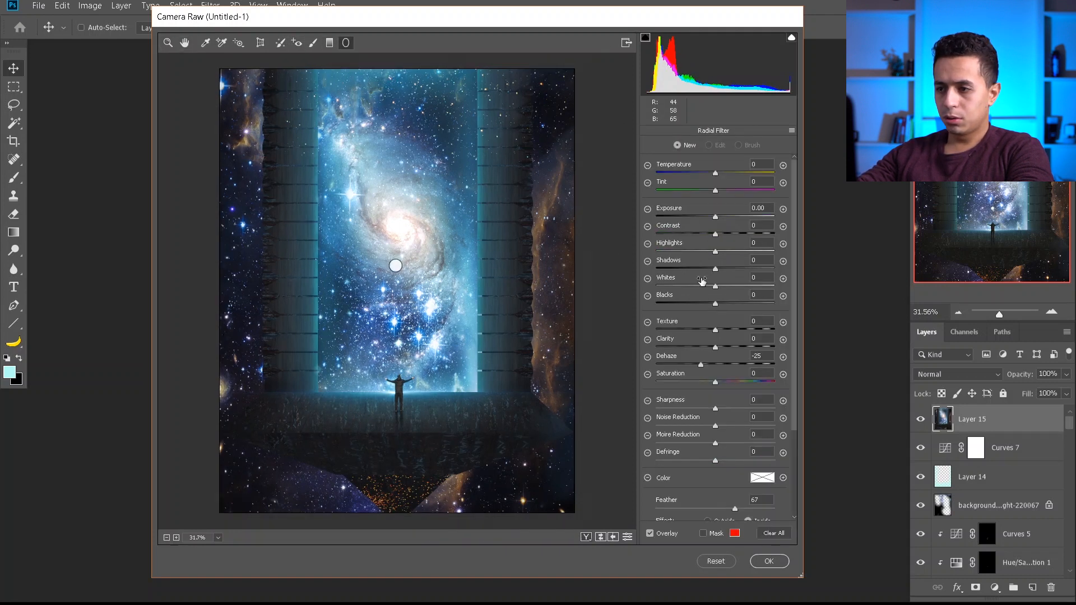
pyautogui.click(783, 400)
pyautogui.moveTo(730, 408); pyautogui.dragTo(726, 408)
pyautogui.moveTo(715, 365); pyautogui.dragTo(727, 359)
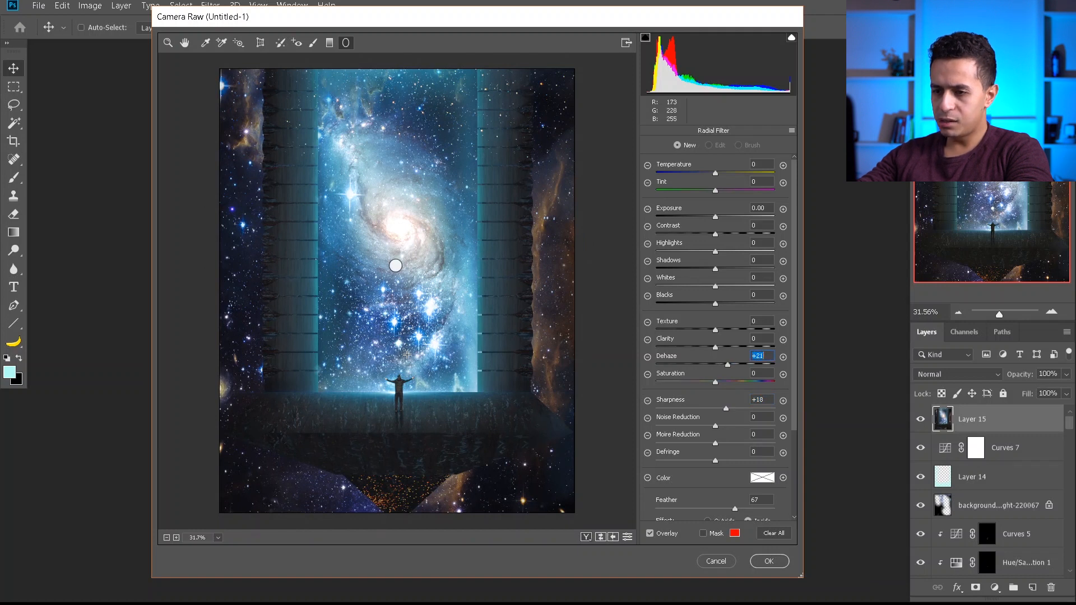
pyautogui.moveTo(396, 358)
pyautogui.mouseDown()
pyautogui.moveTo(452, 524)
pyautogui.moveTo(485, 420)
pyautogui.mouseUp()
pyautogui.moveTo(419, 336); pyautogui.dragTo(418, 378)
# Place another radial filter over the galaxy, raise its Whites and Exposure slightly, and apply the Camera Raw adjustments
pyautogui.moveTo(400, 240)
pyautogui.mouseDown()
pyautogui.moveTo(435, 154)
pyautogui.moveTo(453, 156)
pyautogui.mouseUp()
pyautogui.moveTo(429, 196); pyautogui.dragTo(428, 172)
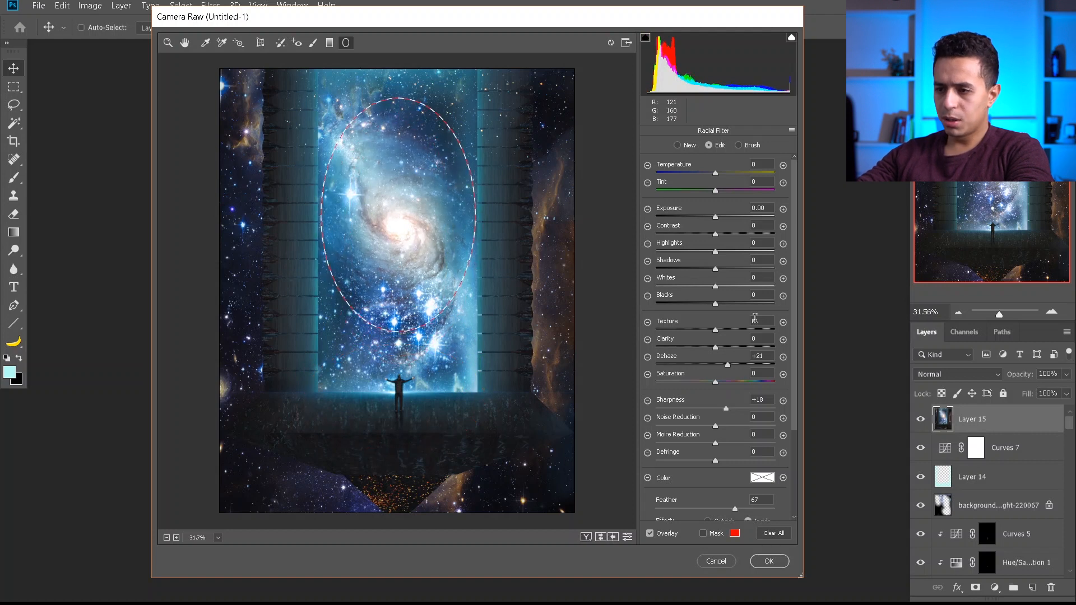
pyautogui.moveTo(716, 272)
pyautogui.mouseDown()
pyautogui.moveTo(728, 247)
pyautogui.moveTo(717, 248)
pyautogui.moveTo(723, 286)
pyautogui.mouseUp()
pyautogui.click(722, 209)
pyautogui.click(769, 561)
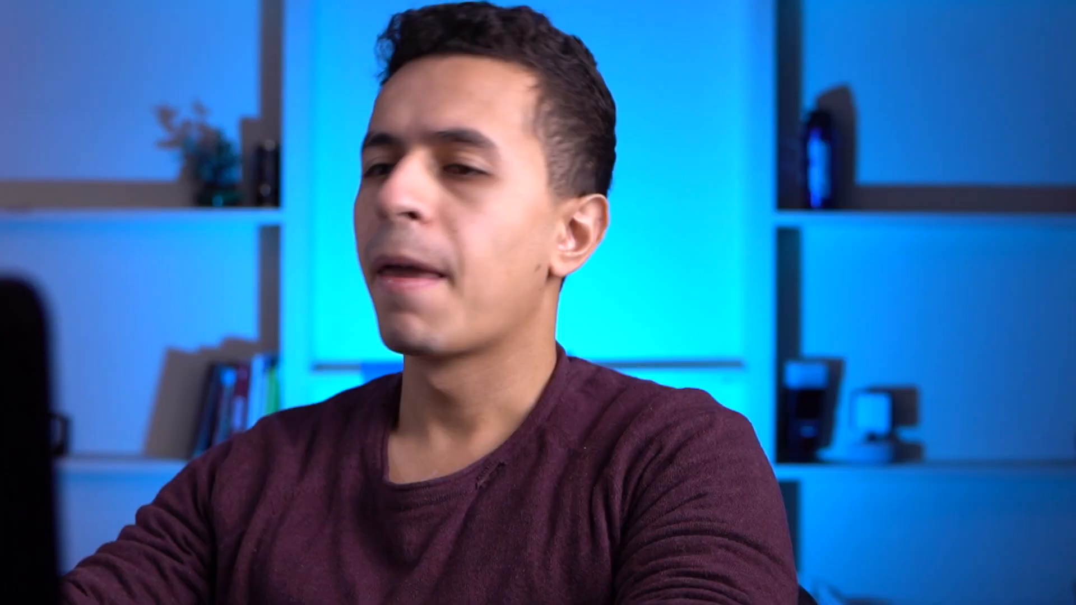